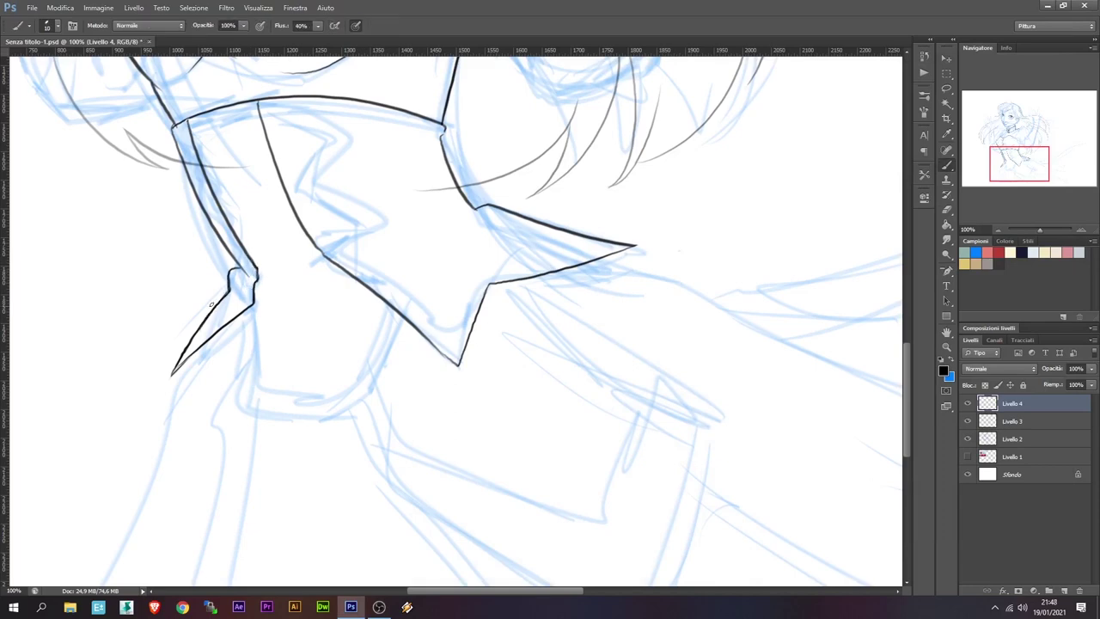
Double the collar outline and ink the jagged left point and long skirt edge
mouse_move(269, 100)
mouse_down()
mouse_move(309, 220)
mouse_move(610, 245)
mouse_up()
drag(248, 272, 185, 351)
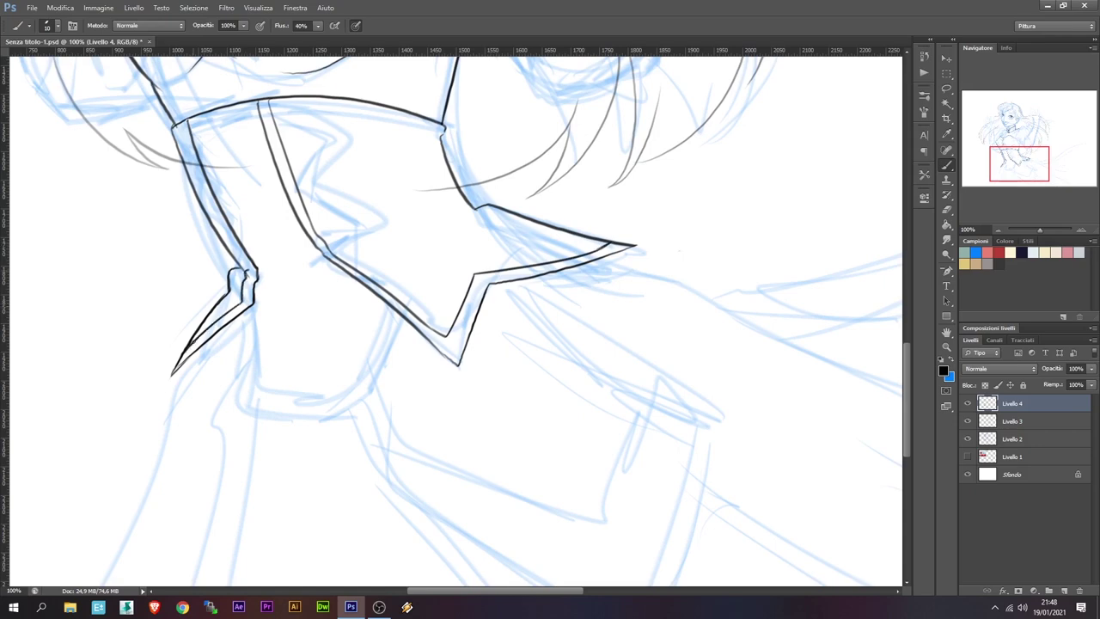
key(ctrl+minus)
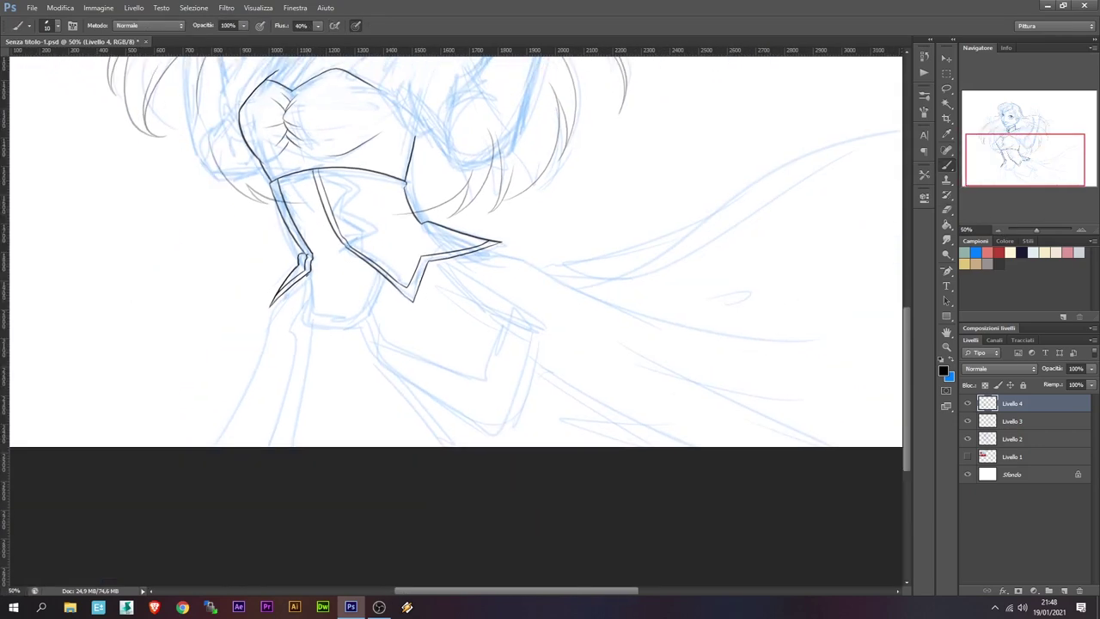
mouse_move(303, 277)
mouse_down()
mouse_move(337, 338)
mouse_move(325, 357)
mouse_move(371, 277)
mouse_move(325, 350)
mouse_up()
key(ctrl+z)
key(ctrl+z)
mouse_move(368, 267)
mouse_down()
mouse_move(329, 345)
mouse_move(332, 294)
mouse_move(221, 446)
mouse_up()
key(ctrl+z)
Ink the skirt's vertical and diagonal folds and the flowing train's long ribbon curves
mouse_move(306, 318)
mouse_down()
mouse_move(296, 446)
mouse_move(284, 446)
mouse_up()
mouse_move(369, 313)
mouse_down()
mouse_move(468, 447)
mouse_move(493, 446)
mouse_up()
drag(507, 250, 208, 298)
mouse_move(250, 314)
mouse_down()
mouse_move(610, 386)
mouse_move(687, 146)
mouse_up()
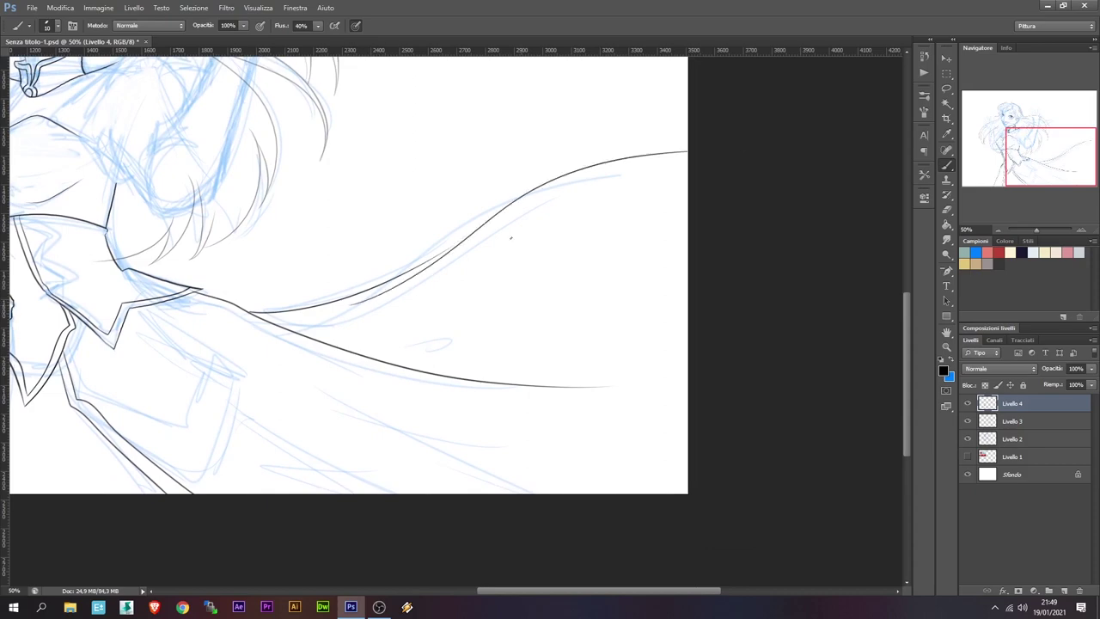
drag(163, 335, 306, 494)
drag(228, 372, 632, 494)
Redraw the lower skirt line steeper and extend the train curves to the canvas edge
key(ctrl+z)
drag(249, 320, 526, 494)
drag(371, 360, 614, 305)
drag(593, 387, 688, 375)
Ink the shoulder outline beside the neck and chest
key(ctrl+0)
key(ctrl+1)
drag(394, 217, 504, 237)
key(ctrl+z)
mouse_move(404, 198)
mouse_down()
mouse_move(506, 239)
mouse_move(352, 419)
mouse_up()
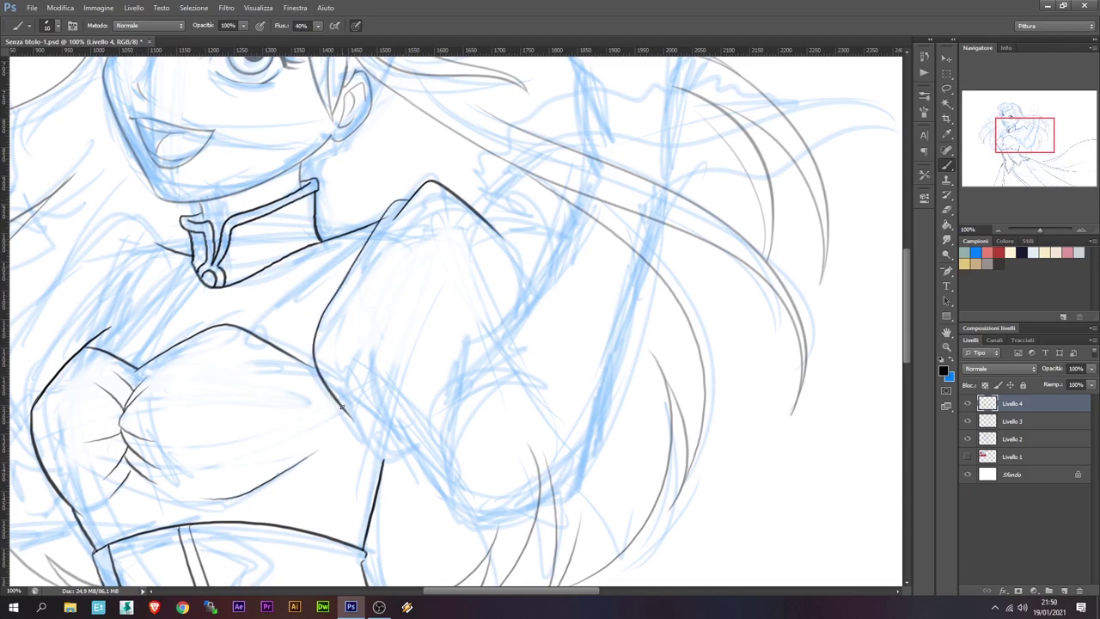
Erase the arm stroke's lower end and redraw the hook at the lower arm
key(e)
key(b)
key(e)
drag(342, 411, 375, 398)
key(b)
drag(360, 435, 400, 449)
key(ctrl+z)
mouse_move(356, 404)
mouse_down()
mouse_move(412, 450)
mouse_move(361, 437)
mouse_move(404, 447)
mouse_up()
key(e)
key(b)
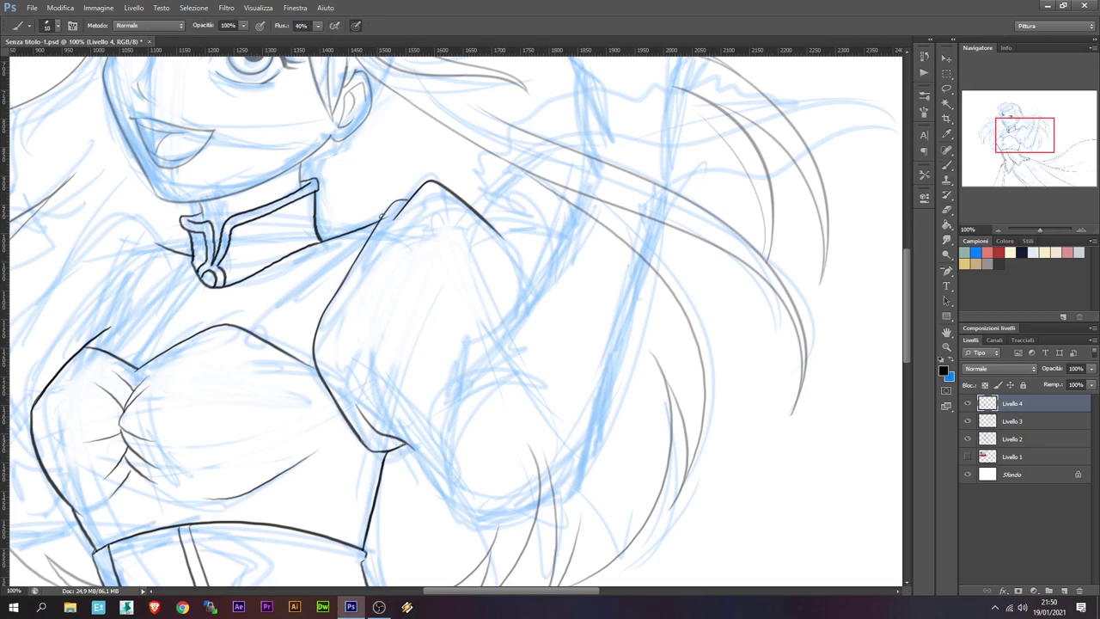
Ink the sleeve's right edge, the arm lines, a small hand hook and the long outer arm
drag(590, 176, 446, 422)
drag(464, 366, 439, 389)
drag(490, 317, 483, 340)
mouse_move(412, 311)
mouse_down()
mouse_move(487, 319)
mouse_move(391, 370)
mouse_up()
mouse_move(667, 183)
mouse_down()
mouse_move(567, 494)
mouse_move(447, 524)
mouse_move(408, 446)
mouse_up()
scroll(526, 391, up, 2)
scroll(610, 344, up, 2)
key(ctrl+z)
Ink the sleeve cuff with its scalloped ruffle and the first raised finger
mouse_move(529, 335)
mouse_down()
mouse_move(412, 328)
mouse_move(737, 258)
mouse_move(606, 351)
mouse_up()
drag(736, 275, 670, 299)
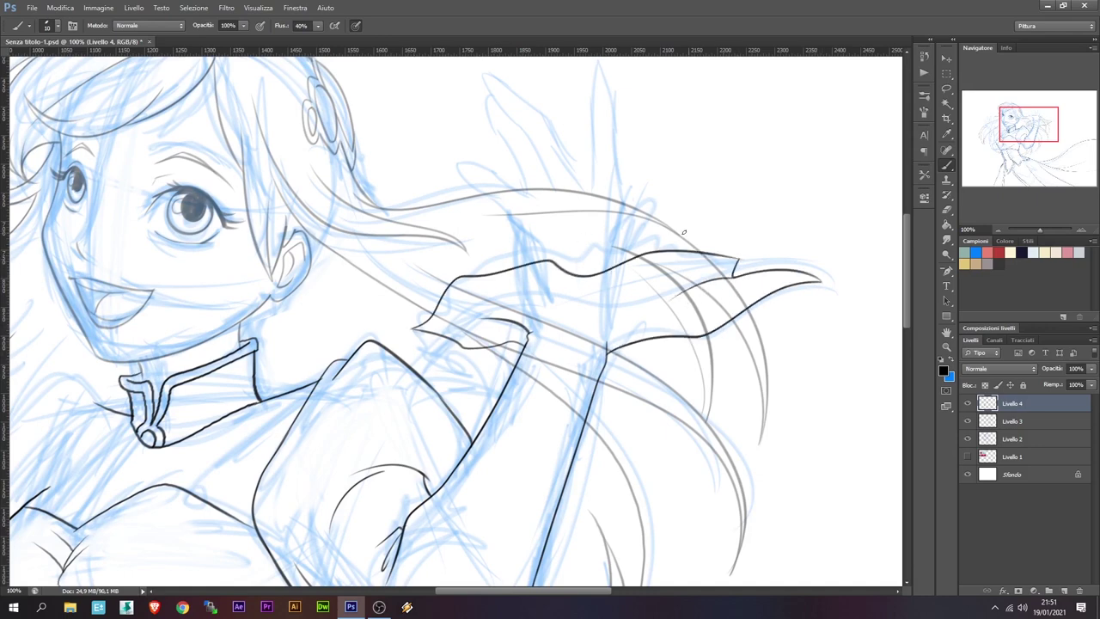
mouse_move(424, 321)
mouse_down()
mouse_move(430, 294)
mouse_move(500, 253)
mouse_move(643, 244)
mouse_move(801, 267)
mouse_up()
mouse_move(616, 245)
mouse_down()
mouse_move(628, 157)
mouse_move(602, 257)
mouse_move(537, 192)
mouse_move(569, 256)
mouse_up()
scroll(602, 215, up, 3)
mouse_move(504, 161)
mouse_down()
mouse_move(497, 178)
mouse_move(540, 261)
mouse_move(525, 296)
mouse_up()
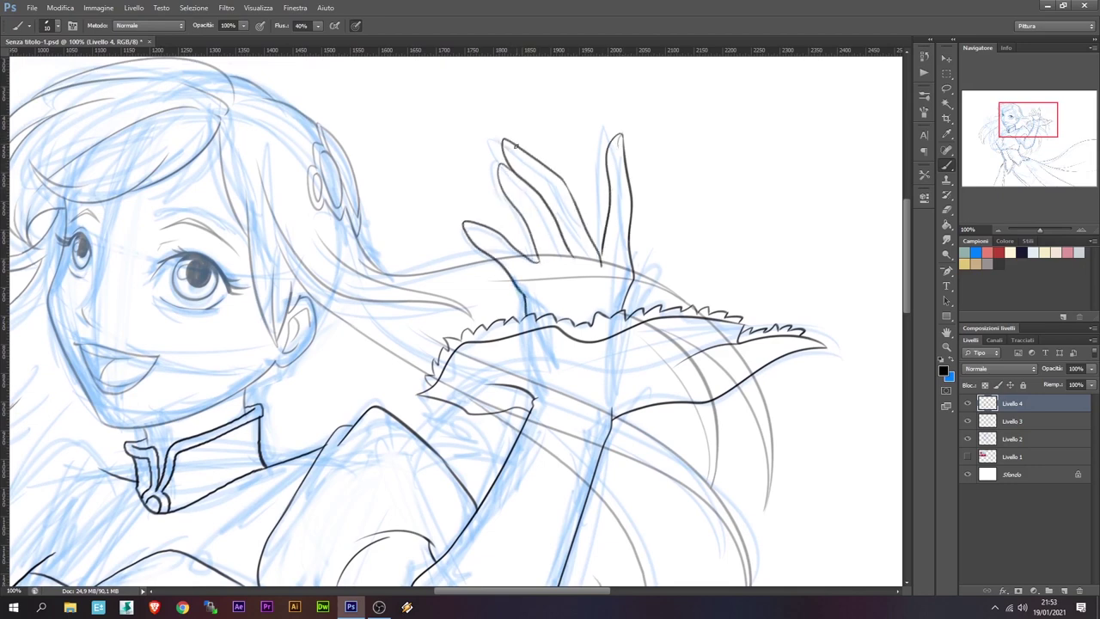
Lasso the upper finger and warp its lower part into shape
key(l)
drag(531, 261, 506, 200)
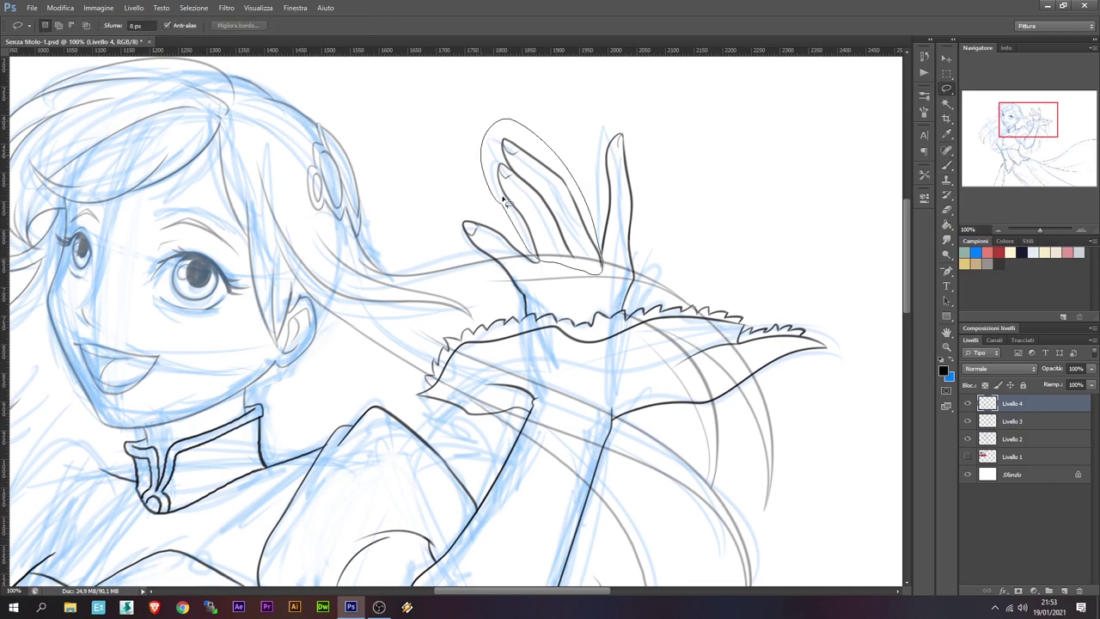
key(ctrl+t)
drag(515, 258, 518, 279)
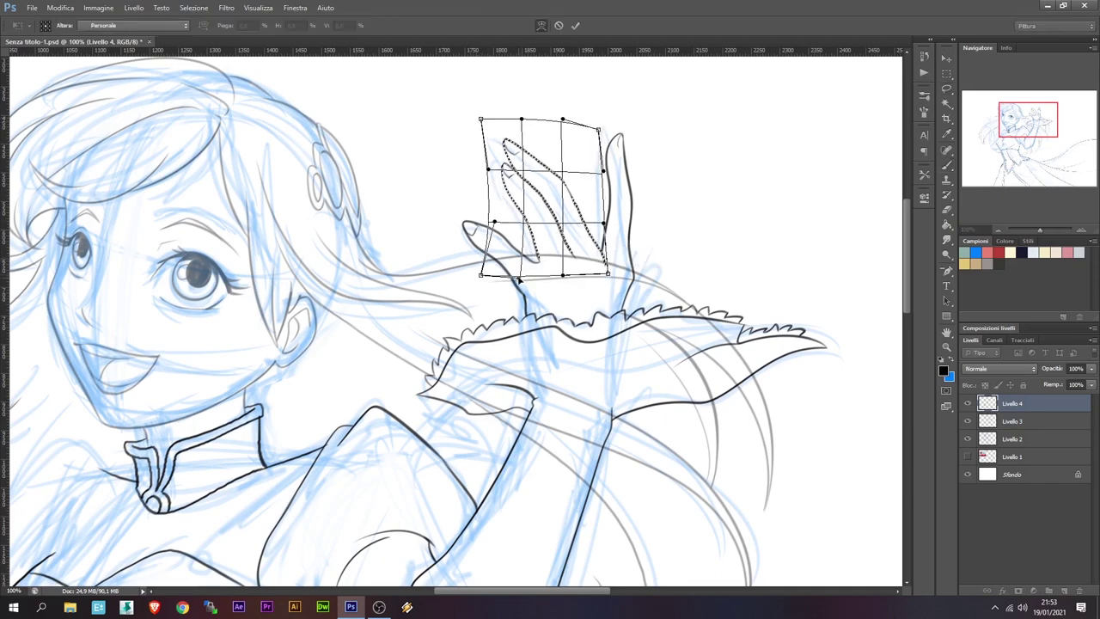
key(Return)
key(ctrl+d)
key(b)
Ink a cuff stroke, the collar-to-right-shoulder line and the left side of the torso
drag(633, 293, 652, 282)
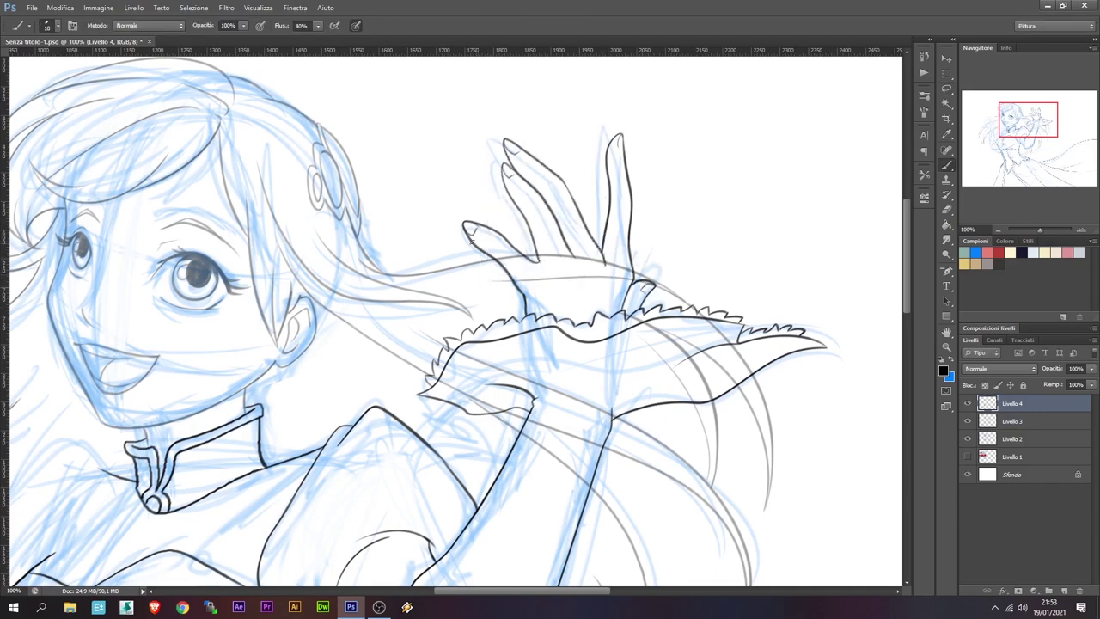
drag(536, 282, 894, 129)
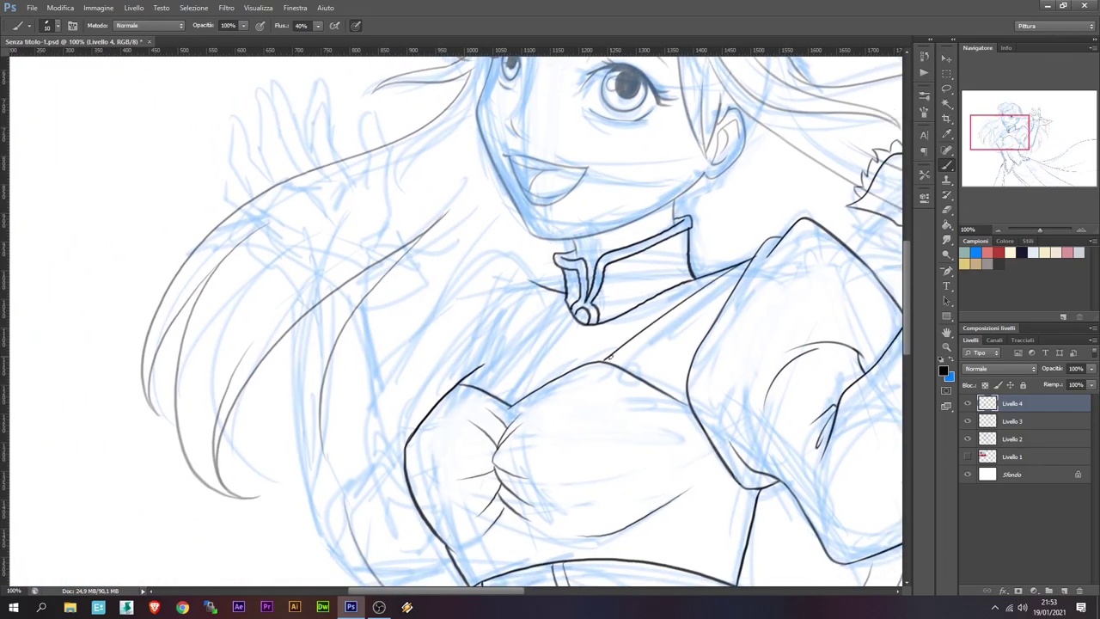
mouse_move(606, 358)
mouse_down()
mouse_move(753, 260)
mouse_move(708, 277)
mouse_up()
mouse_move(526, 278)
mouse_down()
mouse_move(467, 388)
mouse_move(478, 334)
mouse_move(457, 385)
mouse_up()
key(e)
key(b)
Ink the left torso, chest and collar lines up to the left shoulder
drag(560, 357, 511, 406)
drag(562, 270, 582, 318)
key(e)
key(b)
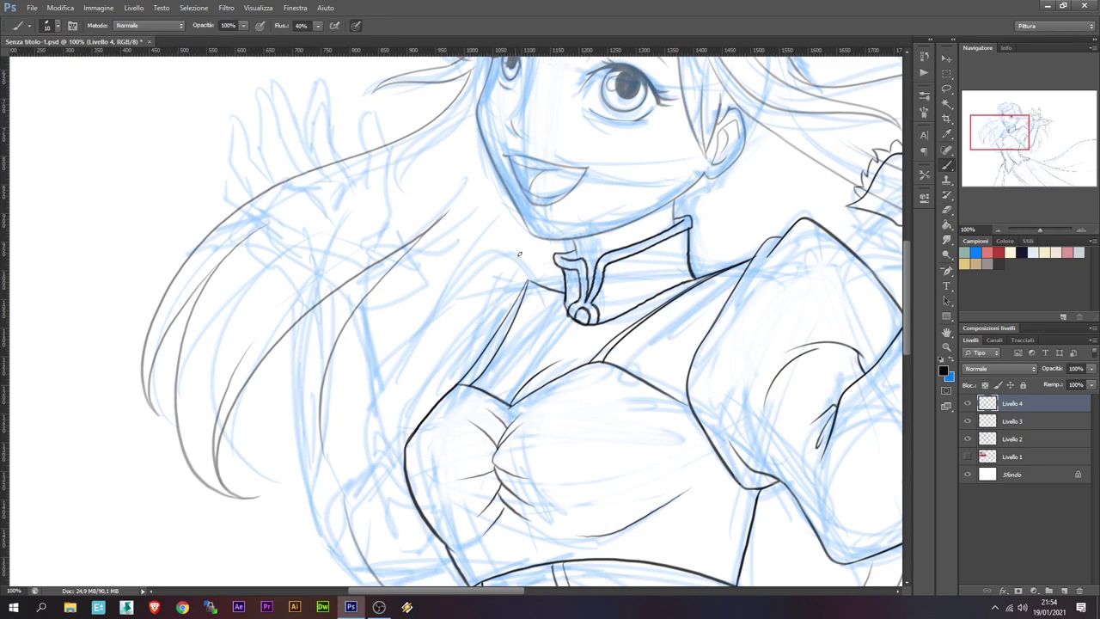
mouse_move(530, 278)
mouse_down()
mouse_move(456, 285)
mouse_move(555, 287)
mouse_up()
key(e)
key(b)
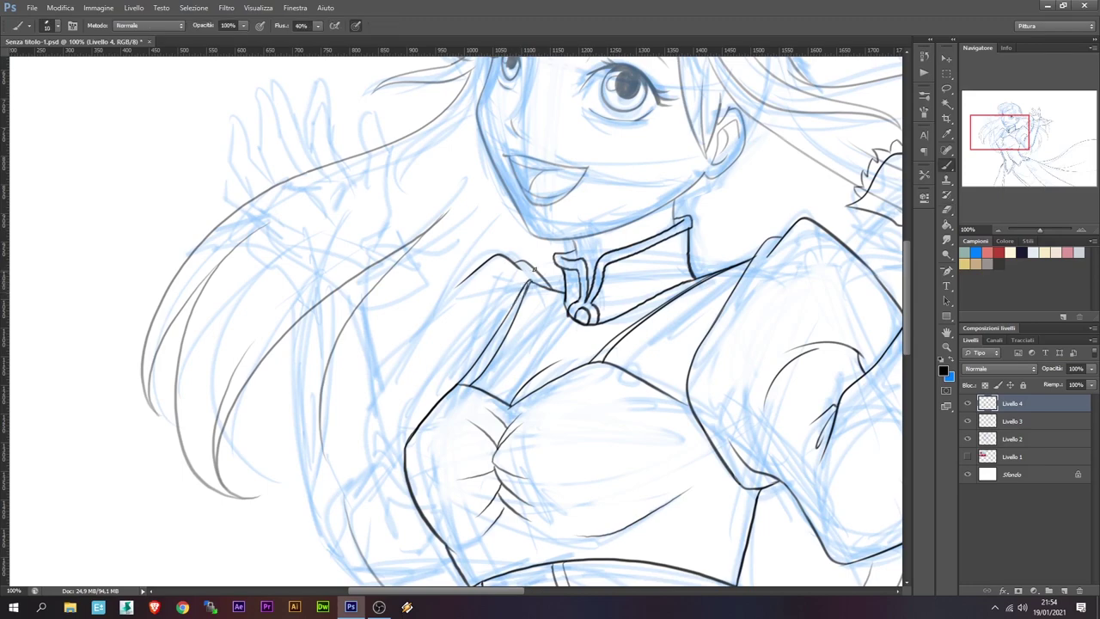
Trace the left torso down to the waist with the hip and body contours
mouse_move(464, 282)
mouse_down()
mouse_move(400, 428)
mouse_move(401, 301)
mouse_move(344, 387)
mouse_up()
drag(449, 432, 342, 459)
drag(291, 172, 344, 458)
drag(371, 338, 329, 364)
drag(335, 78, 391, 297)
Ink the outline, palm and thumb of the raised left hand
drag(447, 267, 424, 344)
mouse_move(425, 288)
mouse_down()
mouse_move(447, 271)
mouse_move(393, 303)
mouse_up()
key(e)
key(b)
mouse_move(338, 282)
mouse_down()
mouse_move(391, 323)
mouse_move(359, 341)
mouse_up()
mouse_move(297, 228)
mouse_down()
mouse_move(299, 268)
mouse_move(330, 281)
mouse_move(316, 258)
mouse_up()
key(e)
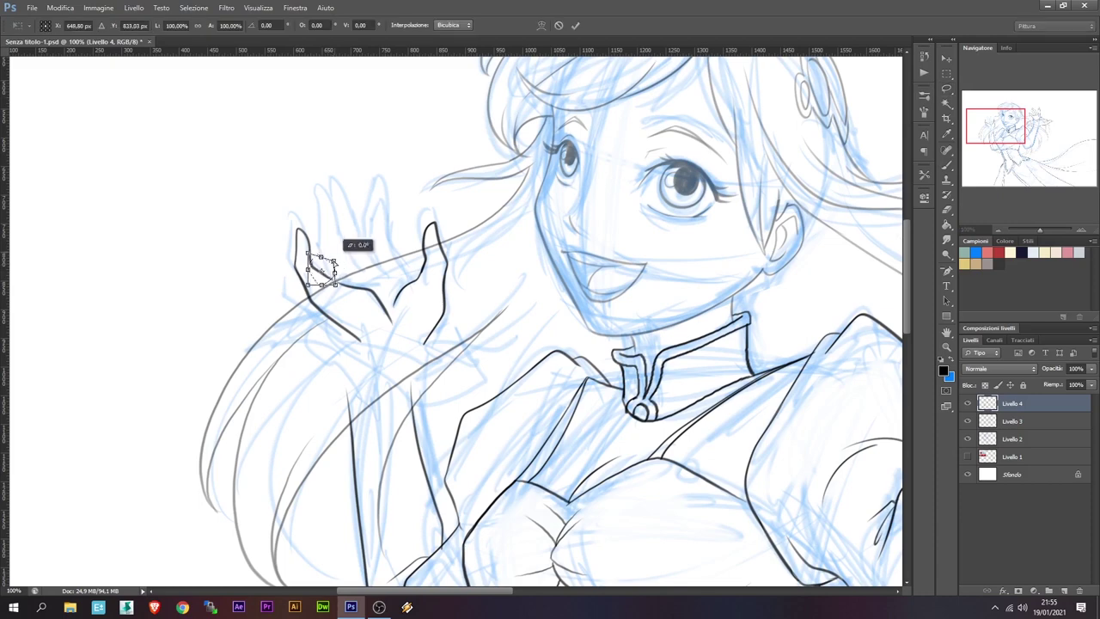
key(b)
key(e)
key(b)
Ink and touch up the raised hand's fingers and fingertips
drag(329, 279, 348, 264)
mouse_move(327, 181)
mouse_down()
mouse_move(366, 258)
mouse_move(385, 258)
mouse_move(378, 180)
mouse_move(387, 258)
mouse_move(414, 274)
mouse_up()
key(ctrl+z)
key(e)
key(b)
mouse_move(382, 182)
mouse_down()
mouse_move(379, 204)
mouse_move(375, 180)
mouse_up()
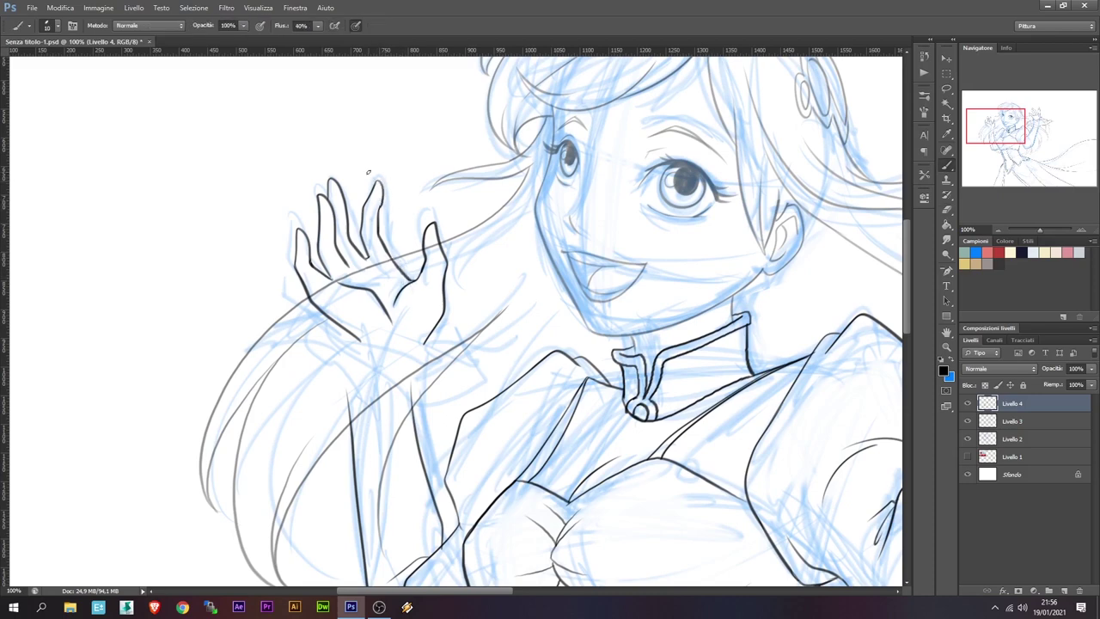
Nudge the hand strokes and tilt the hand about 4 degrees
key(v)
mouse_move(387, 292)
mouse_down()
mouse_move(377, 292)
mouse_move(404, 275)
mouse_up()
key(ctrl+t)
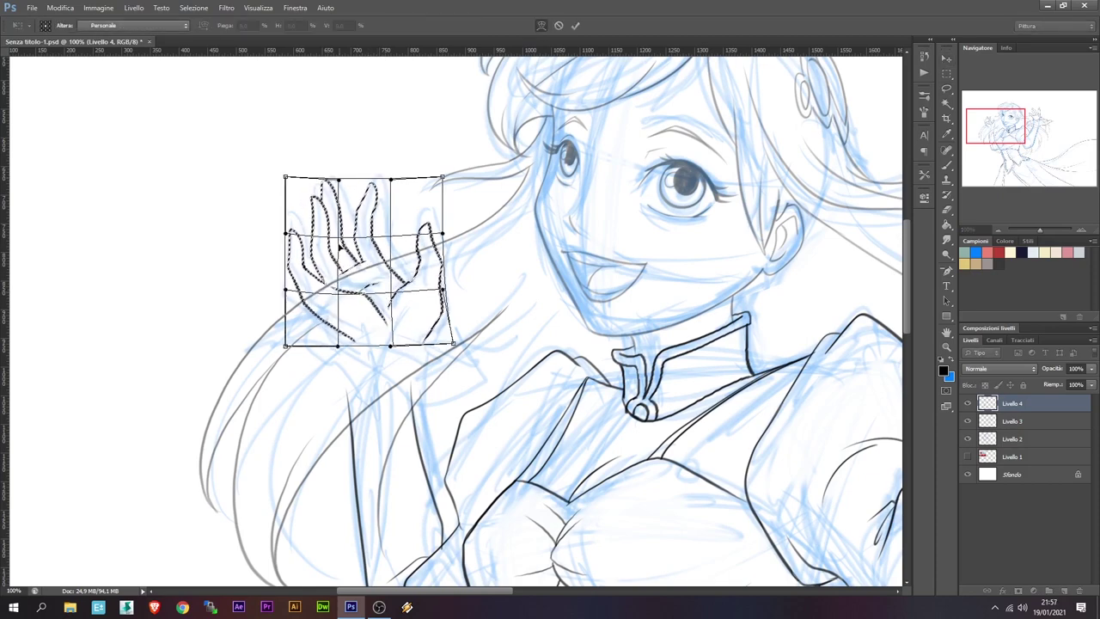
click(541, 25)
mouse_move(249, 172)
mouse_down()
mouse_move(214, 177)
mouse_move(219, 186)
mouse_up()
key(Return)
key(ctrl+d)
On new layer Livello 5, ink the wrist ruffle, forearm contour and sleeve edge
key(ctrl+shift+alt+n)
key(b)
mouse_move(305, 343)
mouse_down()
mouse_move(337, 329)
mouse_move(527, 331)
mouse_up()
mouse_move(526, 333)
mouse_down()
mouse_move(471, 354)
mouse_move(413, 397)
mouse_up()
drag(454, 330, 426, 354)
mouse_move(249, 330)
mouse_down()
mouse_move(312, 346)
mouse_move(348, 404)
mouse_move(282, 325)
mouse_move(410, 331)
mouse_move(481, 308)
mouse_up()
click(1013, 421)
Merge Livello 4 and Livello 5 into a single ink layer
key(e)
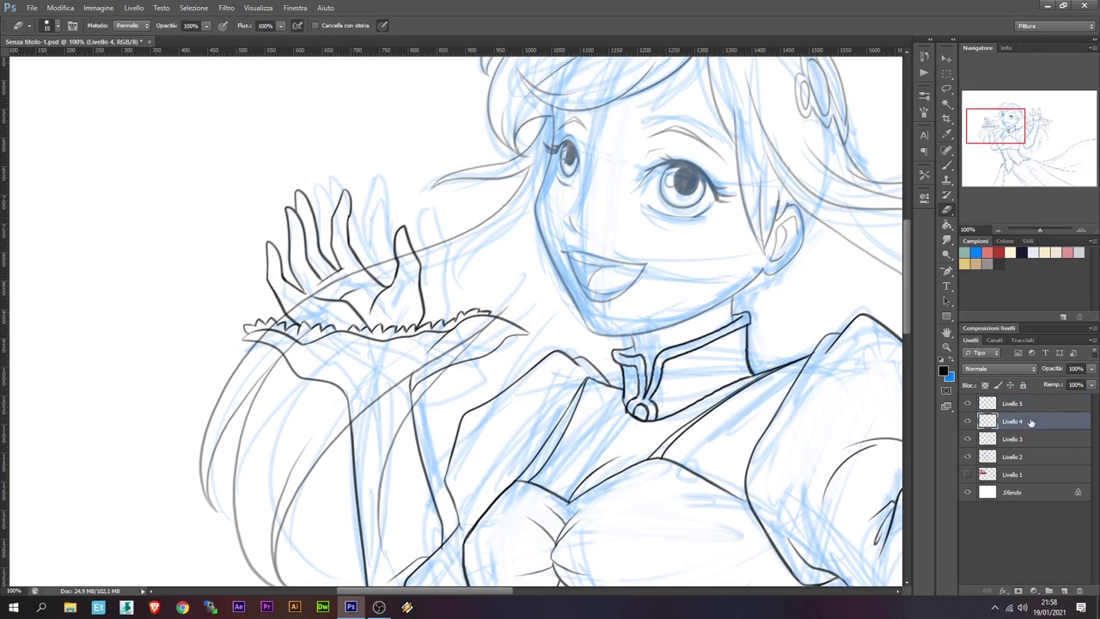
shift+click(1023, 410)
key(ctrl+e)
click(1013, 421)
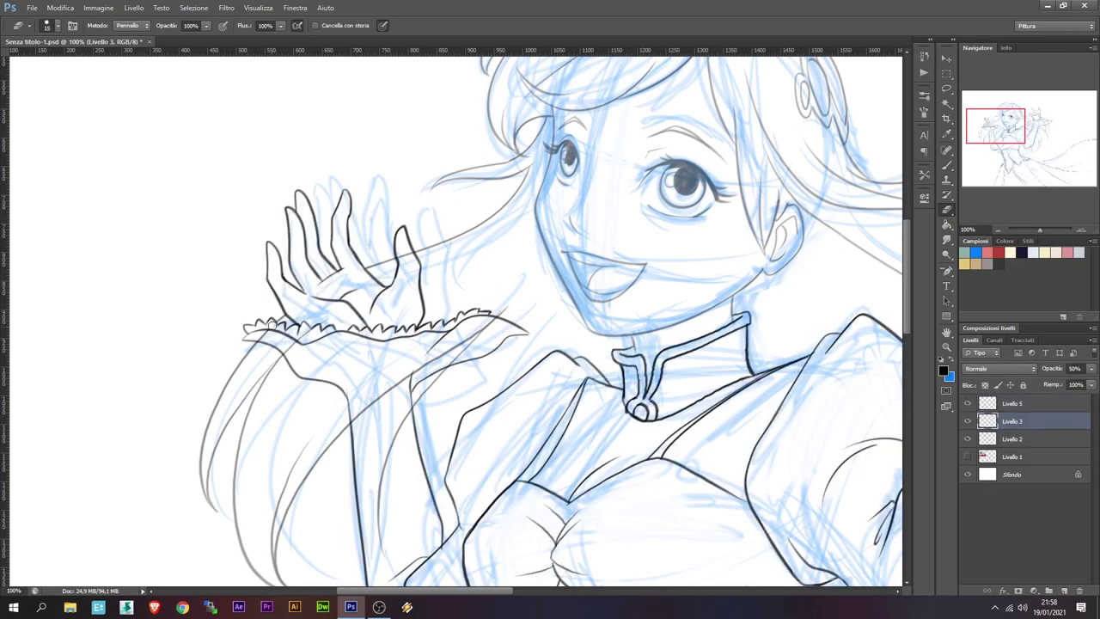
Erase stray hair strokes on Livello 3, hide the blue sketch, set 100% opacity
mouse_move(391, 411)
mouse_down()
mouse_move(380, 554)
mouse_move(150, 138)
mouse_up()
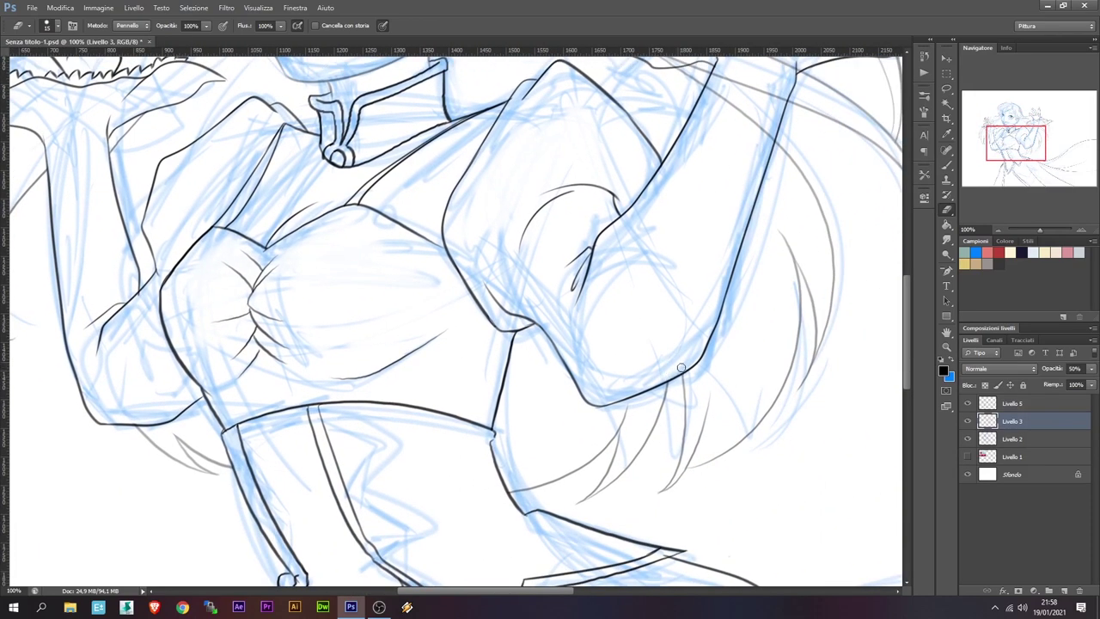
drag(550, 486, 544, 322)
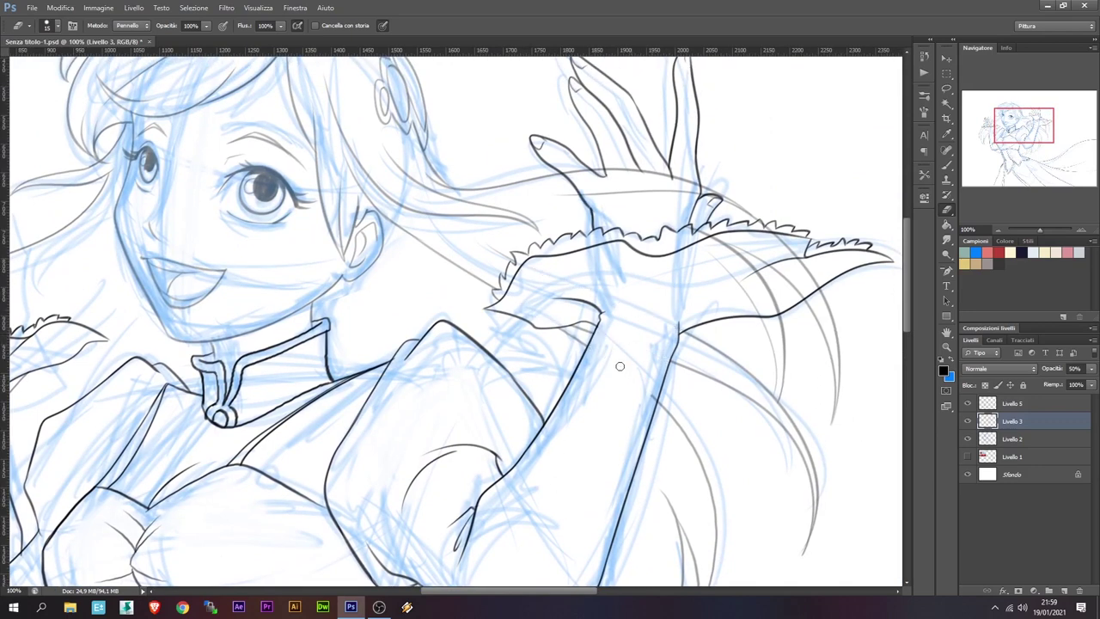
mouse_move(727, 245)
mouse_down()
mouse_move(812, 284)
mouse_move(787, 305)
mouse_move(714, 260)
mouse_up()
mouse_move(583, 162)
mouse_down()
mouse_move(586, 191)
mouse_move(714, 199)
mouse_move(594, 197)
mouse_up()
key(ctrl+minus)
click(967, 438)
key(ctrl+minus)
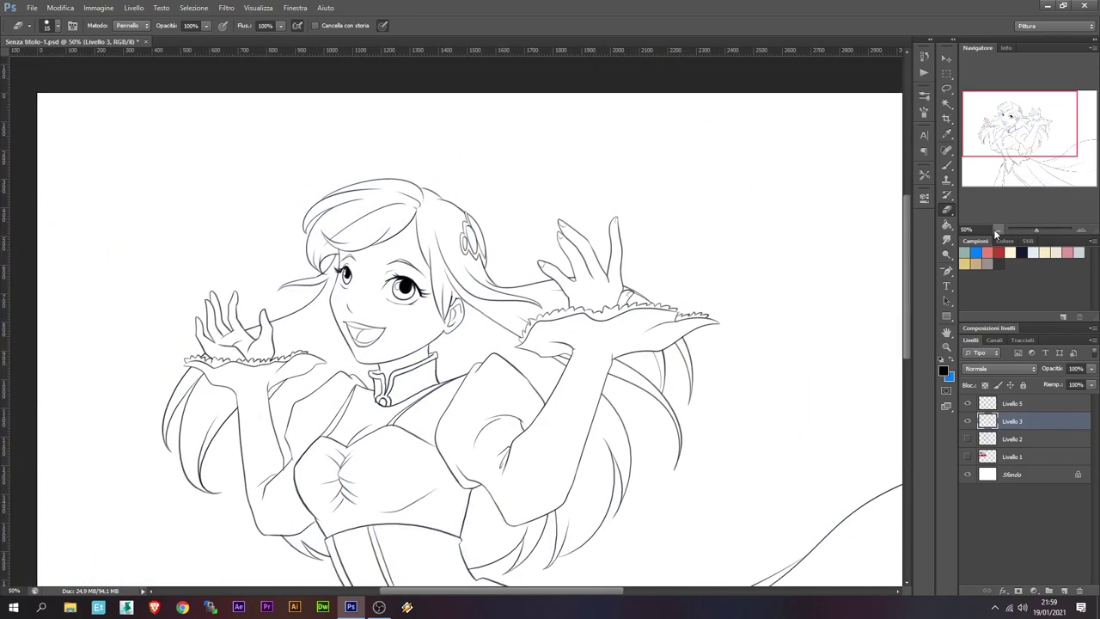
key(b)
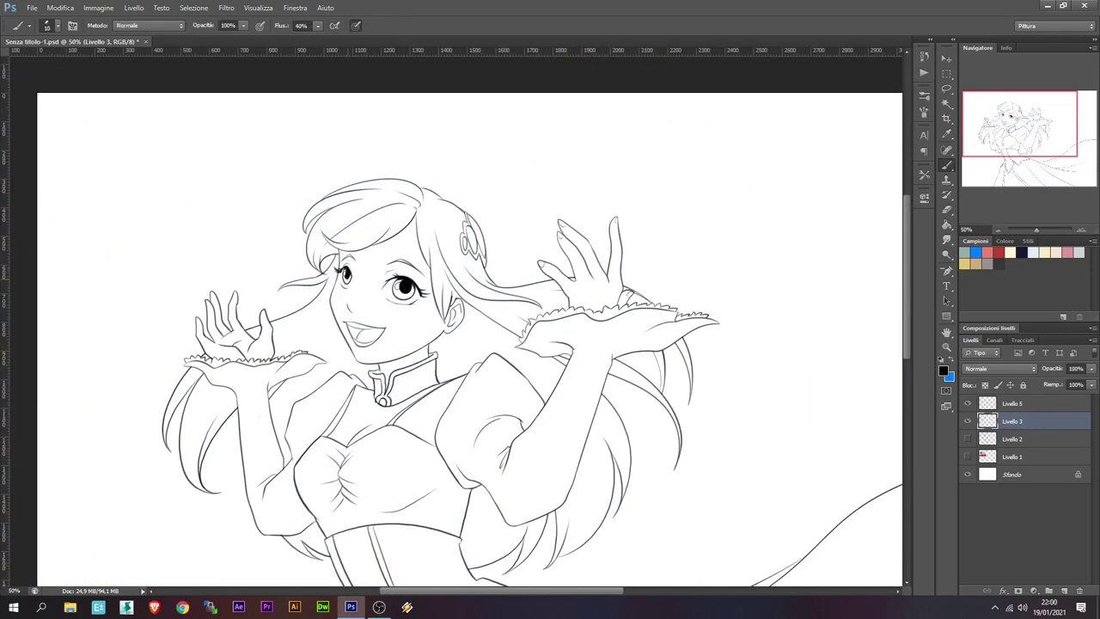
Merge Livello 3 into the line art and draw two earrings on new Livello 6
key(Delete)
click(1064, 591)
drag(449, 328, 452, 337)
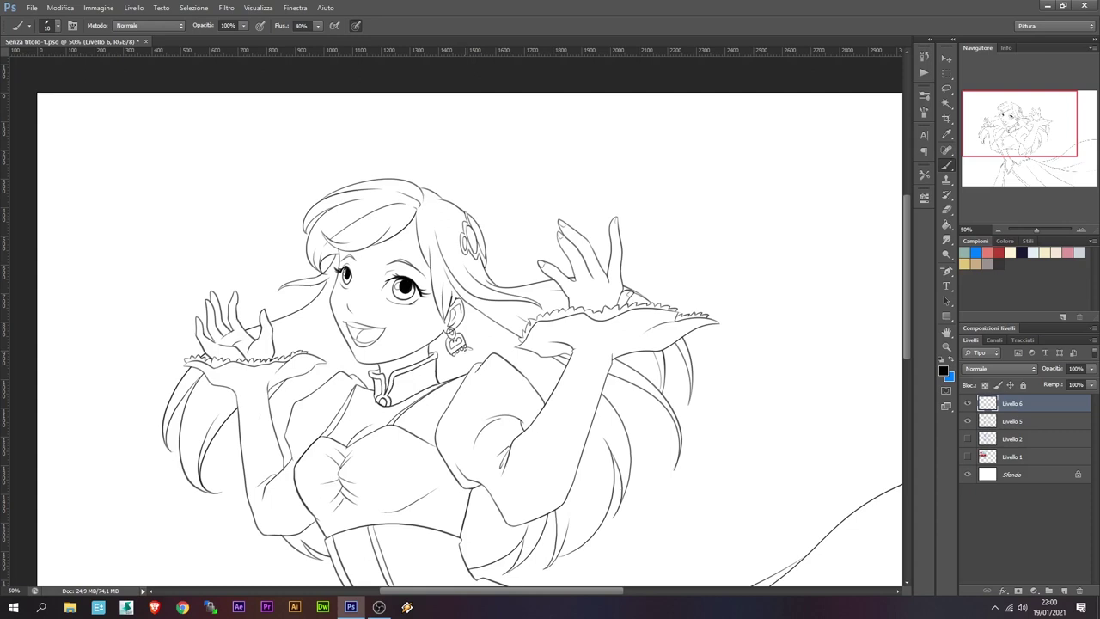
drag(341, 328, 337, 340)
Select Livello 5 and 6 together, then lasso and reshape the neck
key(e)
key(alt+bracketleft)
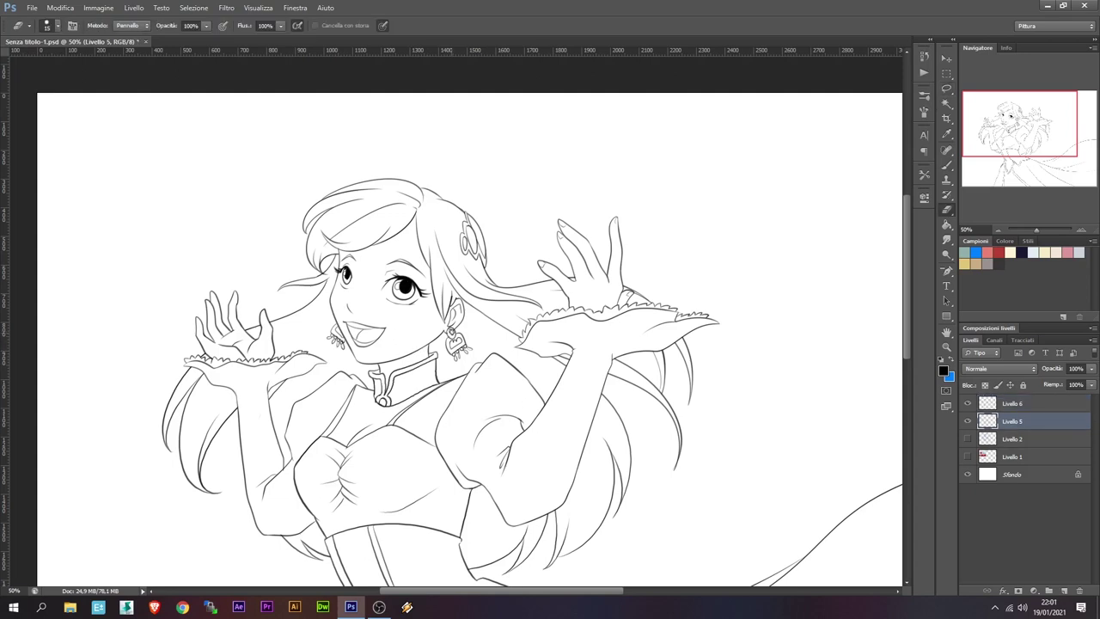
shift+click(1016, 403)
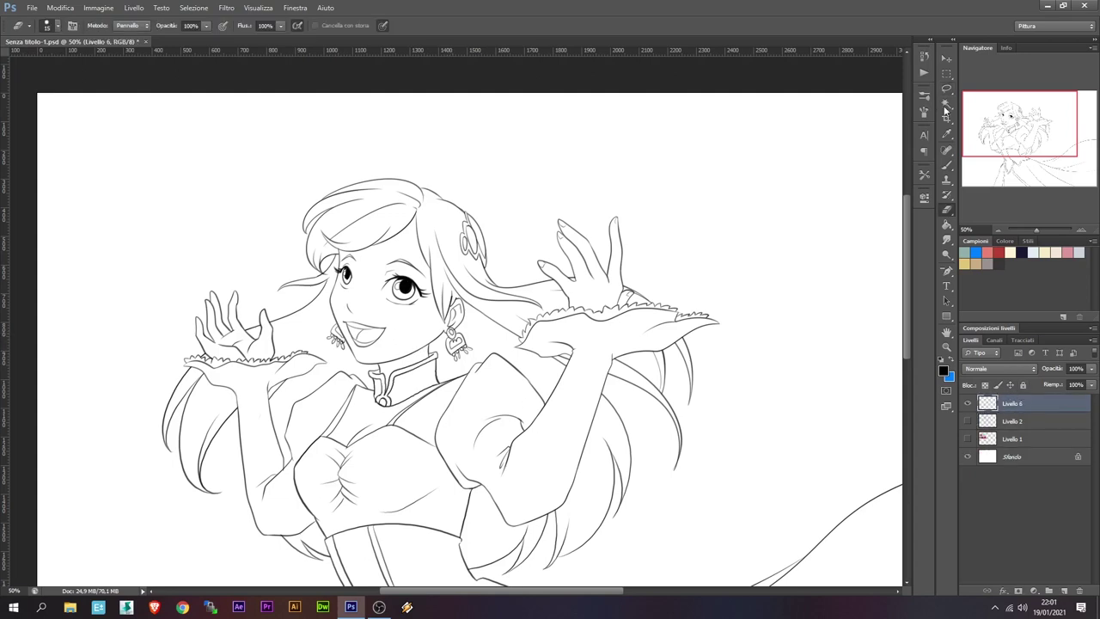
click(946, 88)
drag(451, 327, 359, 368)
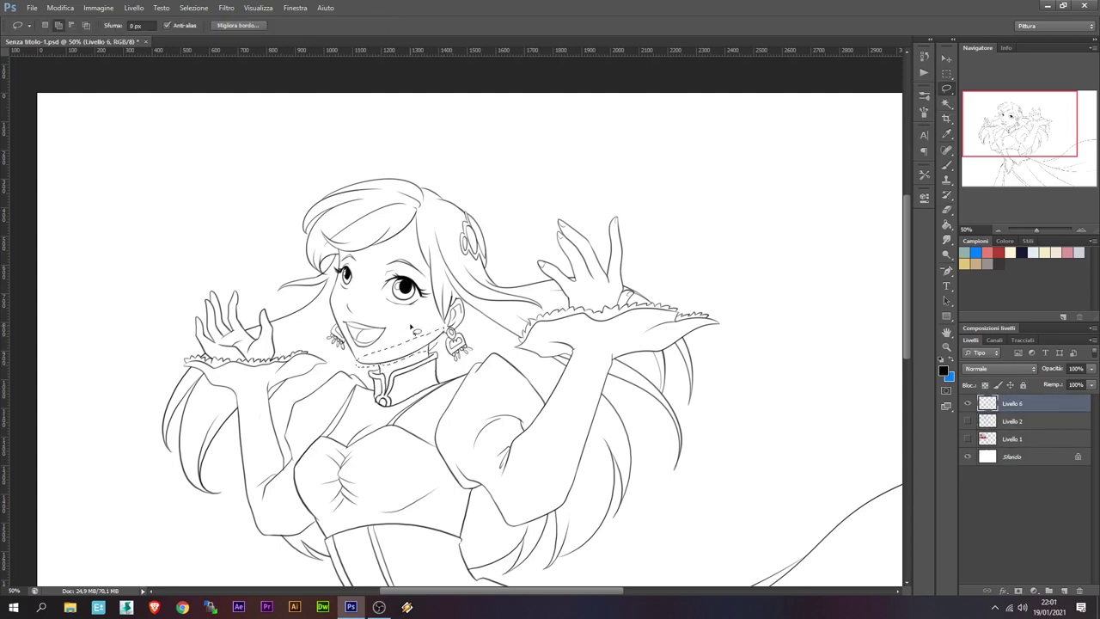
key(ctrl+t)
key(Return)
key(ctrl+d)
Lasso the right eye and move it into a new position
drag(409, 258, 407, 292)
key(v)
key(ctrl+d)
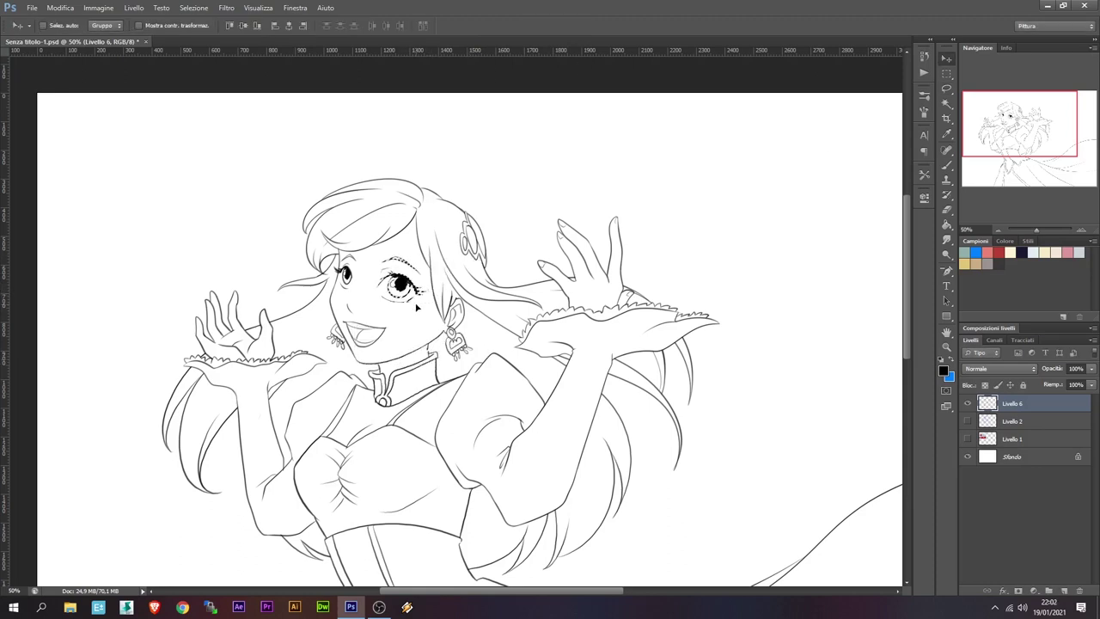
key(e)
key(l)
drag(385, 248, 378, 280)
key(v)
Warp the smaller eye into shape, then zoom out to 50% to view the figure
key(e)
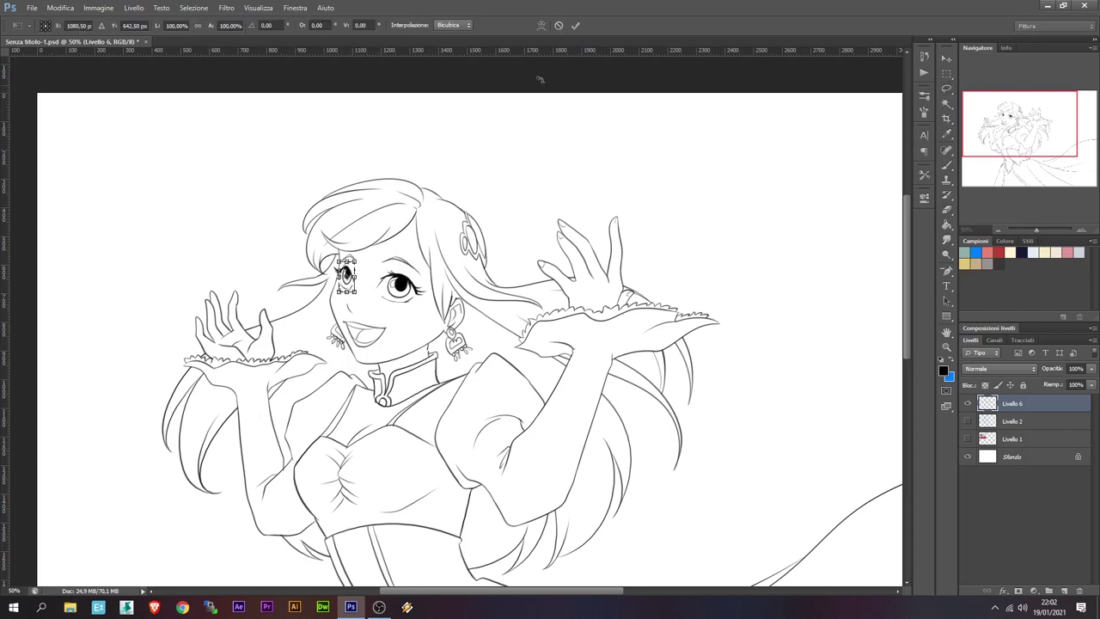
key(ctrl+t)
key(ctrl+plus)
key(Return)
key(l)
key(b)
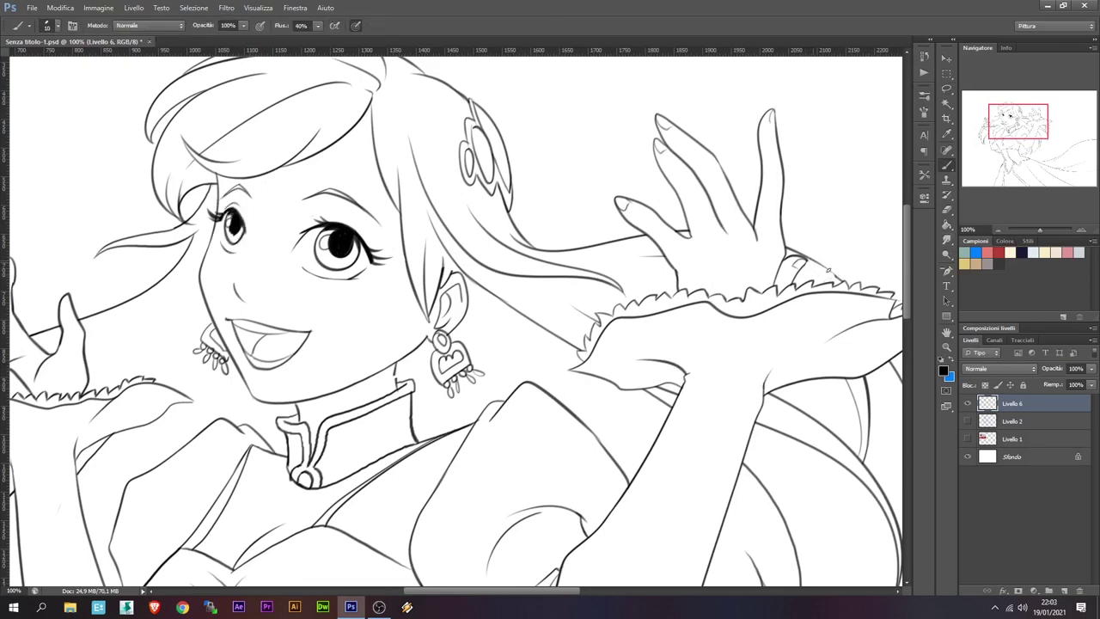
click(997, 228)
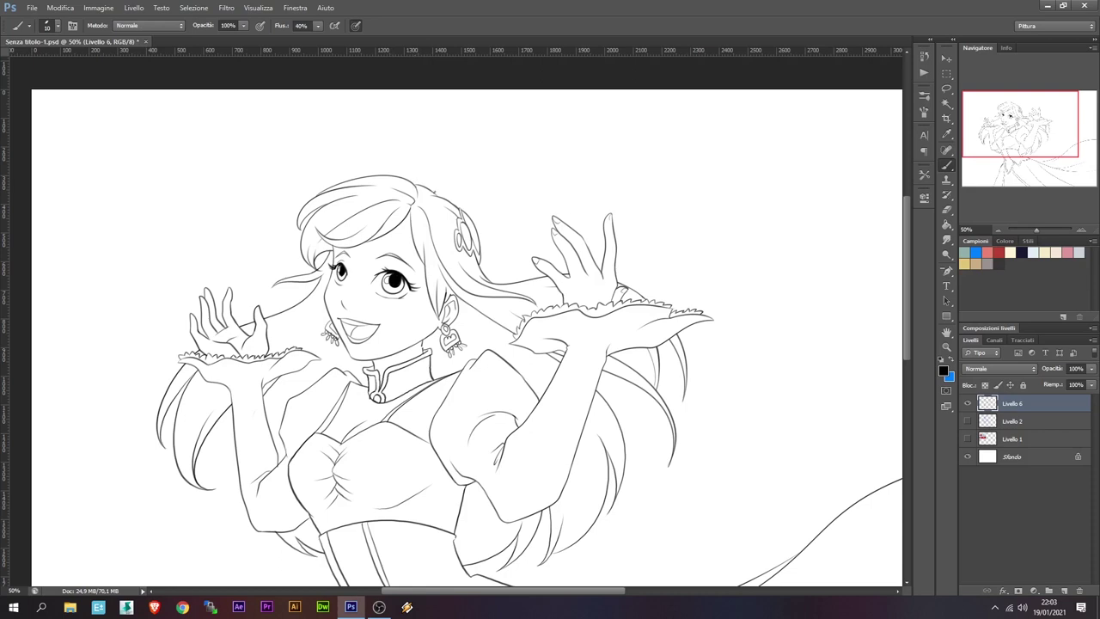
On a new layer, draw hair strands on the head, by the left cheek and down the right side
key(ctrl+shift+alt+n)
drag(361, 175, 381, 163)
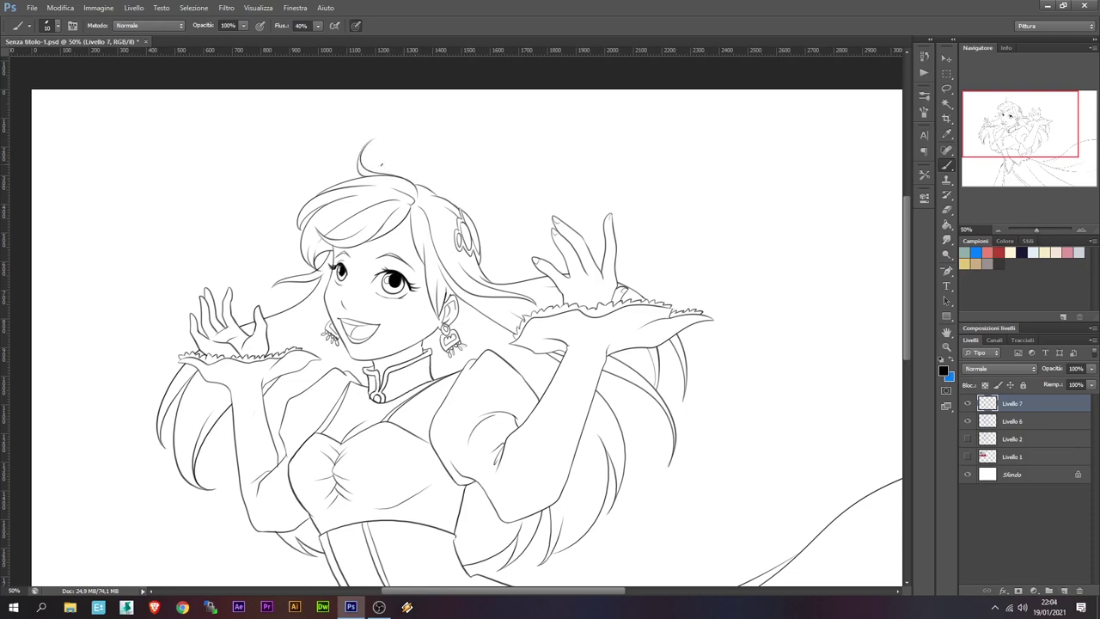
drag(280, 288, 269, 306)
drag(658, 392, 652, 485)
drag(653, 486, 671, 462)
Add thin hair strands on the right and beside the earring, and touch up the line by the thumb
drag(680, 403, 646, 282)
drag(583, 301, 565, 389)
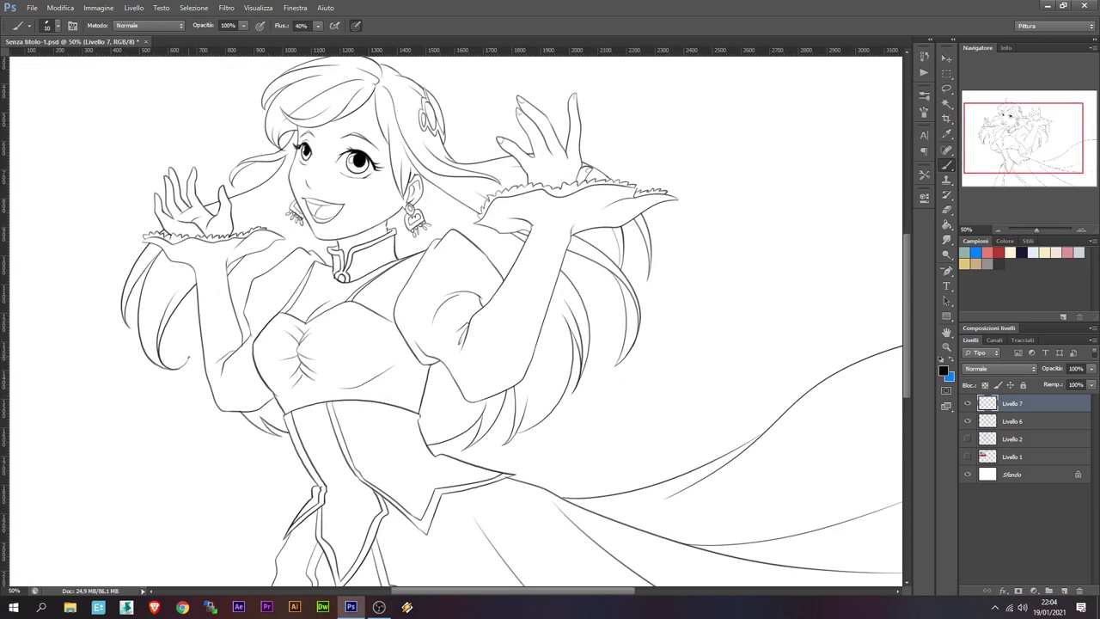
drag(176, 361, 296, 432)
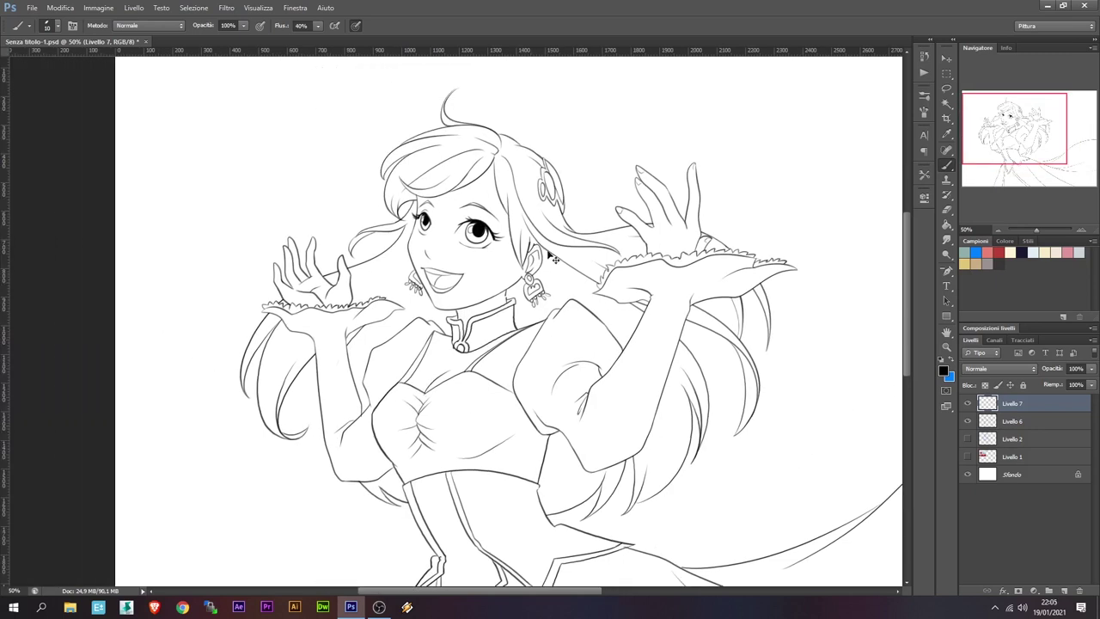
drag(577, 243, 539, 288)
drag(381, 266, 349, 283)
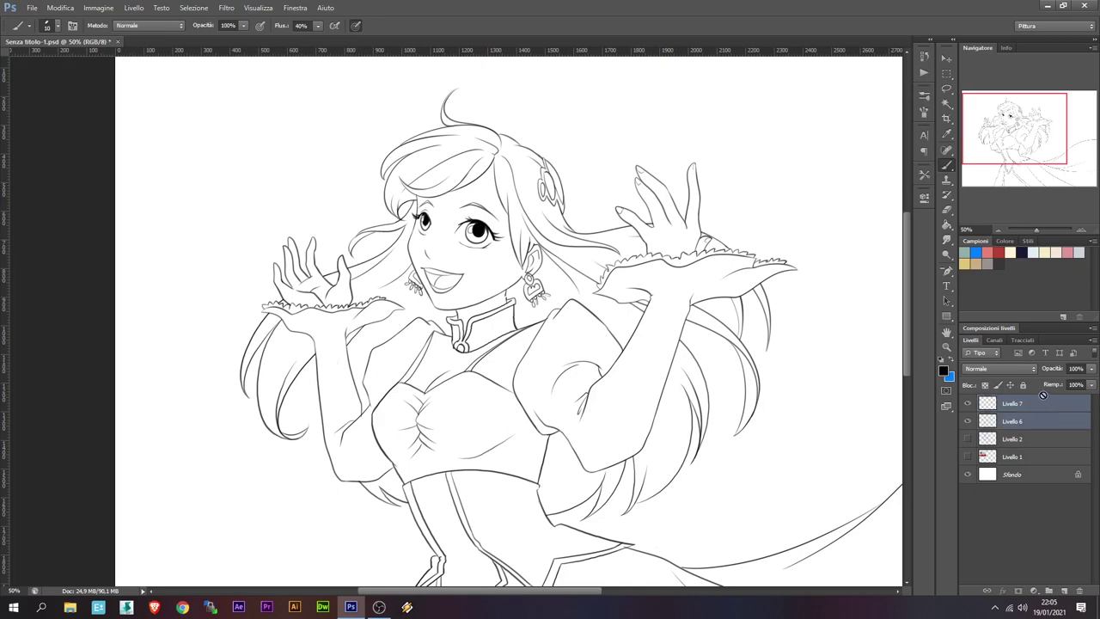
Merge Livello 6 and Livello 7 into a single line layer
drag(1012, 421, 1077, 592)
ctrl+click(737, 280)
key(l)
Lasso the right wrist ruffle and warp it into a new shape
drag(439, 245, 466, 219)
key(ctrl+t)
key(Return)
key(e)
key(b)
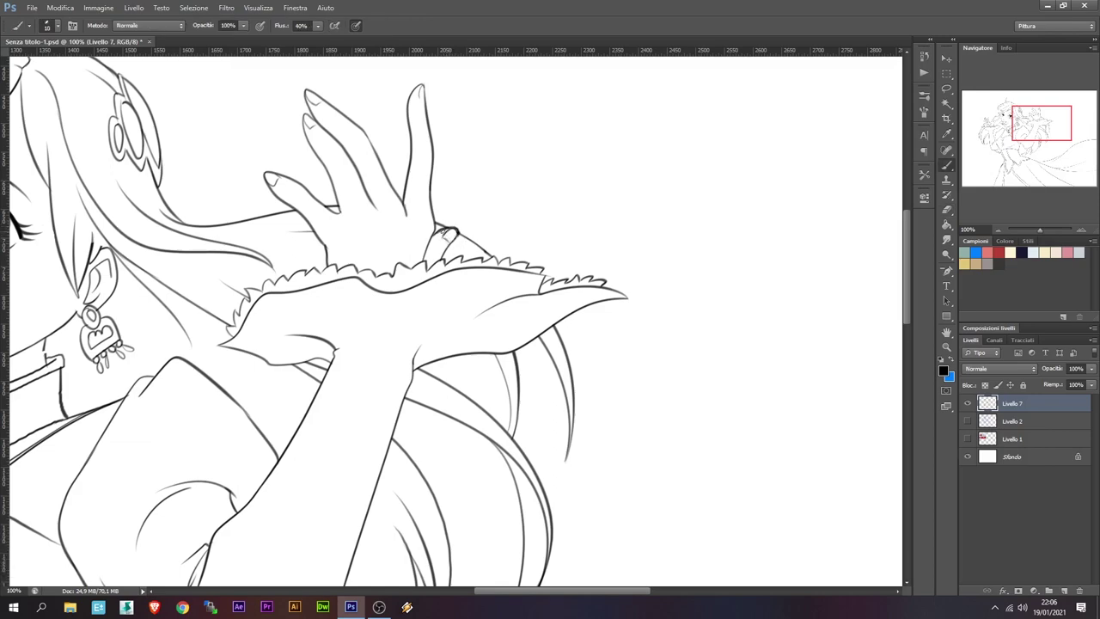
key(e)
key(ctrl+minus)
key(ctrl+minus)
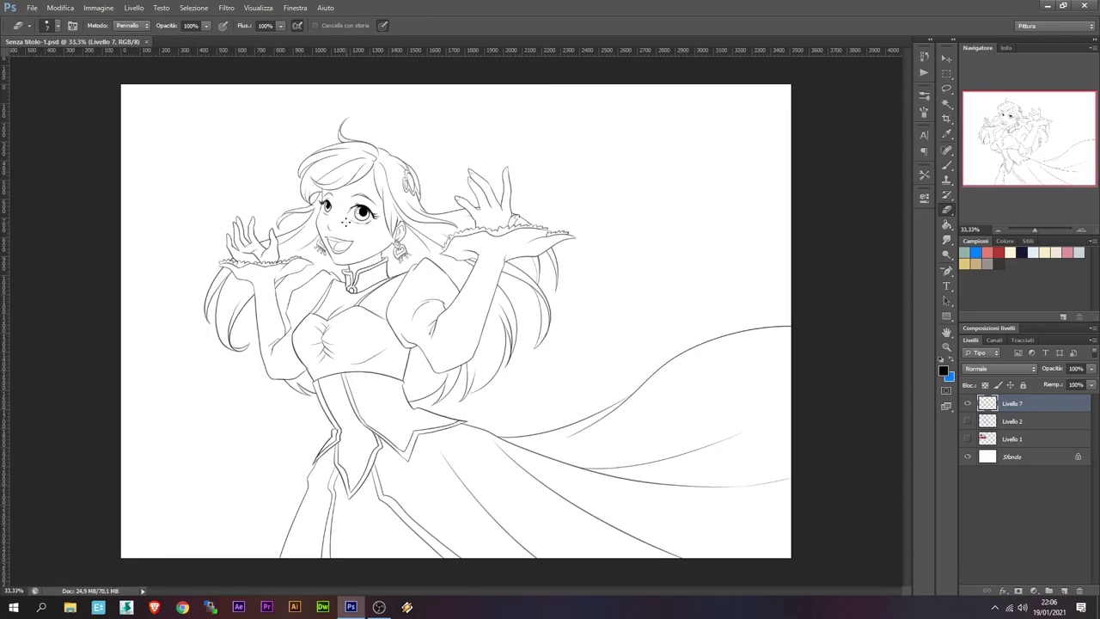
Redraw the hair line beside the ear, toggling between Brush and Eraser
key(ctrl+minus)
key(b)
scroll(634, 167, up, 3)
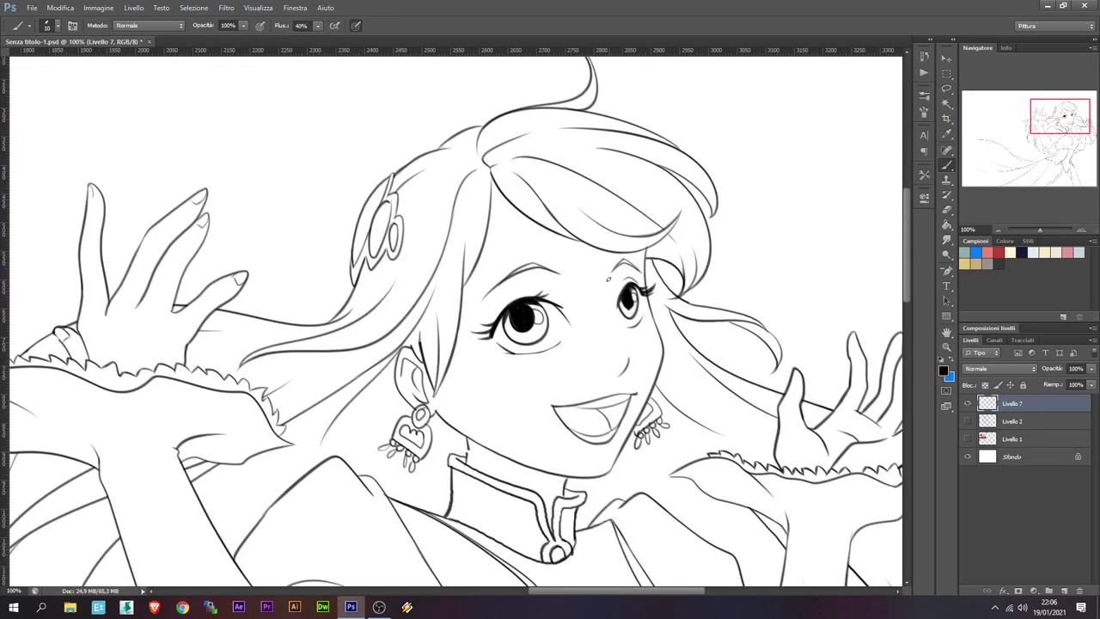
key(e)
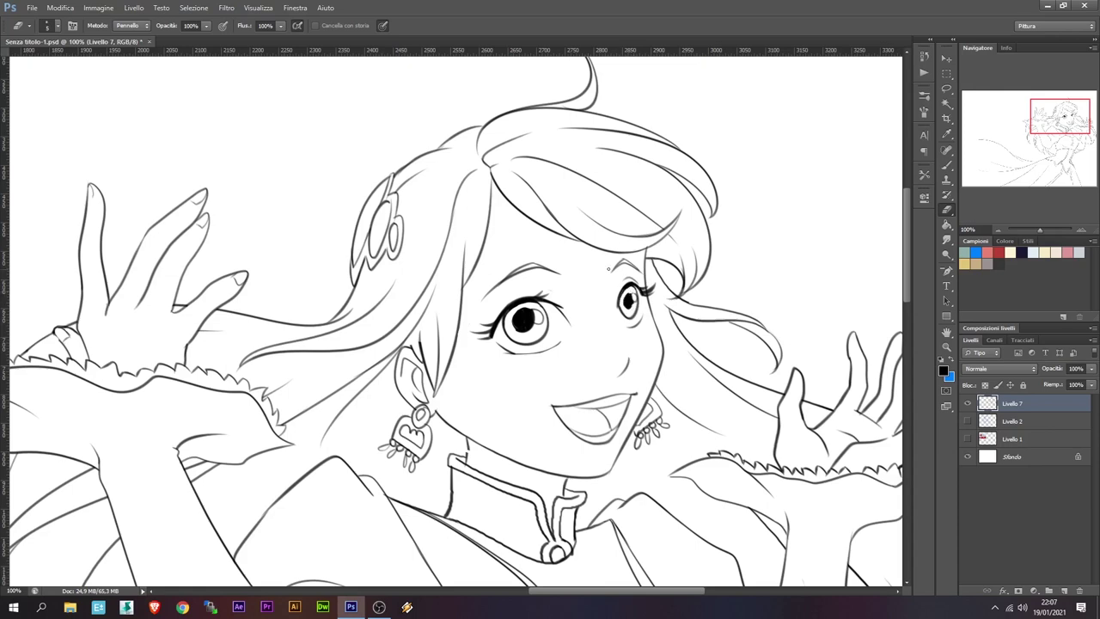
key(b)
drag(433, 388, 419, 339)
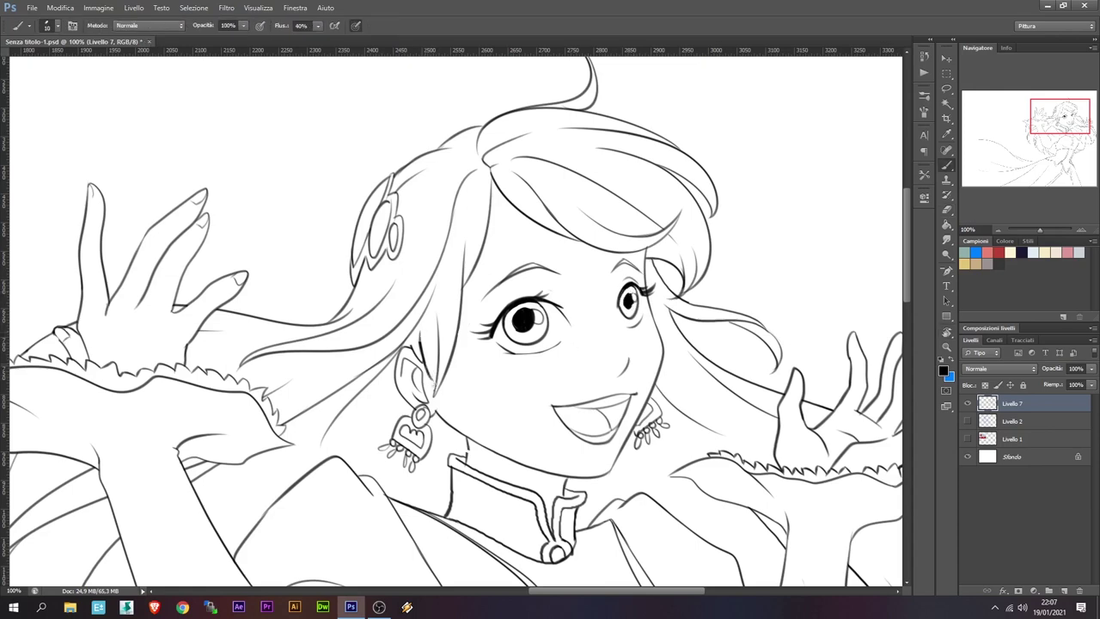
Recolour Livello 7's strokes uniformly with locked transparency, then add a new empty layer above
click(986, 385)
key(shift+F5)
key(Return)
key(slash)
key(e)
key(b)
key(ctrl+shift+alt+n)
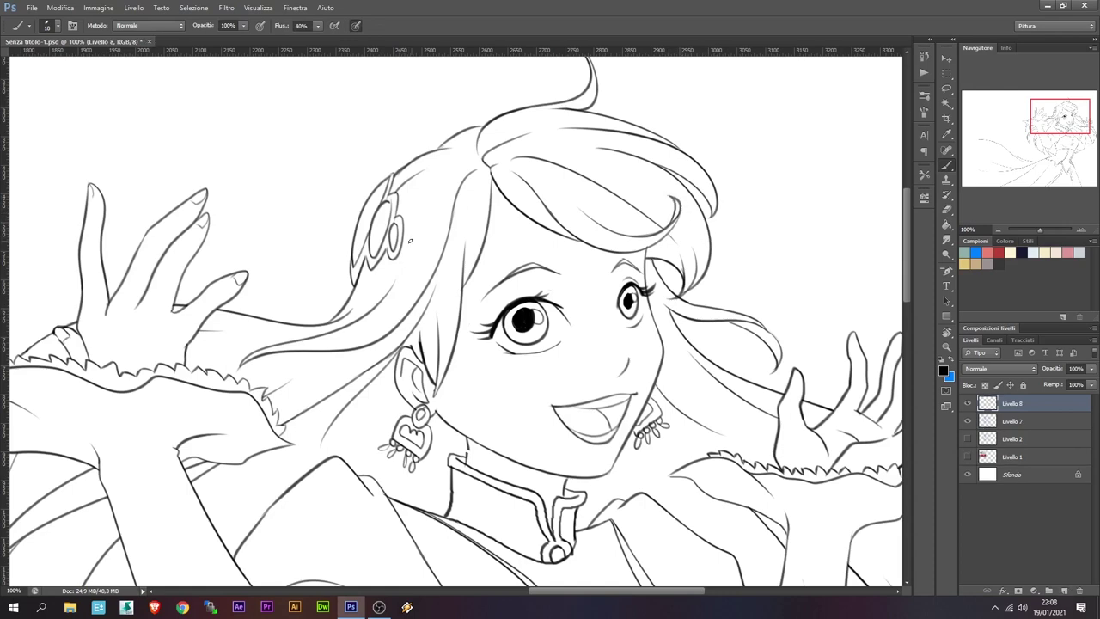
Draw a headband stroke across the hair from the hair clip
drag(404, 245, 526, 248)
drag(411, 251, 590, 240)
key(ctrl+z)
drag(410, 251, 594, 239)
Warp the headband stroke so it curves along the head
key(l)
key(ctrl+t)
drag(515, 244, 468, 247)
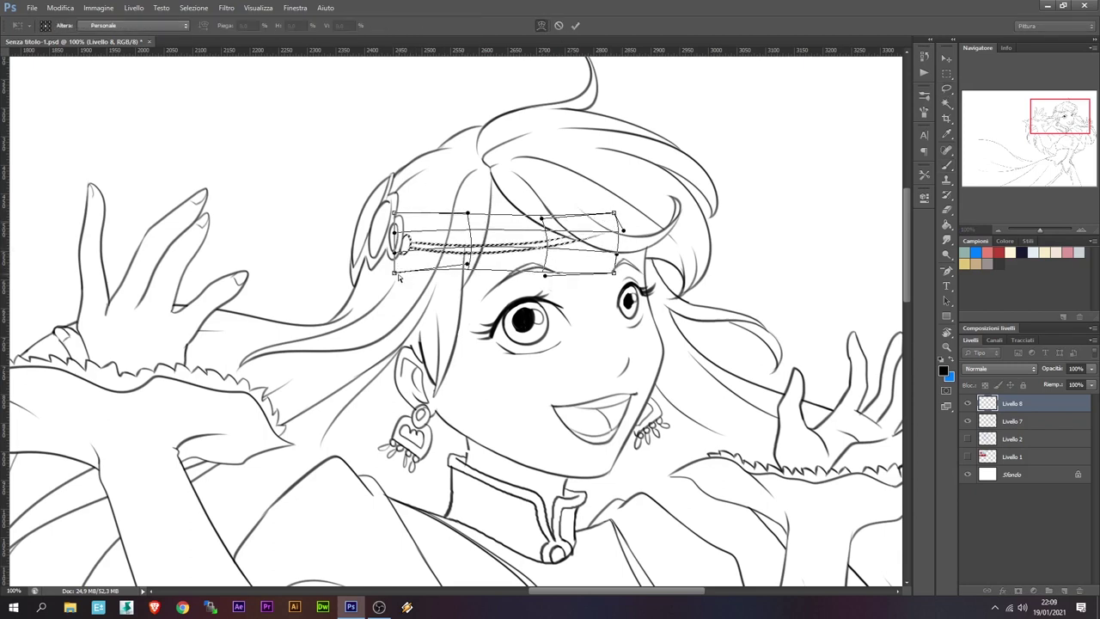
key(Return)
key(b)
key(alt+bracketleft)
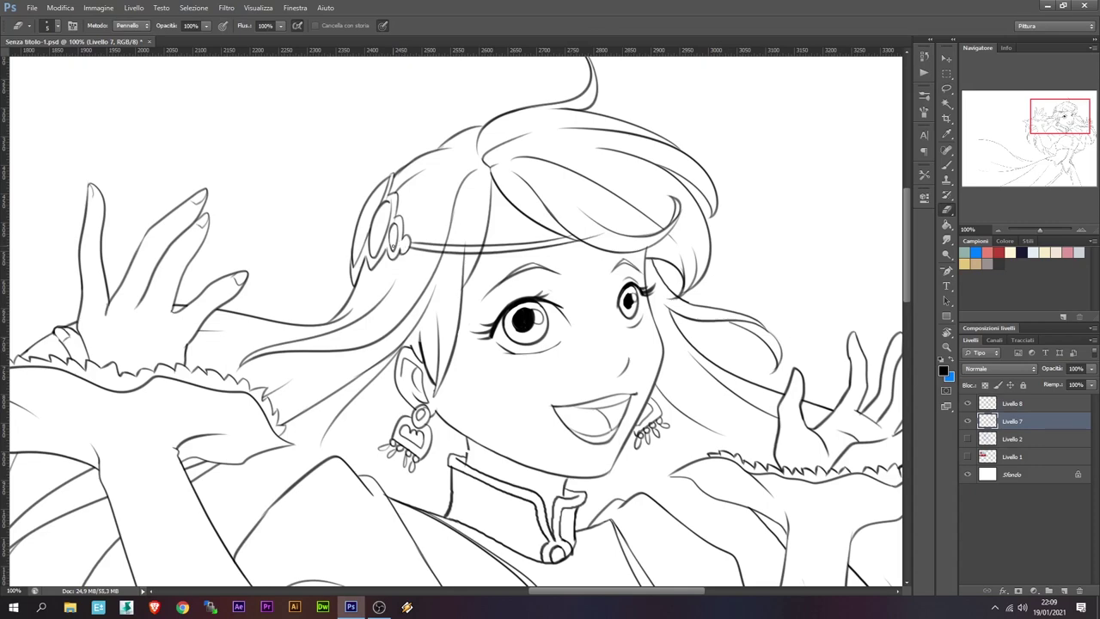
key(b)
Merge the headband into the line art and rename the layer LINEART
shift+click(993, 404)
key(ctrl+e)
double_click(1012, 403)
text(LINEART)
key(Return)
click(997, 368)
Set the LINEART layer's blend mode to Multiply (Moltiplica)
click(988, 112)
click(1076, 368)
key(Return)
key(e)
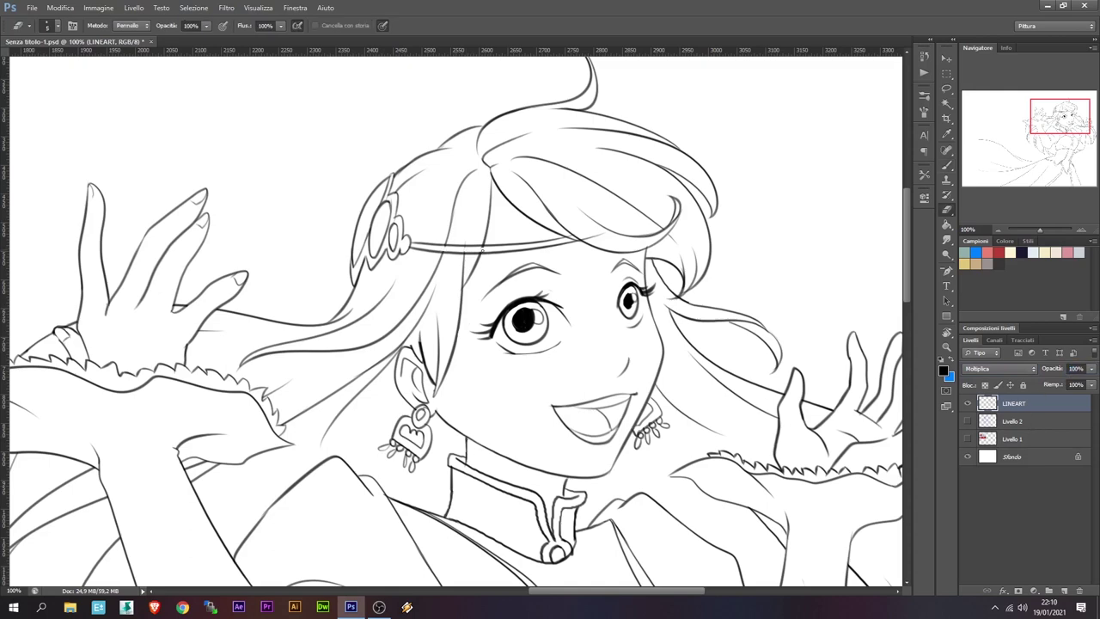
click(999, 230)
key(b)
Flip the canvas horizontally and zoom back in on the face
click(98, 7)
click(292, 219)
key(v)
key(ctrl+1)
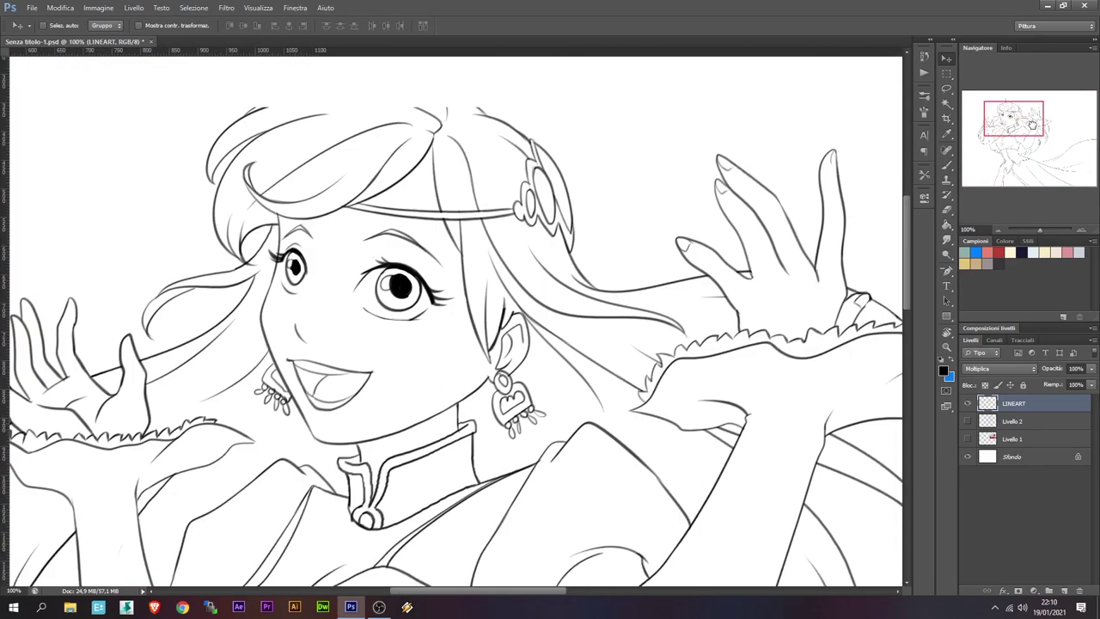
drag(1032, 125, 1033, 123)
key(b)
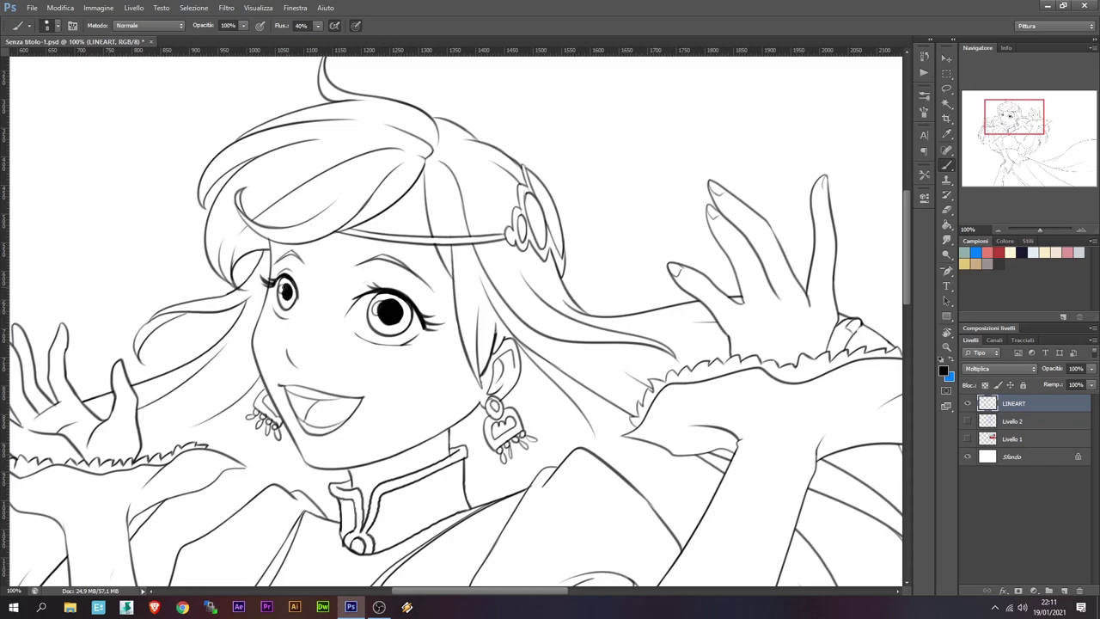
Lasso the smaller eye and resize it with Free Transform
right_click(341, 282)
key(Escape)
key(l)
drag(284, 279, 270, 284)
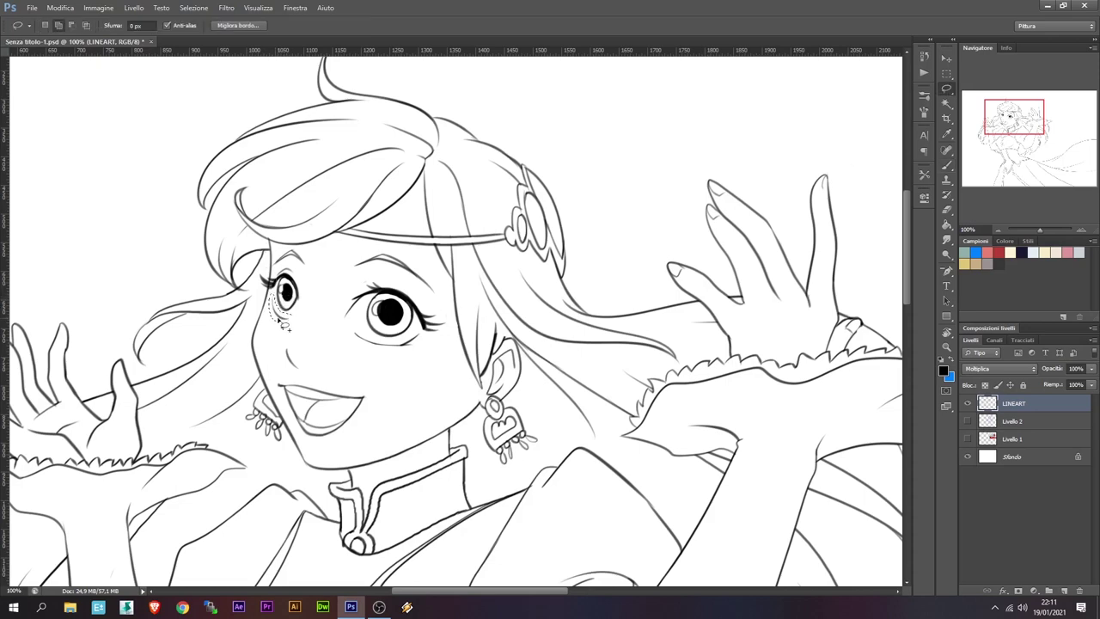
key(ctrl+t)
key(Return)
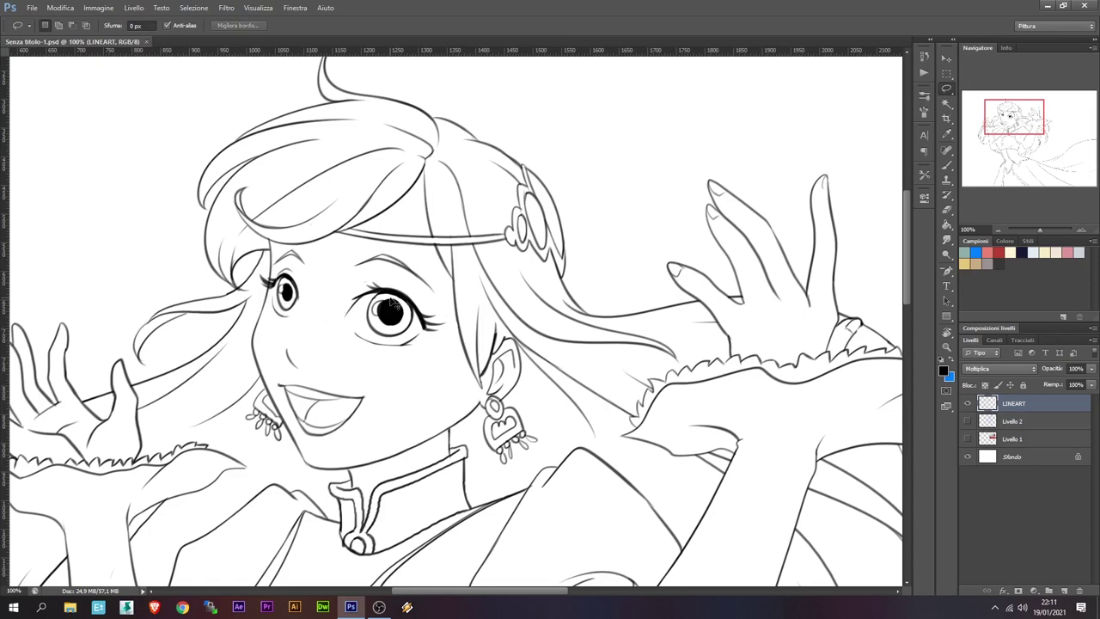
Warp the face side with the earring to reshape the cheek and jaw, then deselect
mouse_move(434, 246)
mouse_down()
mouse_move(447, 353)
mouse_move(331, 474)
mouse_move(452, 443)
mouse_move(528, 379)
mouse_move(472, 285)
mouse_up()
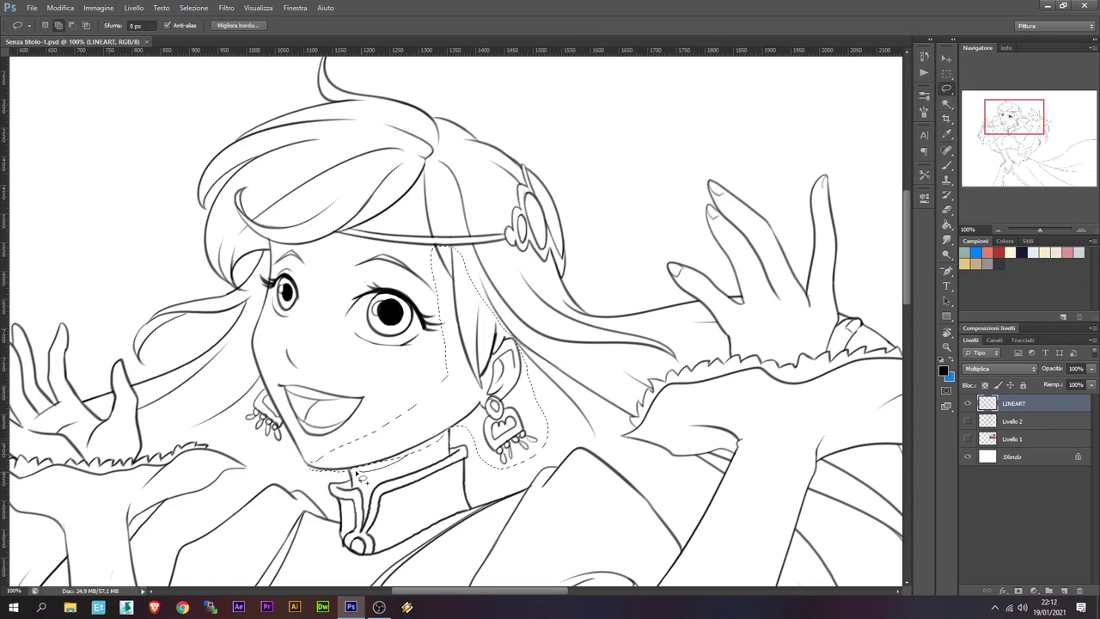
key(ctrl+t)
drag(478, 392, 481, 397)
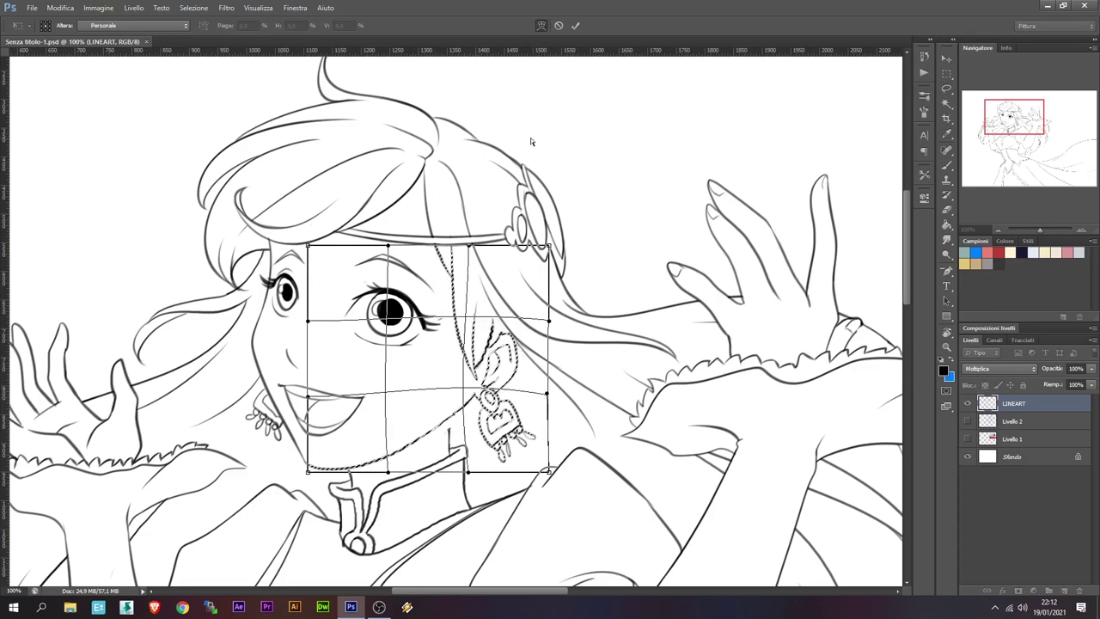
key(Return)
key(ctrl+d)
key(e)
key(b)
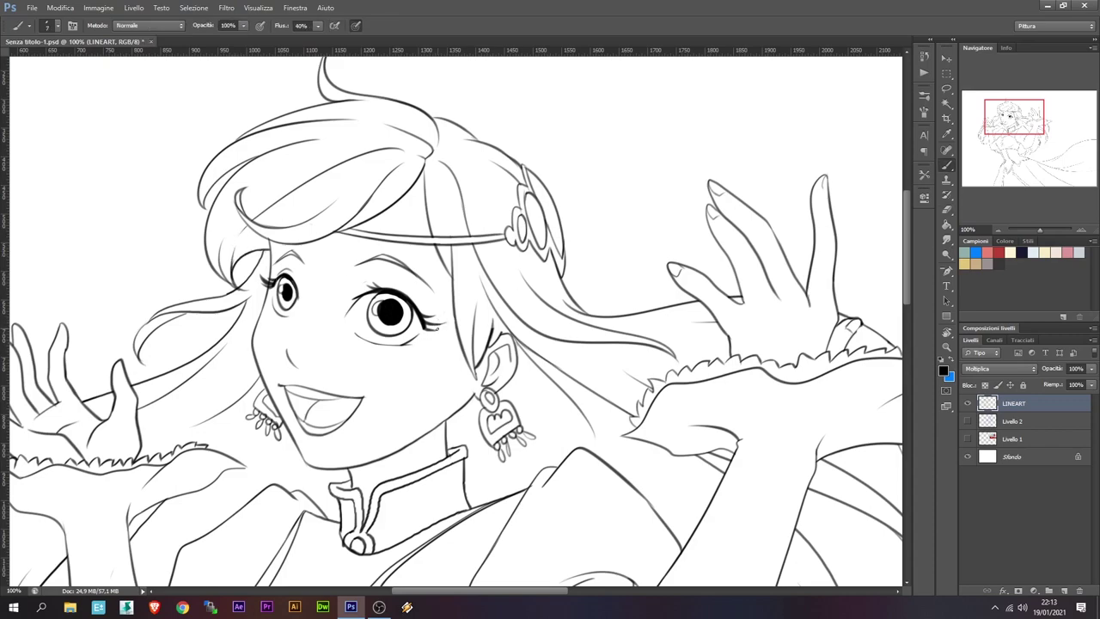
scroll(618, 266, down, 1)
scroll(653, 293, down, 1)
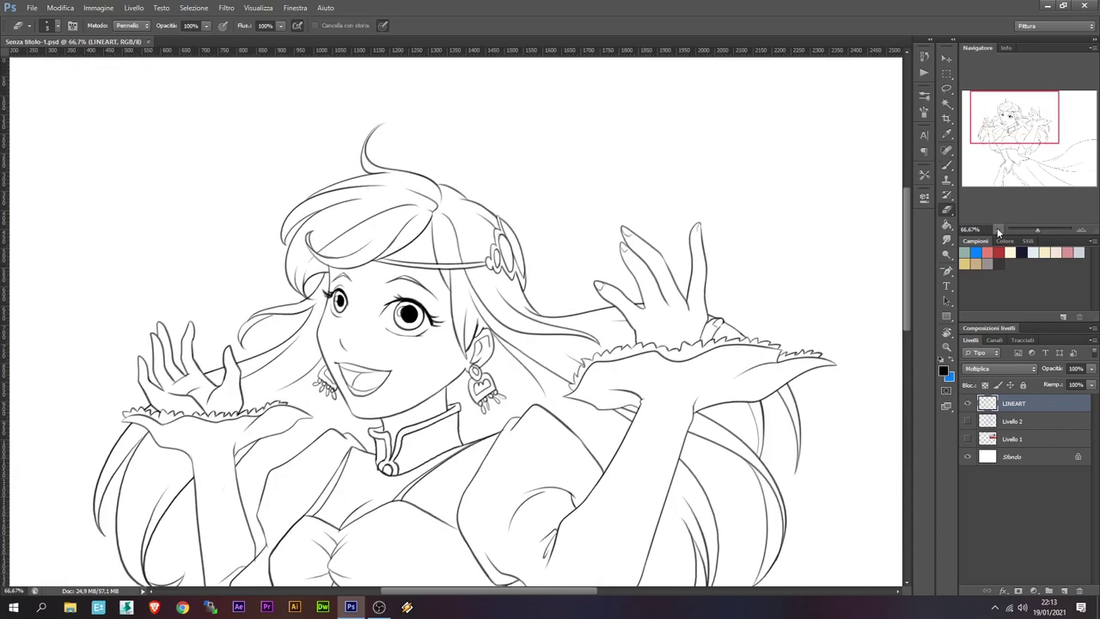
Select the whole figure by Magic Wand on the background and inverting
key(w)
click(613, 401)
scroll(453, 416, down, 1)
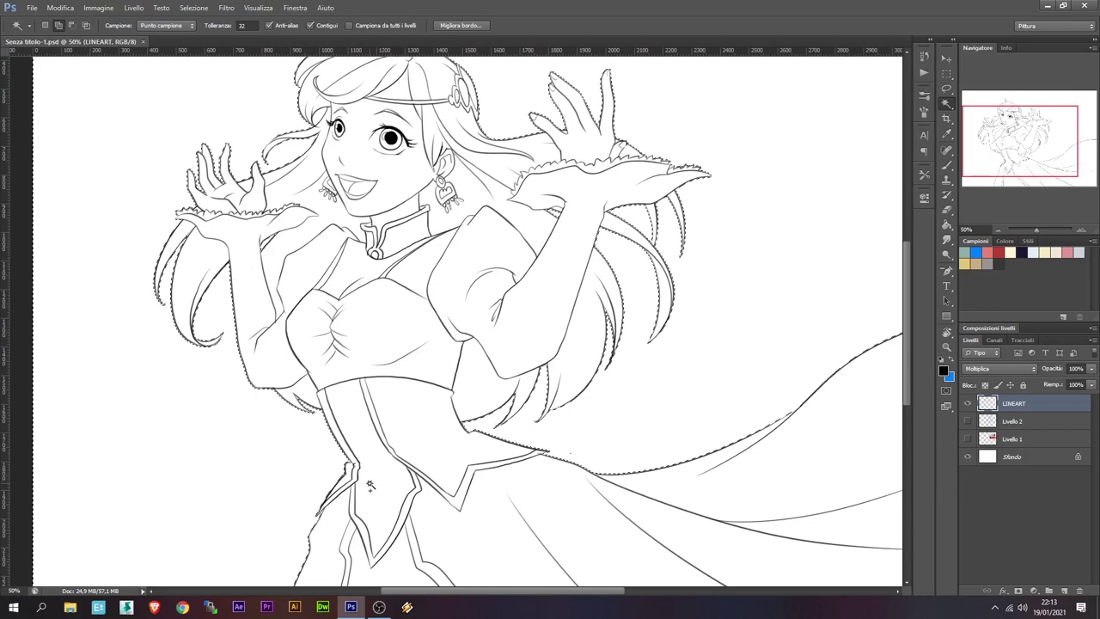
scroll(689, 362, down, 1)
key(ctrl+shift+i)
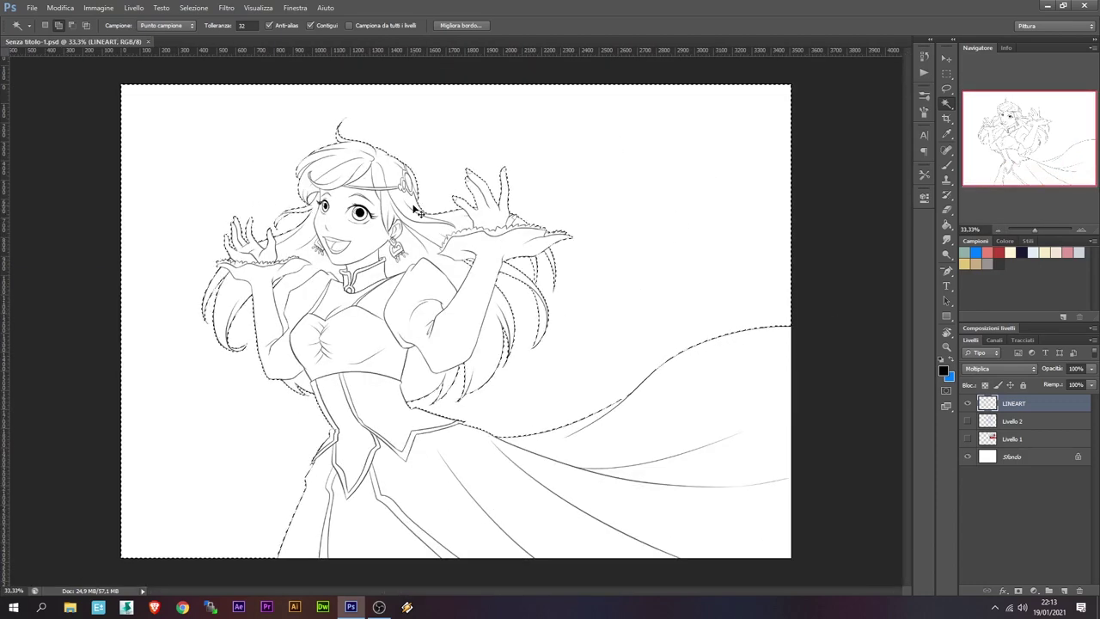
Add a Solid Color fill layer in light grey (brightness 75, b3b3b3) over the figure
click(1012, 421)
click(1032, 592)
click(997, 342)
click(812, 391)
text(75)
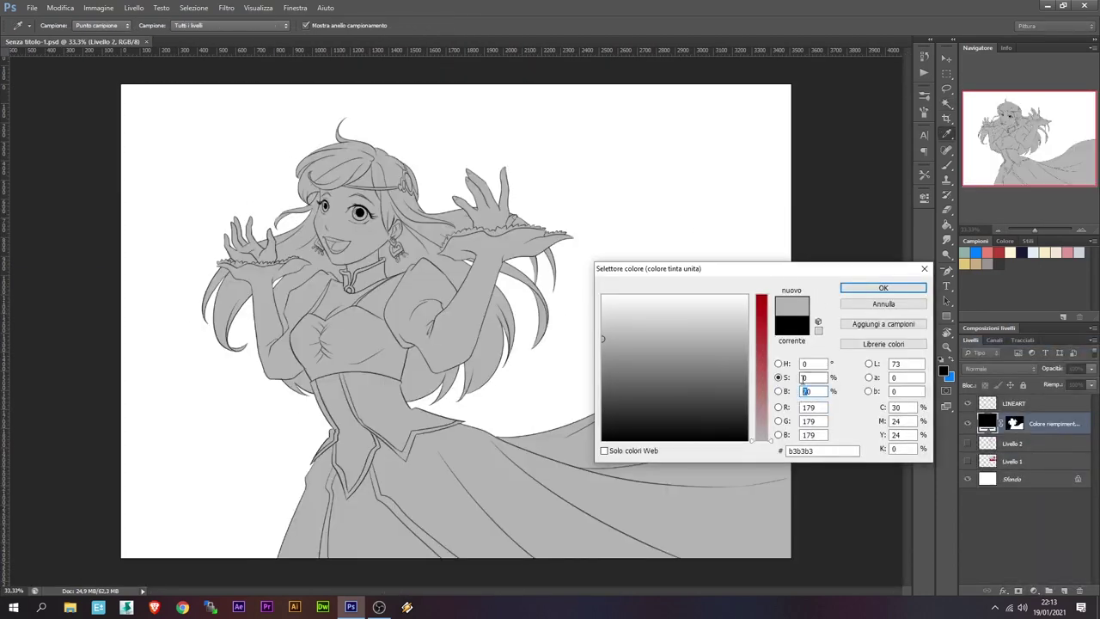
key(Return)
click(1017, 422)
Wand-select face, hands, neck and forehead on LINEART, add a new layer, pick a skin tone
key(alt+bracketright)
click(339, 232)
click(348, 297)
click(371, 185)
click(1034, 423)
click(1065, 591)
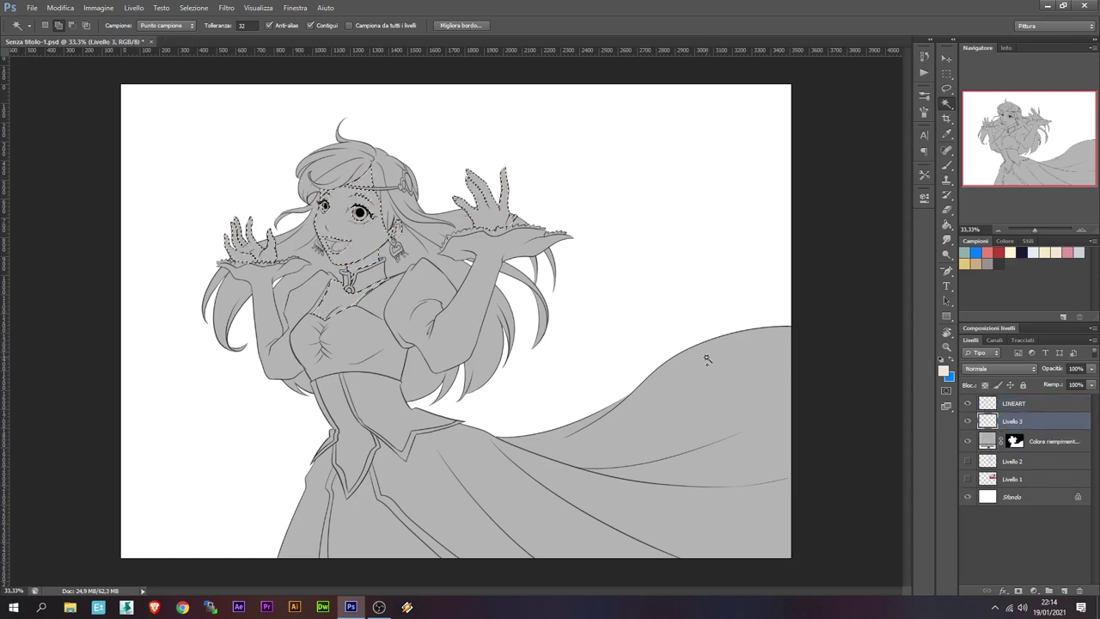
Fill the selected skin areas with skin tone on Livello 3, then pick pink
key(alt+BackSpace)
key(ctrl+d)
click(1067, 251)
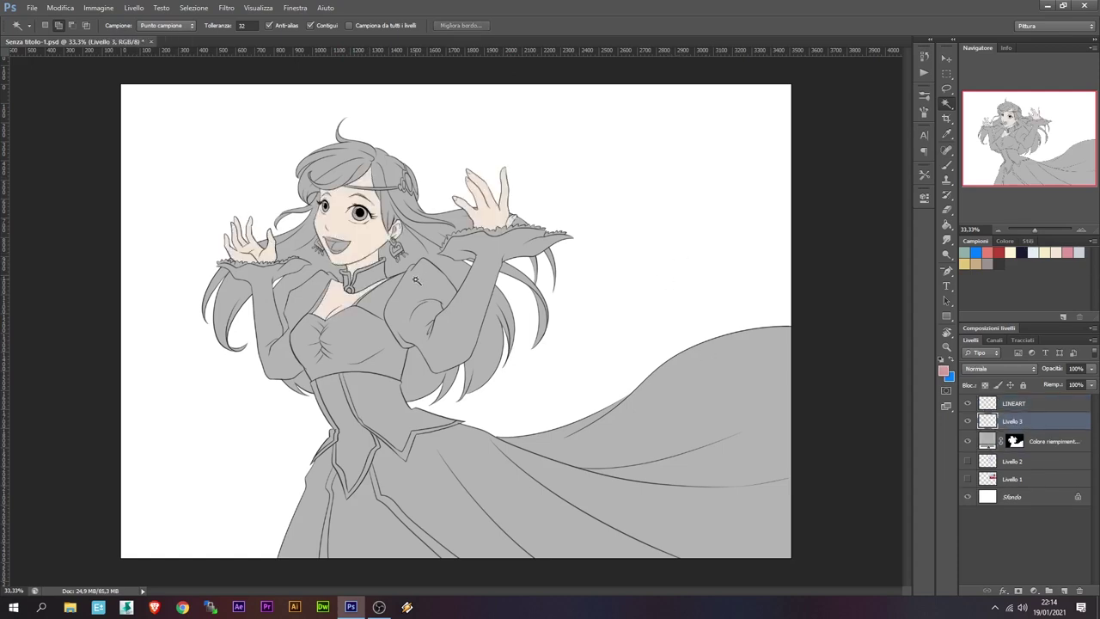
key(alt+bracketright)
click(421, 283)
Fill the sleeves, collar, corset and skirt with rose pink on Livello 3
click(315, 307)
click(354, 284)
click(357, 400)
click(653, 455)
key(alt+bracketleft)
key(alt+BackSpace)
key(ctrl+d)
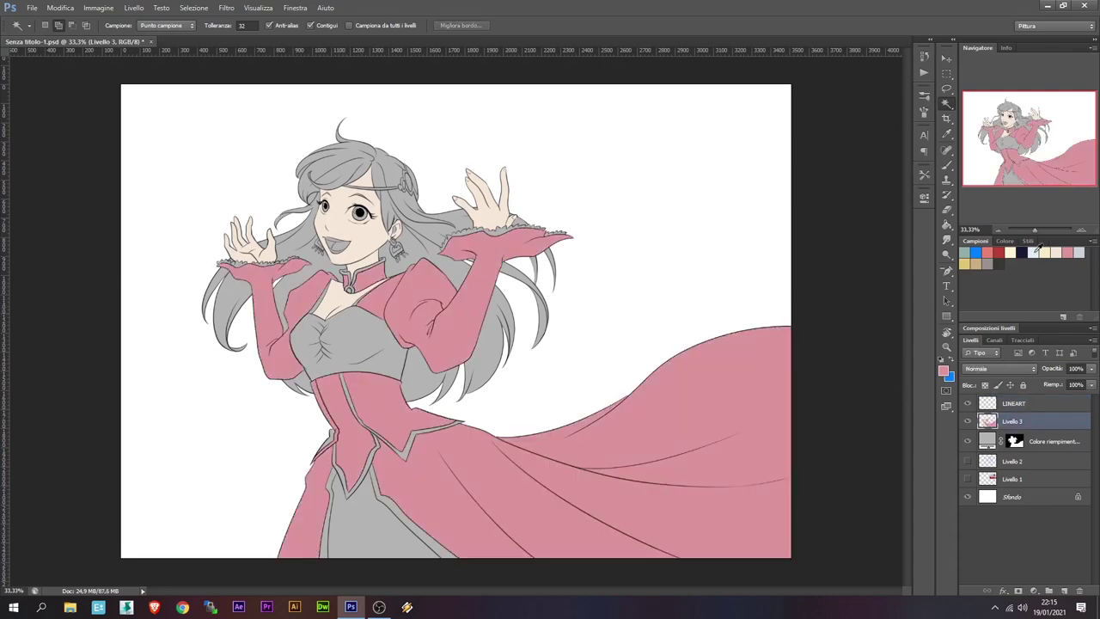
Fill the corset front, lower skirt panel and both sleeve ruffles with a pale blue-white
click(1044, 252)
key(alt+bracketright)
click(322, 342)
click(355, 455)
click(508, 234)
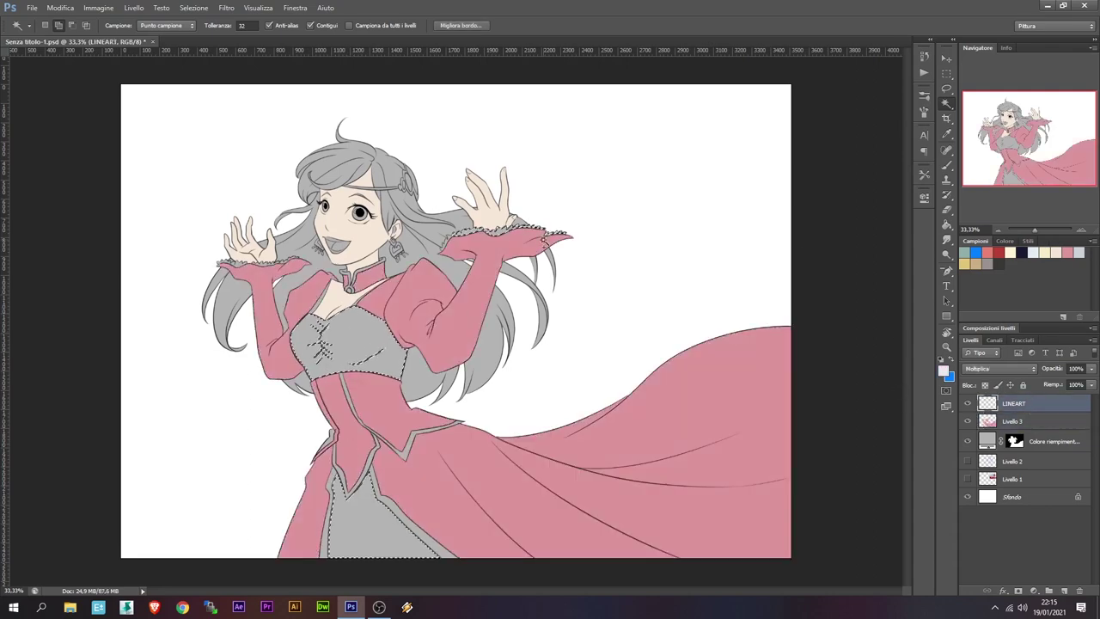
click(268, 263)
key(ctrl+plus)
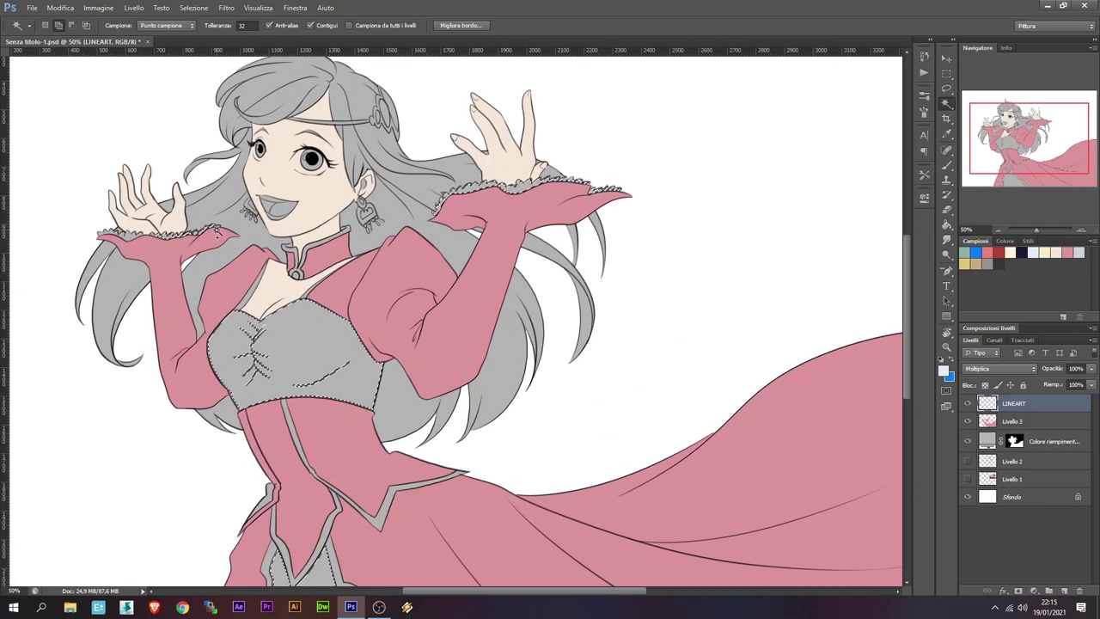
key(alt+bracketleft)
key(alt+BackSpace)
key(ctrl+d)
Pick a tan colour and select the corset's grey border on LINEART
drag(430, 530, 450, 404)
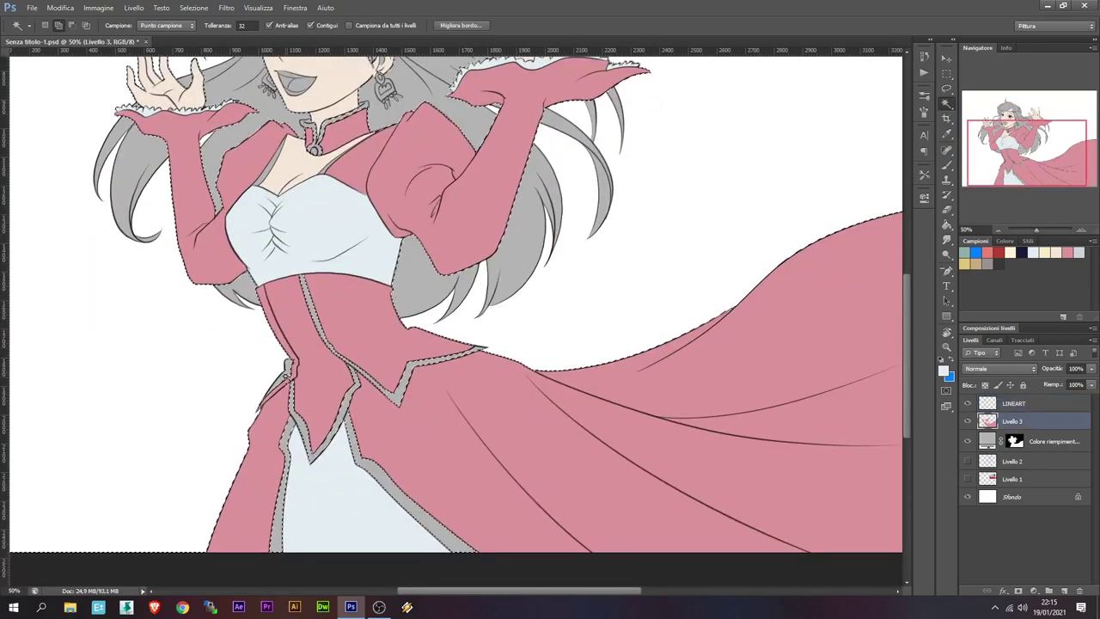
click(281, 374)
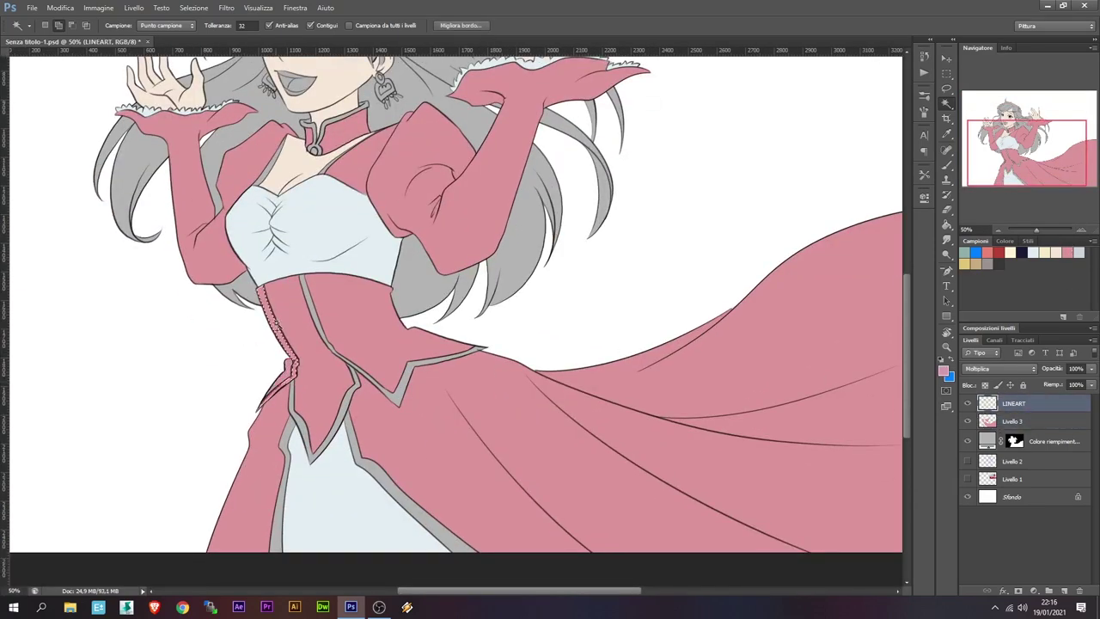
click(263, 303)
click(977, 263)
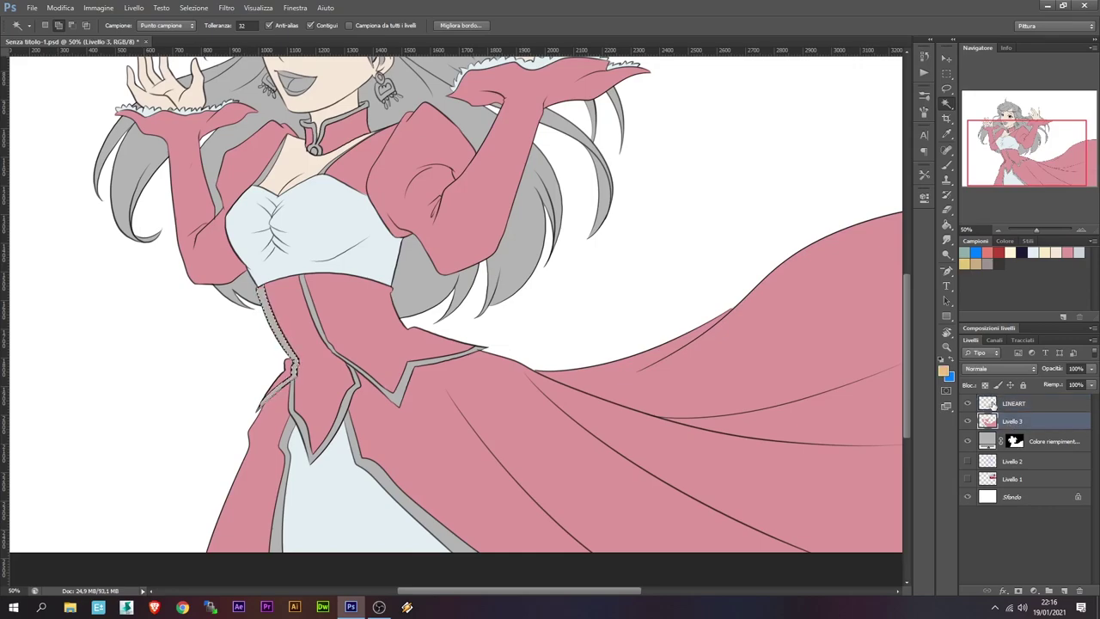
click(1014, 403)
click(288, 344)
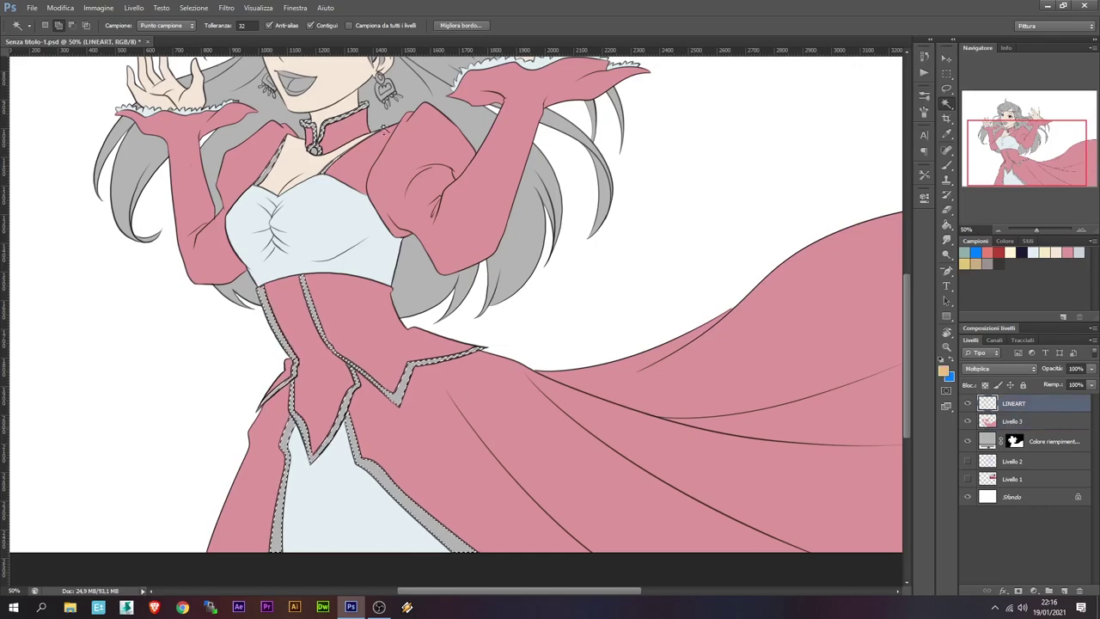
scroll(328, 178, up, 5)
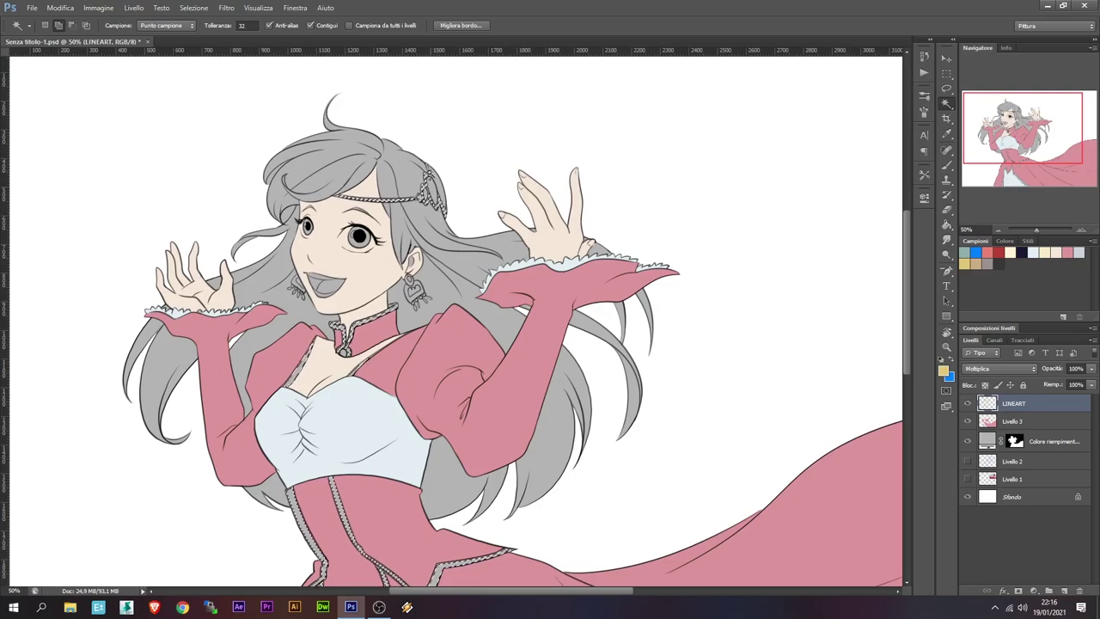
scroll(383, 172, up, 2)
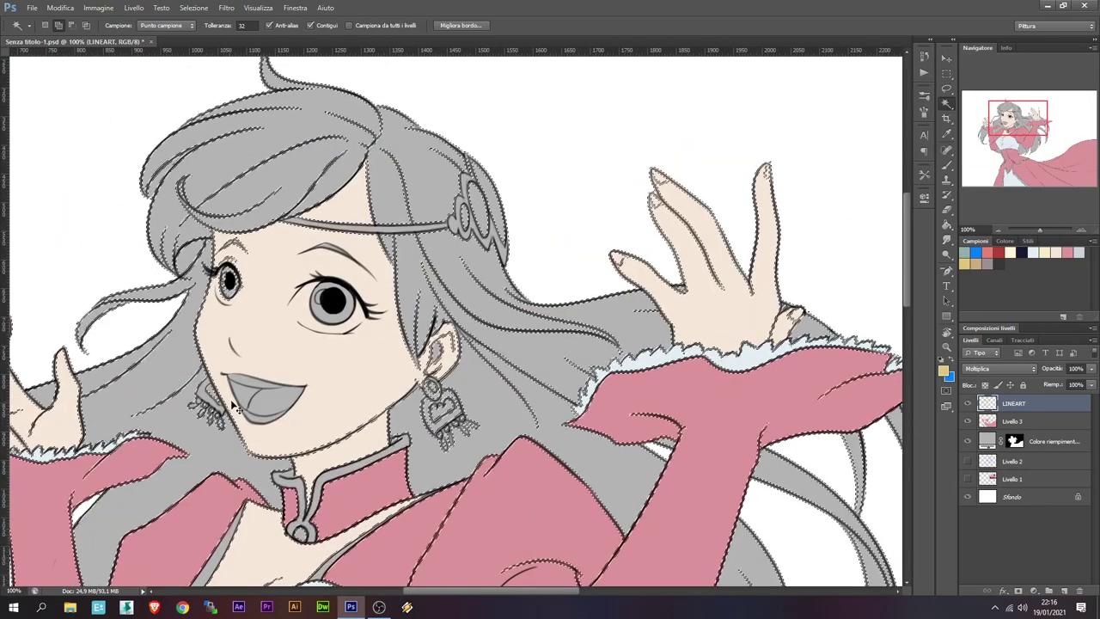
Fill the headband, collar and earring lines gold on Livello 3, with lighter gold earring interiors
key(alt+BackSpace)
key(ctrl+d)
key(alt+bracketleft)
key(b)
right_click(519, 216)
key(Escape)
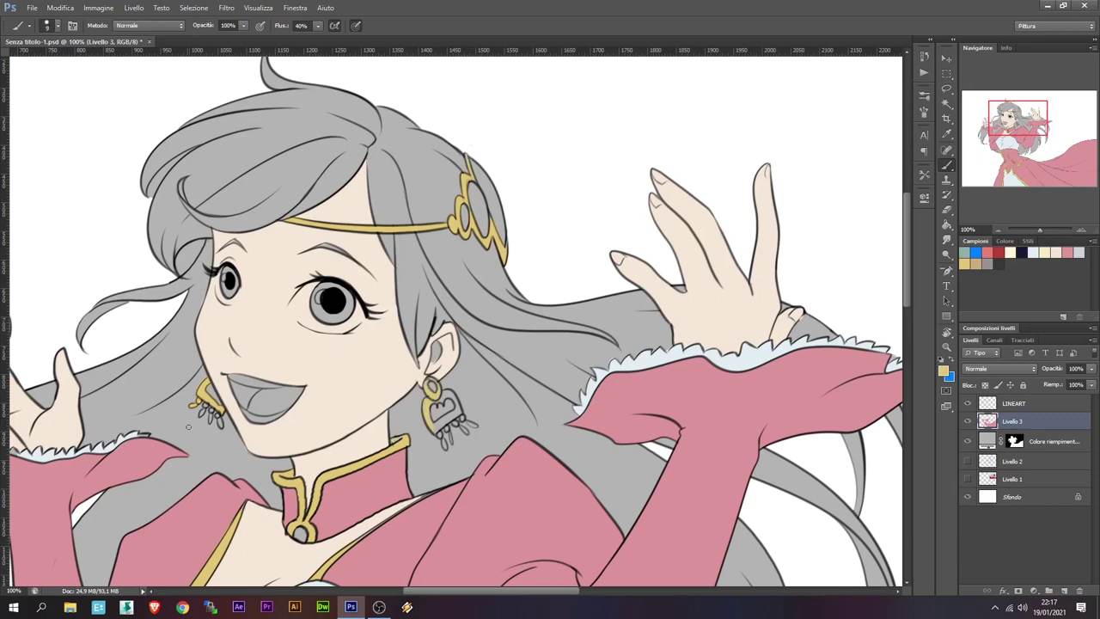
drag(454, 402, 441, 424)
Paint the raised fingertip's nail pink
alt+click(400, 360)
click(1069, 251)
drag(654, 174, 663, 179)
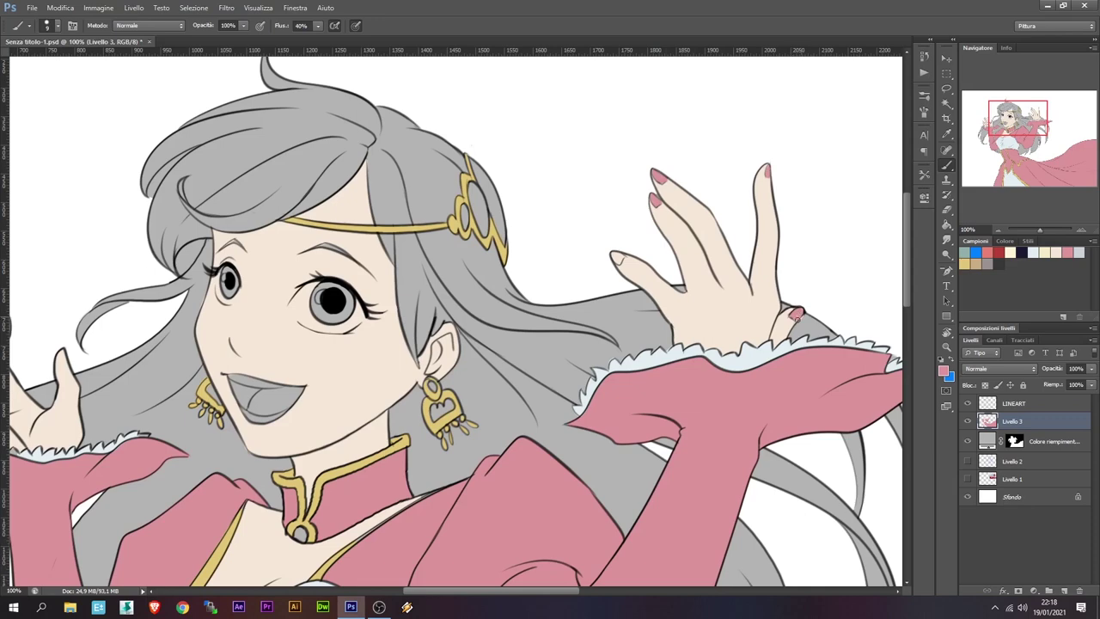
drag(615, 256, 845, 146)
Paint the upper teeth light and fill the mouth with darker and lighter red
key(e)
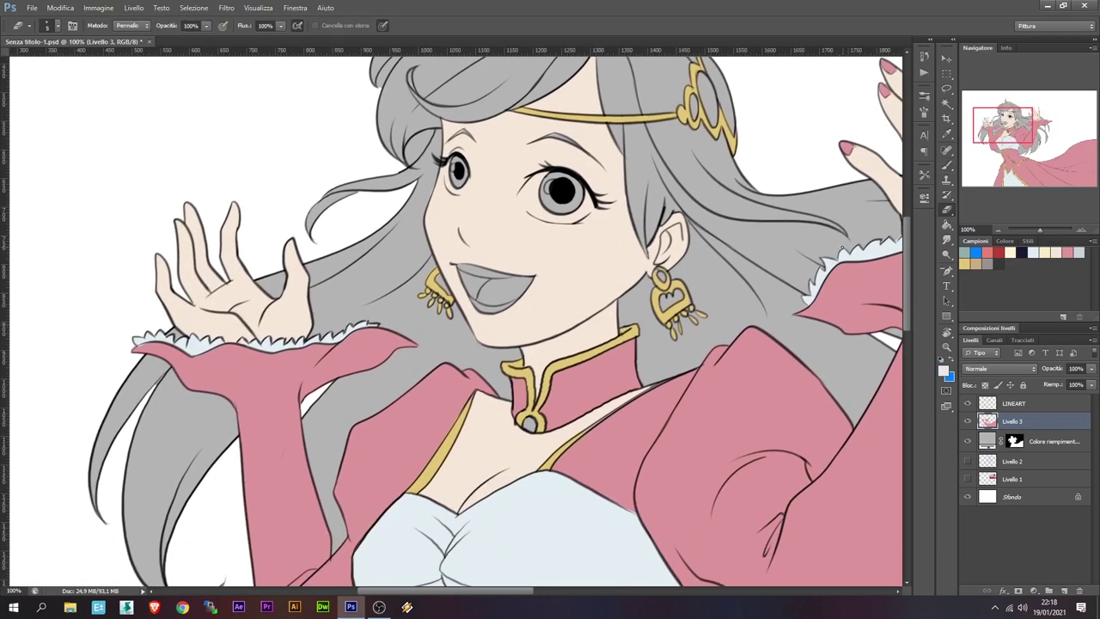
key(b)
drag(511, 278, 475, 265)
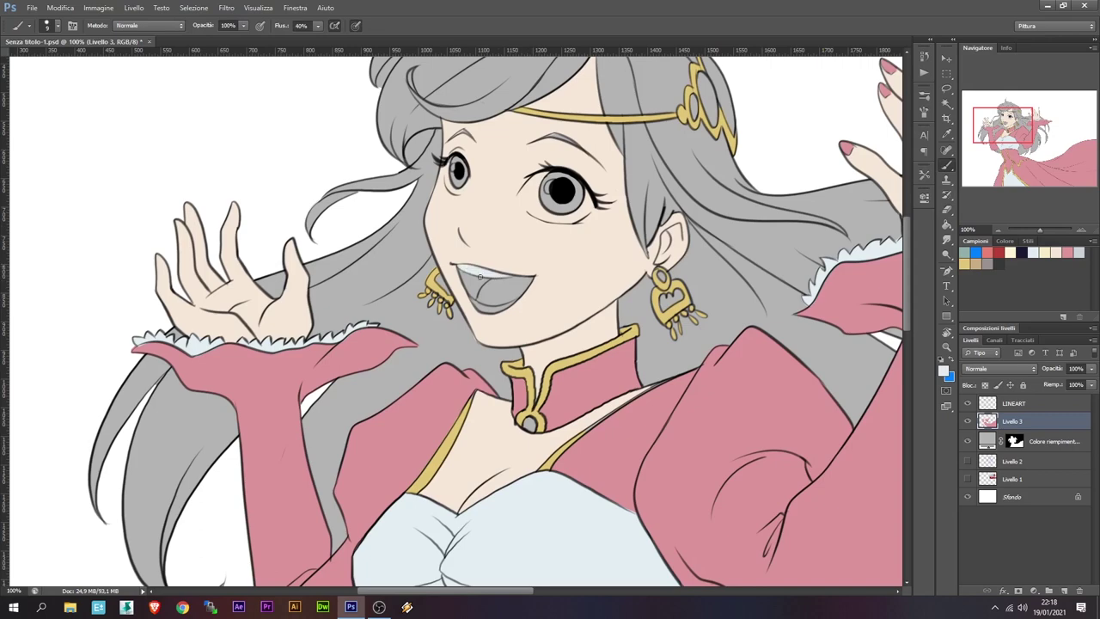
click(998, 252)
key(g)
click(479, 292)
click(507, 292)
Choose blue and paint both eyes' irises blue
key(b)
key(x)
click(943, 370)
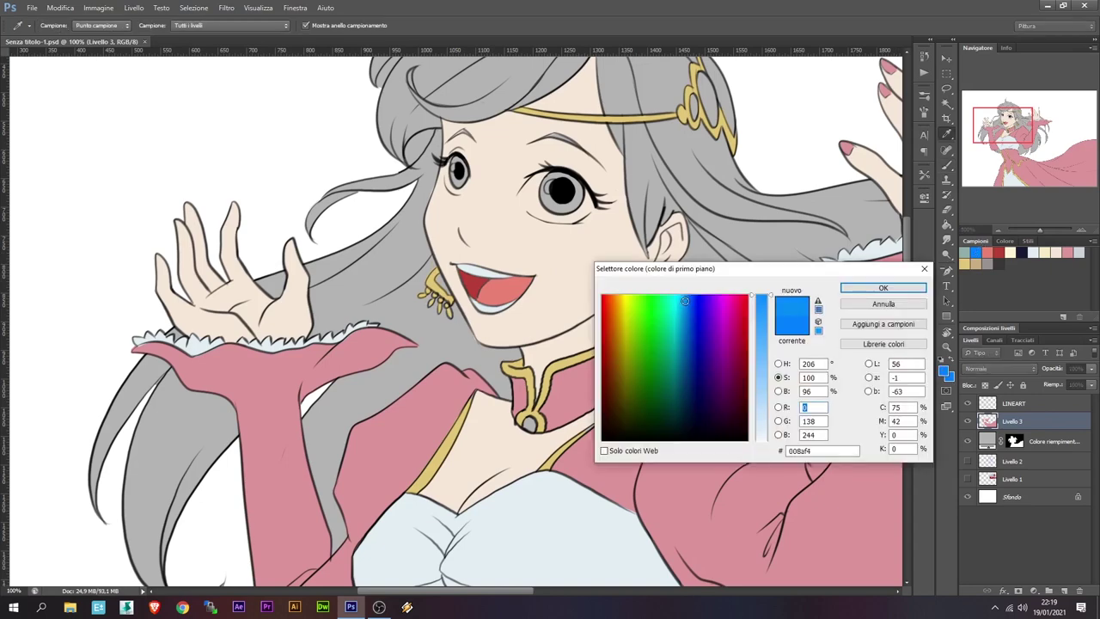
click(883, 288)
click(550, 193)
drag(556, 188, 563, 211)
drag(457, 159, 457, 185)
Paint the heart-shaped earring gem and the tiara gem blue
key(x)
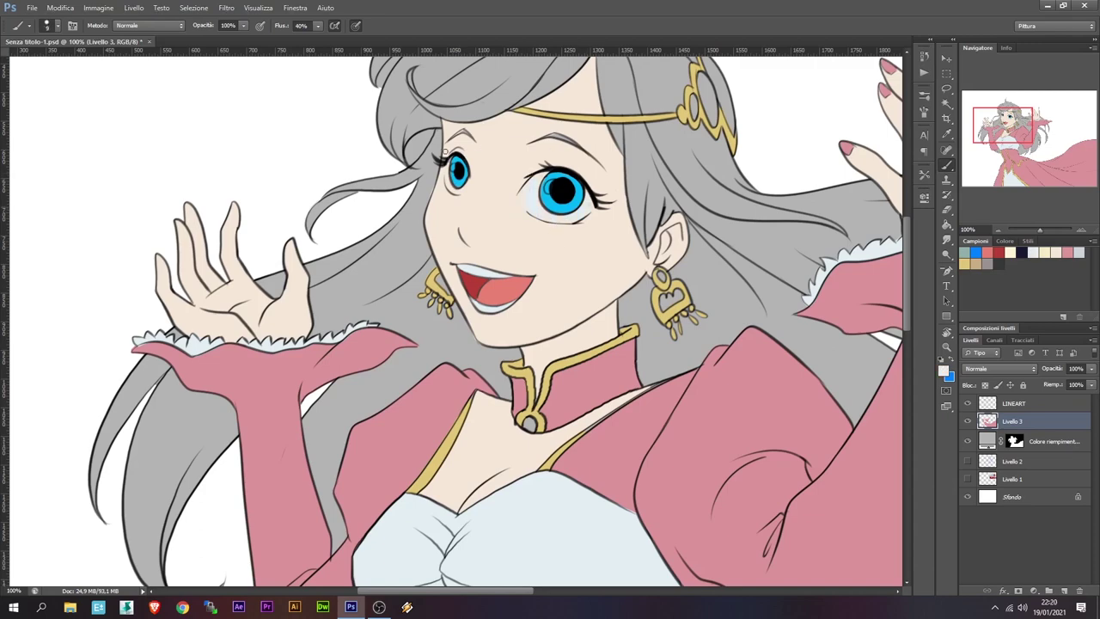
key(x)
drag(679, 293, 670, 301)
drag(756, 138, 640, 289)
key(w)
click(593, 245)
Pick a tan colour and select the hair line art on the LINEART layer
key(alt+BackSpace)
click(981, 264)
click(1014, 403)
click(627, 307)
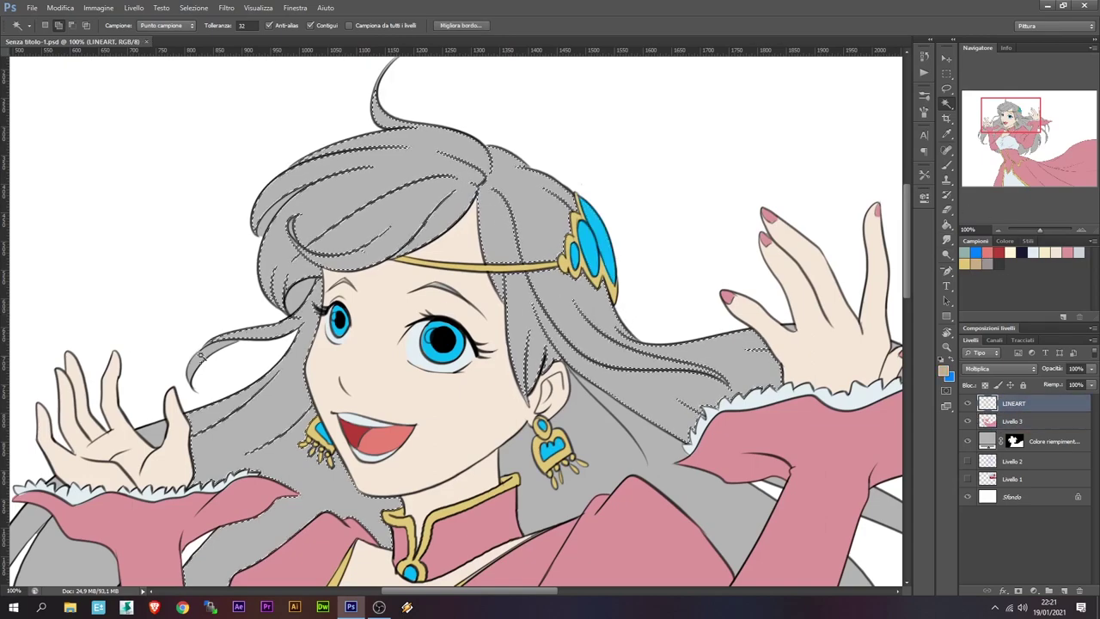
click(1000, 227)
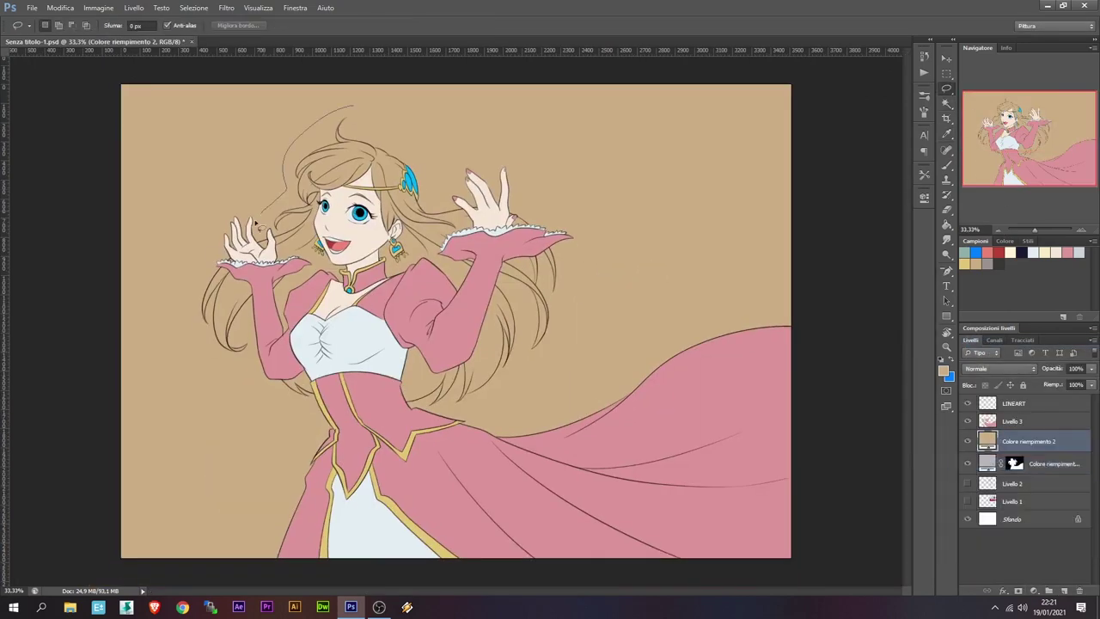
Clip Livello 3 to the layer below and rename it Colori
right_click(1022, 416)
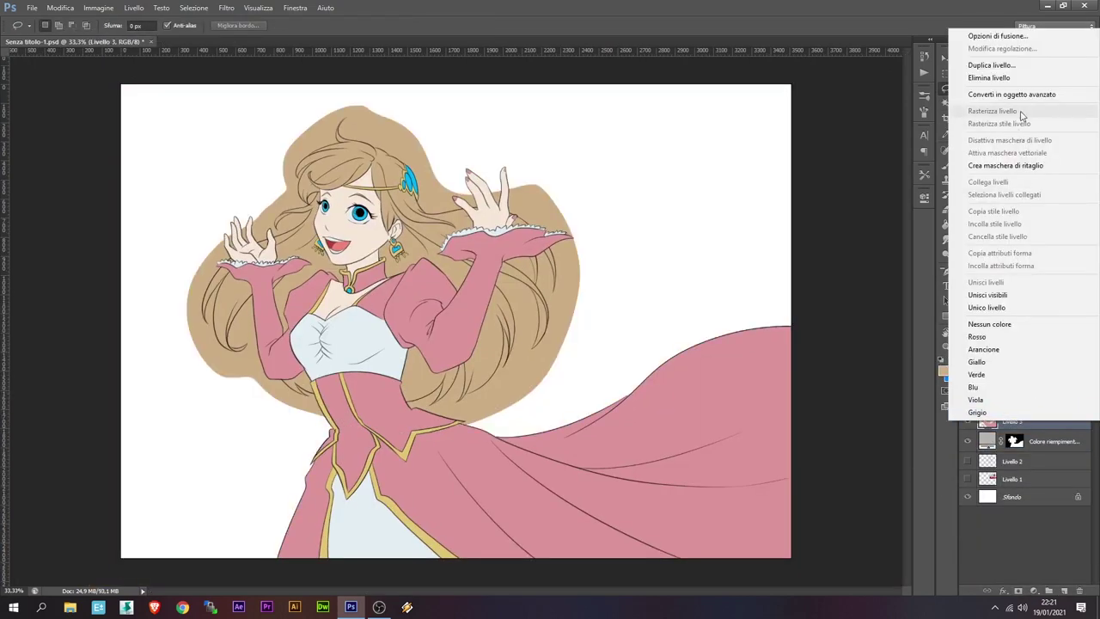
click(988, 128)
double_click(1021, 421)
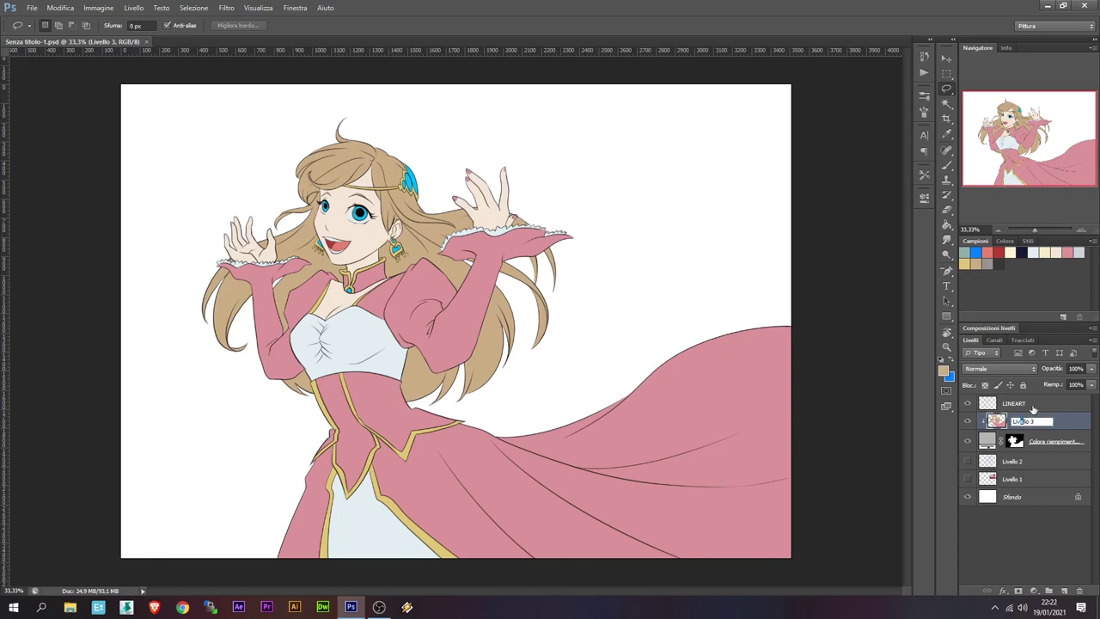
text(Colori)
key(Return)
Set the dark blue fill layer to Colore brucia at 40% opacity and select its mask
click(999, 368)
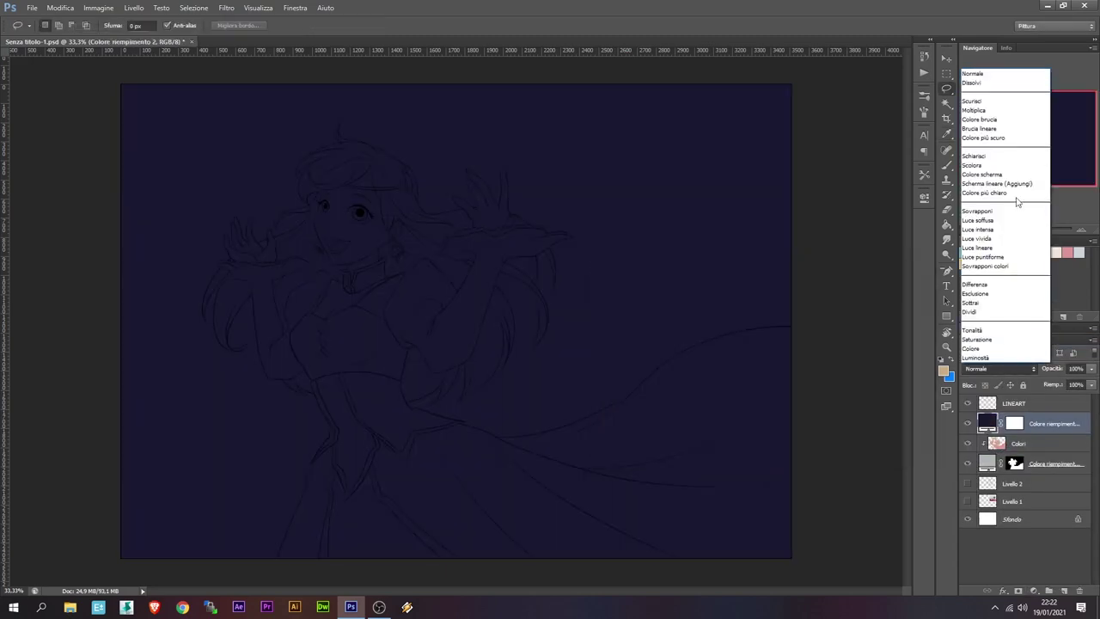
click(1008, 125)
key(4)
click(1003, 366)
click(975, 293)
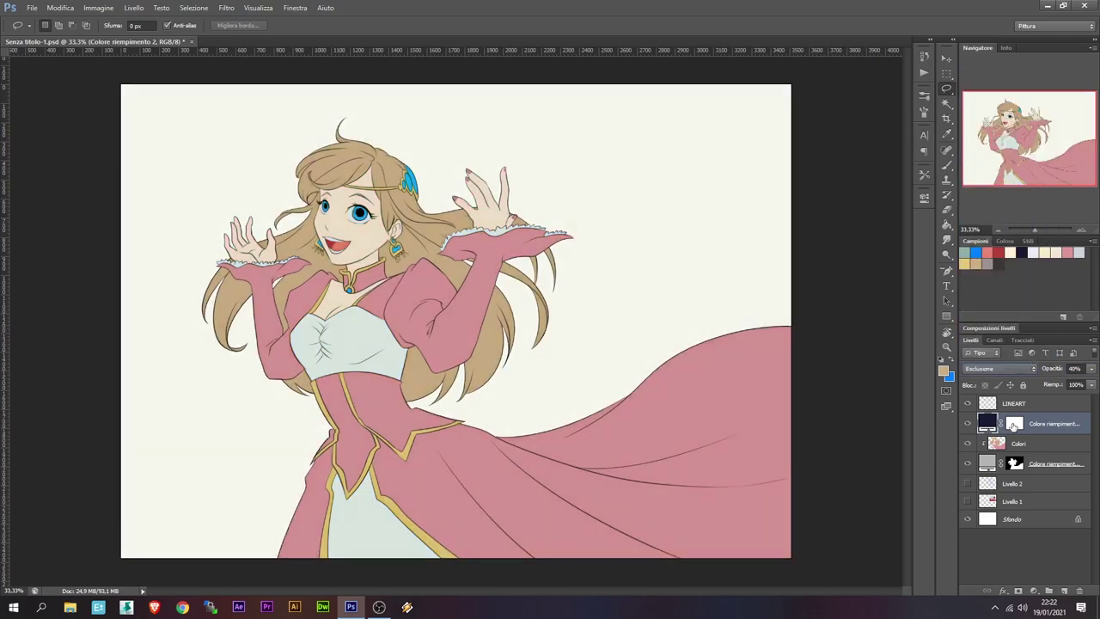
click(1000, 368)
click(1007, 123)
click(946, 165)
right_click(486, 239)
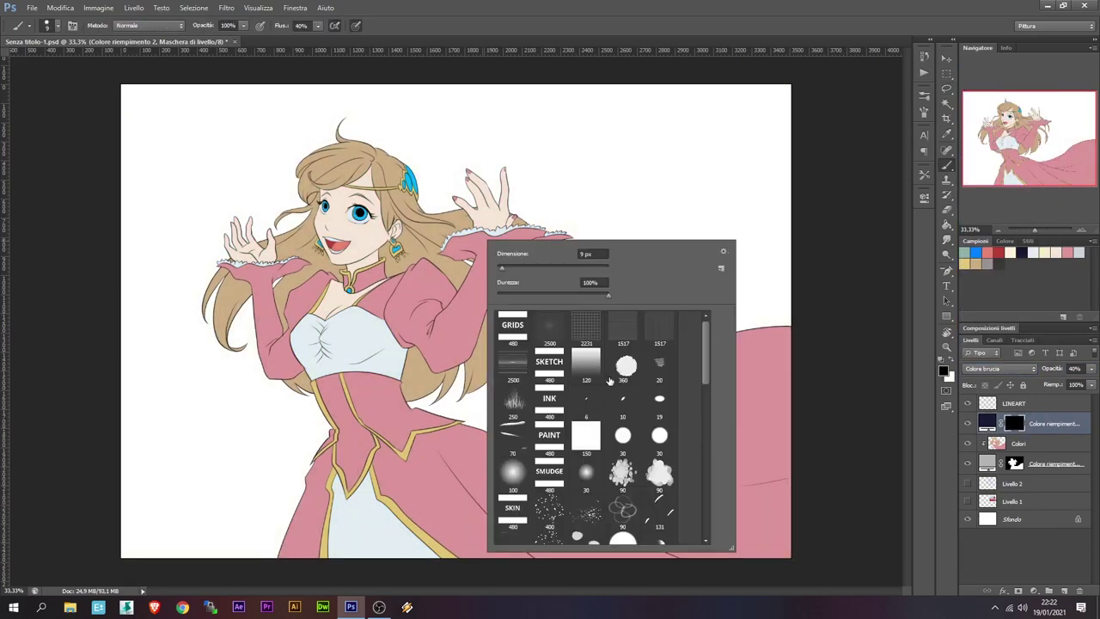
Choose a soft round brush and lower the burn fill layer to 30% opacity
click(1083, 230)
click(1057, 370)
text(30)
key(Return)
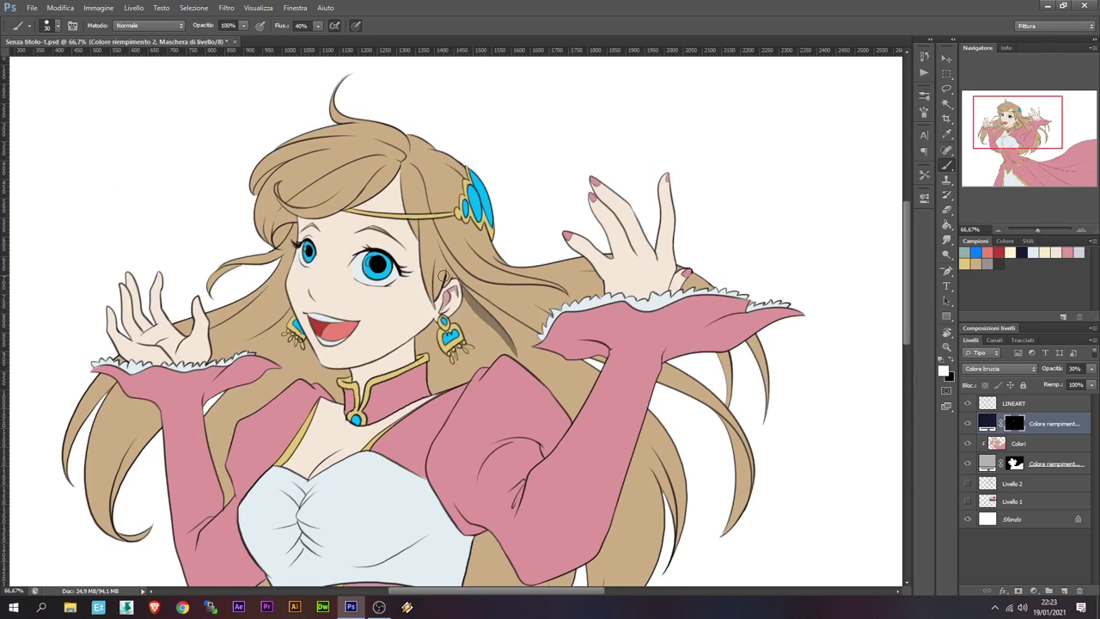
Shade the forehead under the headband and the neck below the chin
drag(400, 203, 326, 219)
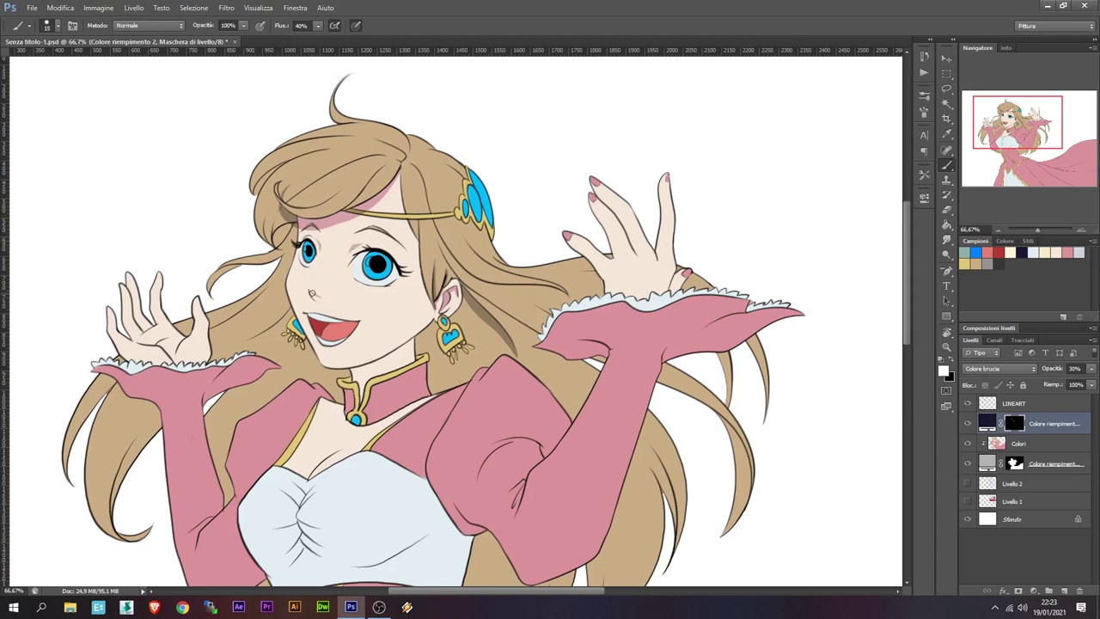
drag(352, 371, 410, 343)
key(x)
key(w)
key(alt+bracketleft)
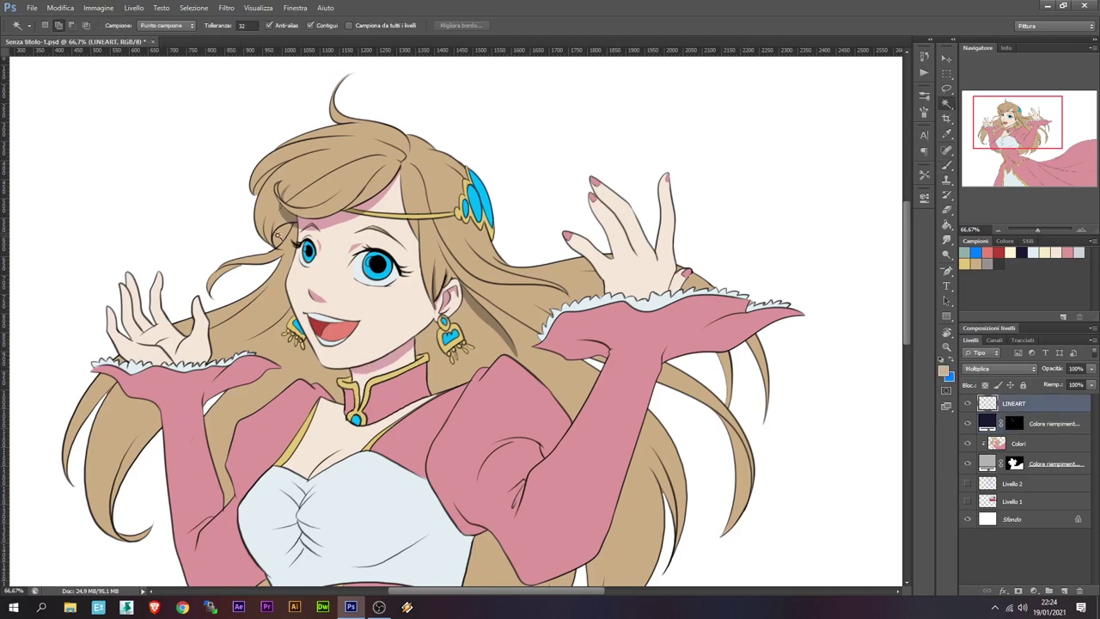
key(alt+bracketleft)
key(x)
key(alt+bracketright)
key(b)
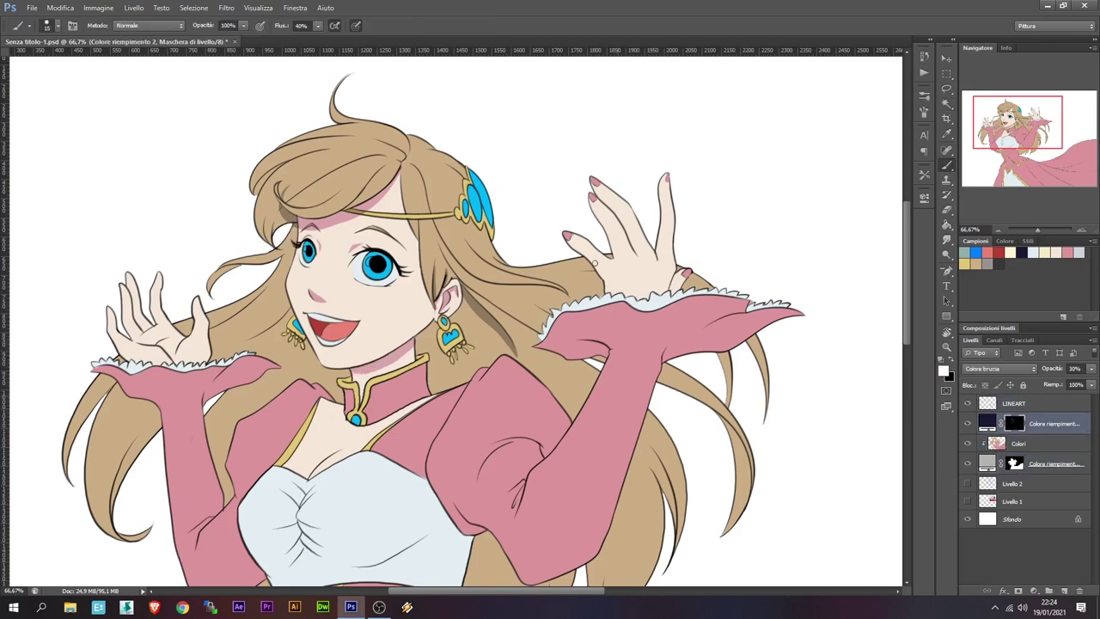
Darken the hair near the forehead, parting and top of the head, and the forehead along the headband
drag(328, 174, 303, 186)
key(x)
drag(382, 169, 354, 205)
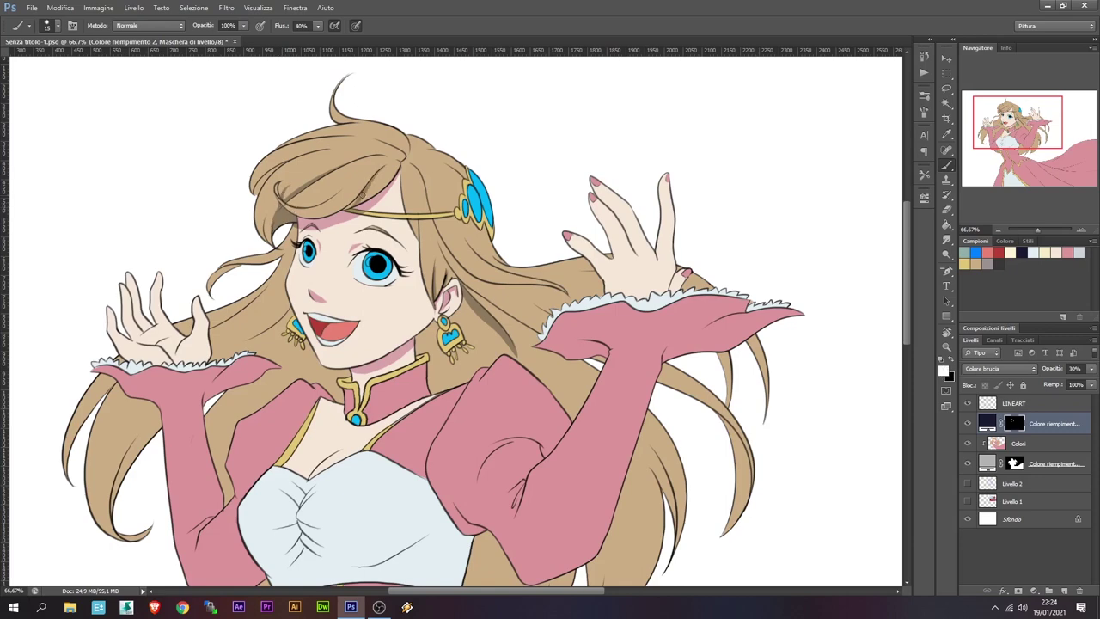
key(alt+bracketleft)
key(alt+bracketleft)
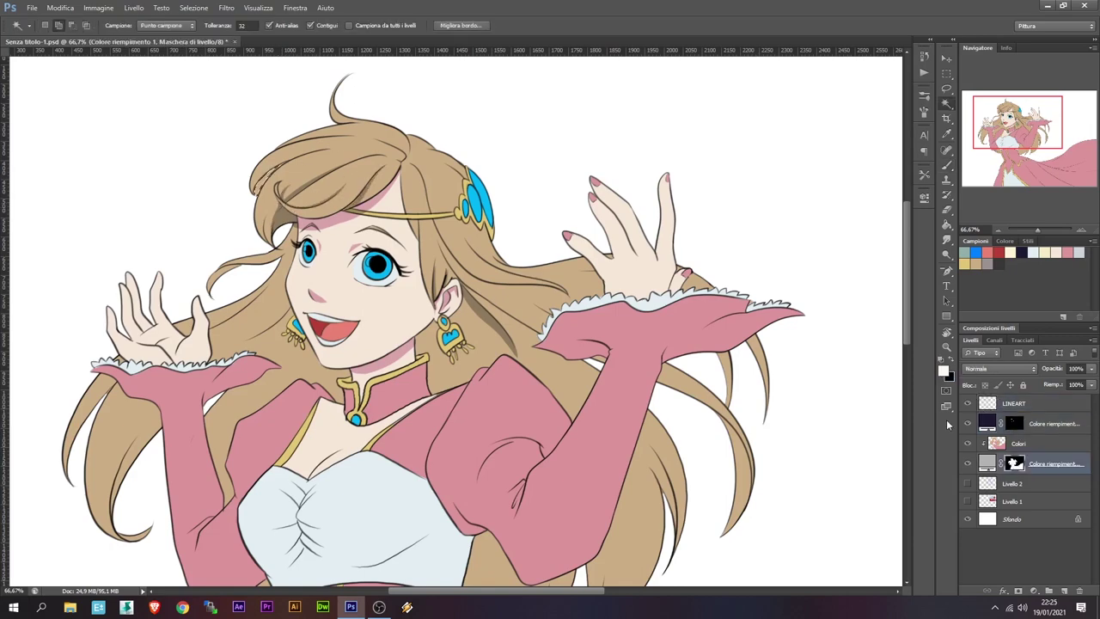
key(alt+bracketright)
key(alt+bracketright)
drag(370, 218, 443, 220)
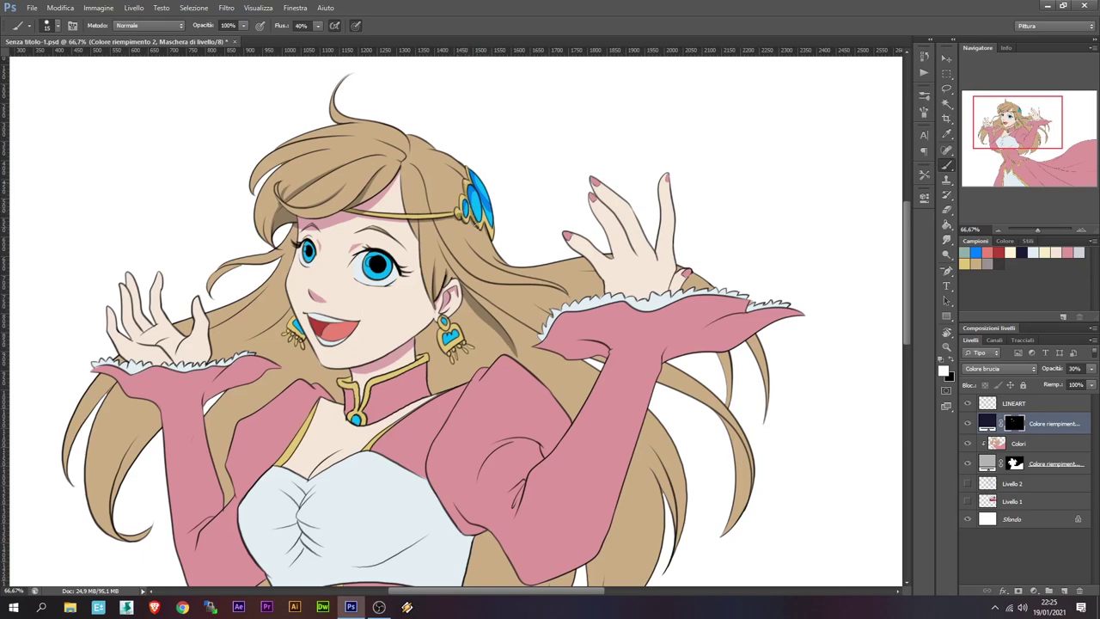
key(x)
drag(400, 151, 405, 144)
drag(281, 143, 368, 137)
key(x)
key(x)
key(x)
key(x)
key(x)
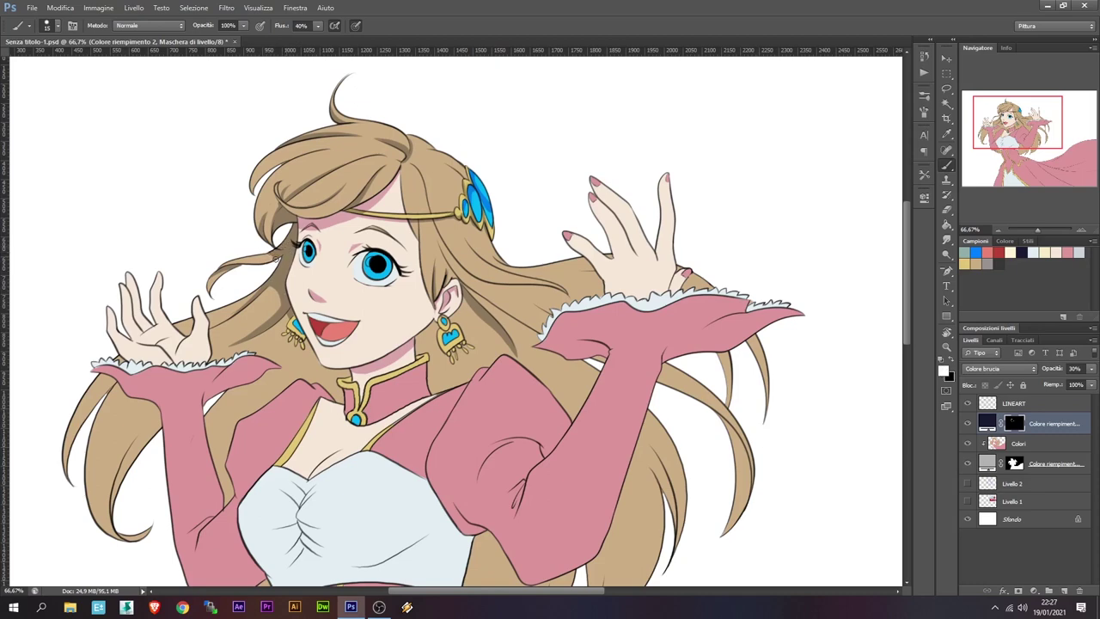
scroll(319, 349, down, 3)
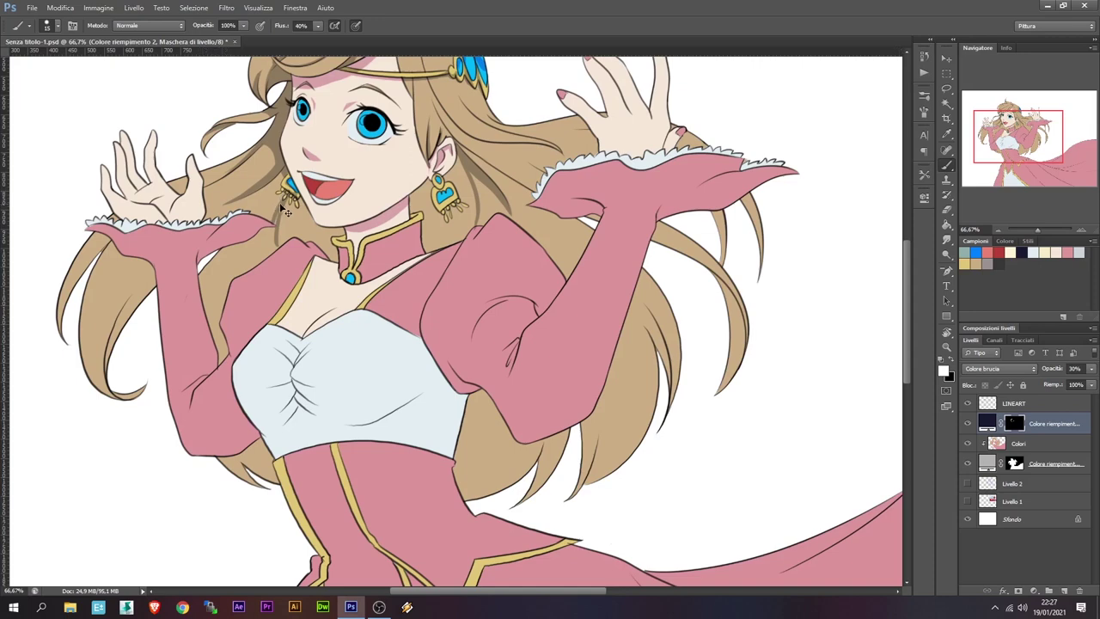
Select the hair on both sides of the neck and fill it darker
key(w)
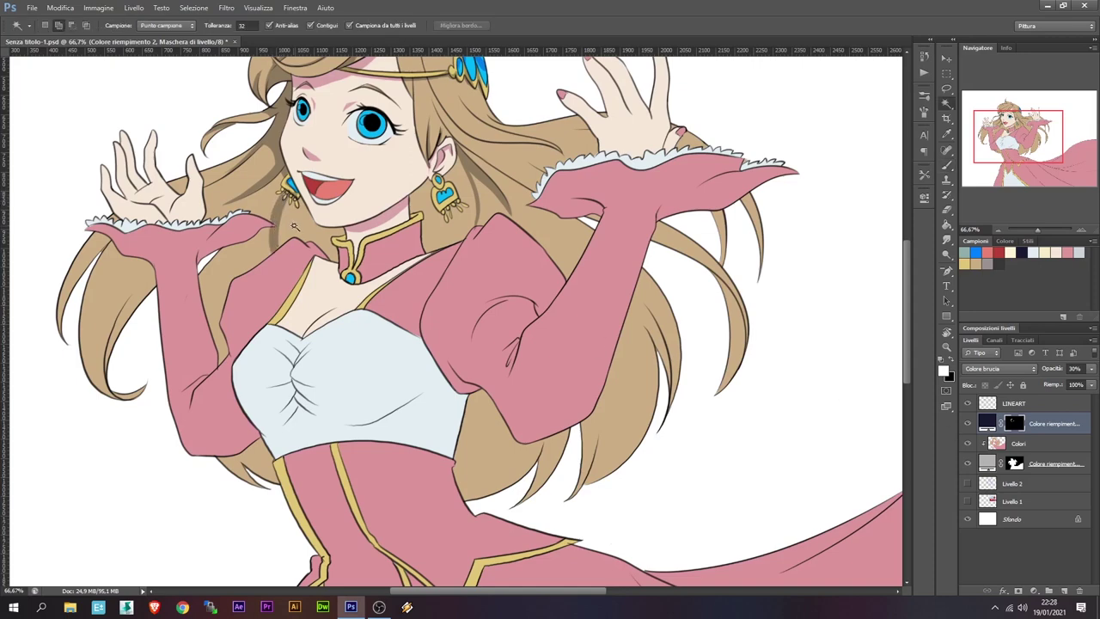
click(292, 219)
key(alt+BackSpace)
key(ctrl+d)
click(430, 206)
key(alt+BackSpace)
key(ctrl+d)
key(b)
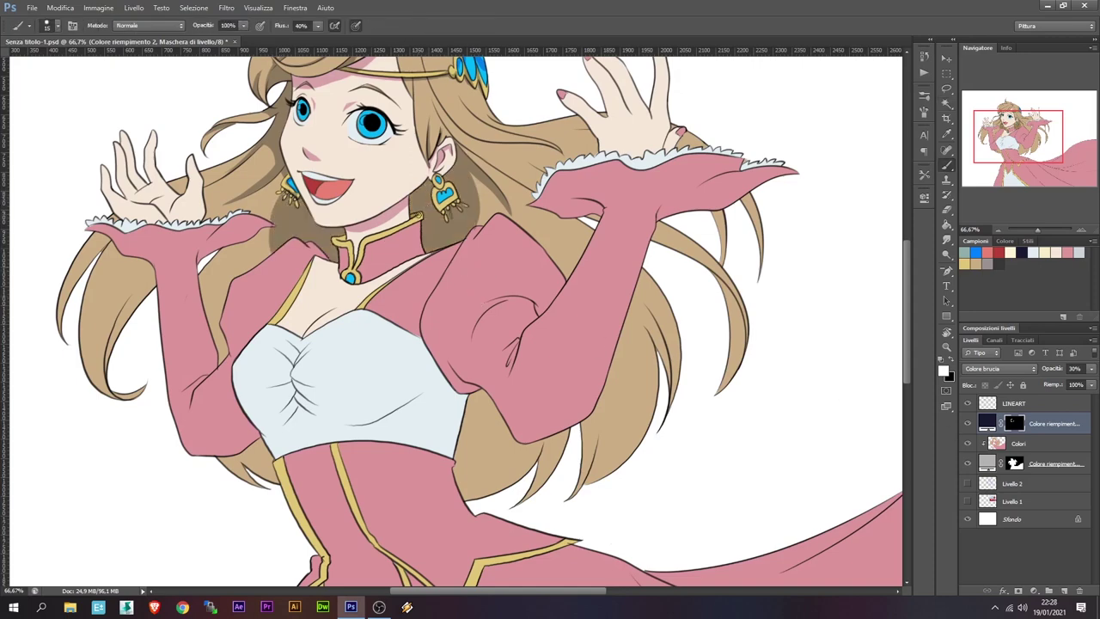
Shade the neck, collar, neckline and left shoulder
mouse_move(351, 233)
mouse_down()
mouse_move(395, 240)
mouse_move(353, 263)
mouse_up()
key(x)
key(x)
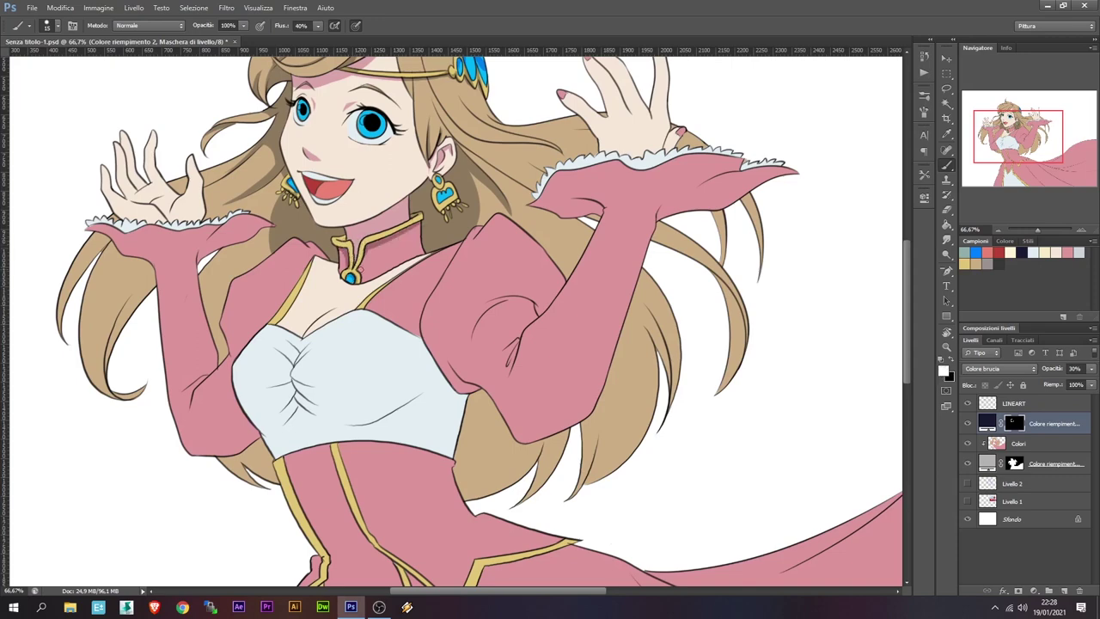
key(x)
key(x)
drag(416, 229, 395, 234)
key(x)
key(x)
drag(394, 259, 421, 245)
mouse_move(273, 248)
mouse_down()
mouse_move(342, 277)
mouse_move(329, 275)
mouse_up()
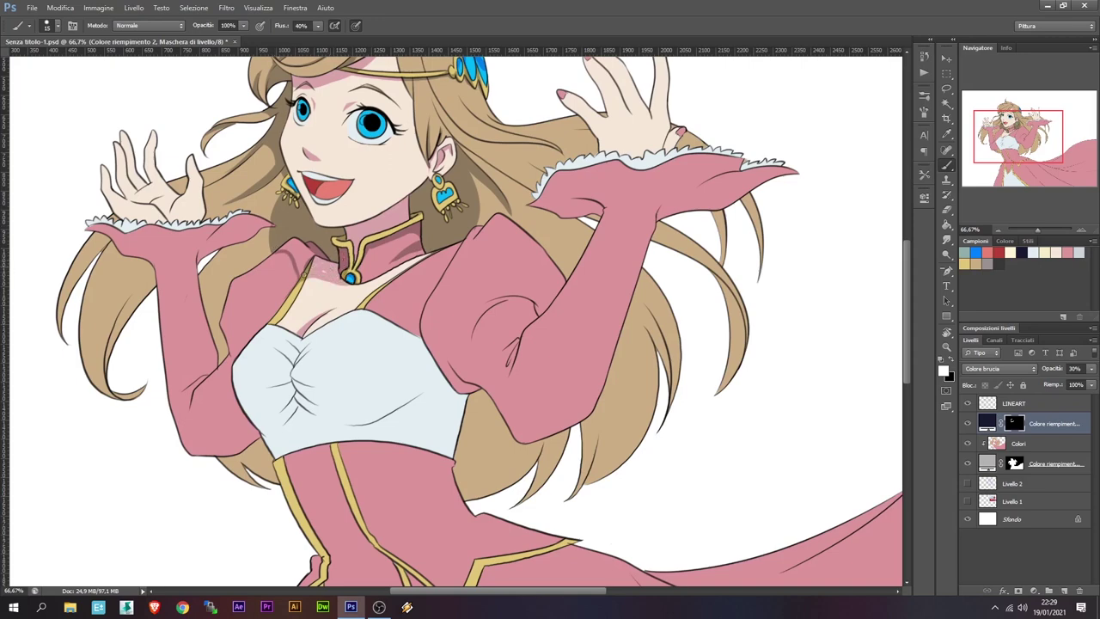
drag(283, 241, 295, 260)
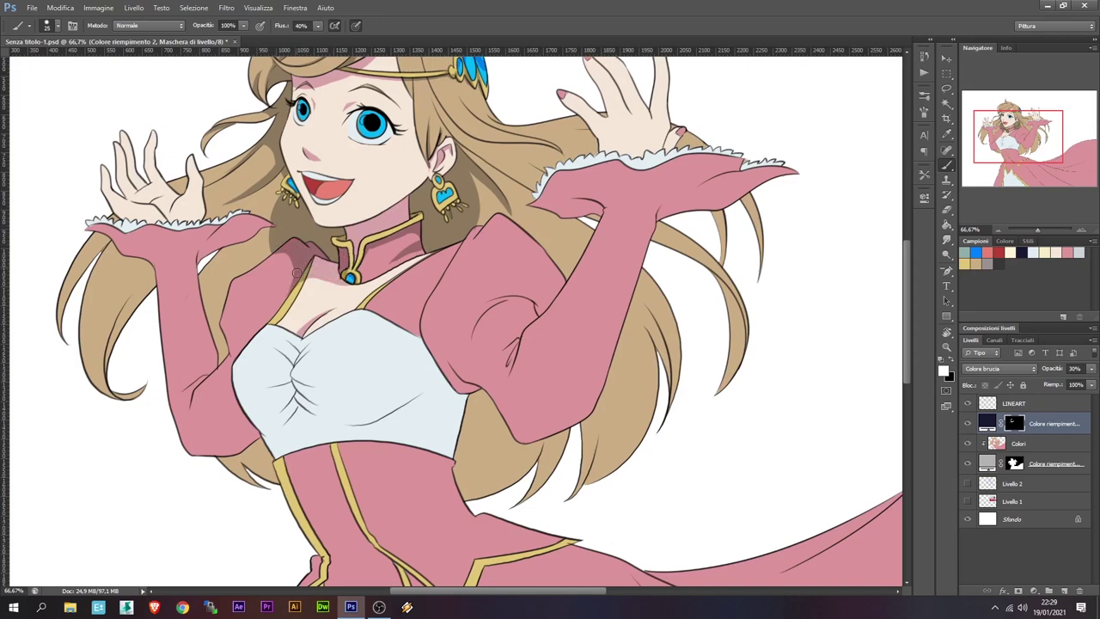
Shade the left sleeve from shoulder to cuff, below the hand, and the left hair strands
drag(273, 225, 227, 226)
mouse_move(115, 243)
mouse_down()
mouse_move(153, 263)
mouse_move(193, 240)
mouse_move(163, 253)
mouse_move(128, 172)
mouse_move(110, 203)
mouse_up()
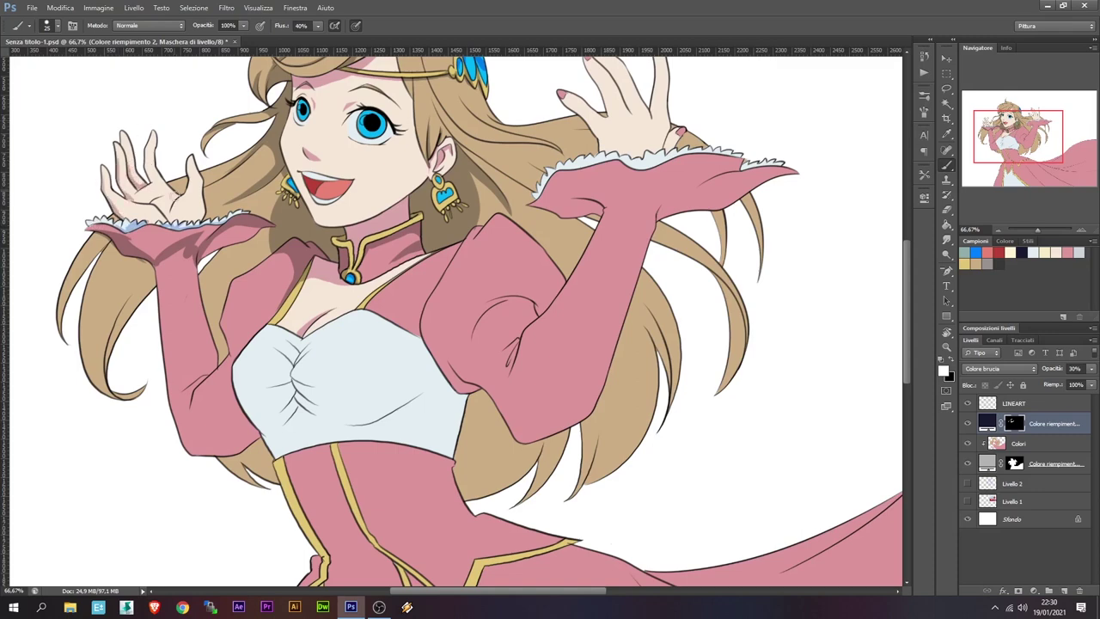
key(x)
key(x)
drag(99, 248, 106, 396)
key(x)
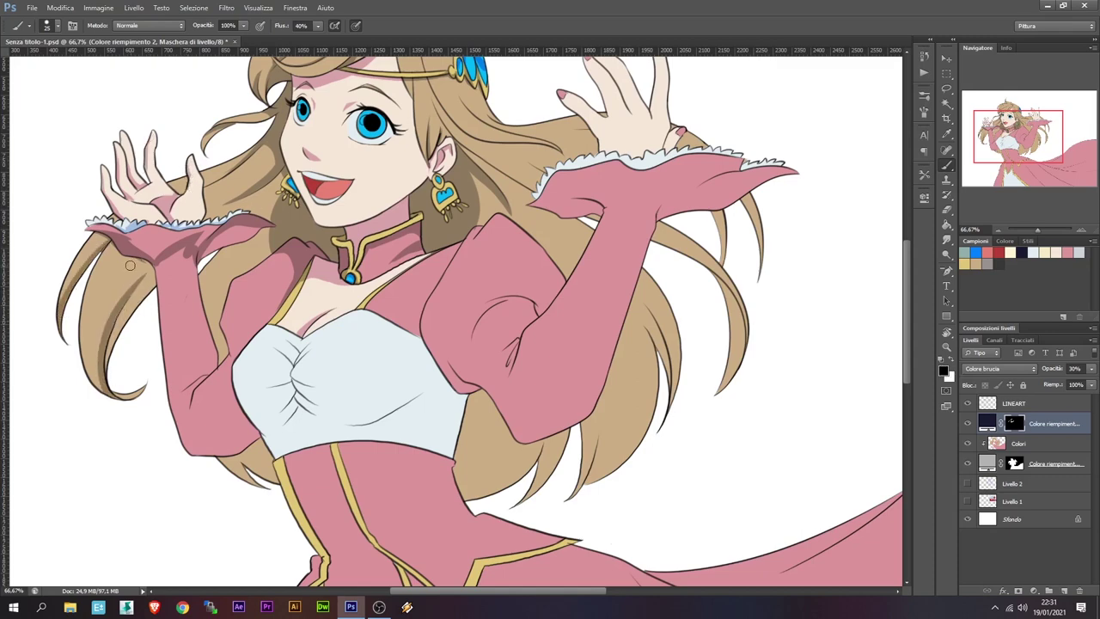
key(x)
drag(198, 281, 227, 240)
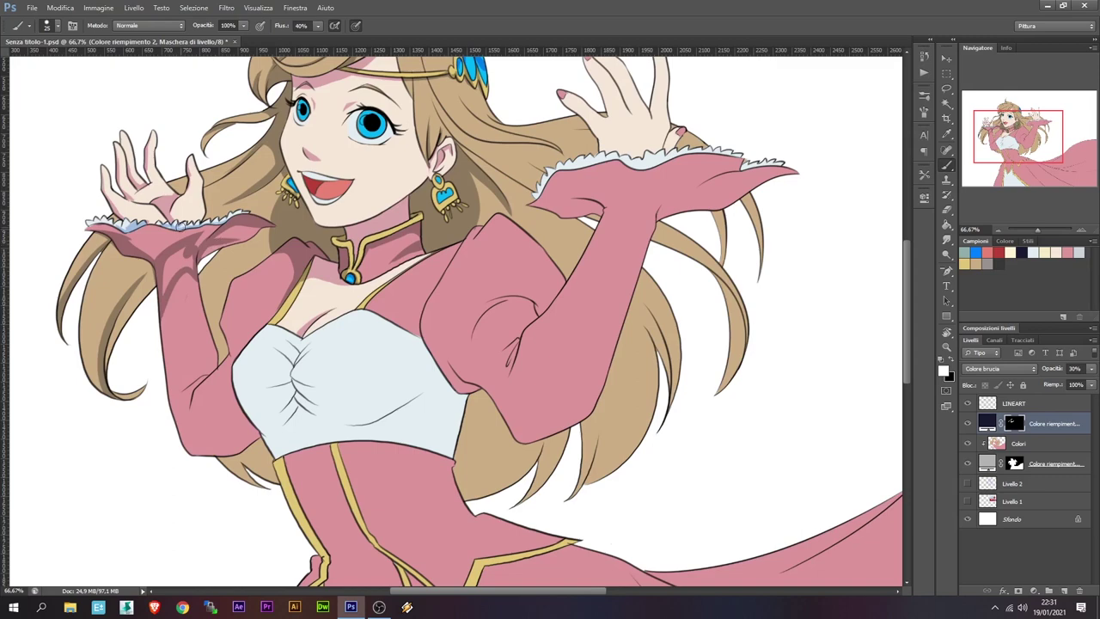
mouse_move(152, 255)
mouse_down()
mouse_move(134, 238)
mouse_move(169, 232)
mouse_move(196, 248)
mouse_move(163, 251)
mouse_move(163, 294)
mouse_move(203, 374)
mouse_move(171, 404)
mouse_move(219, 374)
mouse_up()
Refine the left sleeve shading, erasing the excess with black
key(x)
key(x)
key(x)
key(x)
drag(242, 337, 229, 341)
key(x)
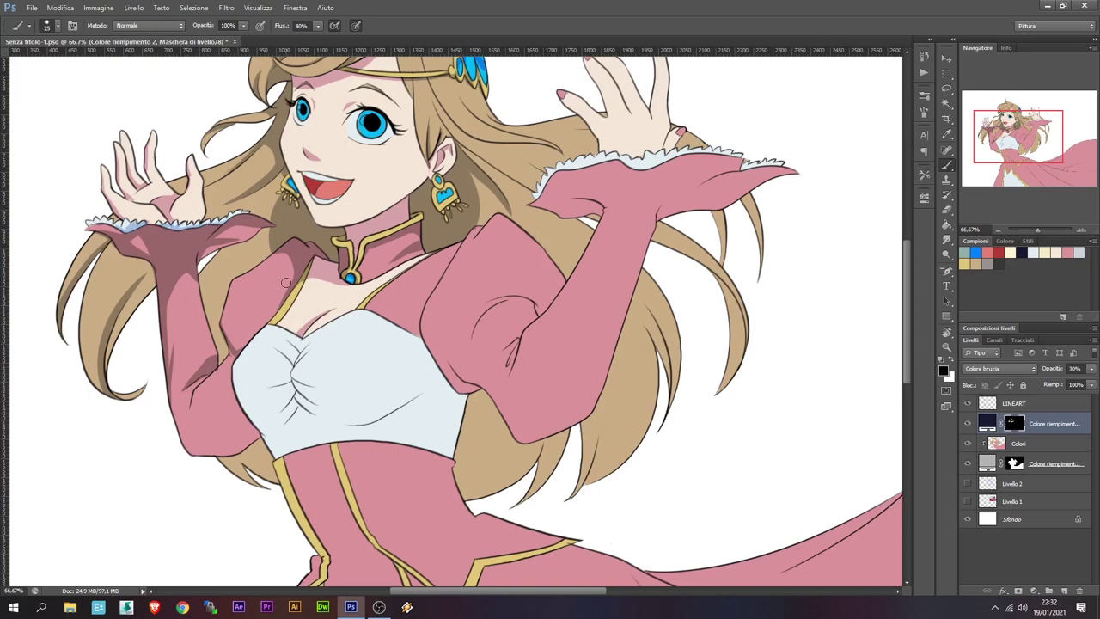
key(x)
key(x)
drag(215, 353, 141, 249)
key(x)
key(x)
key(x)
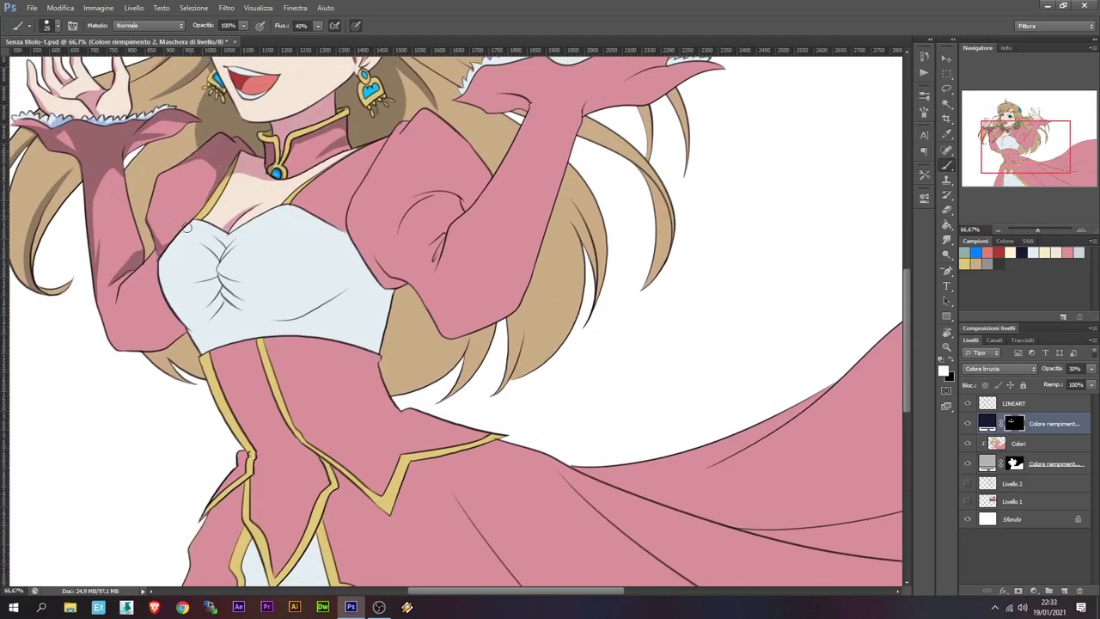
Paint a shadow along the lower arm edge
key(x)
key(x)
drag(113, 346, 177, 322)
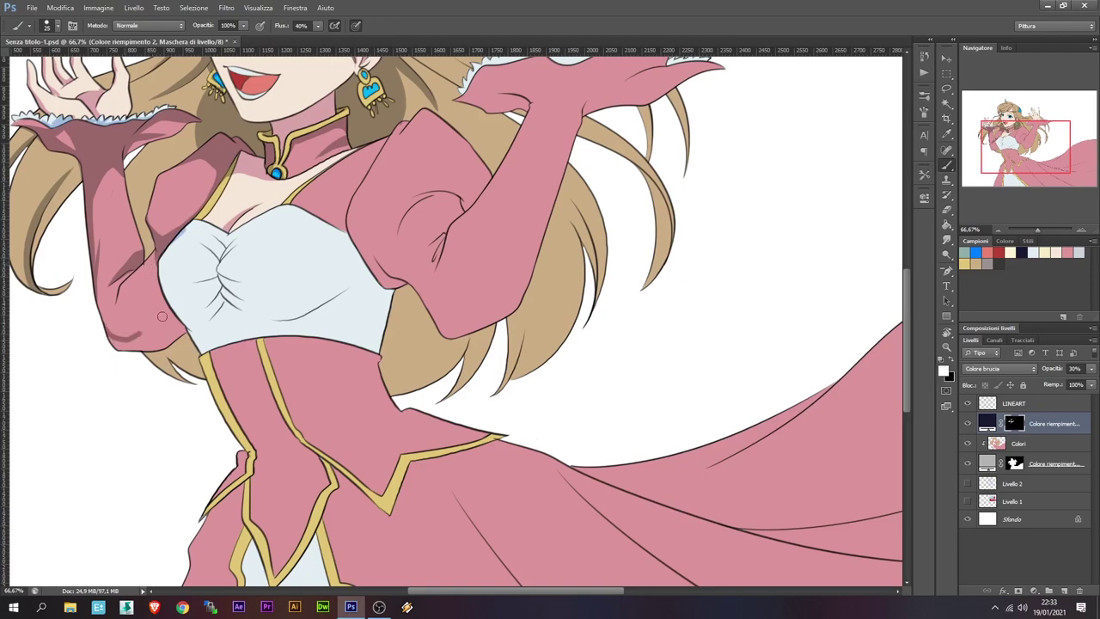
drag(113, 346, 177, 330)
key(x)
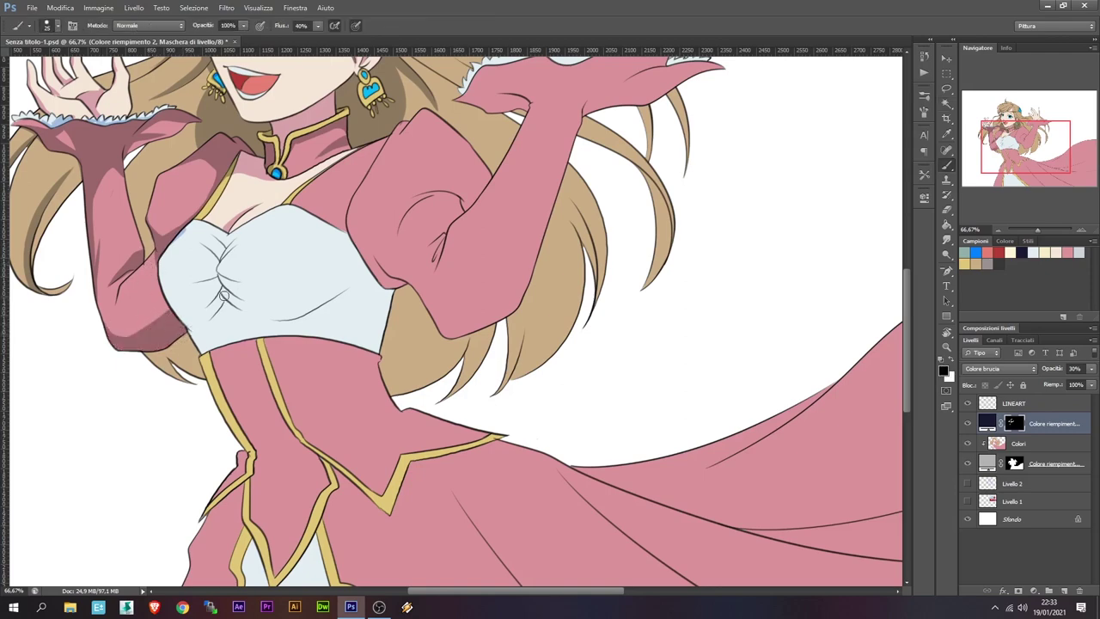
key(x)
Shade the white chest fabric folds beside the arm, along the neckline and lower edge
mouse_move(345, 226)
mouse_down()
mouse_move(397, 283)
mouse_move(339, 225)
mouse_up()
mouse_move(344, 296)
mouse_down()
mouse_move(215, 318)
mouse_move(226, 292)
mouse_move(245, 292)
mouse_up()
mouse_move(226, 245)
mouse_down()
mouse_move(205, 277)
mouse_move(221, 319)
mouse_move(176, 316)
mouse_move(206, 297)
mouse_move(168, 309)
mouse_up()
mouse_move(267, 301)
mouse_down()
mouse_move(234, 295)
mouse_move(348, 290)
mouse_move(352, 274)
mouse_move(277, 312)
mouse_move(193, 328)
mouse_up()
drag(266, 282, 214, 223)
Shade the bodice edges and middle down to the waist and along the skirt's yellow trim
drag(301, 206, 251, 239)
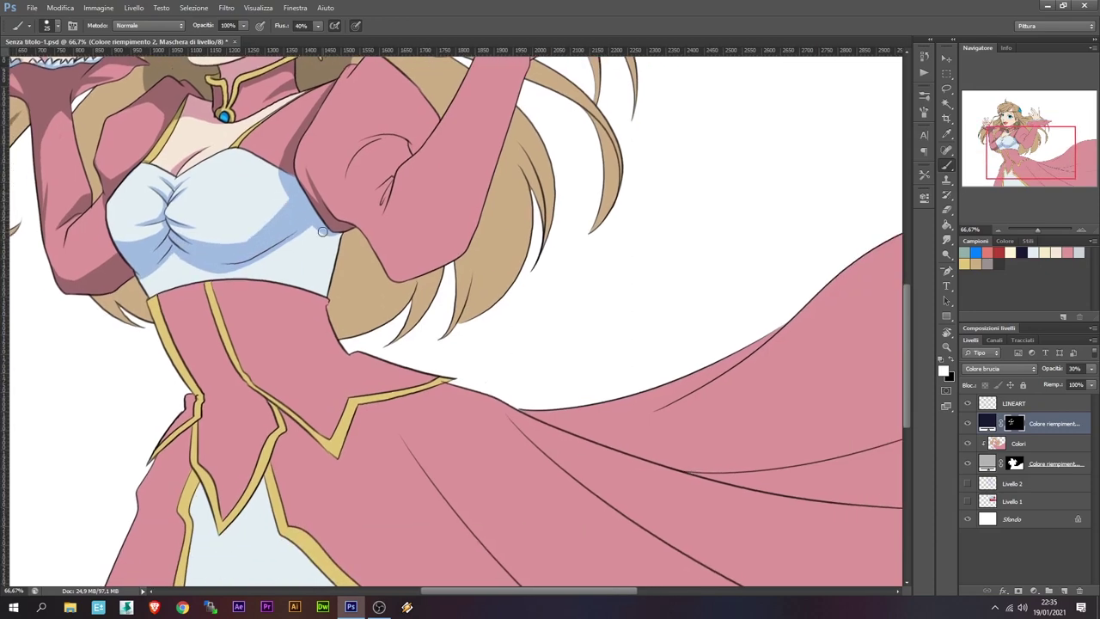
drag(327, 234, 331, 351)
drag(277, 246, 335, 361)
mouse_move(194, 287)
mouse_down()
mouse_move(237, 370)
mouse_move(330, 465)
mouse_move(447, 382)
mouse_up()
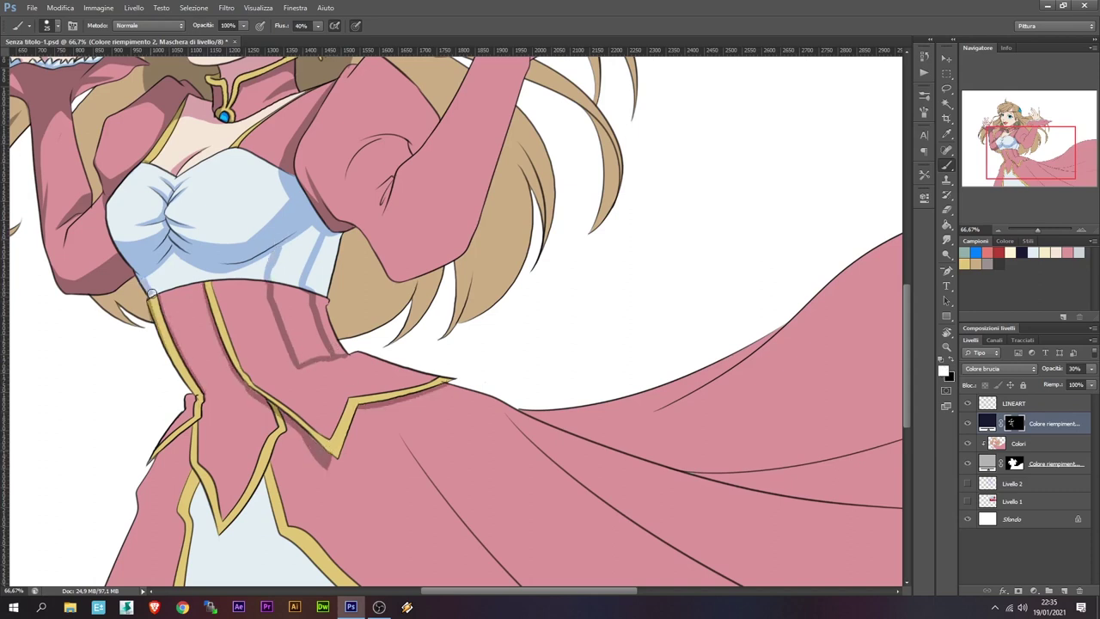
mouse_move(157, 322)
mouse_down()
mouse_move(183, 385)
mouse_move(153, 460)
mouse_up()
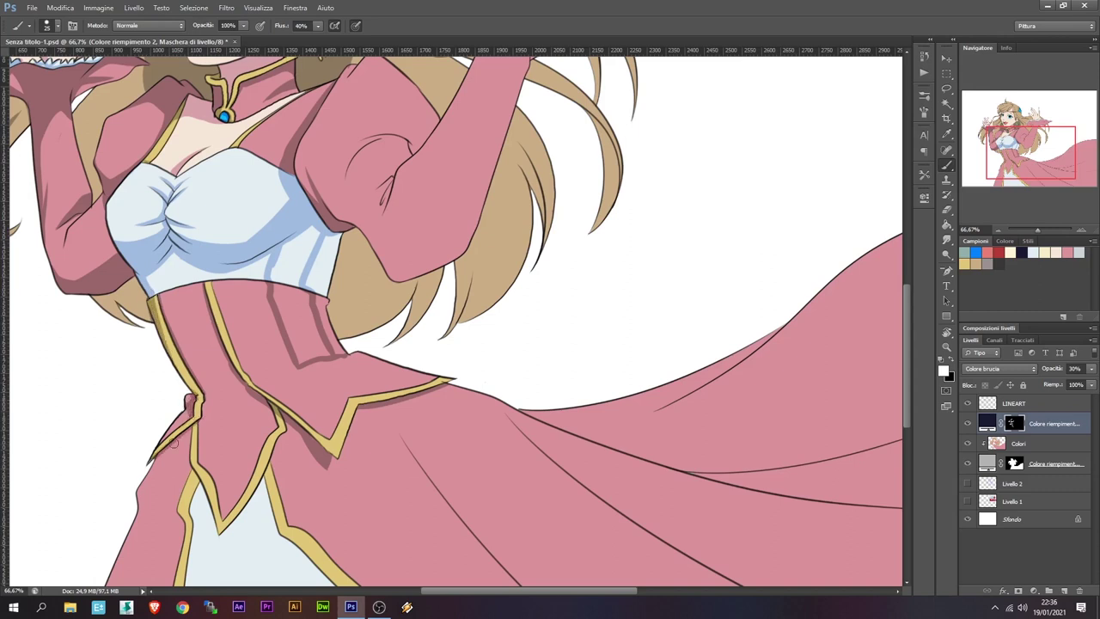
drag(452, 381, 362, 407)
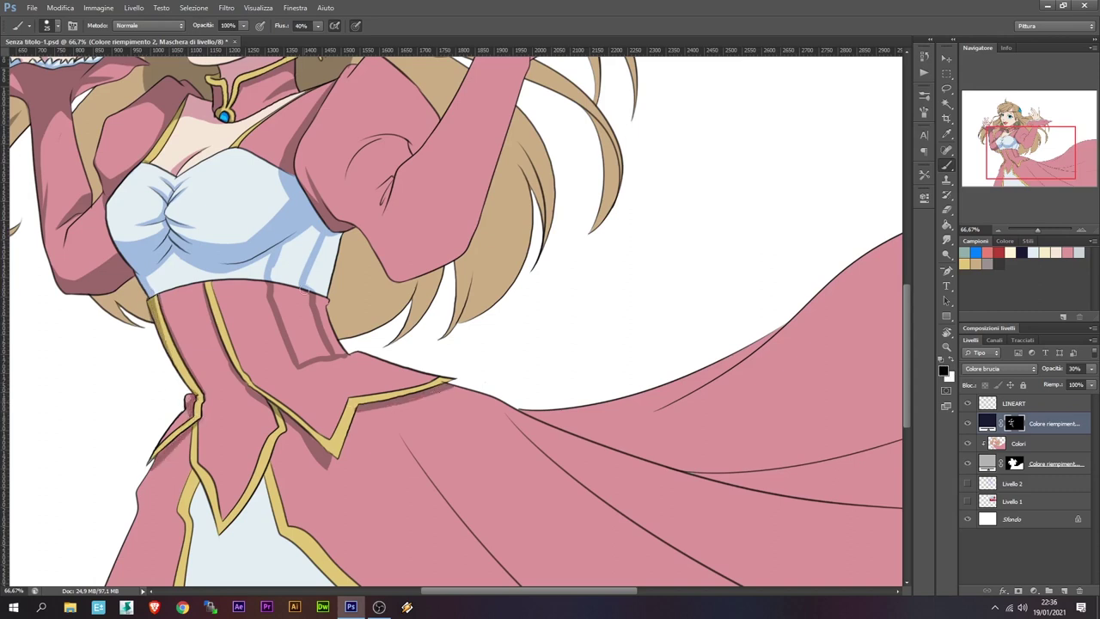
Add small dark shadows near the bottom of the bodice
key(w)
key(b)
drag(271, 374, 299, 365)
drag(231, 377, 268, 372)
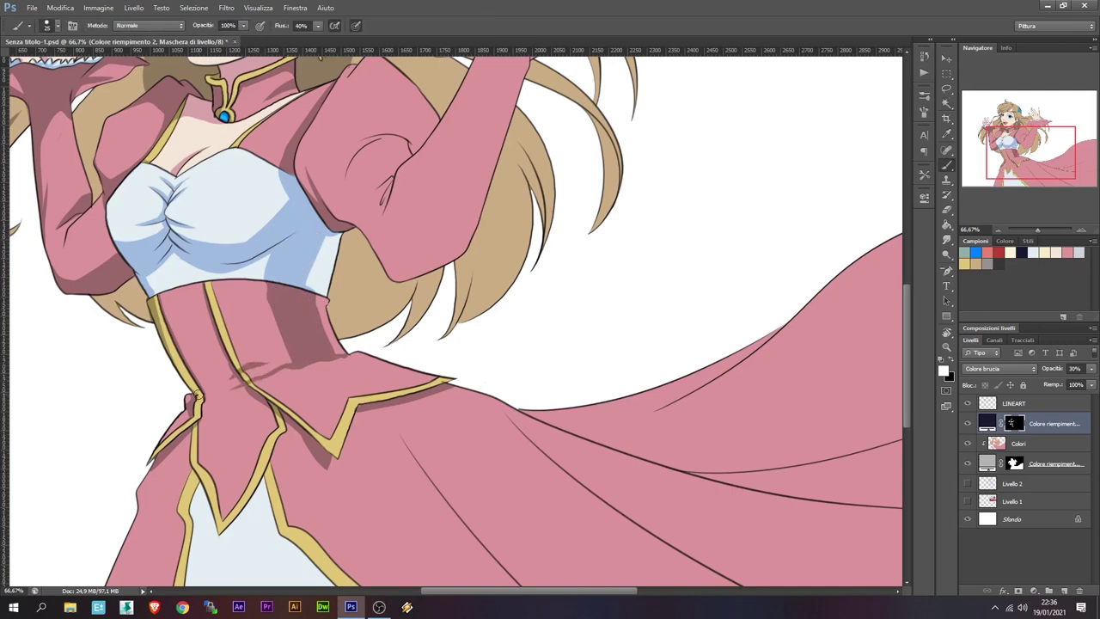
drag(203, 395, 223, 222)
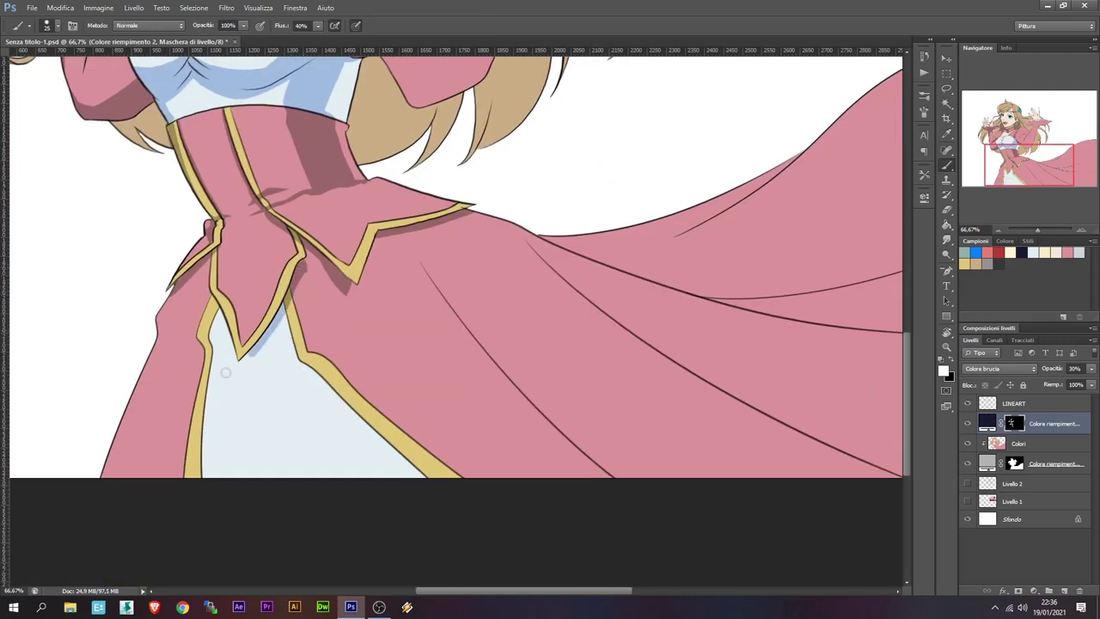
Shade along the yellow trim and hatch light shadows onto the white underskirt
drag(212, 294, 232, 355)
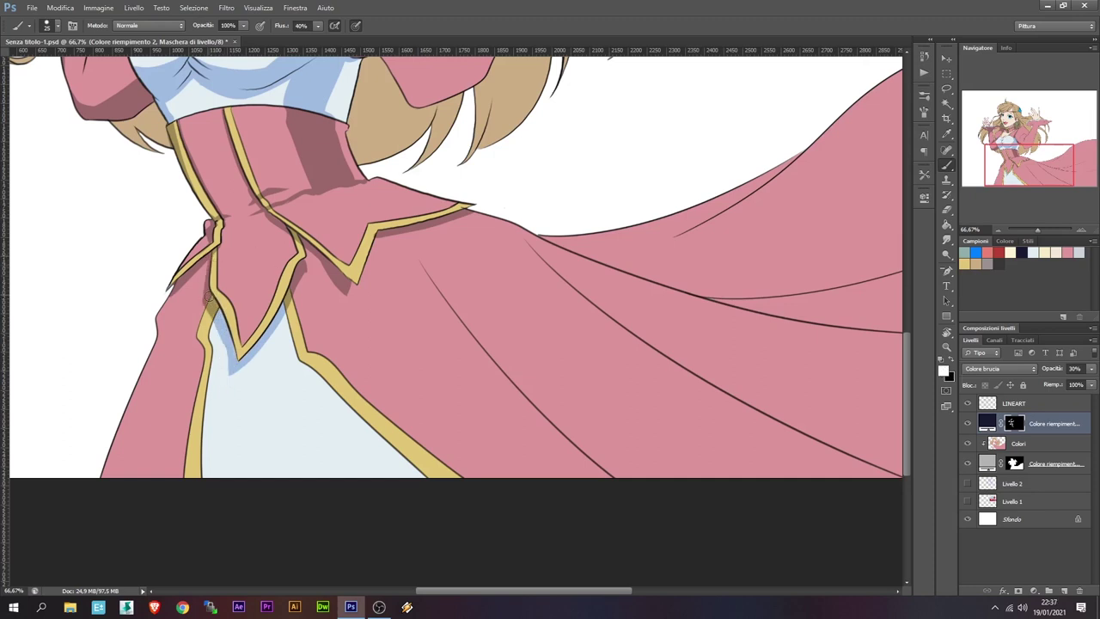
drag(215, 324, 211, 474)
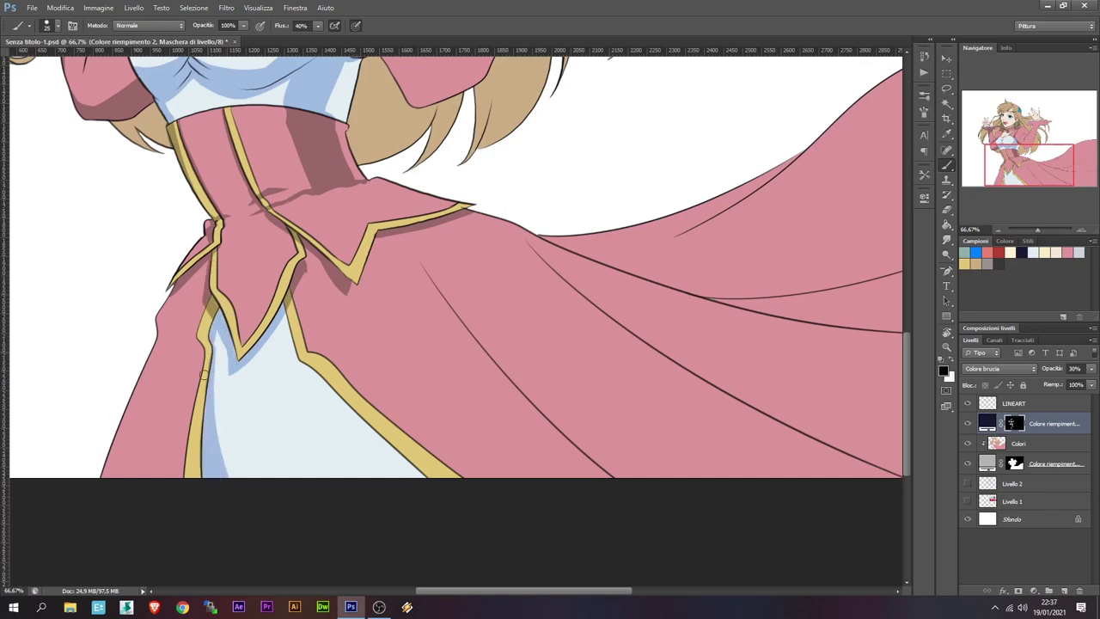
mouse_move(302, 355)
mouse_down()
mouse_move(386, 319)
mouse_move(261, 400)
mouse_up()
drag(326, 371, 231, 435)
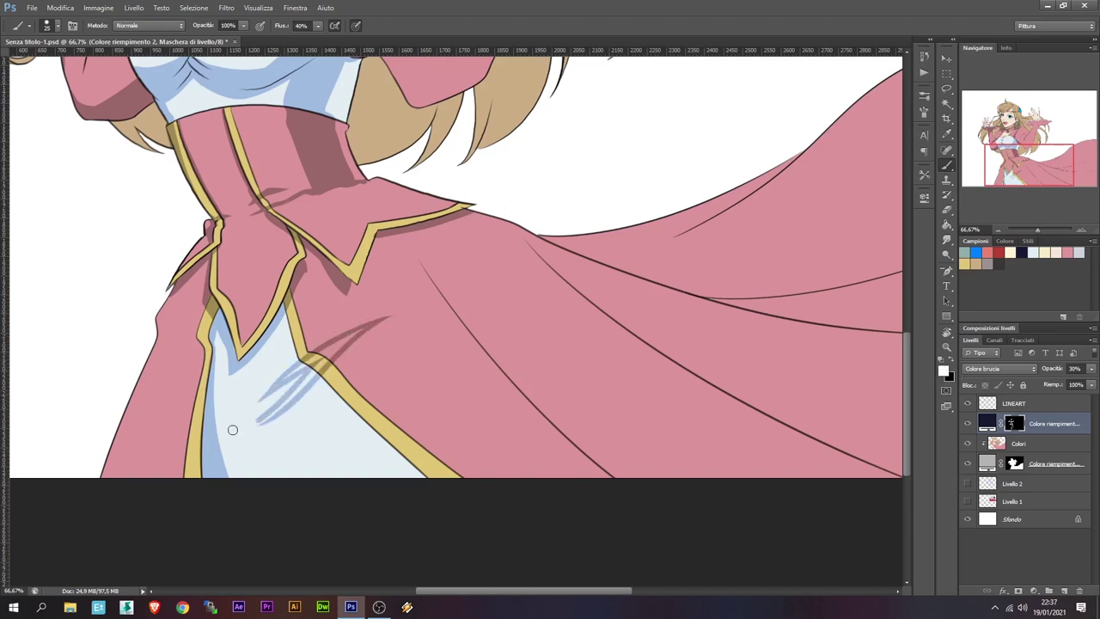
mouse_move(302, 375)
mouse_down()
mouse_move(365, 329)
mouse_move(254, 428)
mouse_up()
key(x)
Paint and refine darker shadows along the skirt's fold lines
key(x)
mouse_move(421, 266)
mouse_down()
mouse_move(662, 473)
mouse_move(433, 426)
mouse_up()
mouse_move(310, 249)
mouse_down()
mouse_move(817, 472)
mouse_move(522, 507)
mouse_up()
mouse_move(258, 331)
mouse_down()
mouse_move(656, 337)
mouse_move(528, 361)
mouse_up()
drag(613, 359, 433, 366)
drag(533, 359, 349, 354)
key(x)
drag(438, 367, 497, 370)
Select the thin fold wedge by colour, fill it with shadow, and darken the lower fold
key(x)
scroll(417, 307, left, 5)
drag(447, 277, 559, 206)
key(w)
key(b)
drag(455, 274, 555, 207)
drag(886, 352, 731, 378)
key(ctrl+d)
drag(516, 387, 516, 201)
drag(344, 258, 476, 249)
key(b)
key(x)
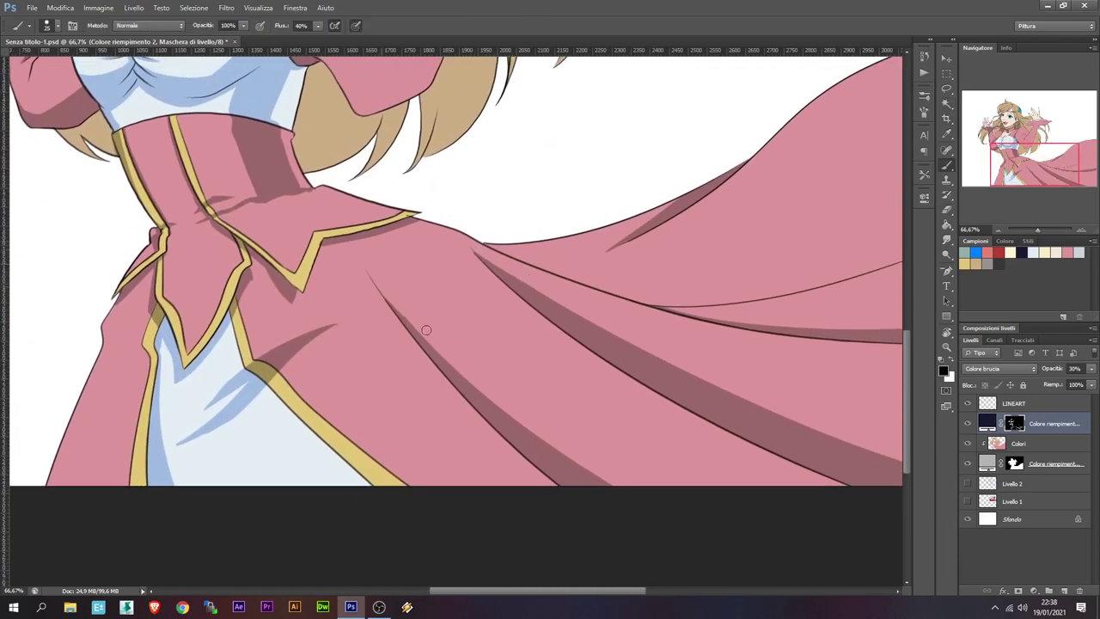
Reshape the shadow wedge under the collar and repaint the blue shadows on the white fabric
key(x)
mouse_move(287, 319)
mouse_down()
mouse_move(258, 356)
mouse_move(251, 409)
mouse_up()
key(x)
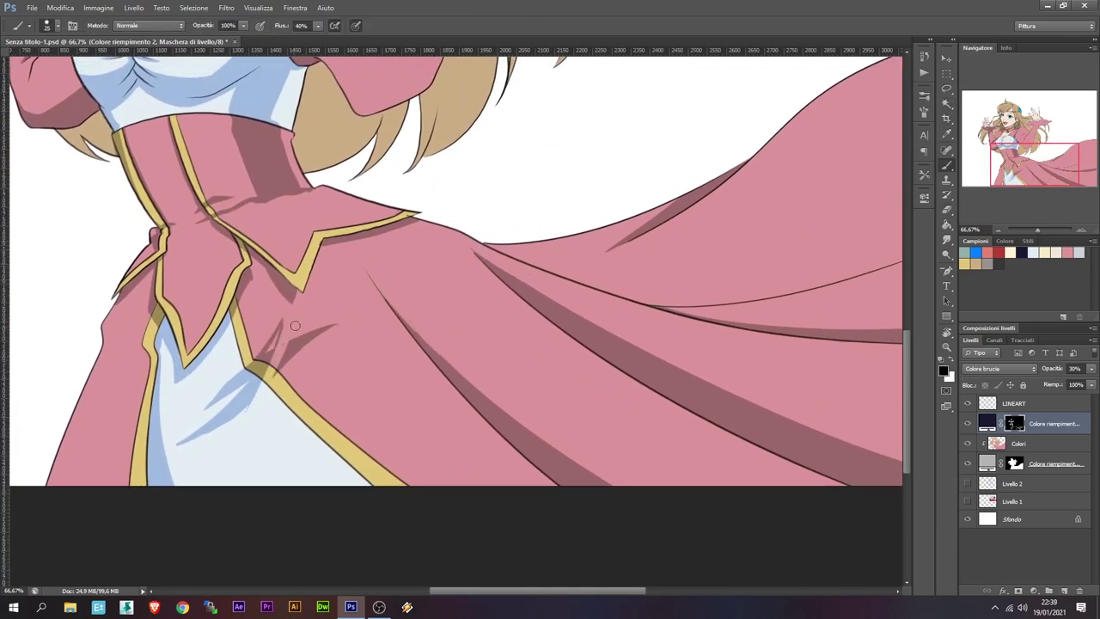
drag(335, 326, 275, 375)
key(x)
drag(275, 331, 258, 385)
key(x)
key(x)
drag(232, 437, 254, 387)
Lasso the blue shadow strokes and warp them to curve with the fabric
key(l)
mouse_move(289, 315)
mouse_down()
mouse_move(188, 412)
mouse_move(172, 443)
mouse_move(266, 444)
mouse_move(415, 407)
mouse_move(331, 389)
mouse_move(257, 335)
mouse_up()
key(ctrl+t)
click(542, 25)
key(Return)
key(ctrl+d)
Darken the shading along the left sleeve edge and on the corset
key(b)
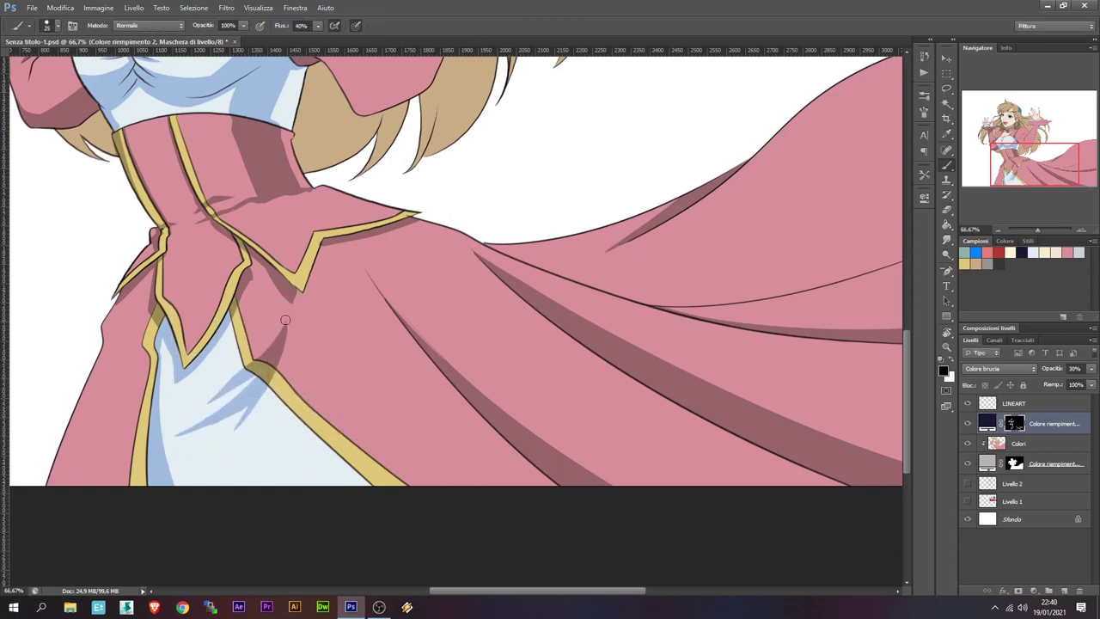
key(x)
drag(97, 328, 147, 357)
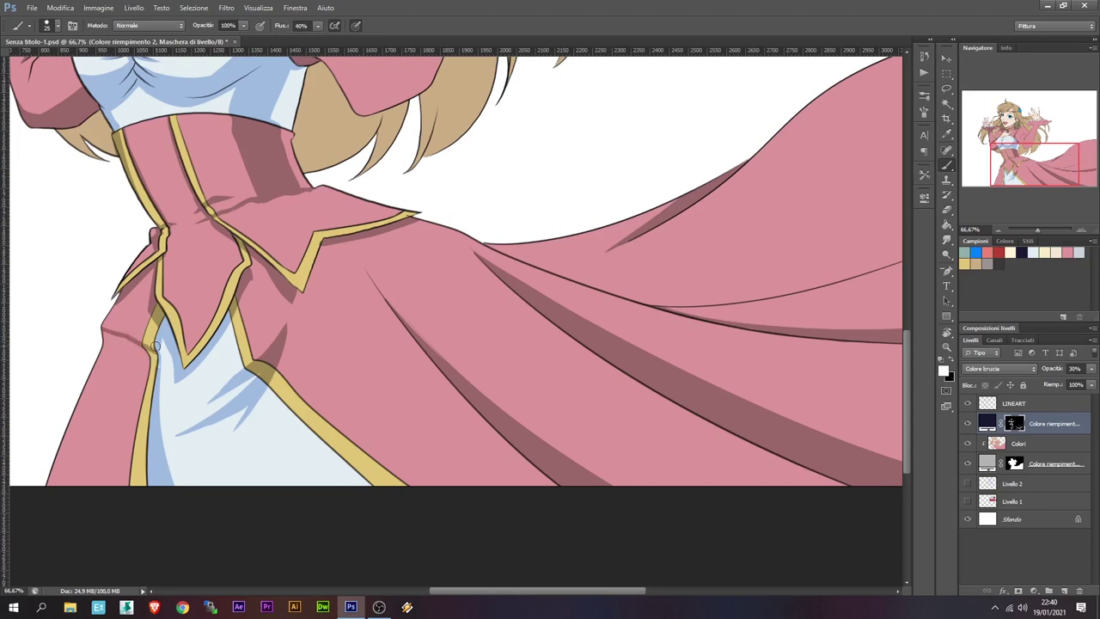
key(x)
key(x)
key(x)
key(x)
mouse_move(247, 186)
mouse_down()
mouse_move(232, 193)
mouse_move(270, 423)
mouse_up()
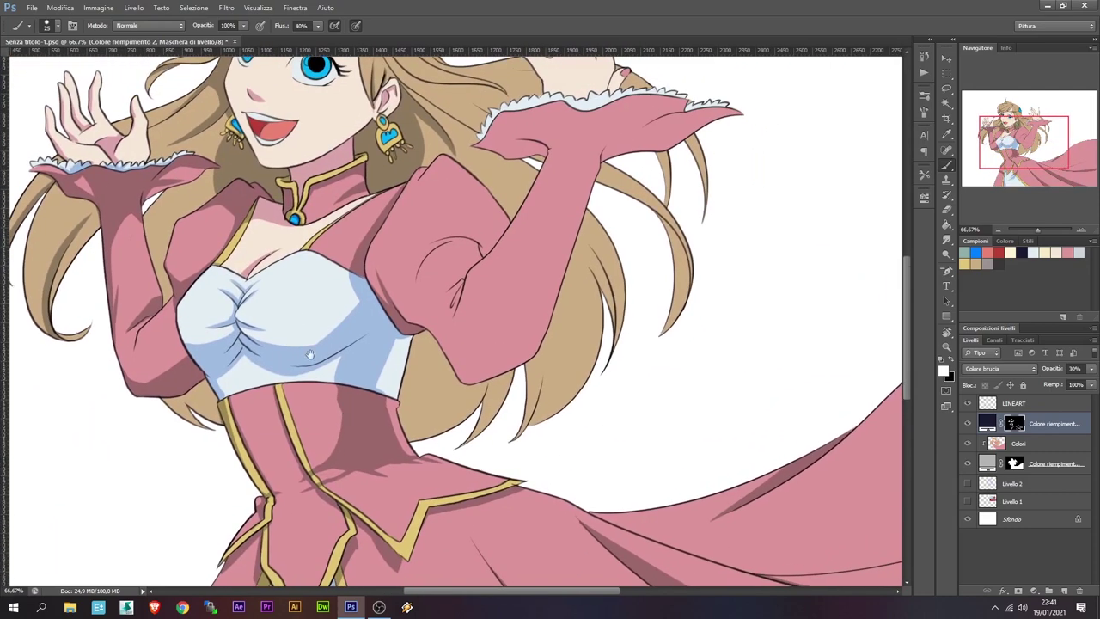
Shade the hair strands beside the arm with darker shadows
key(w)
key(b)
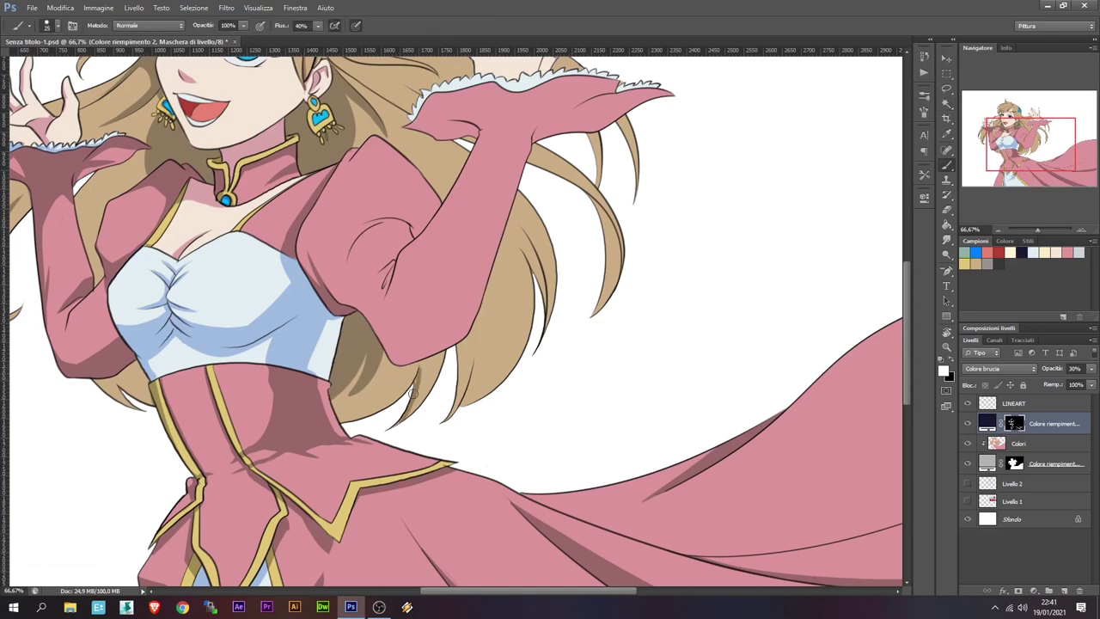
drag(458, 417, 474, 376)
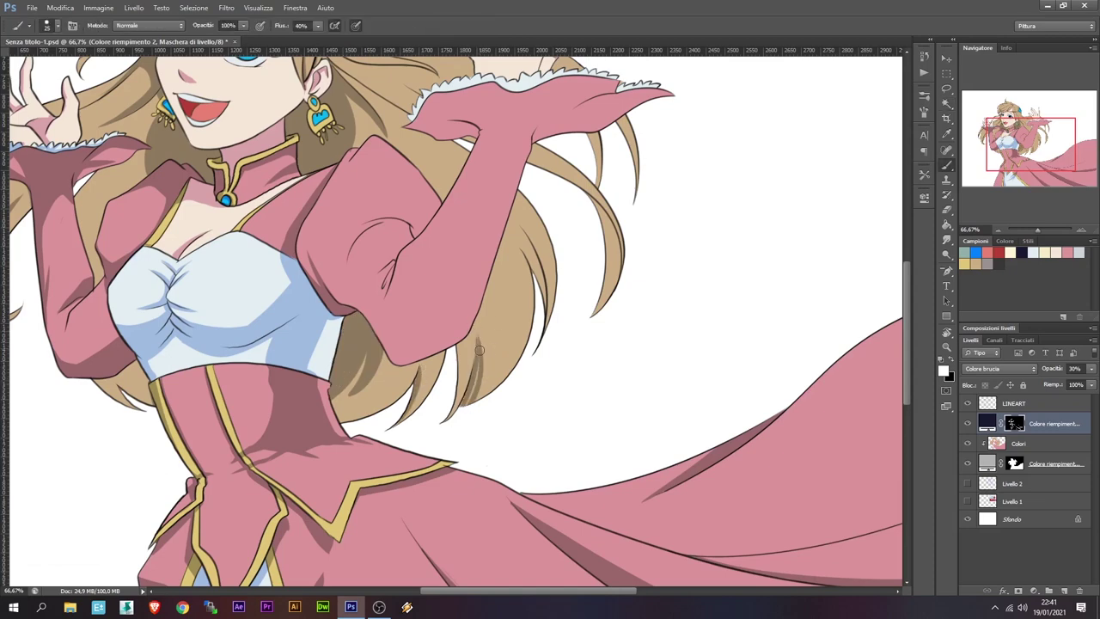
drag(526, 248, 525, 326)
drag(521, 226, 543, 279)
mouse_move(614, 290)
mouse_down()
mouse_move(599, 201)
mouse_move(545, 318)
mouse_up()
key(x)
key(x)
key(x)
key(x)
key(x)
key(x)
key(x)
key(x)
key(x)
key(x)
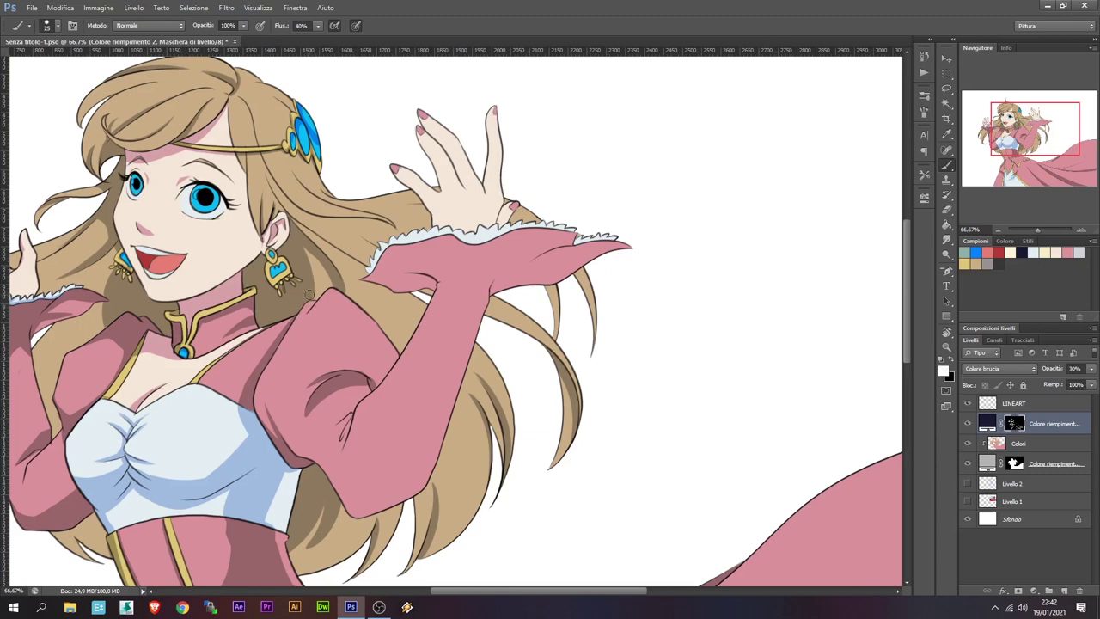
key(x)
key(x)
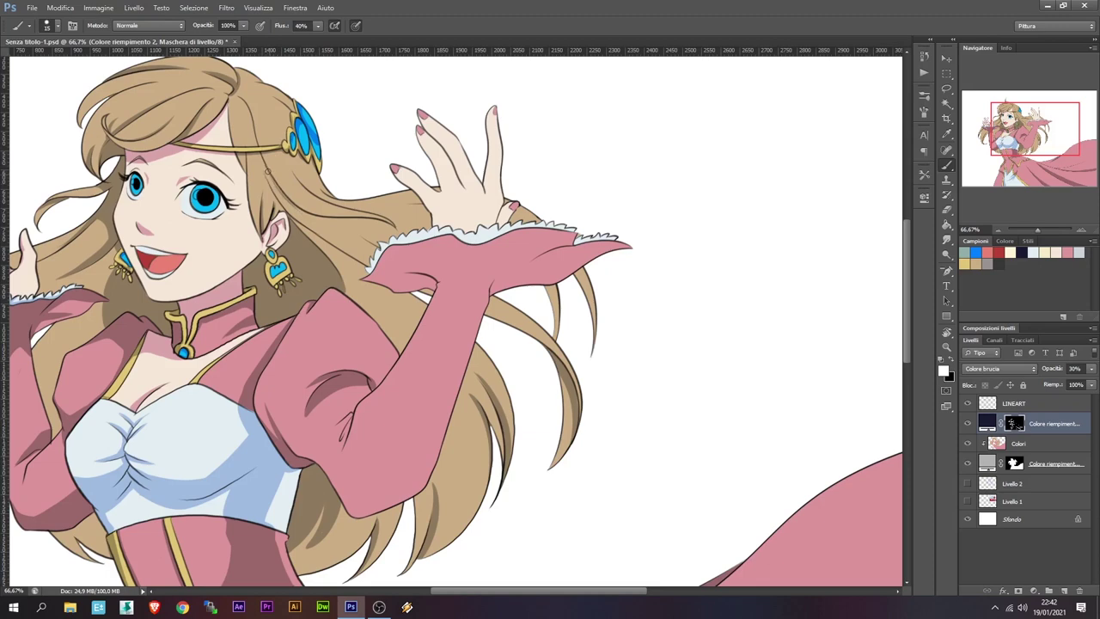
Shade the hair below the hand, the cuff's fur edge and the sleeve top
drag(385, 239, 321, 219)
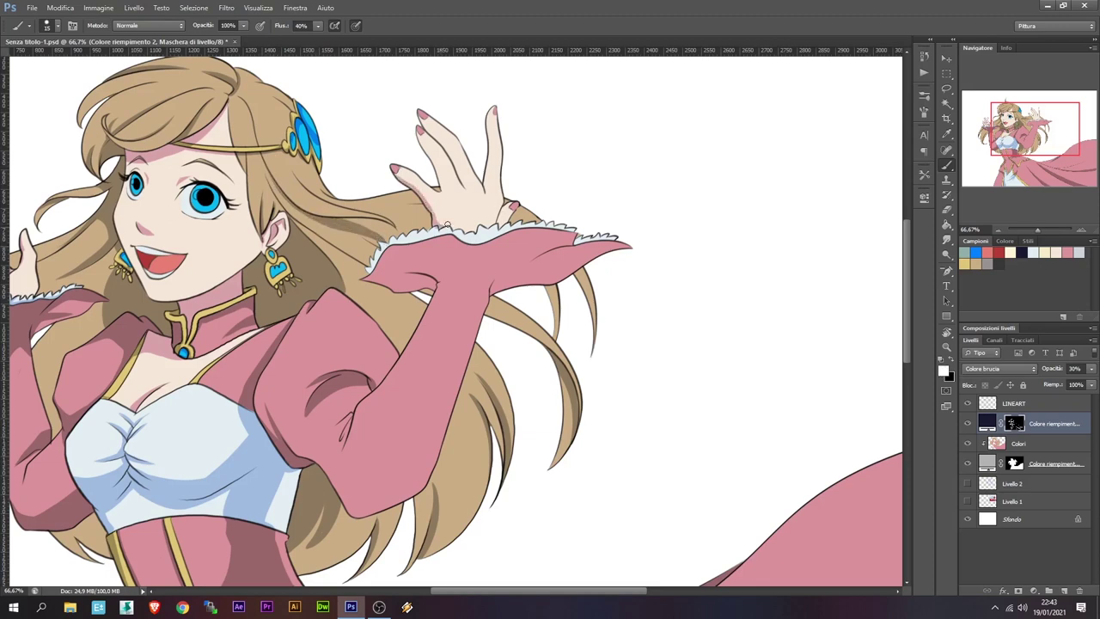
key(x)
key(x)
key(x)
key(x)
key(x)
key(x)
drag(609, 239, 486, 232)
key(x)
key(x)
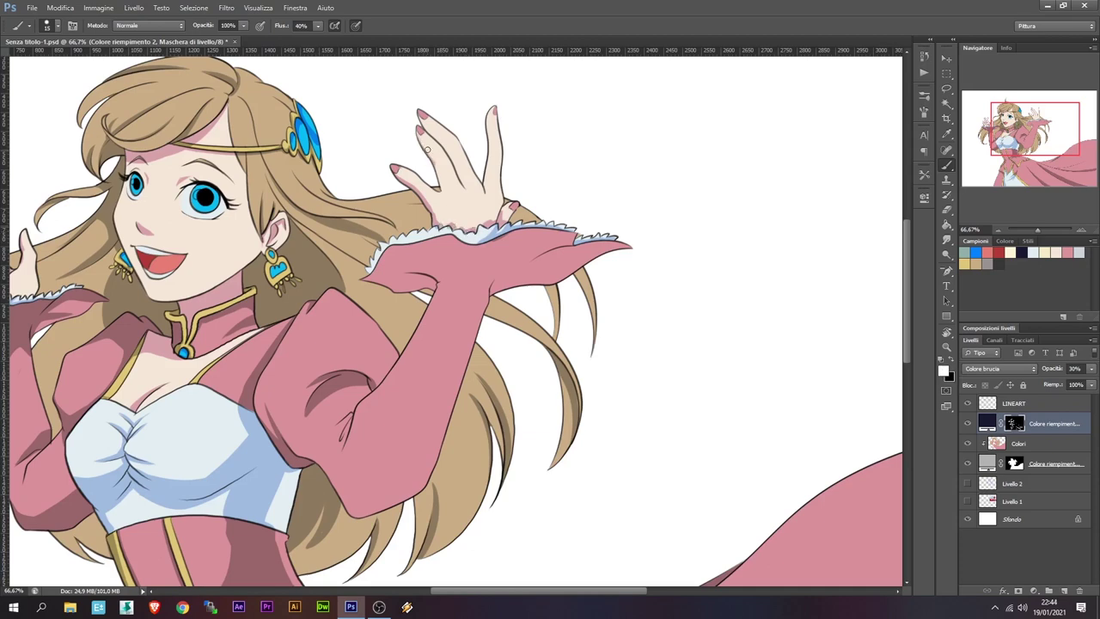
key(x)
key(x)
key(x)
key(x)
key(x)
key(x)
drag(602, 258, 498, 279)
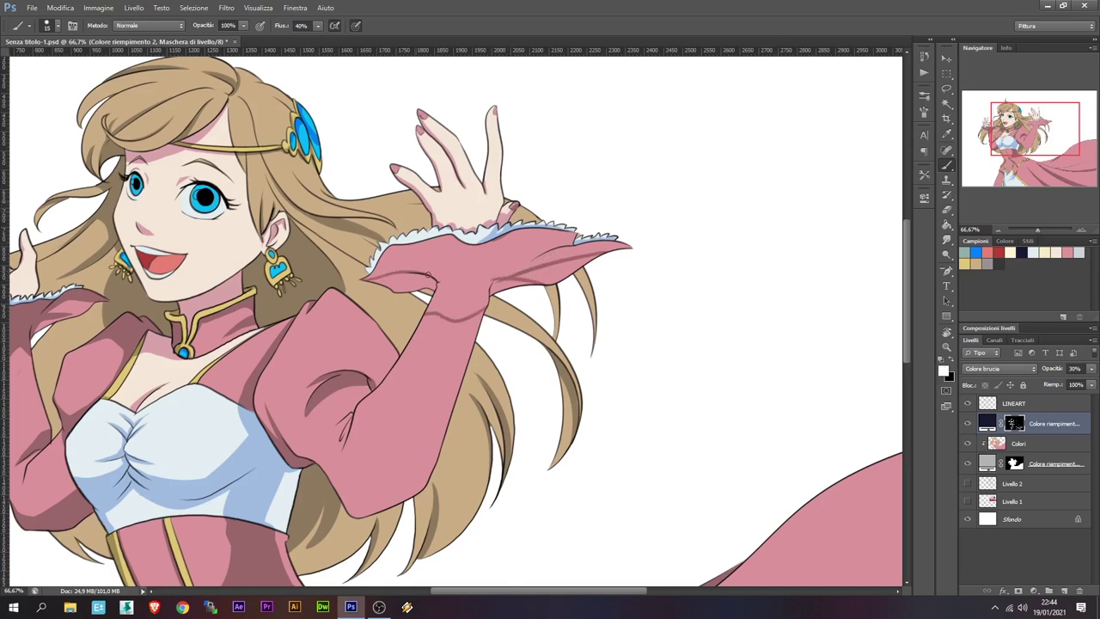
Select the sleeve area with Magic Wand and fill it with shadow on the mask
key(w)
click(516, 237)
key(alt+BackSpace)
key(b)
Shade the upper sleeve fold and forearm edge, then select the forearm edge strip
drag(411, 375, 401, 322)
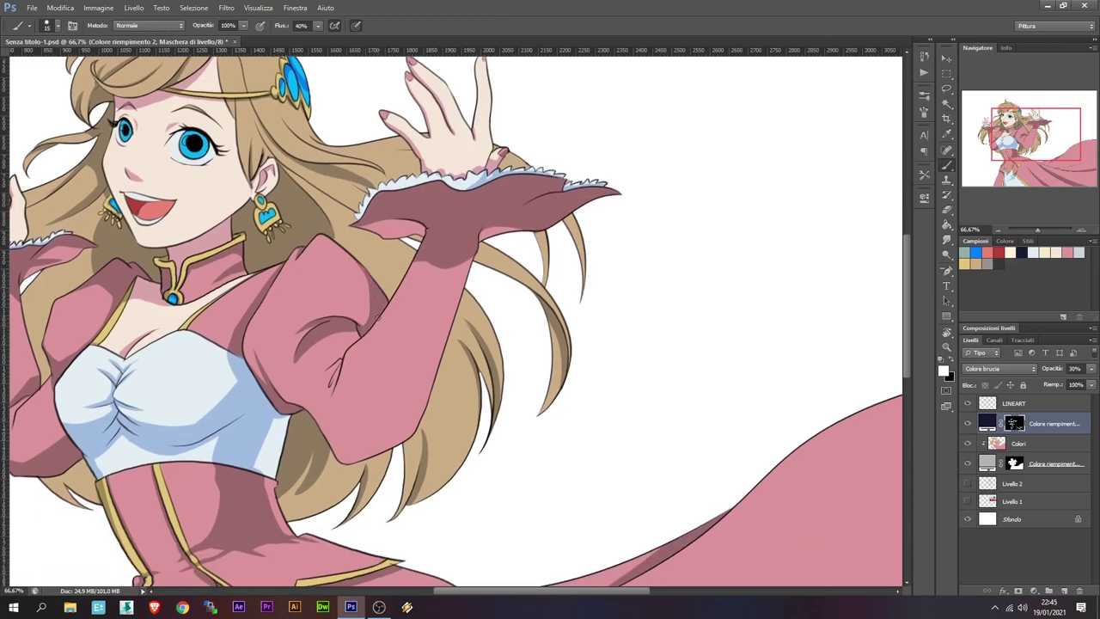
drag(340, 362, 331, 385)
drag(455, 265, 345, 454)
mouse_move(400, 412)
mouse_down()
mouse_move(356, 460)
mouse_move(382, 433)
mouse_up()
key(x)
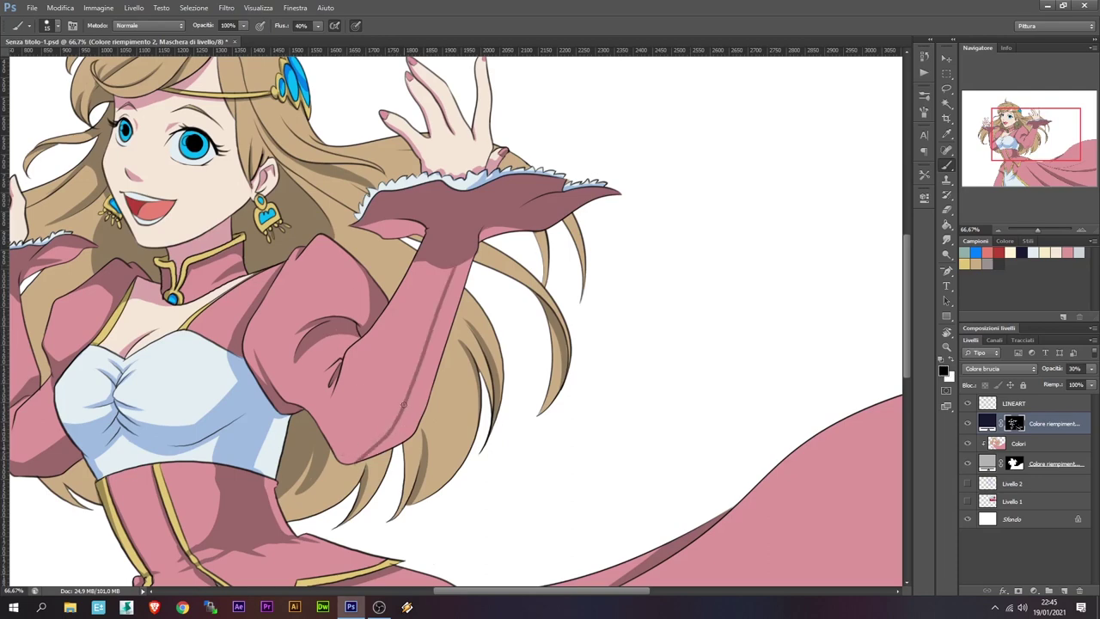
key(w)
click(446, 331)
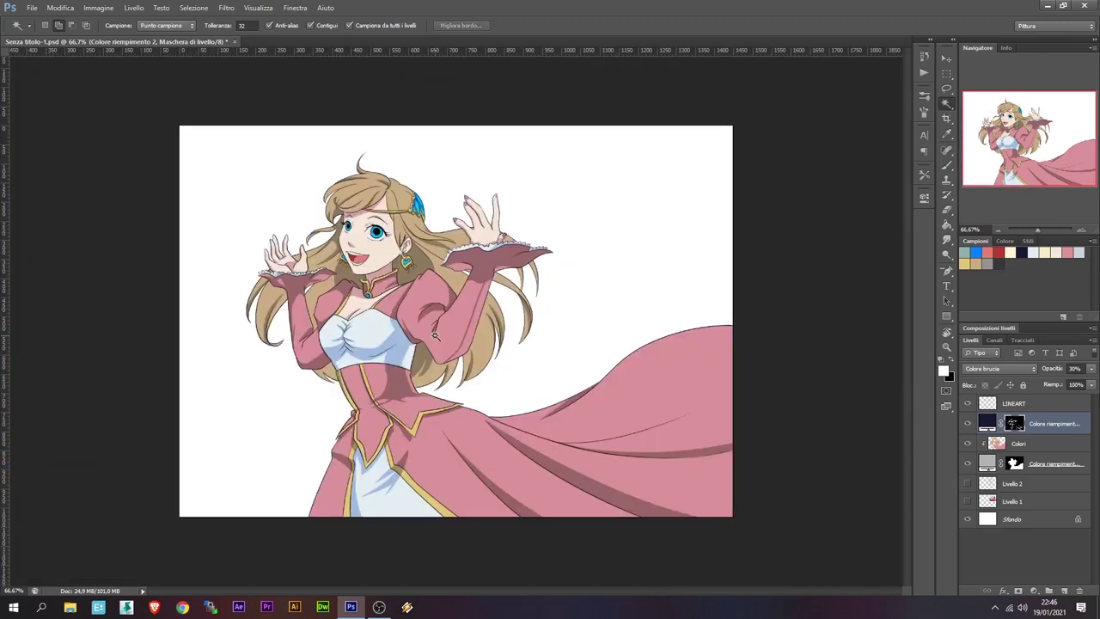
Fill the selected forearm strip with shadow and clear the selection
drag(447, 340, 518, 303)
key(alt+BackSpace)
key(ctrl+d)
key(b)
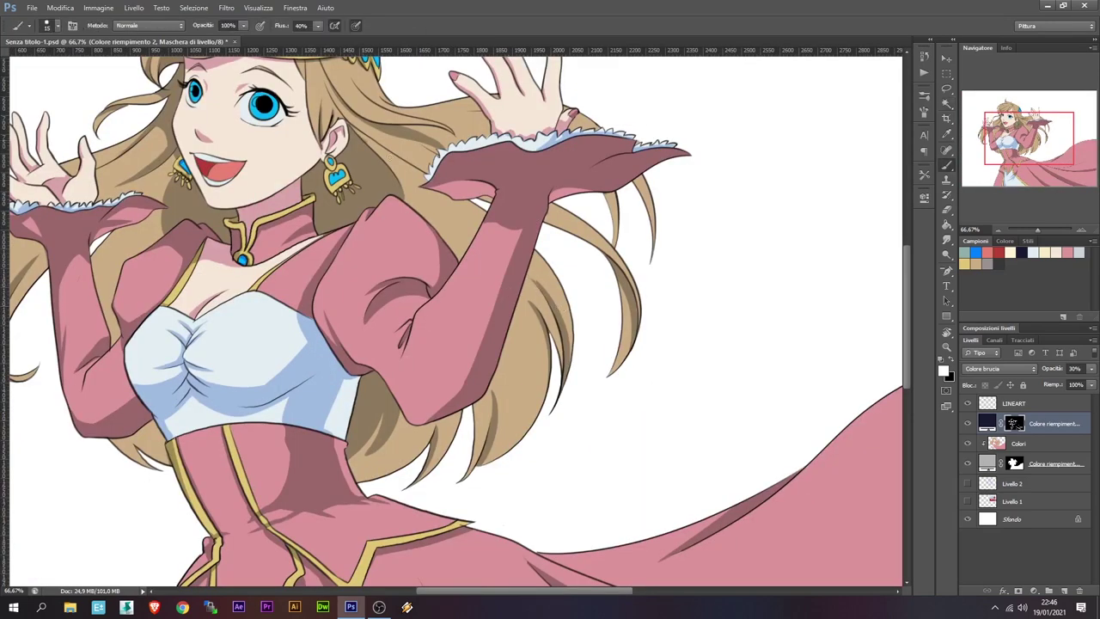
Shade the hair strip beside the ear and deepen shadows across the upper hair
drag(427, 147, 521, 297)
drag(414, 234, 429, 274)
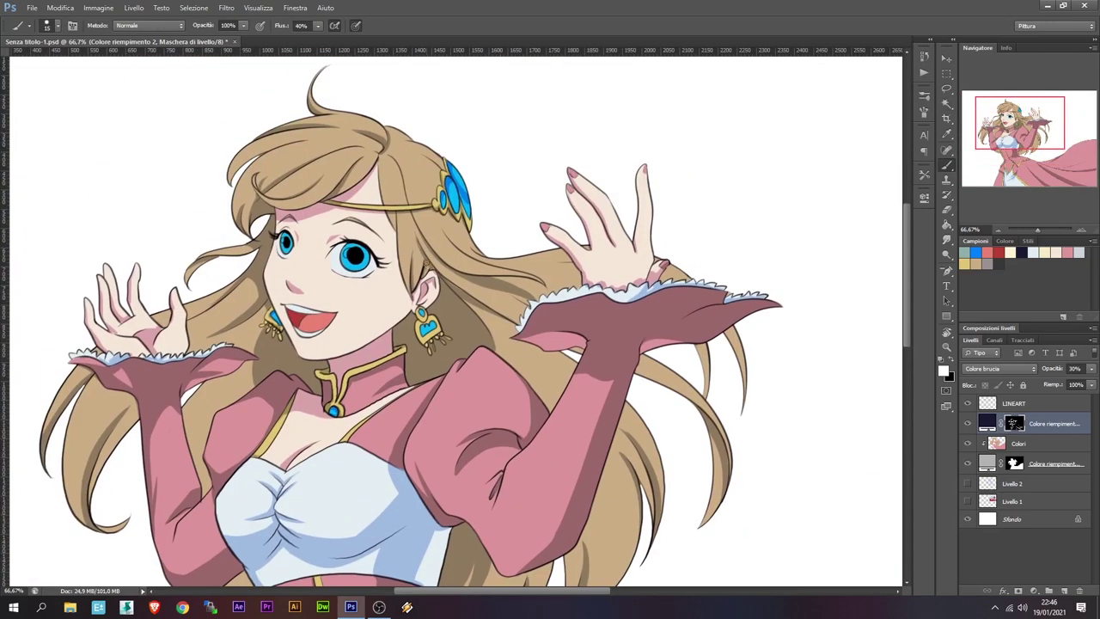
key(x)
key(x)
drag(412, 373, 360, 257)
key(x)
drag(684, 231, 670, 201)
key(x)
drag(536, 223, 562, 277)
key(x)
key(x)
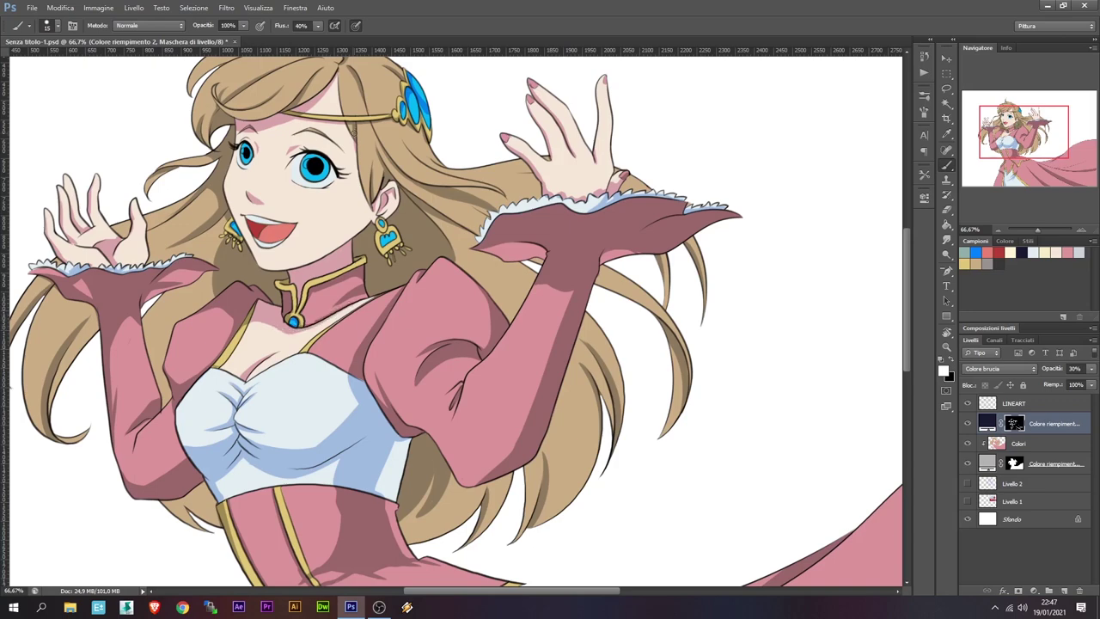
Paint shadow onto the hair near the neck, then lasso-select the mouth
drag(200, 87, 232, 203)
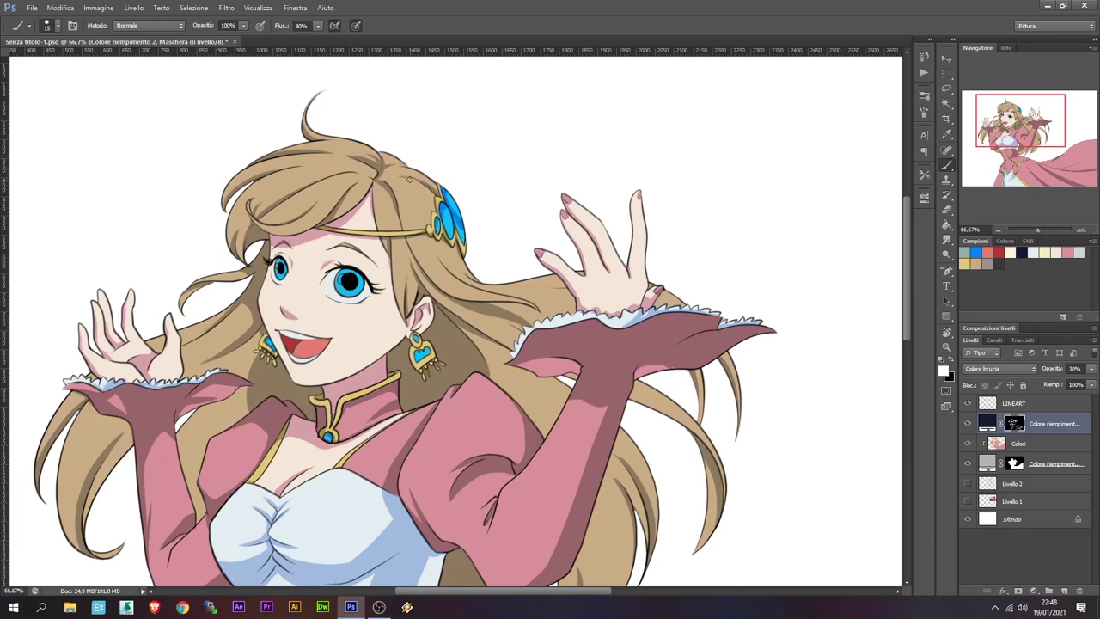
key(ctrl+minus)
key(ctrl+minus)
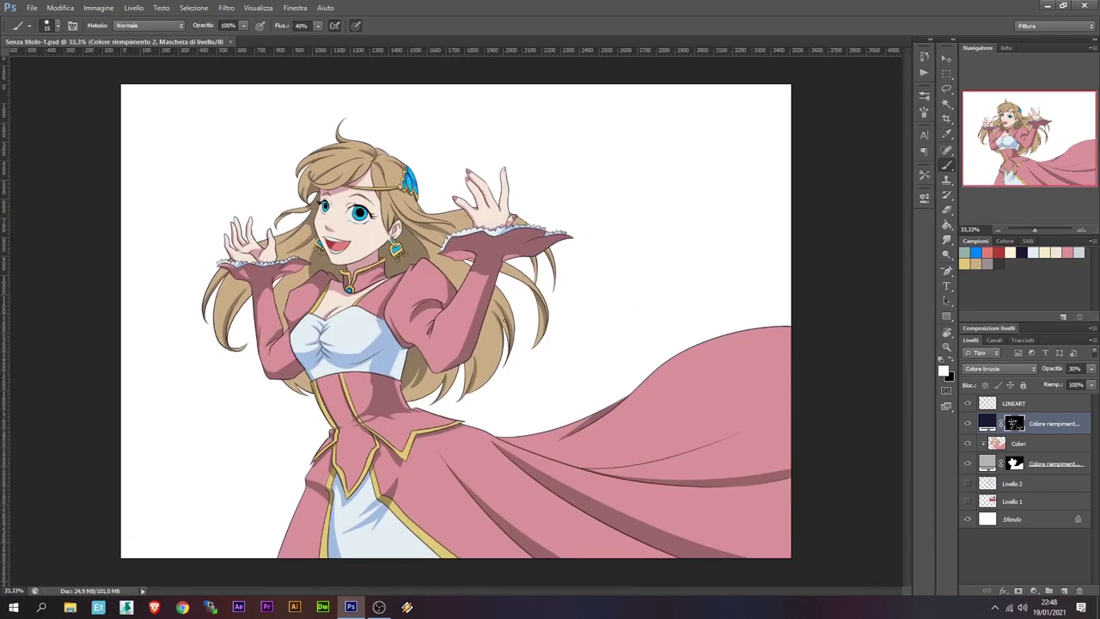
drag(361, 258, 387, 241)
key(x)
key(x)
scroll(330, 201, up, 2)
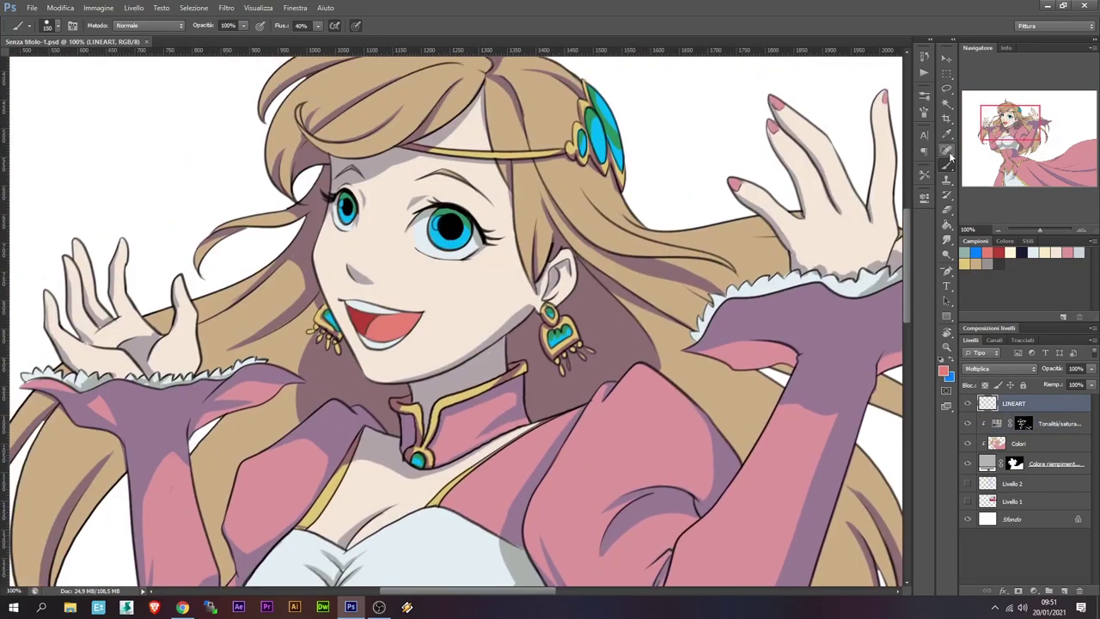
key(l)
drag(337, 295, 384, 368)
With Colori hidden, warp the mouth line art into a smaller, reshaped open smile
key(ctrl+t)
key(Escape)
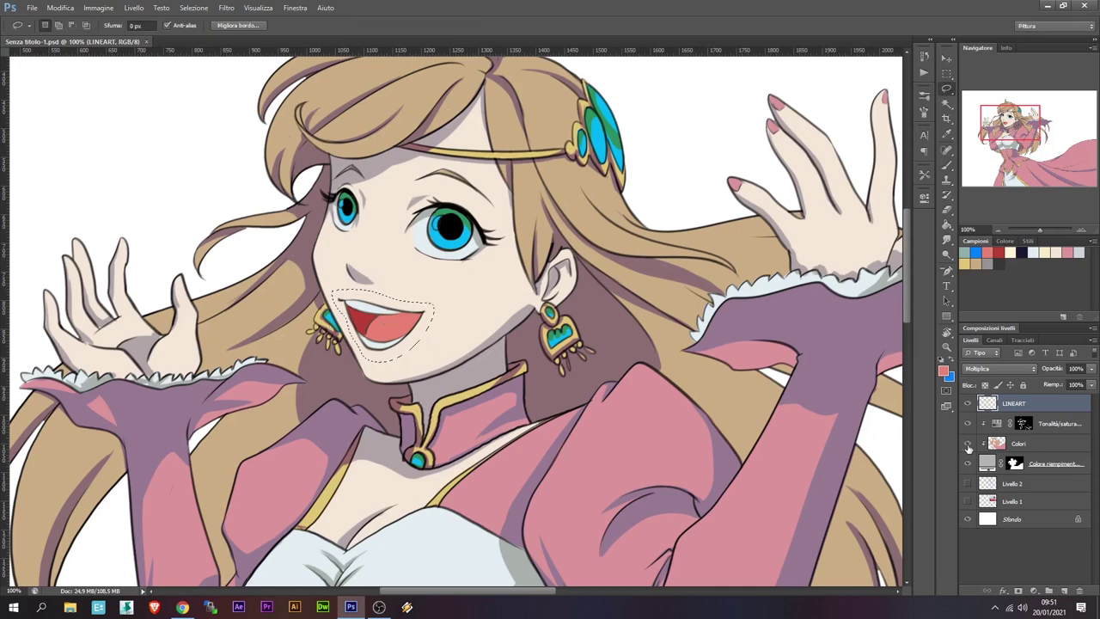
click(968, 443)
key(ctrl+t)
click(541, 25)
drag(334, 297, 404, 320)
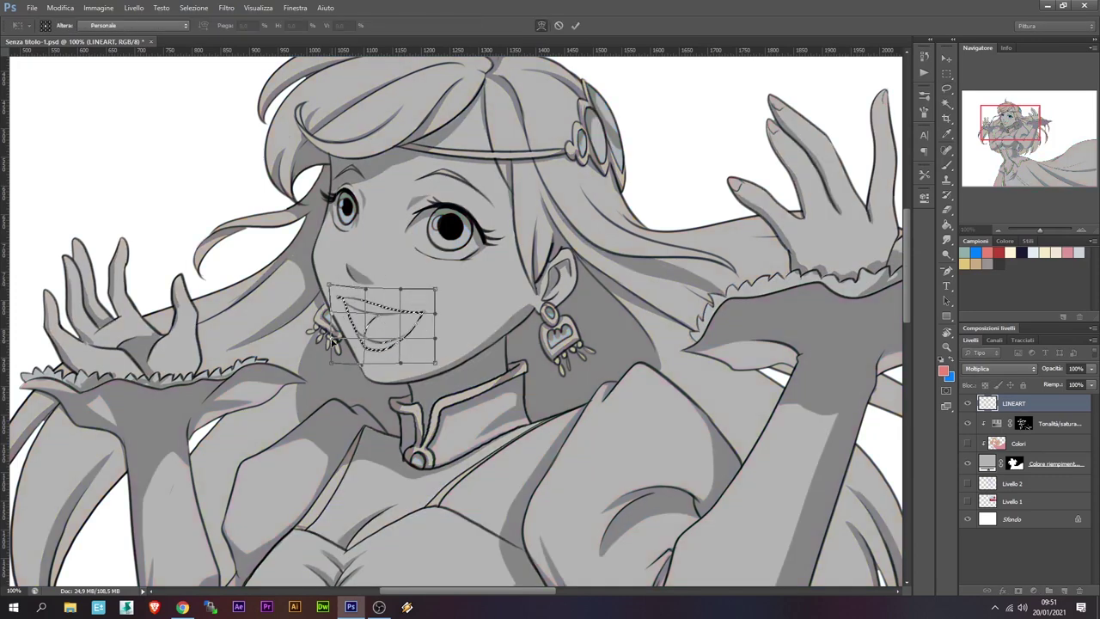
drag(328, 303, 340, 365)
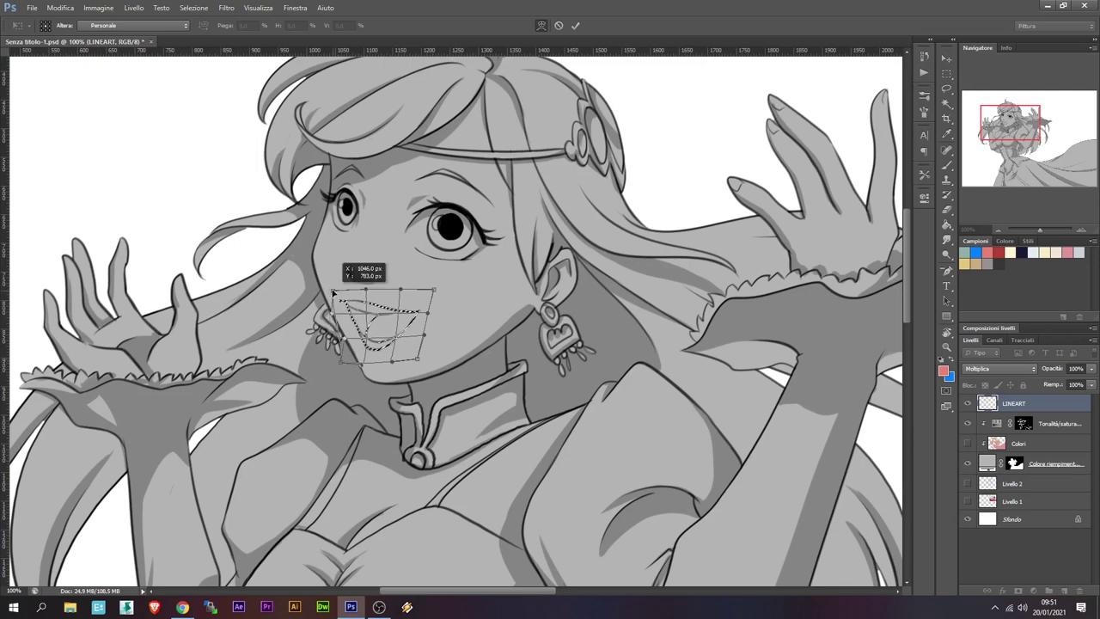
drag(341, 365, 361, 310)
drag(431, 316, 419, 312)
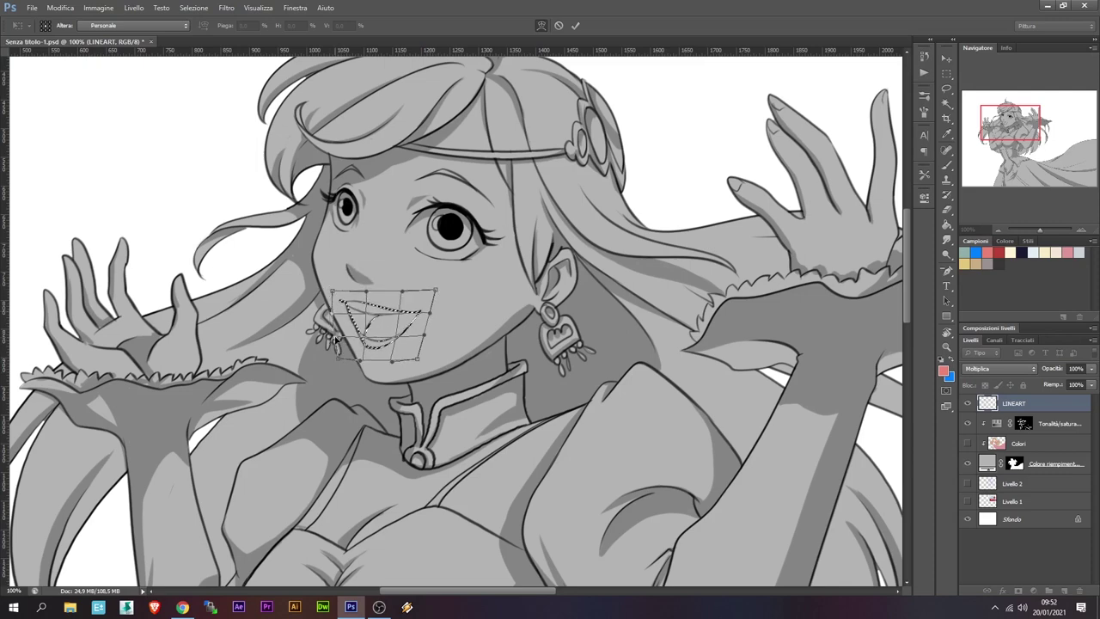
key(Return)
key(ctrl+d)
Target the hue/saturation layer mask with the brush and default colours
key(b)
key(alt+bracketleft)
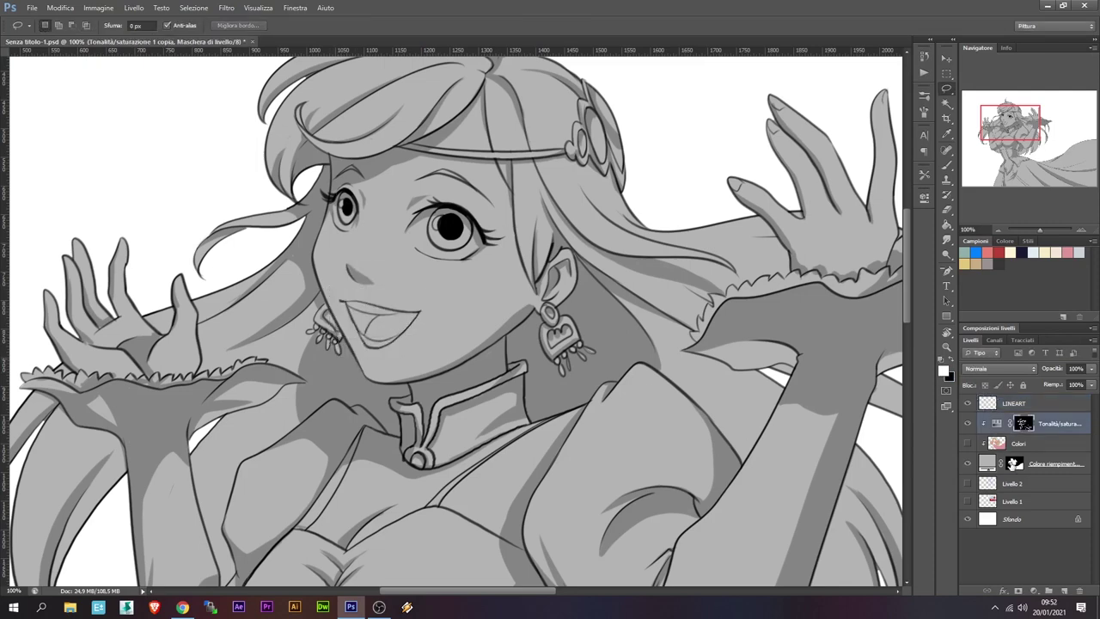
key(d)
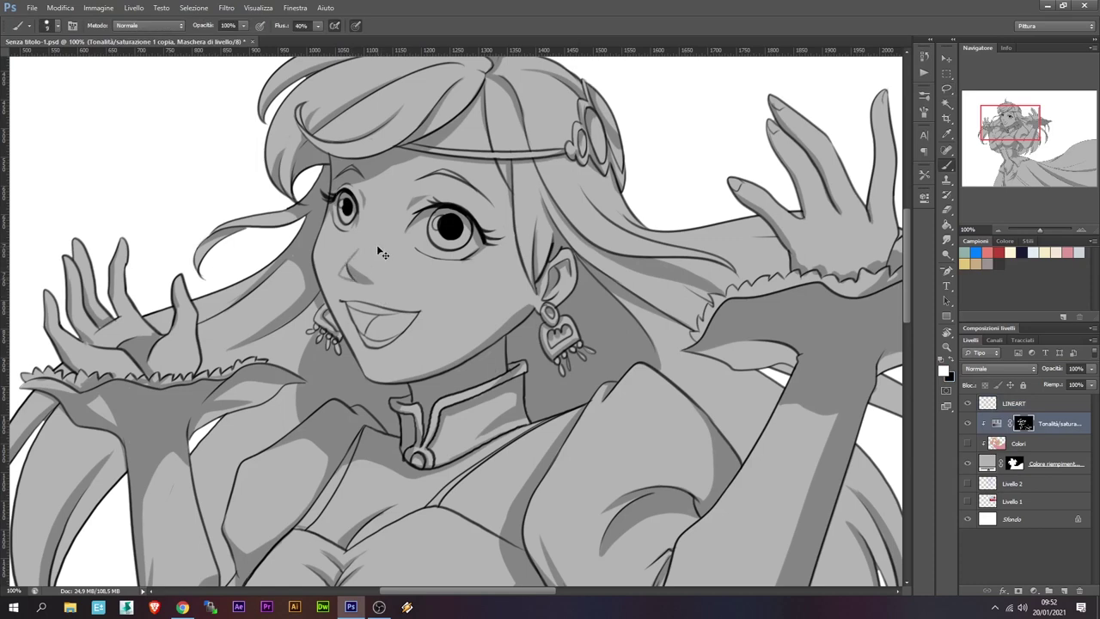
Zoom out to the whole figure and duplicate the hue/saturation shading layer with Ctrl+J
key(x)
key(x)
key(x)
key(x)
key(x)
key(x)
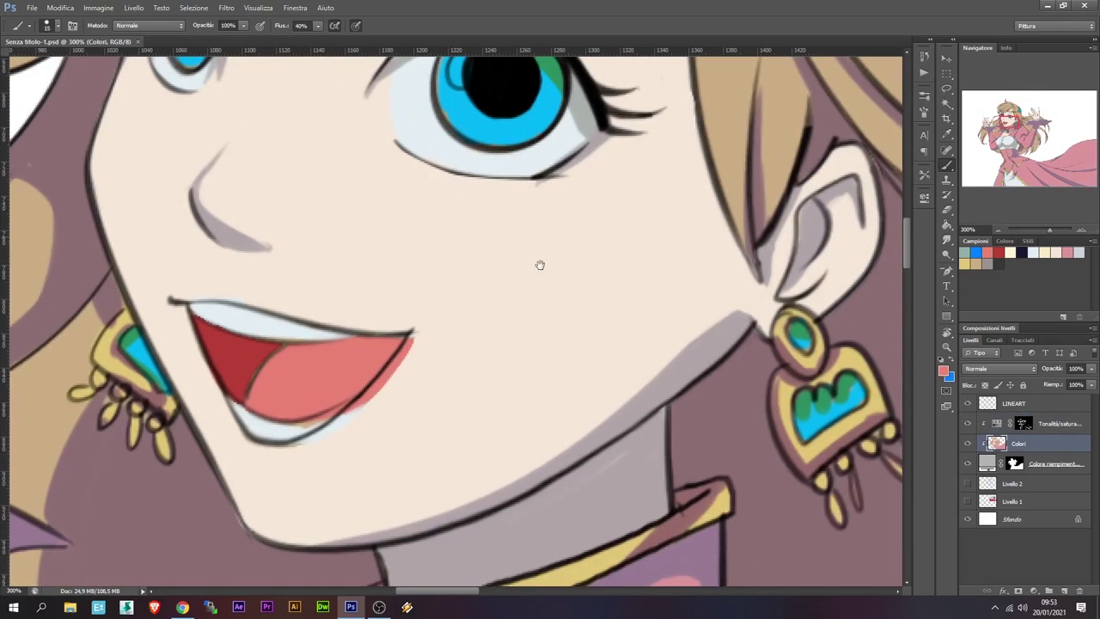
key(ctrl+minus)
key(x)
key(x)
key(x)
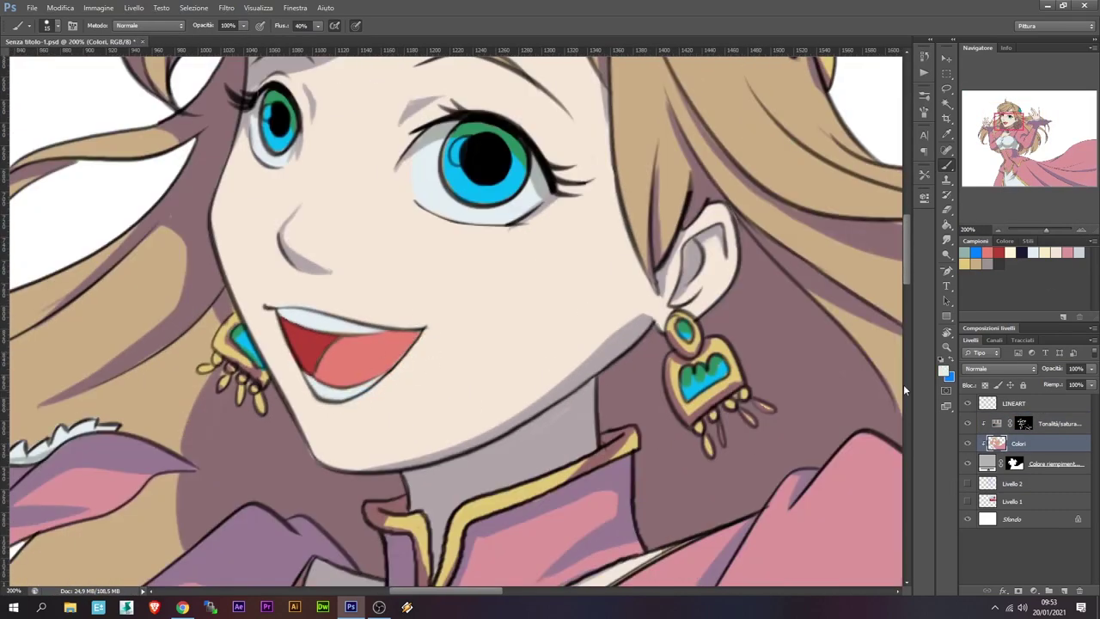
key(ctrl+minus)
key(ctrl+minus)
key(ctrl+minus)
key(alt+bracketright)
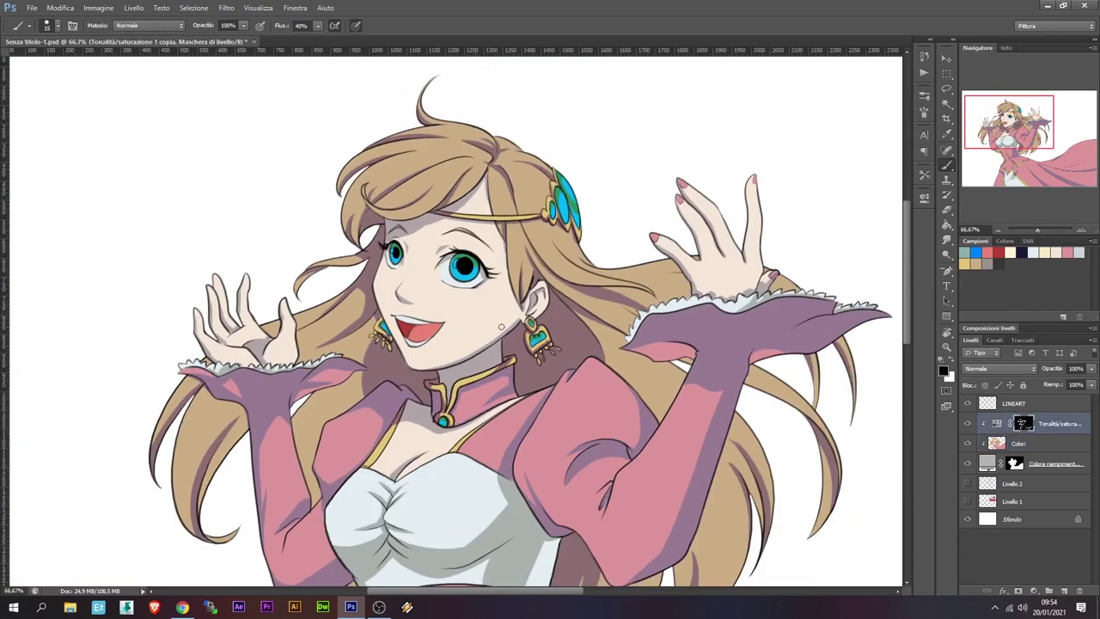
key(ctrl+j)
right_click(1057, 423)
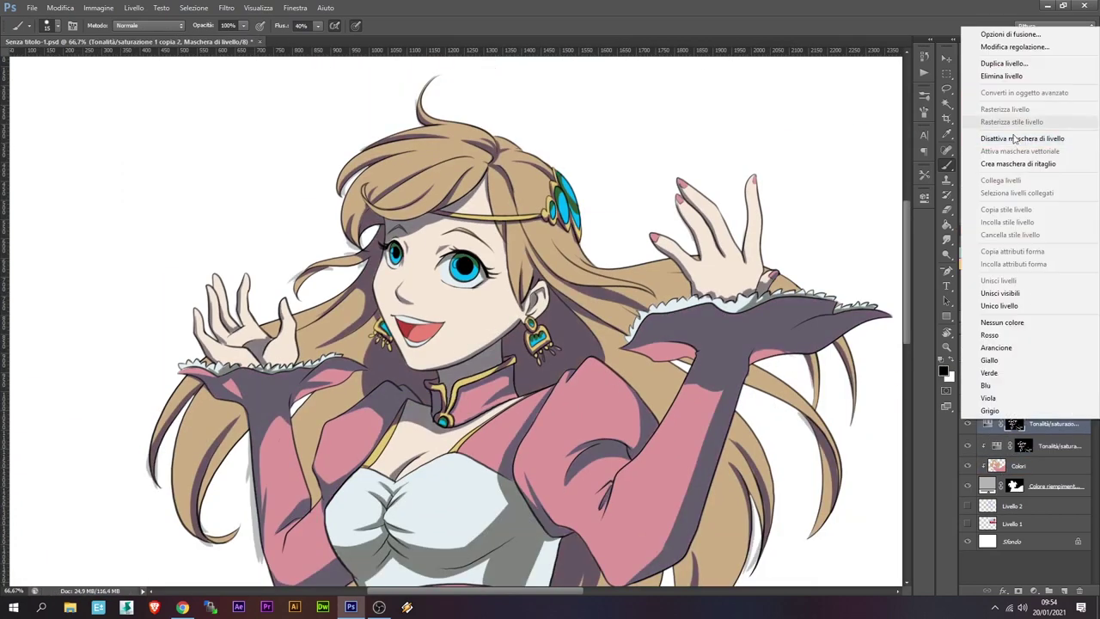
Set the duplicate's Hue/Saturation values to 26 and 26, then fill its mask to hide it
double_click(996, 423)
click(876, 280)
text(26)
key(Tab)
text(26)
key(Tab)
click(892, 191)
key(alt+BackSpace)
key(x)
Paint white highlights on the hair crown, around the headband and the left strand
drag(466, 157, 396, 209)
mouse_move(468, 184)
mouse_down()
mouse_move(460, 172)
mouse_move(482, 168)
mouse_move(426, 213)
mouse_move(469, 169)
mouse_up()
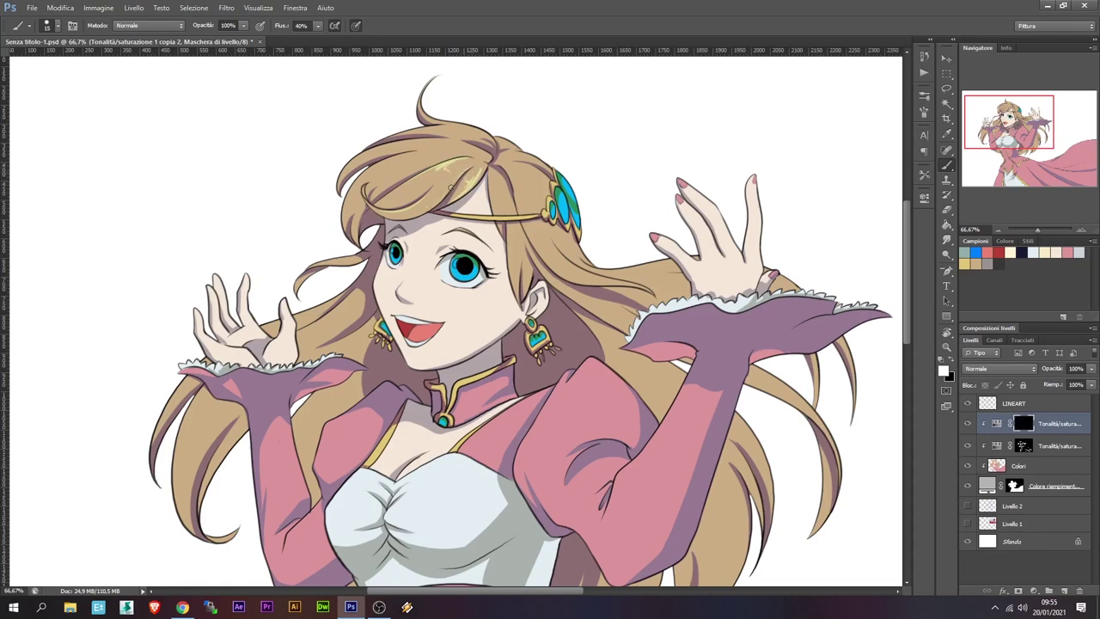
key(x)
key(x)
drag(448, 131, 433, 161)
drag(379, 199, 451, 174)
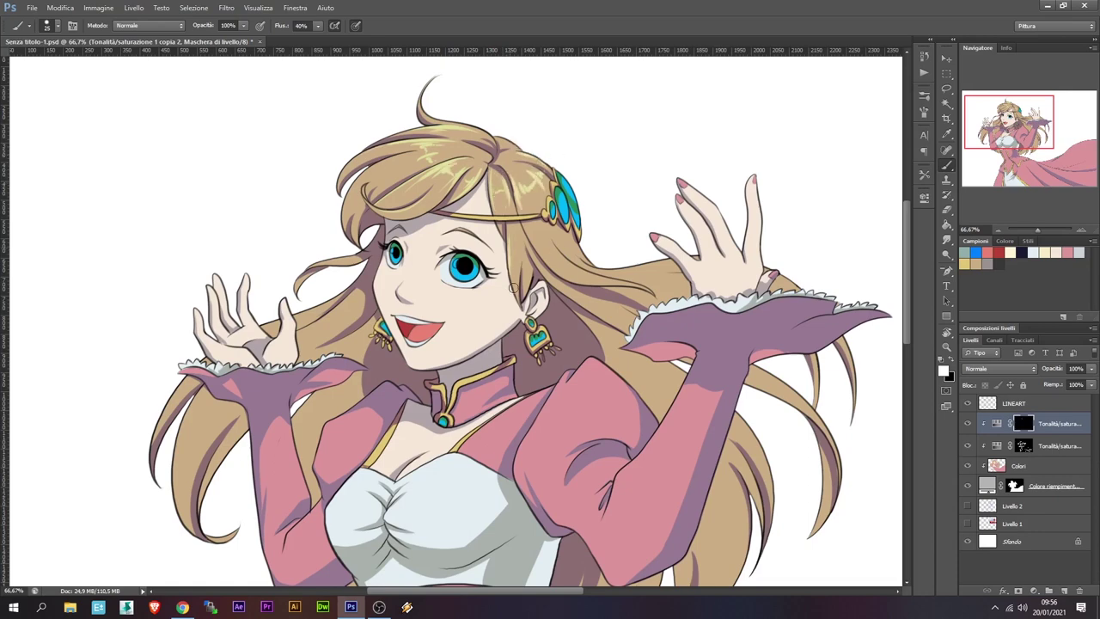
drag(345, 256, 352, 255)
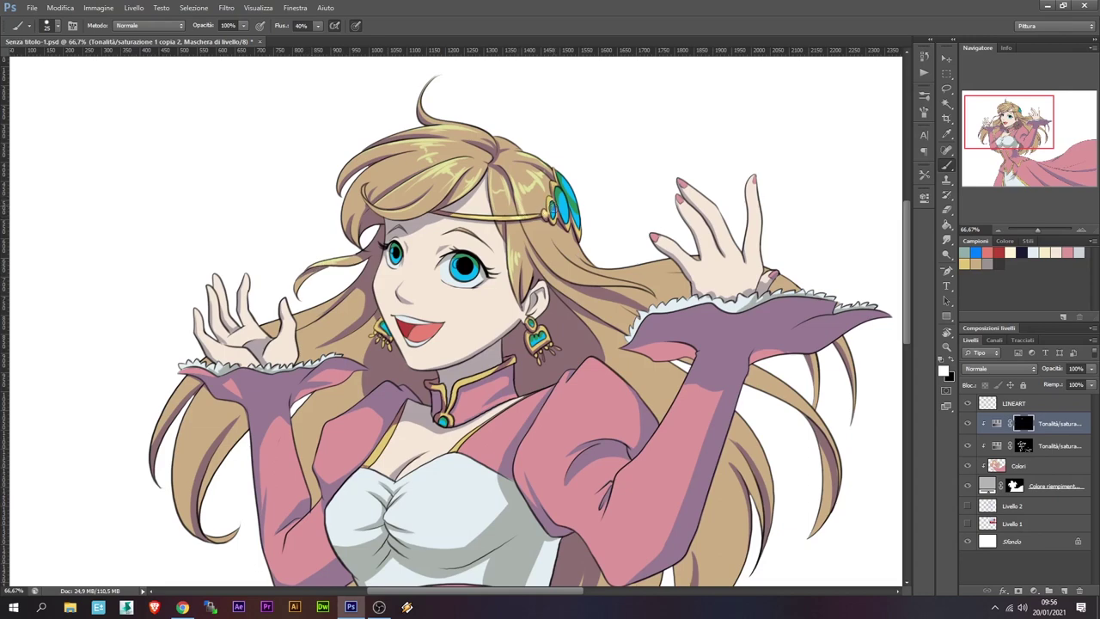
Enlarge the brush and highlight the hair near the right hand and below the sleeve
key(x)
key(x)
key(x)
key(x)
key(bracketright)
key(x)
key(x)
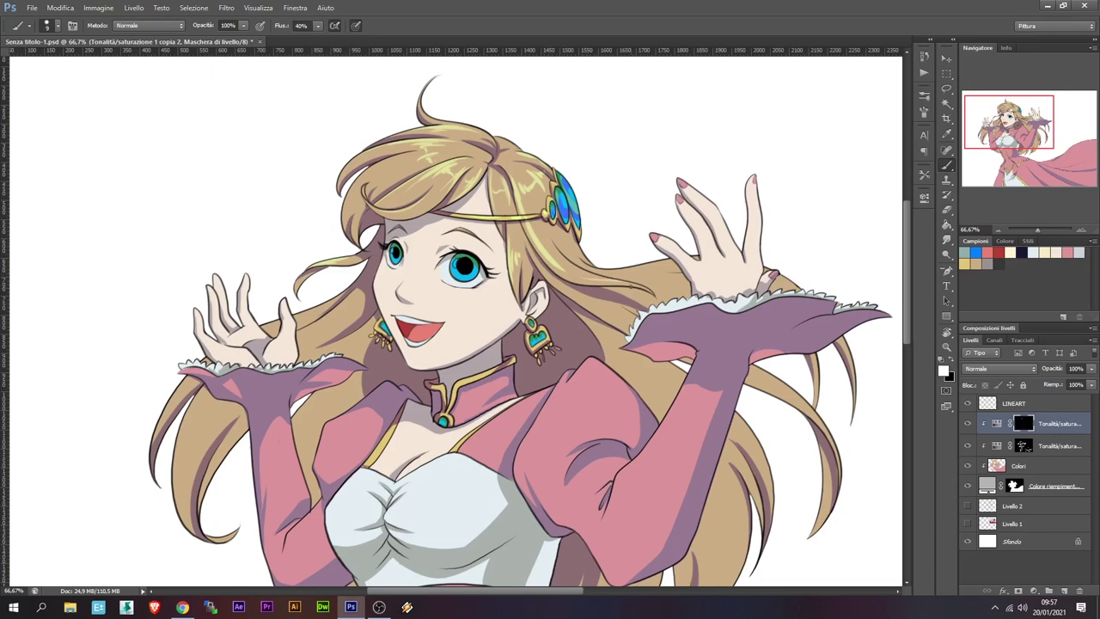
drag(641, 283, 686, 269)
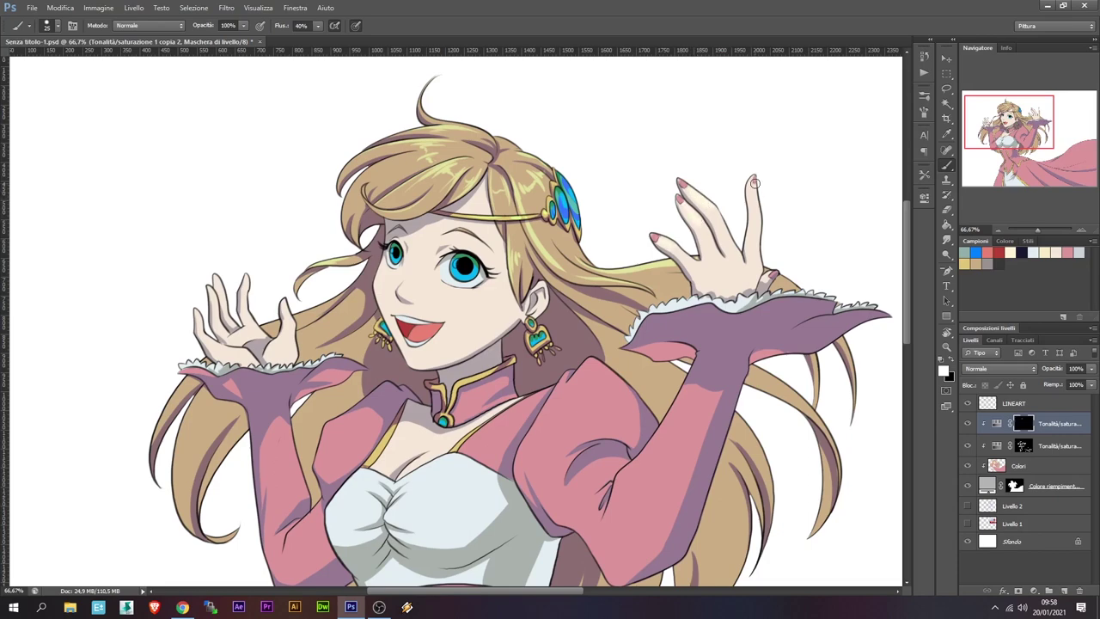
drag(817, 361, 796, 397)
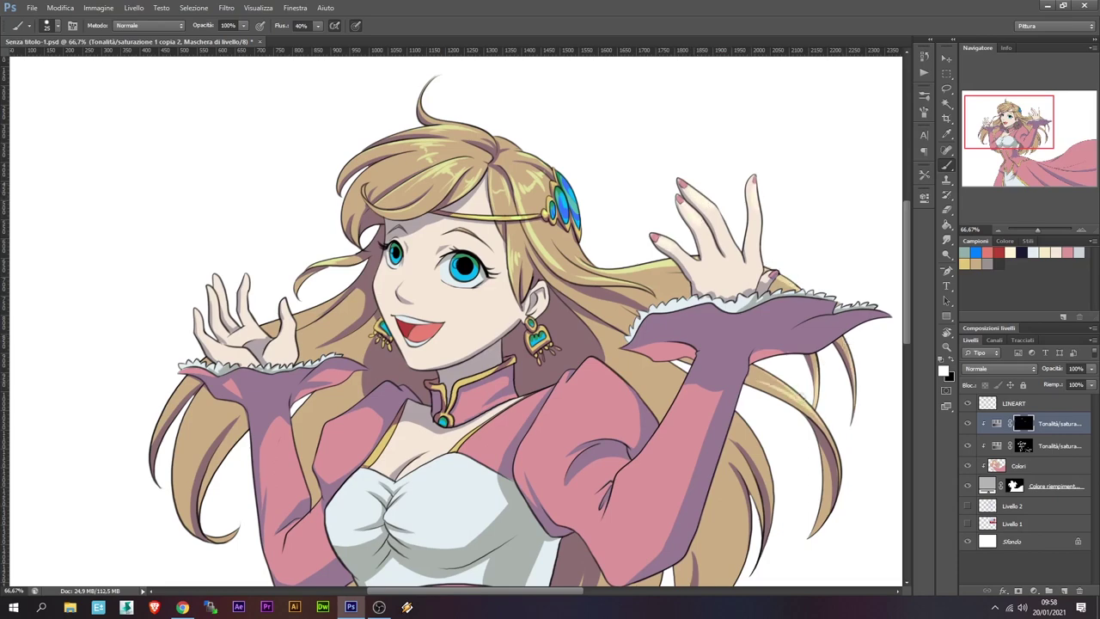
drag(829, 510, 810, 528)
key(x)
key(x)
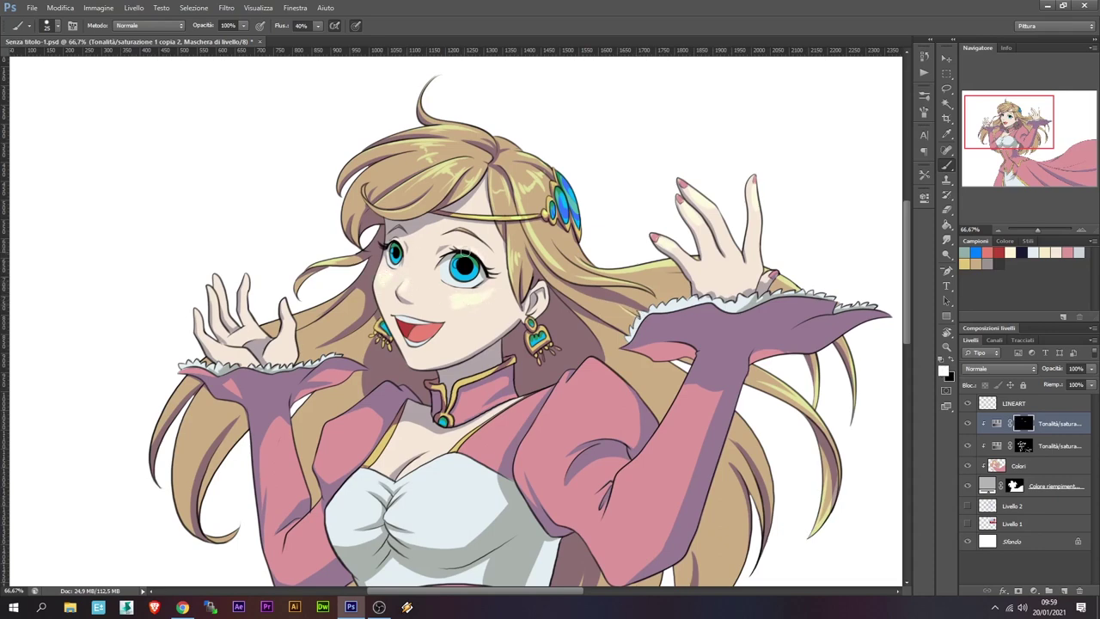
key(r)
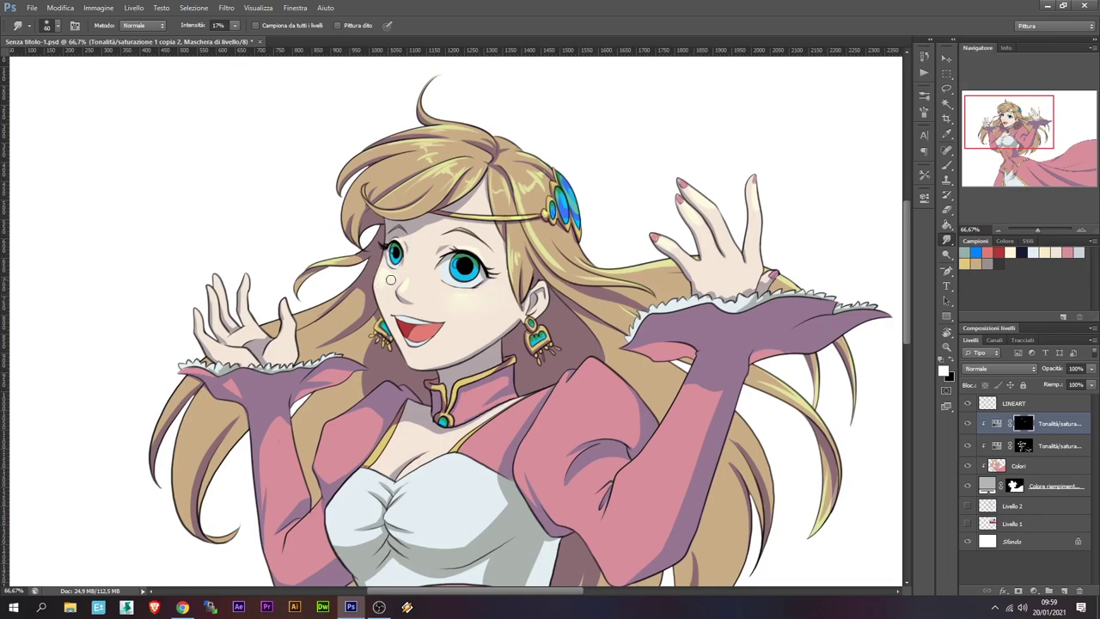
key(b)
click(1021, 405)
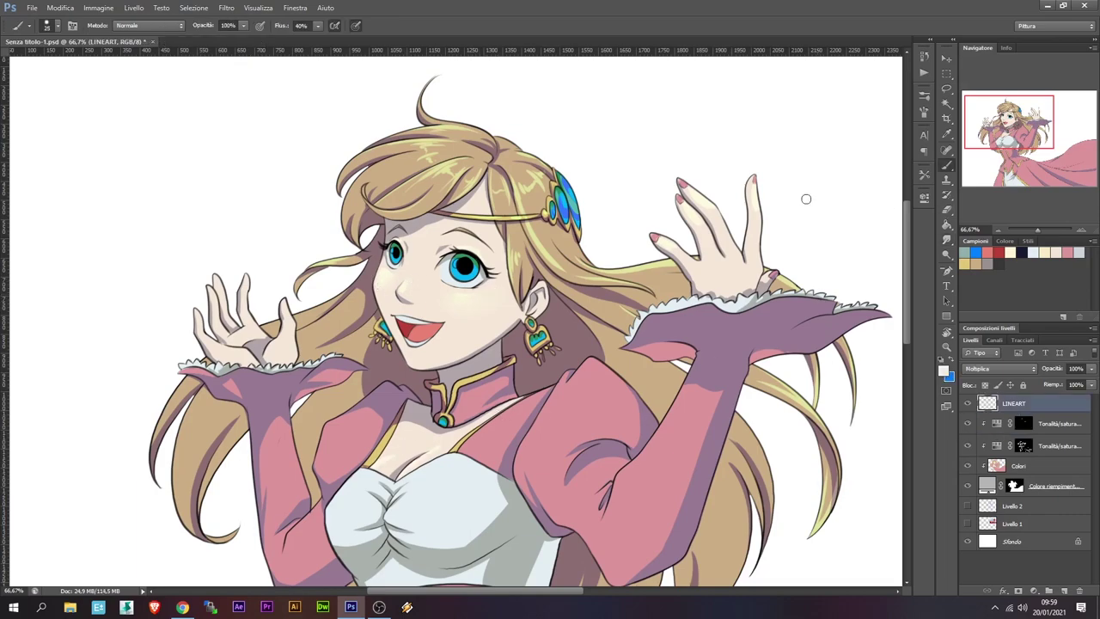
key(ctrl+plus)
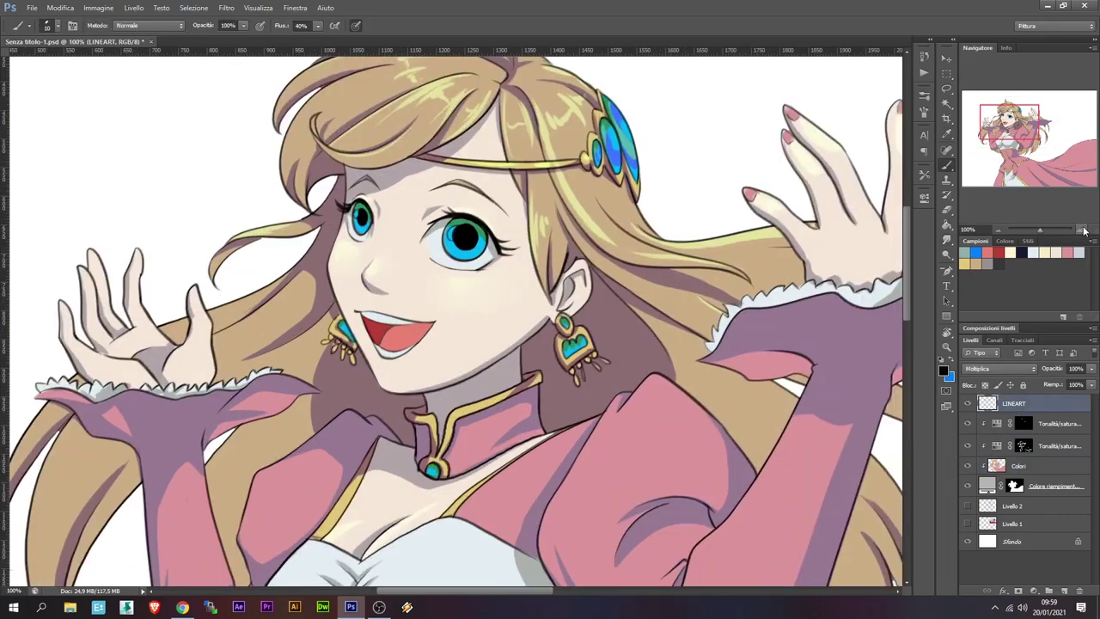
scroll(396, 288, down, 3)
key(e)
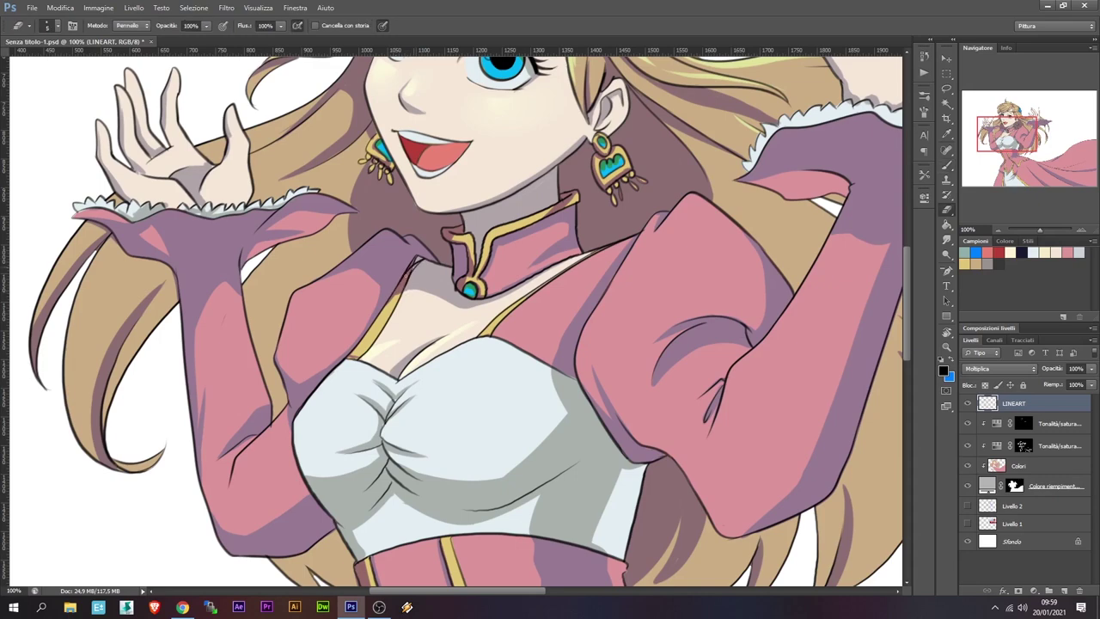
key(b)
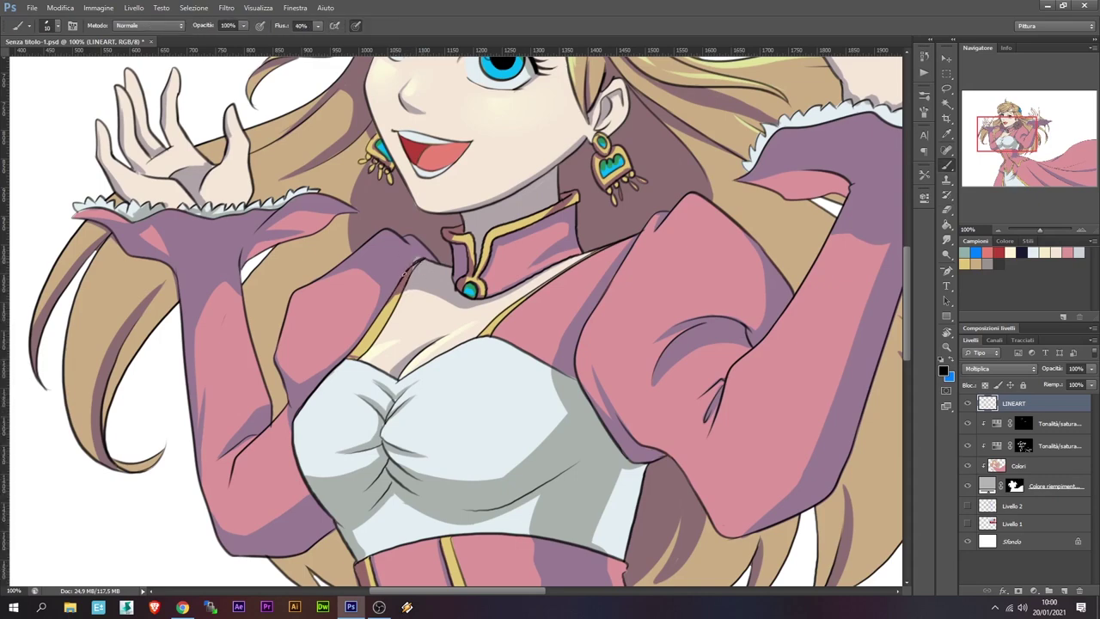
ctrl+click(382, 334)
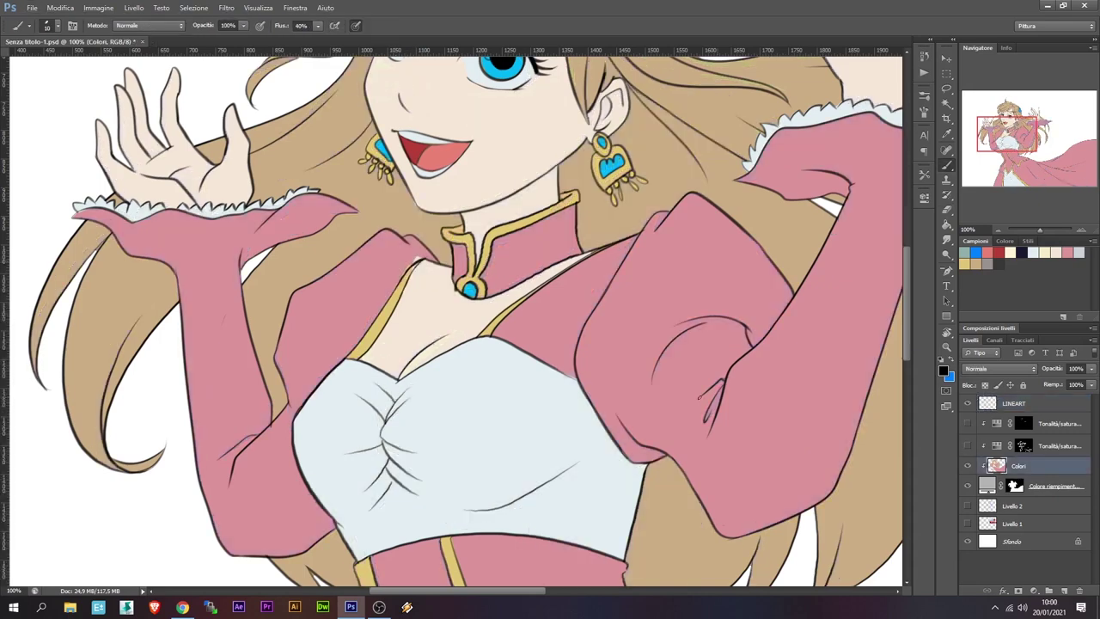
drag(967, 423, 968, 445)
key(ctrl+minus)
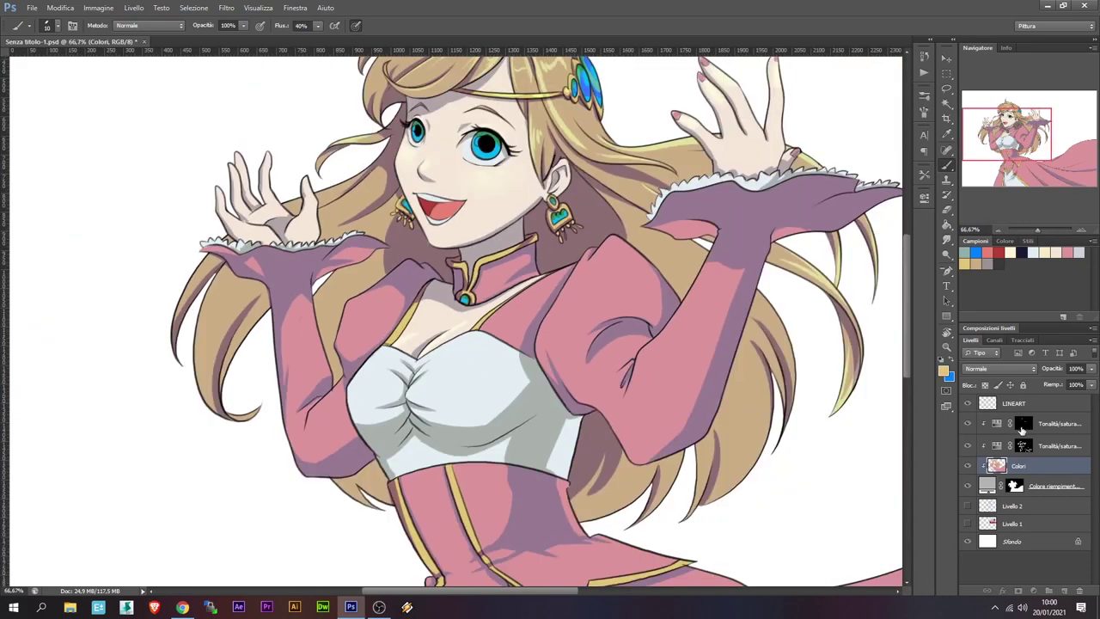
click(1023, 423)
key(bracketright)
key(bracketright)
key(bracketright)
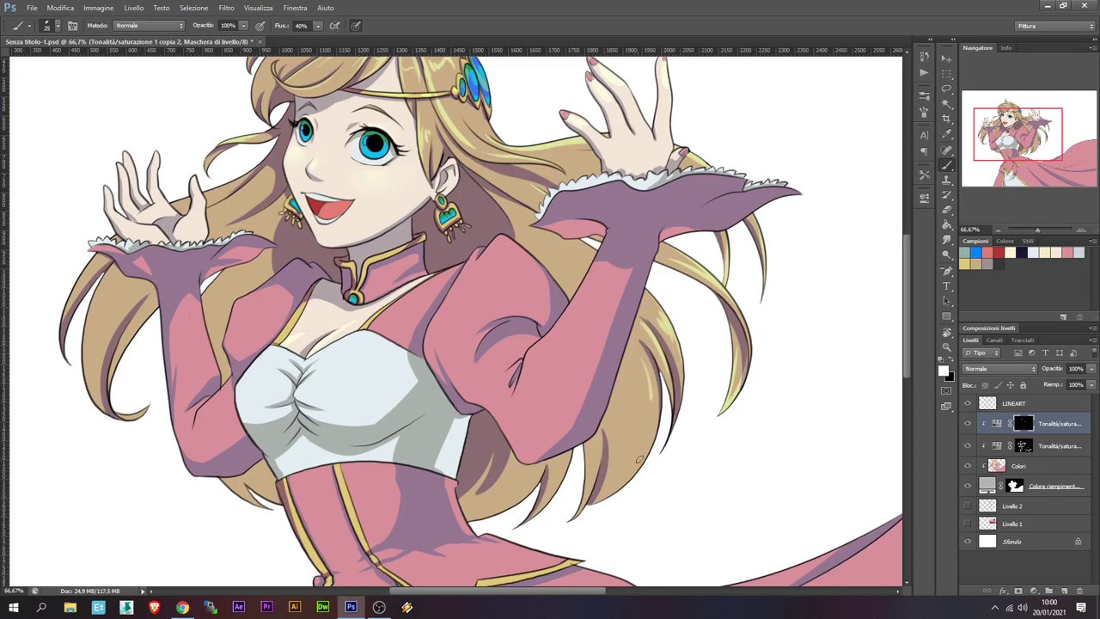
Paint light highlights along the right sleeve's upper edge and the left shoulder
drag(593, 277, 538, 354)
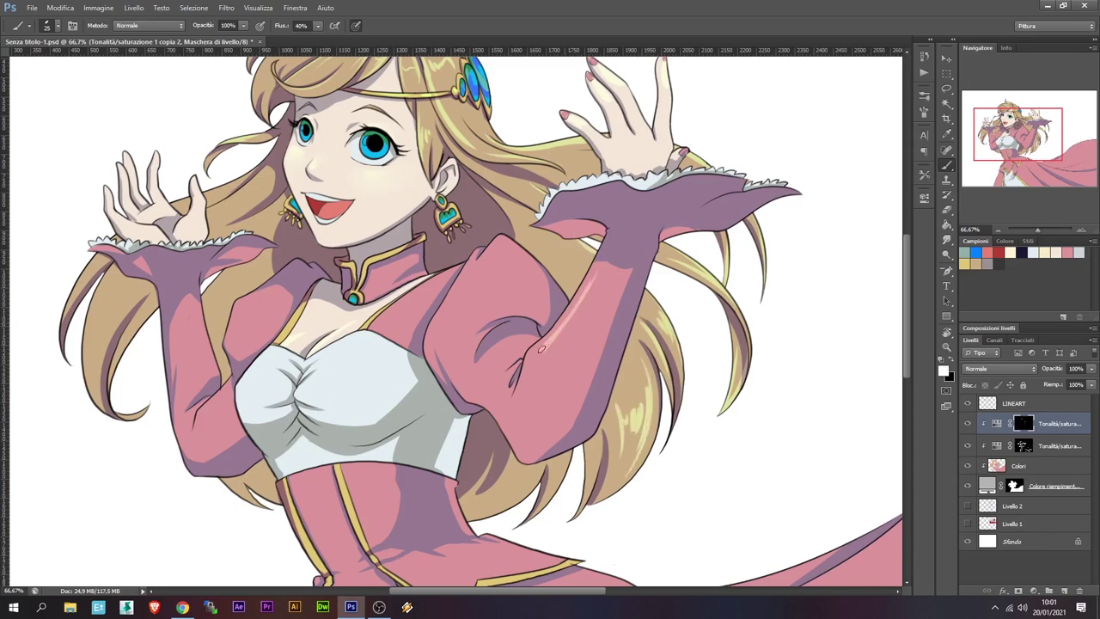
drag(506, 239, 431, 350)
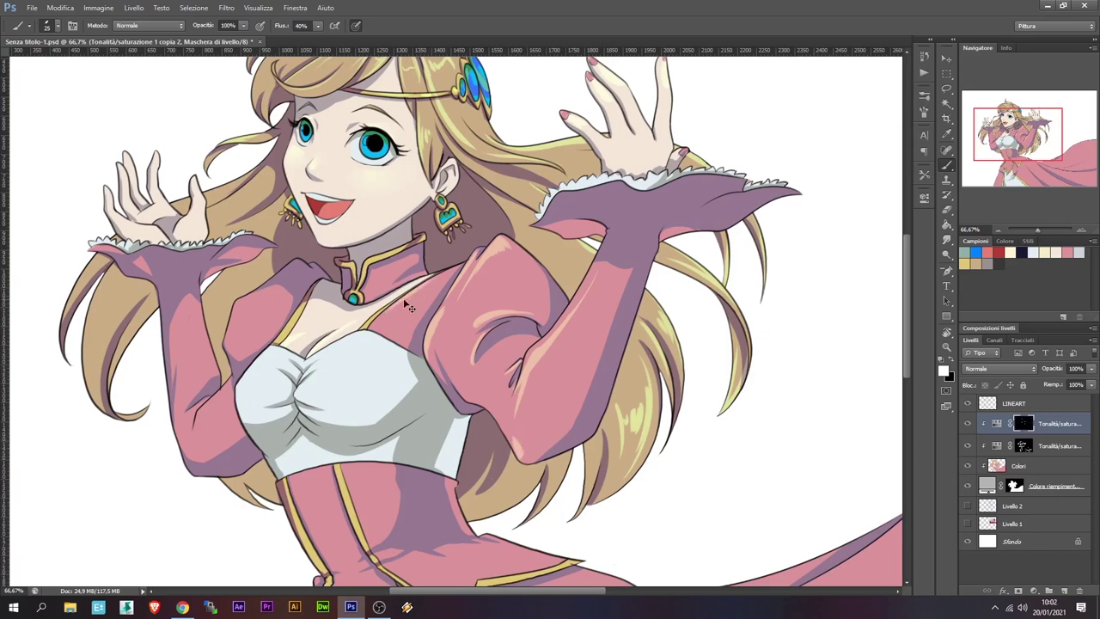
drag(257, 296, 232, 331)
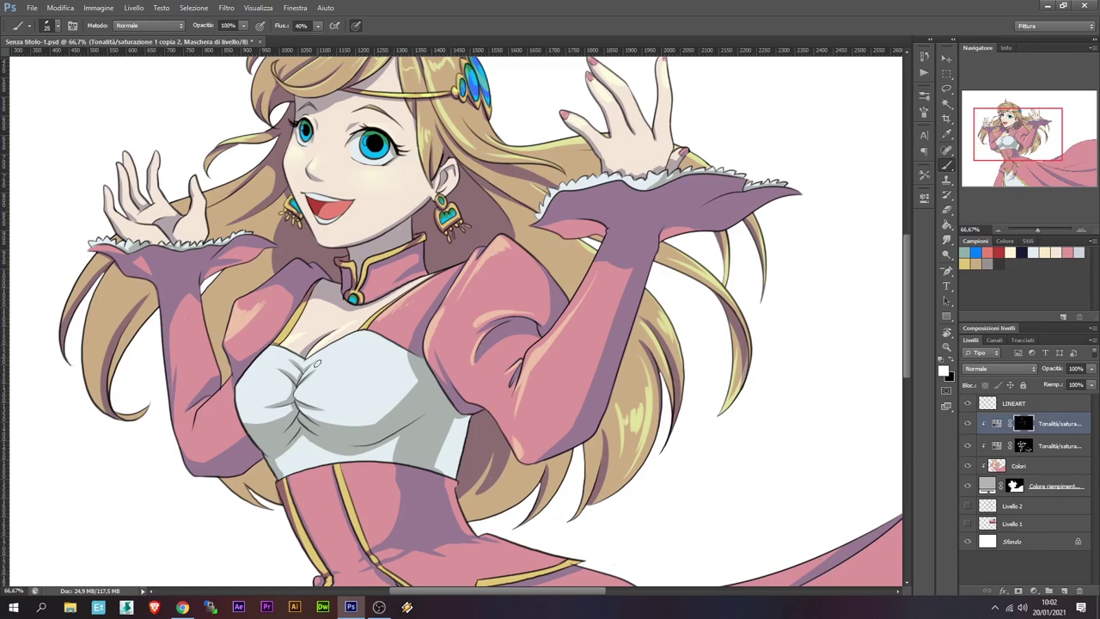
drag(364, 413, 485, 400)
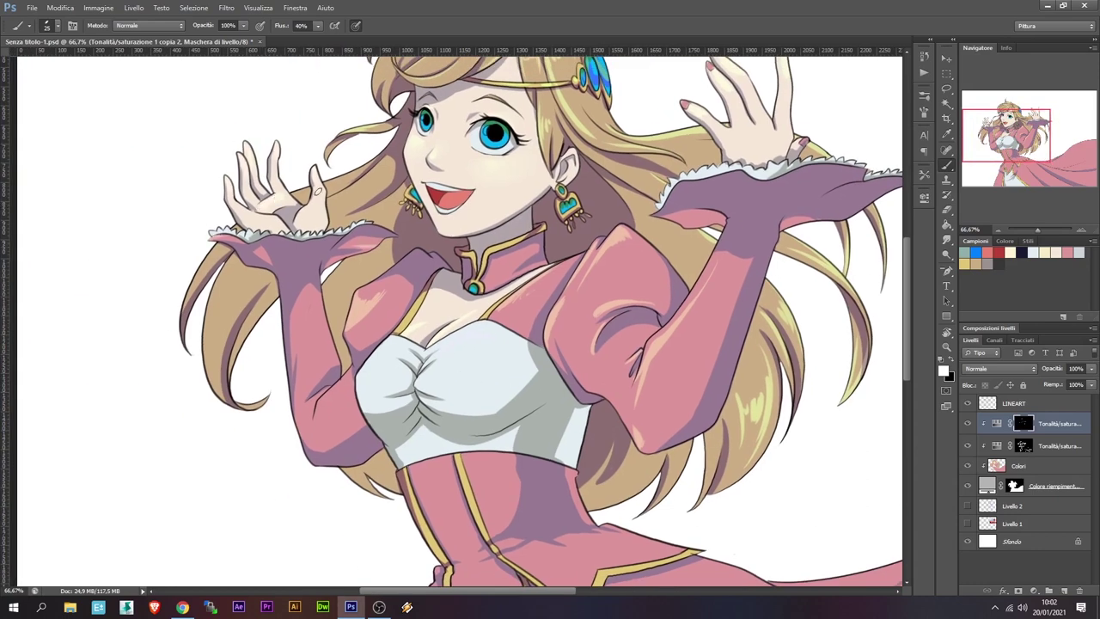
key(x)
key(x)
key(x)
key(x)
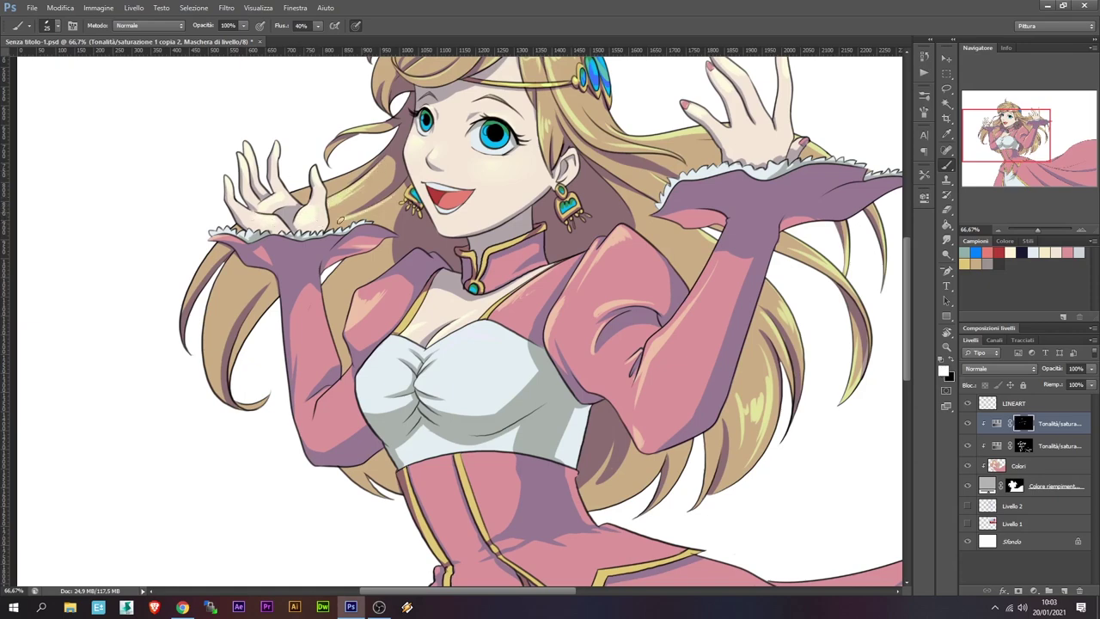
Highlight the left hair strand down to its tip, then pan down to the corset
drag(230, 301, 256, 380)
drag(206, 273, 231, 382)
drag(185, 254, 238, 341)
drag(184, 278, 196, 308)
drag(256, 405, 267, 500)
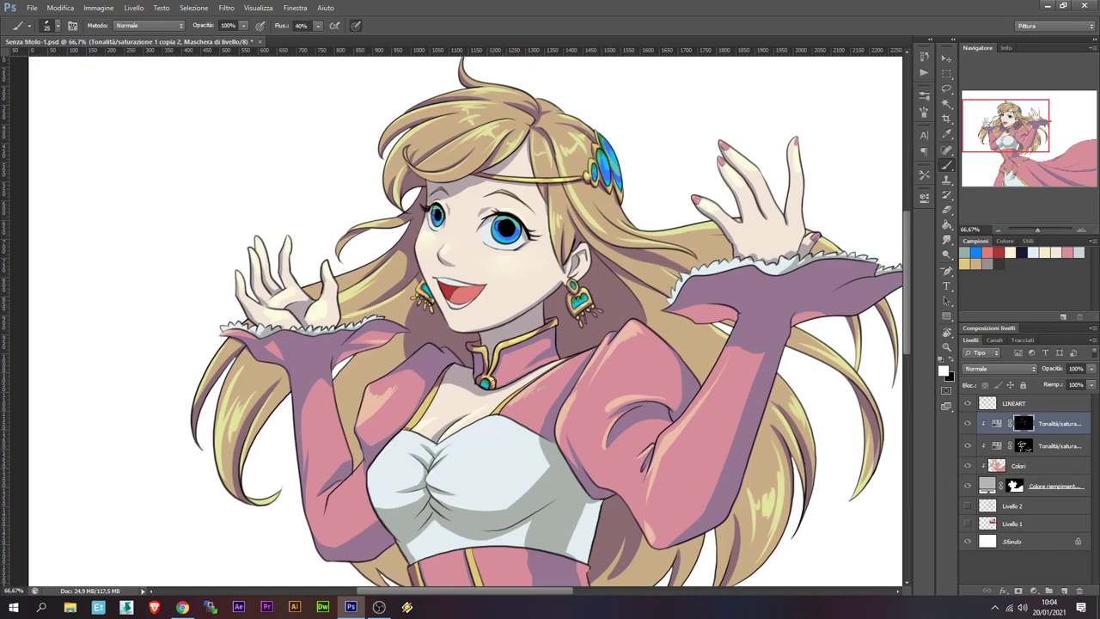
drag(523, 405, 455, 69)
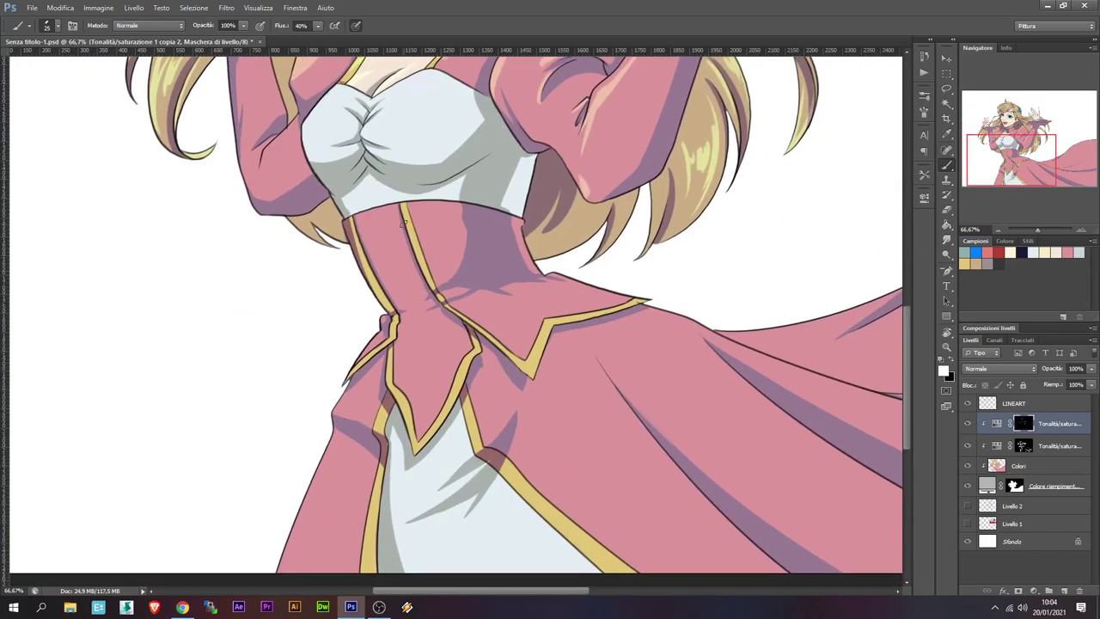
Paint glossy white highlights on the upper corset and the gold waist trim
drag(382, 235, 391, 268)
drag(364, 225, 400, 300)
mouse_move(449, 216)
mouse_down()
mouse_move(430, 220)
mouse_move(433, 267)
mouse_up()
mouse_move(416, 211)
mouse_down()
mouse_move(452, 208)
mouse_move(437, 270)
mouse_move(437, 232)
mouse_up()
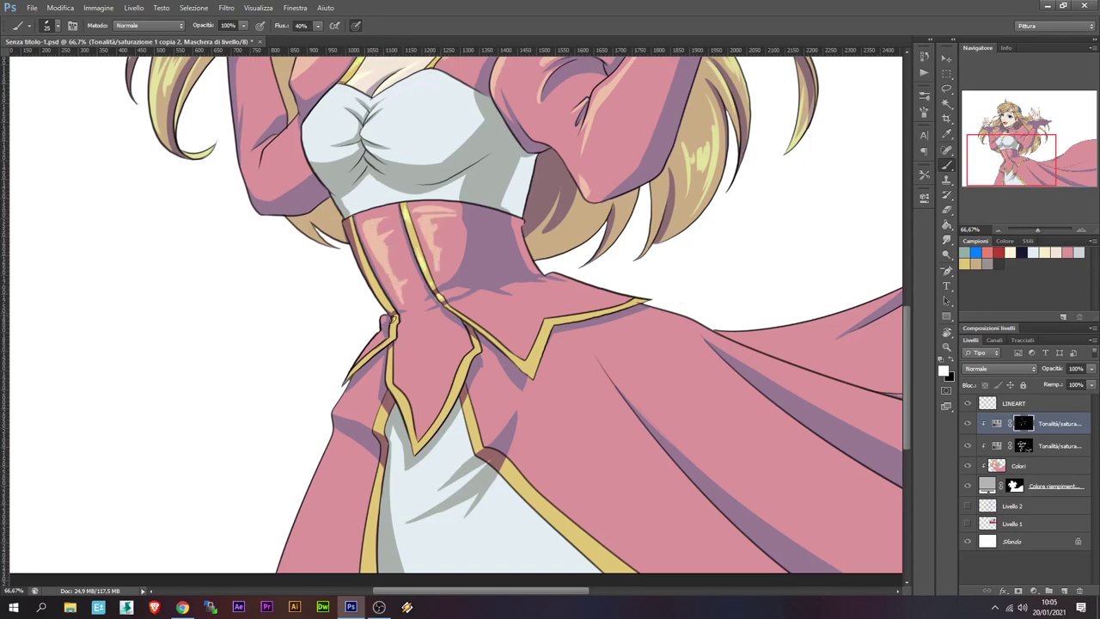
drag(497, 340, 522, 365)
drag(624, 294, 554, 280)
Refine the bodice-waist highlight with black and white strokes, then zoom out to 33.33%
key(x)
key(x)
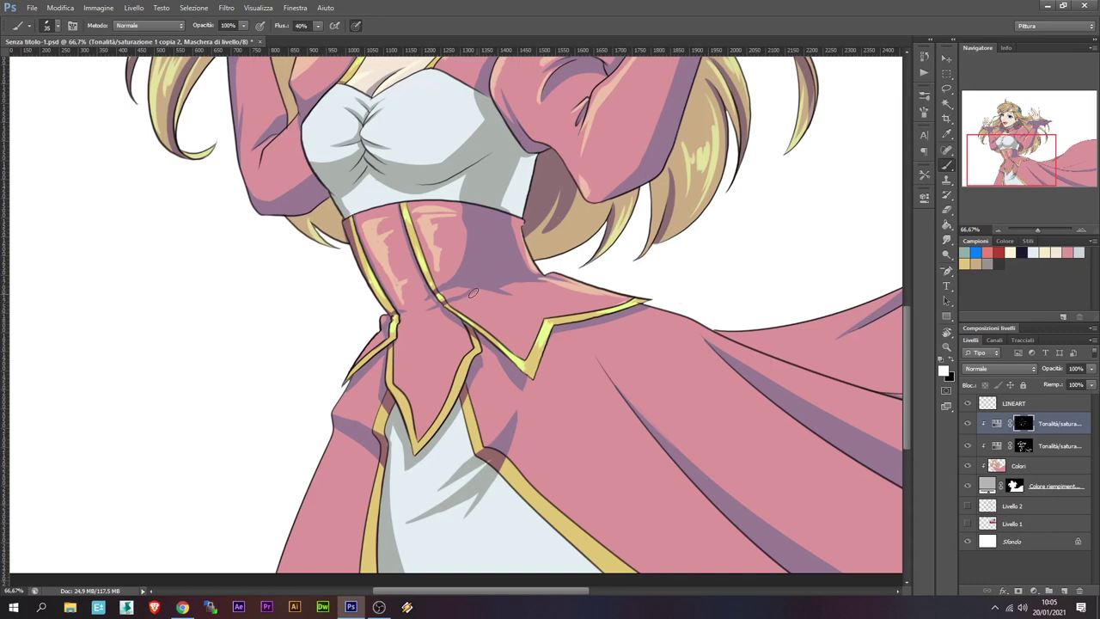
drag(476, 294, 524, 306)
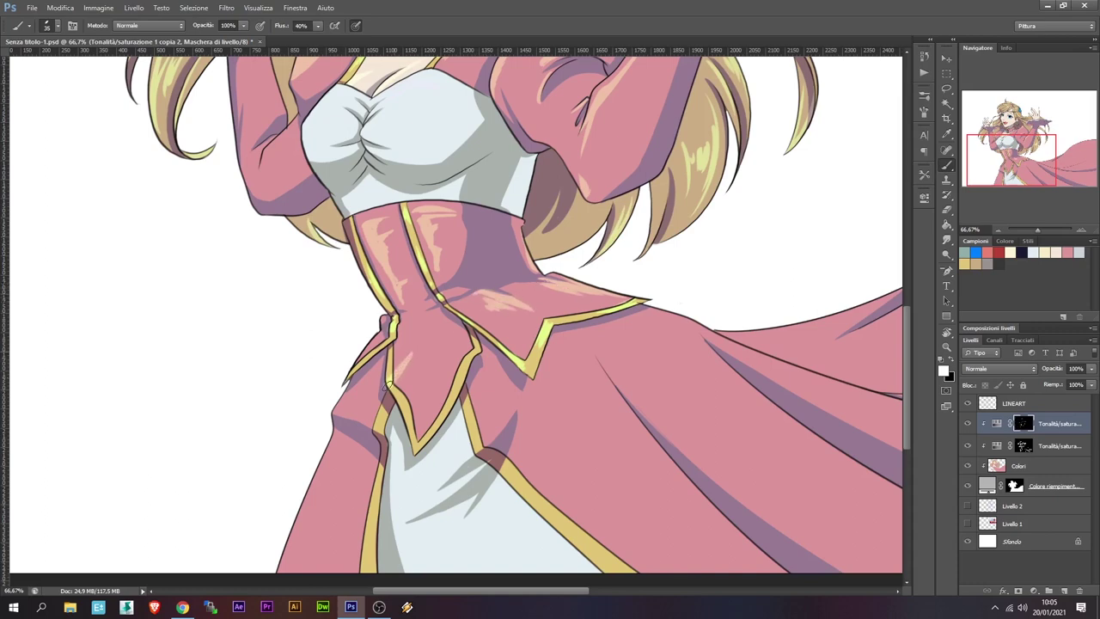
key(x)
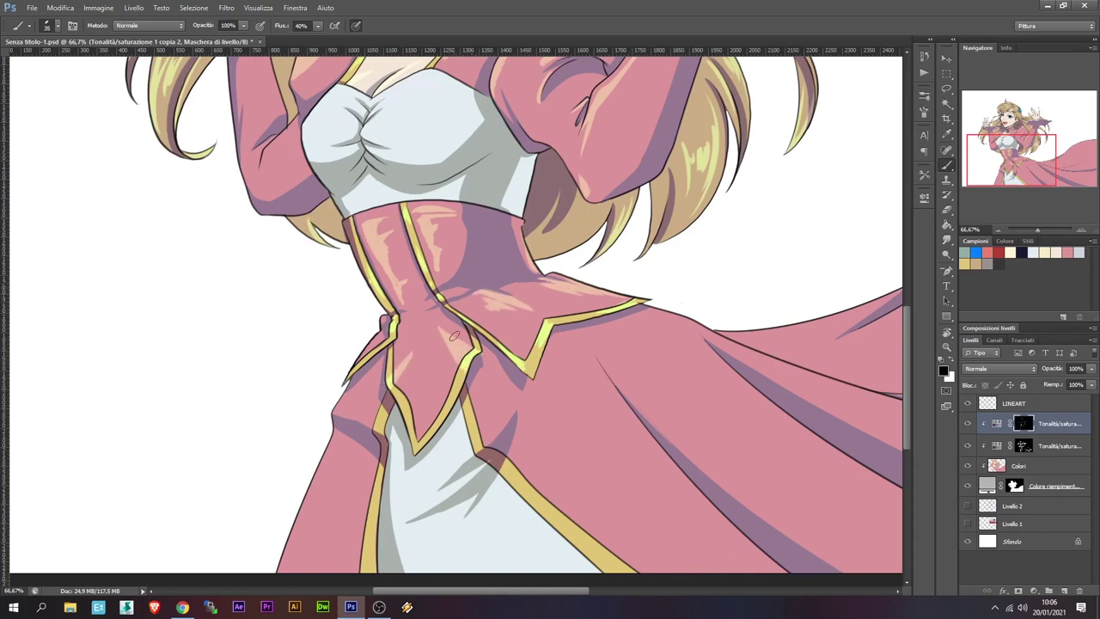
key(x)
key(x)
key(x)
scroll(472, 408, down, 2)
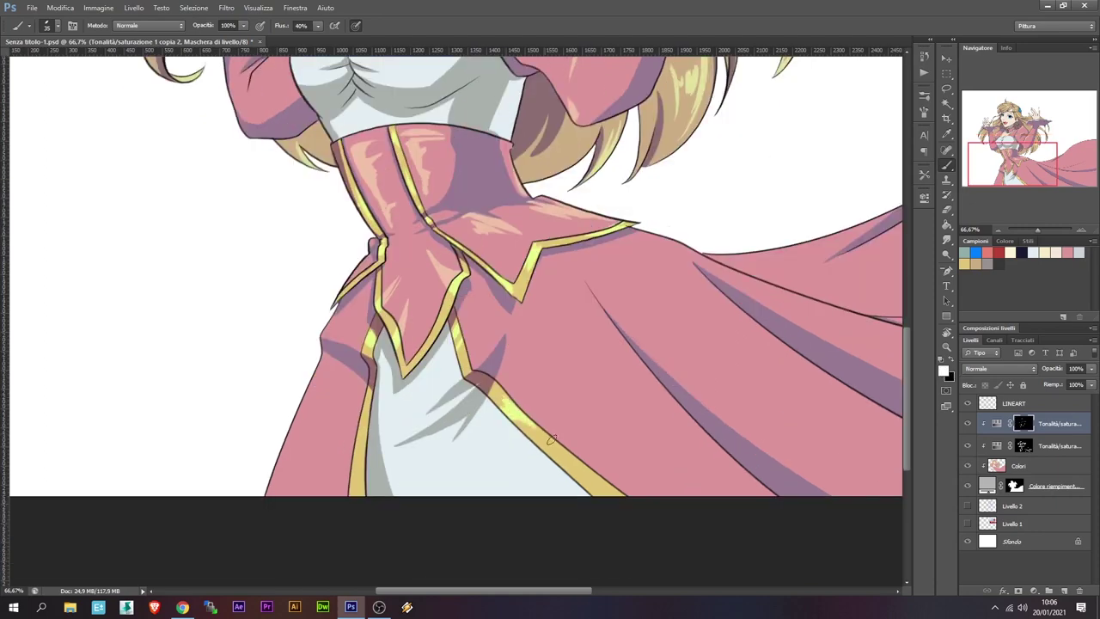
key(x)
key(ctrl+minus)
click(1002, 230)
click(951, 367)
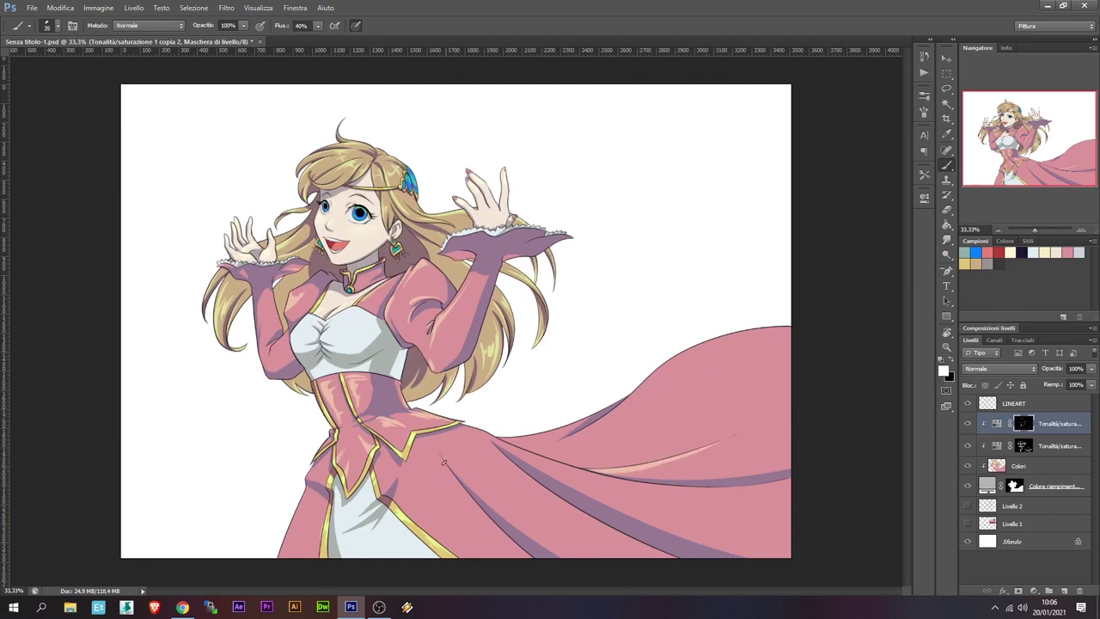
Brighten the lower-left and middle of the pink skirt on the Hue/Saturation copy mask
key(x)
key(x)
drag(309, 473, 301, 517)
mouse_move(399, 496)
mouse_down()
mouse_move(416, 454)
mouse_move(402, 507)
mouse_move(417, 466)
mouse_move(417, 510)
mouse_up()
key(x)
key(x)
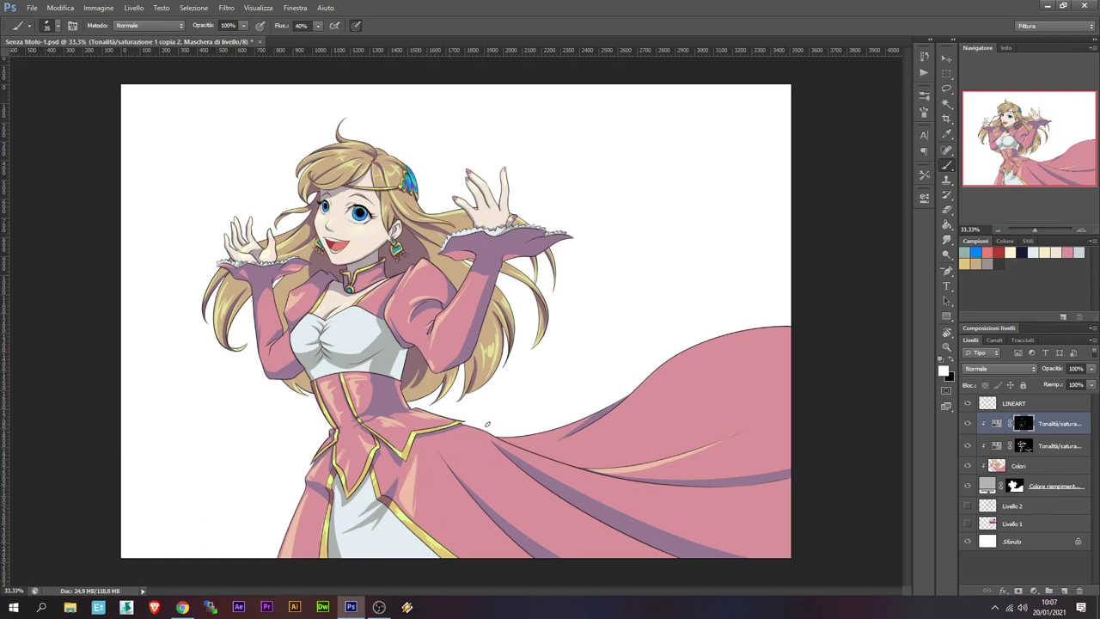
key(alt+bracketleft)
key(x)
key(x)
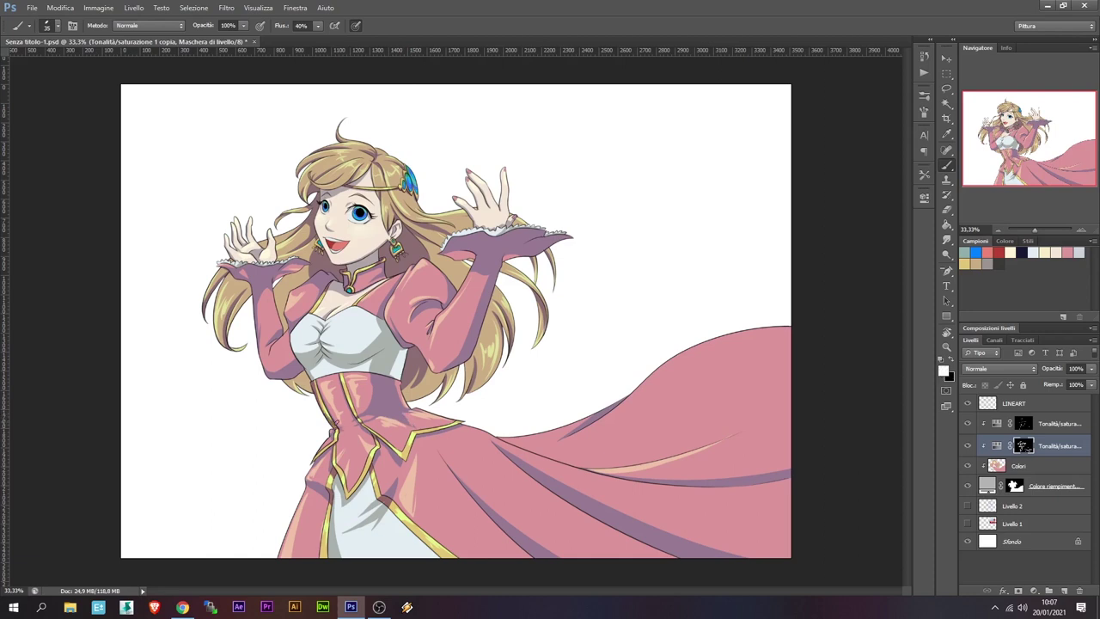
key(alt+bracketright)
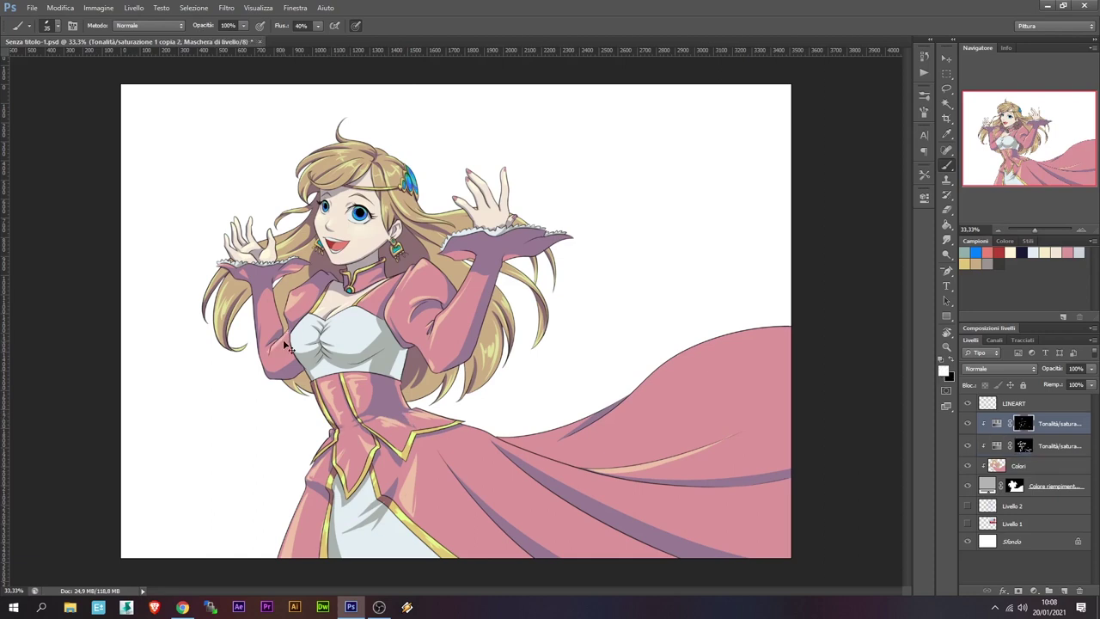
key(x)
Brush bright highlights along the upper edge of the pink cape
key(x)
drag(560, 440, 778, 333)
mouse_move(653, 379)
mouse_down()
mouse_move(787, 332)
mouse_move(670, 365)
mouse_move(598, 427)
mouse_up()
key(x)
key(x)
mouse_move(700, 370)
mouse_down()
mouse_move(795, 350)
mouse_move(741, 366)
mouse_up()
Select the cape and skirt area and paint peach highlight streaks along the lower cape and skirt
key(w)
click(640, 492)
key(b)
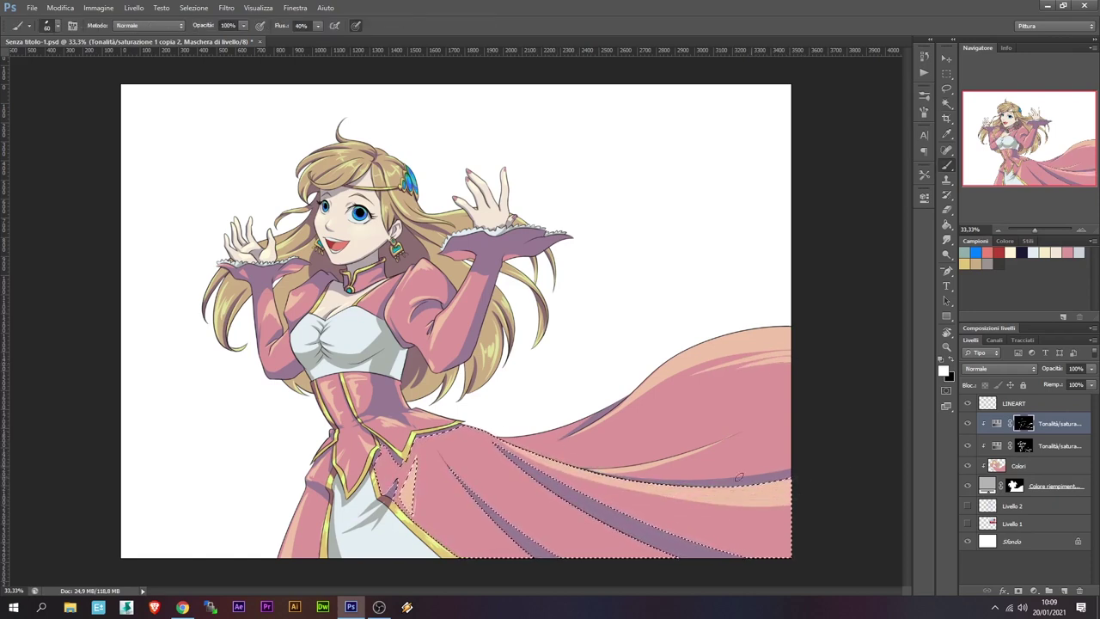
drag(796, 494, 644, 509)
drag(765, 502, 674, 506)
drag(602, 537, 481, 452)
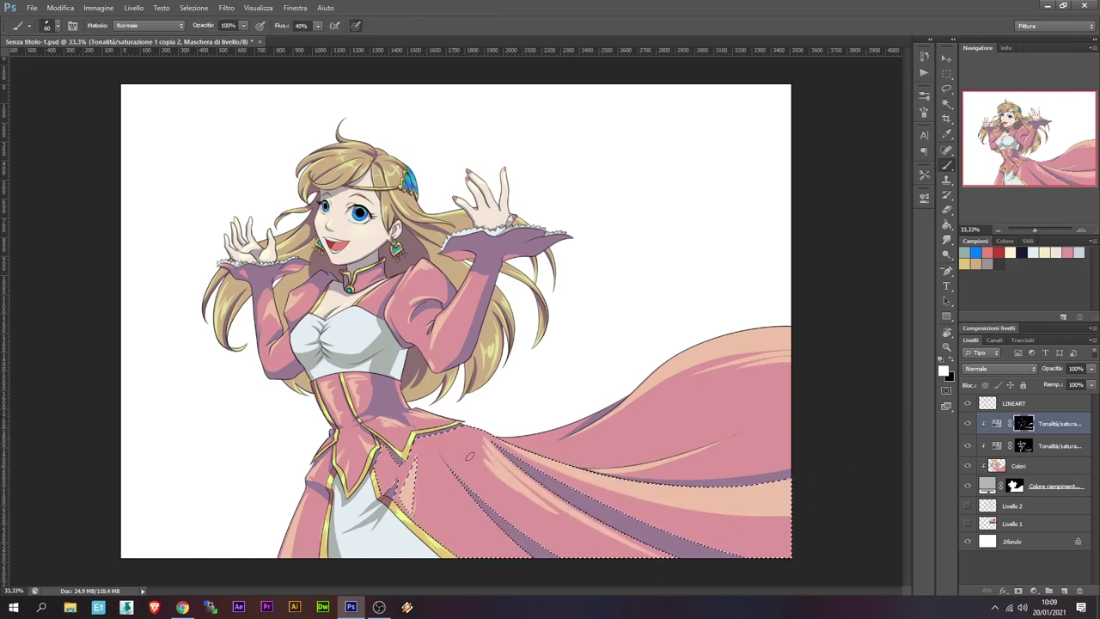
drag(516, 507, 471, 441)
key(x)
key(x)
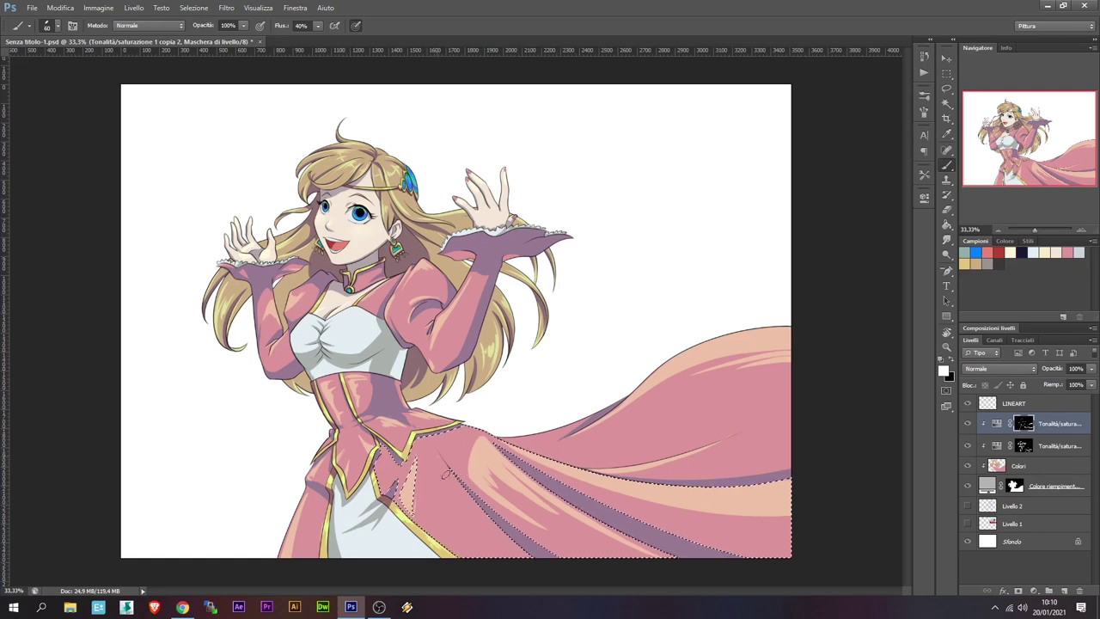
key(x)
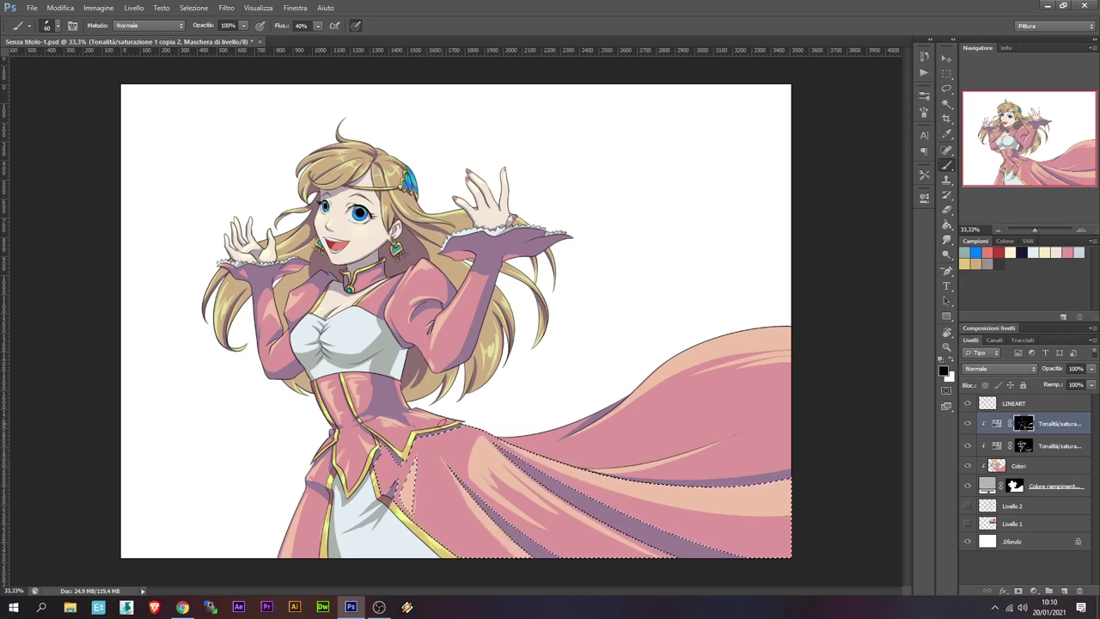
key(x)
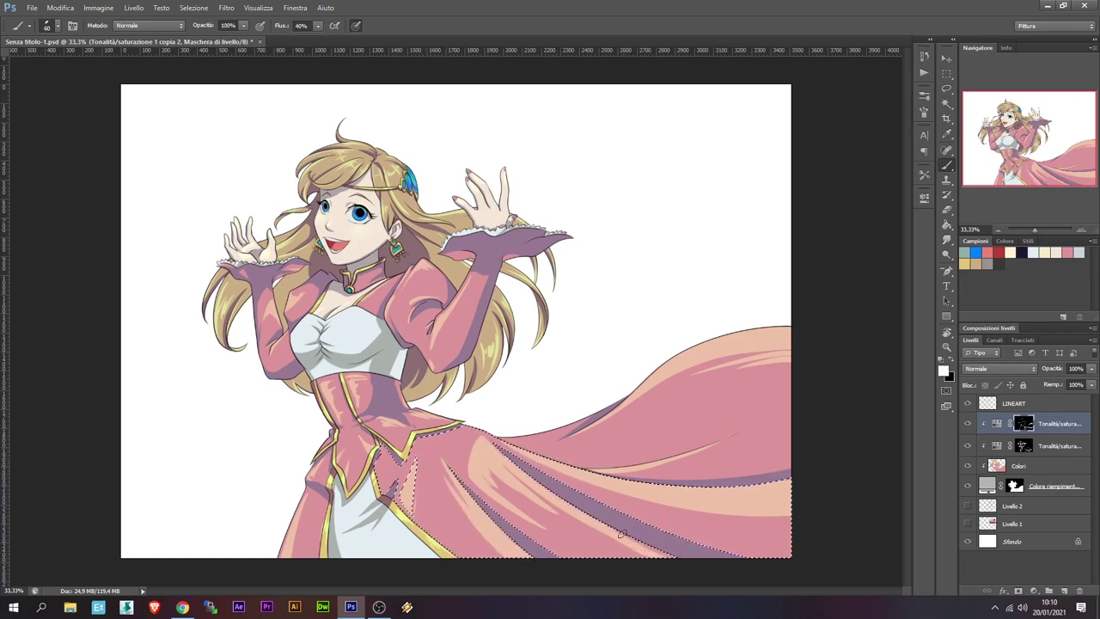
drag(546, 513, 497, 473)
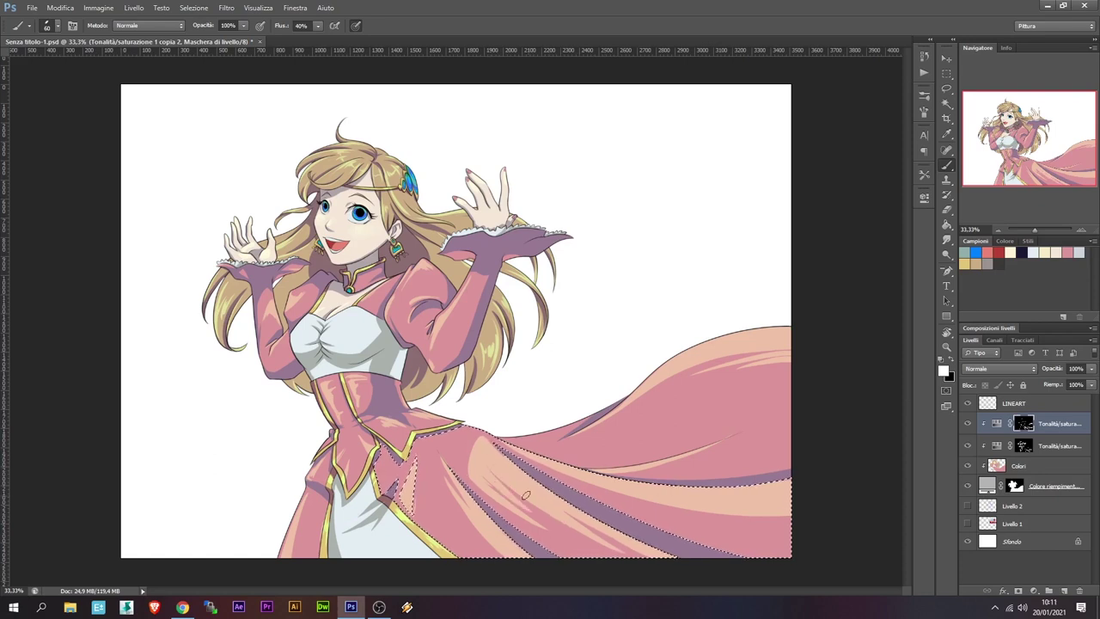
Deselect, save the document, and pick a brush for the Smudge tool
key(ctrl+d)
key(x)
key(x)
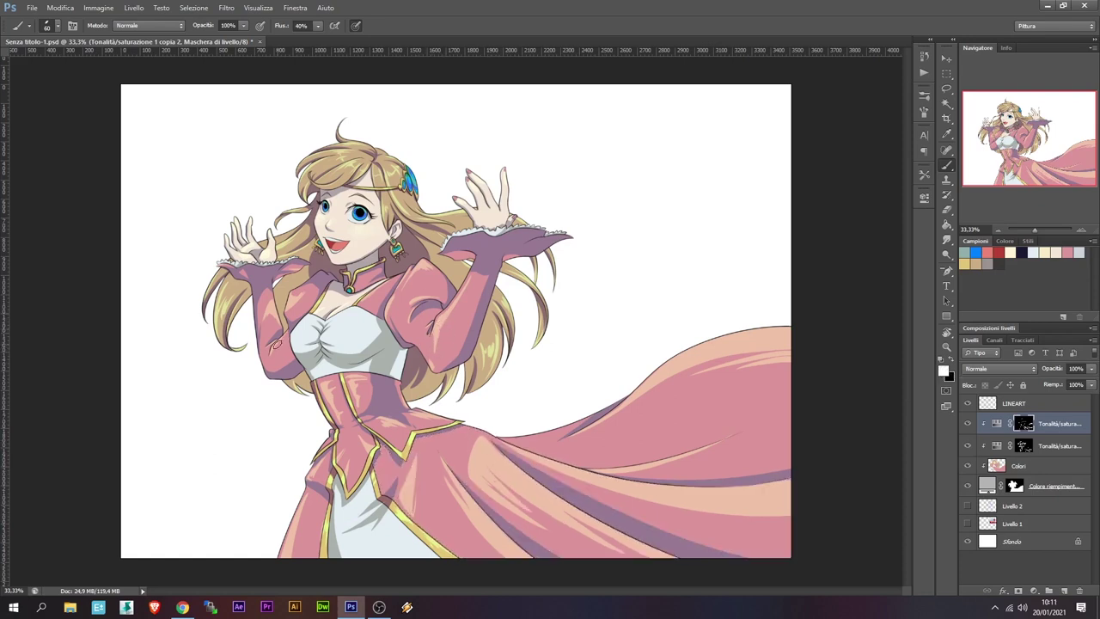
key(x)
key(ctrl+s)
key(r)
right_click(732, 357)
click(609, 361)
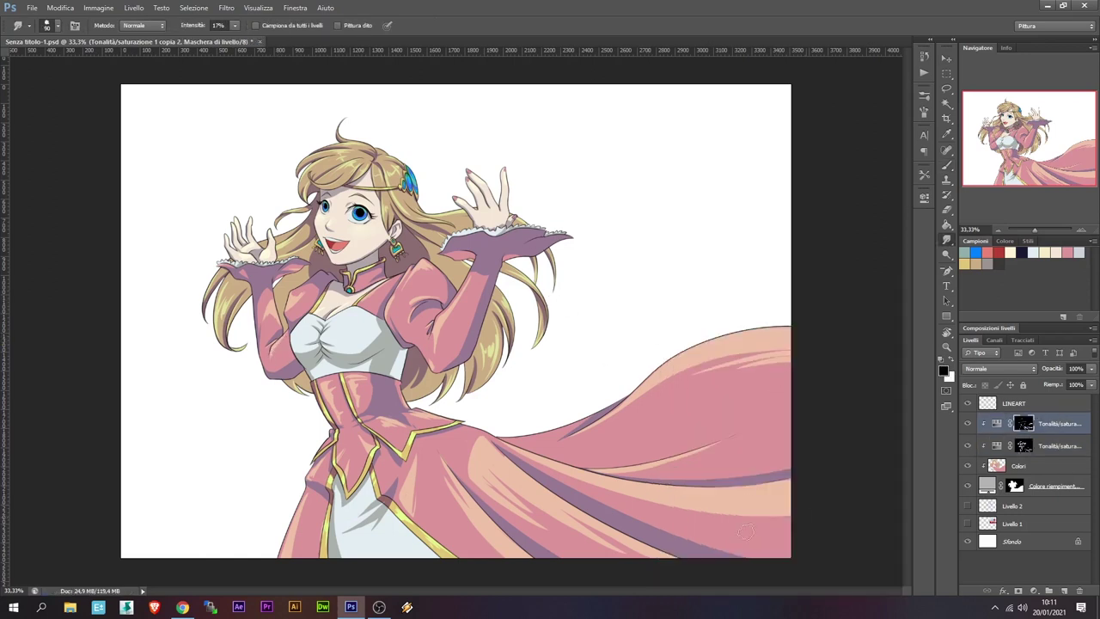
Smudge the skirt's dark bottom outline at 17% on the Hue/Saturation 1 copy layer, then save
drag(780, 514, 744, 508)
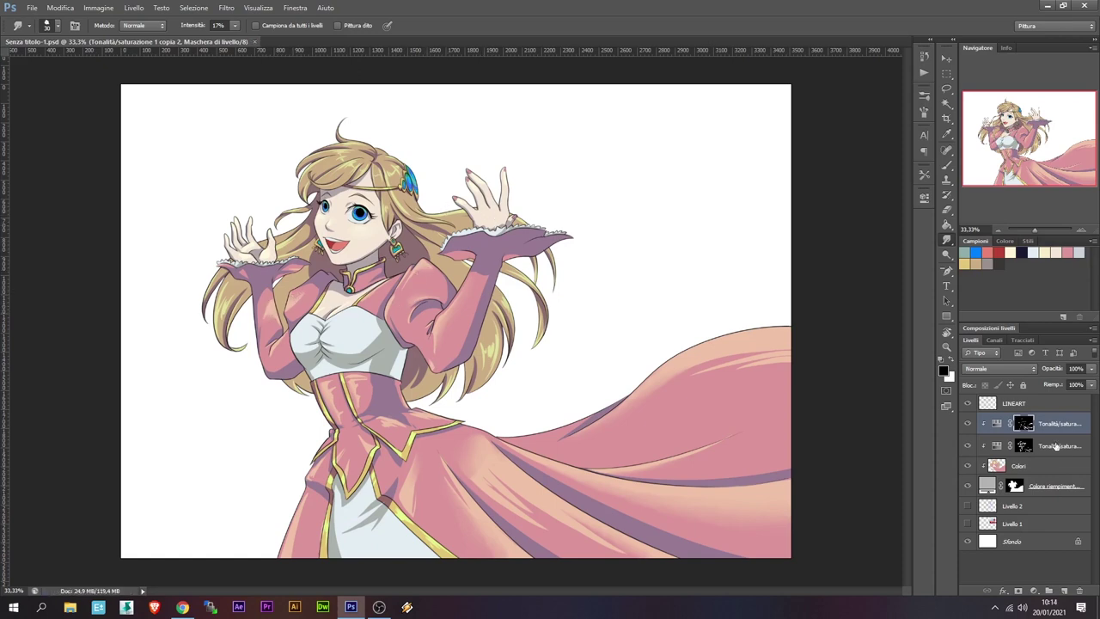
key(b)
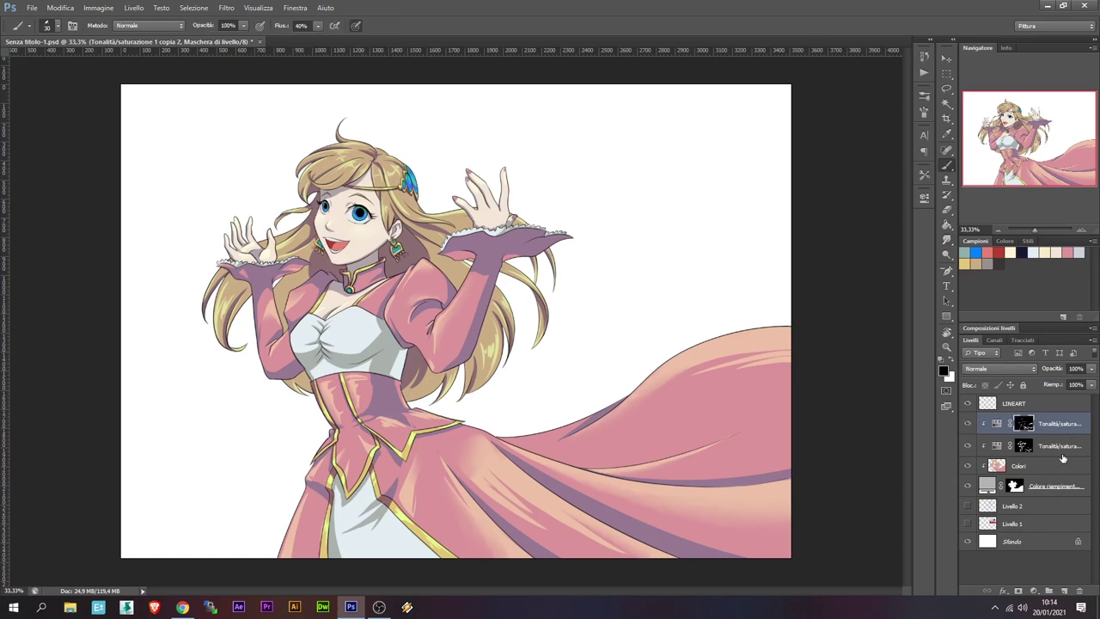
key(r)
key(b)
key(alt+bracketleft)
key(r)
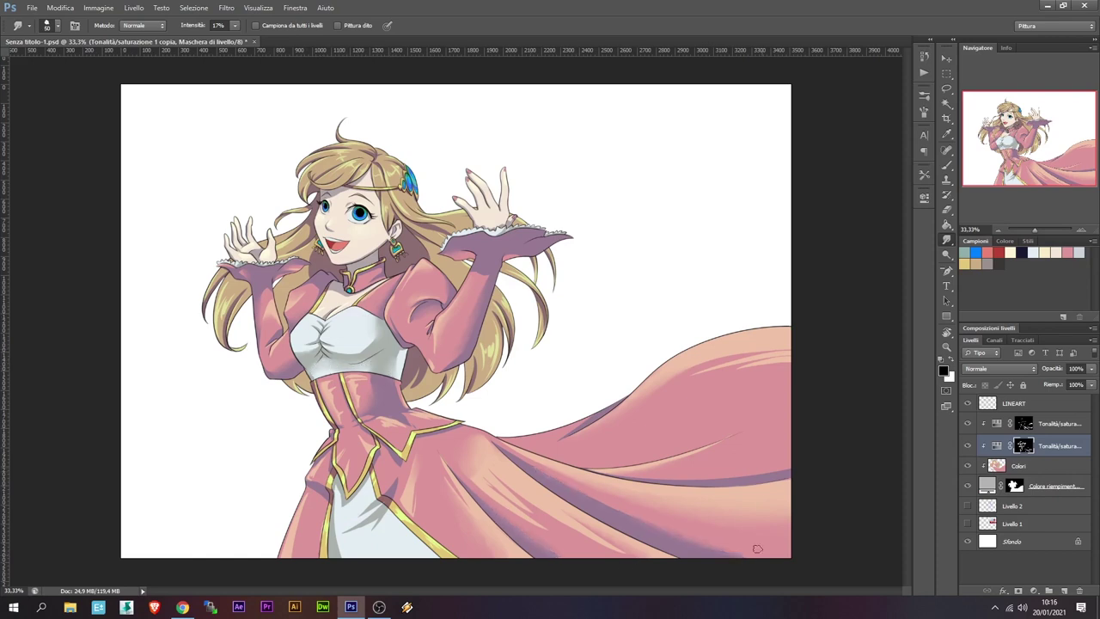
drag(653, 514, 649, 531)
drag(789, 472, 692, 478)
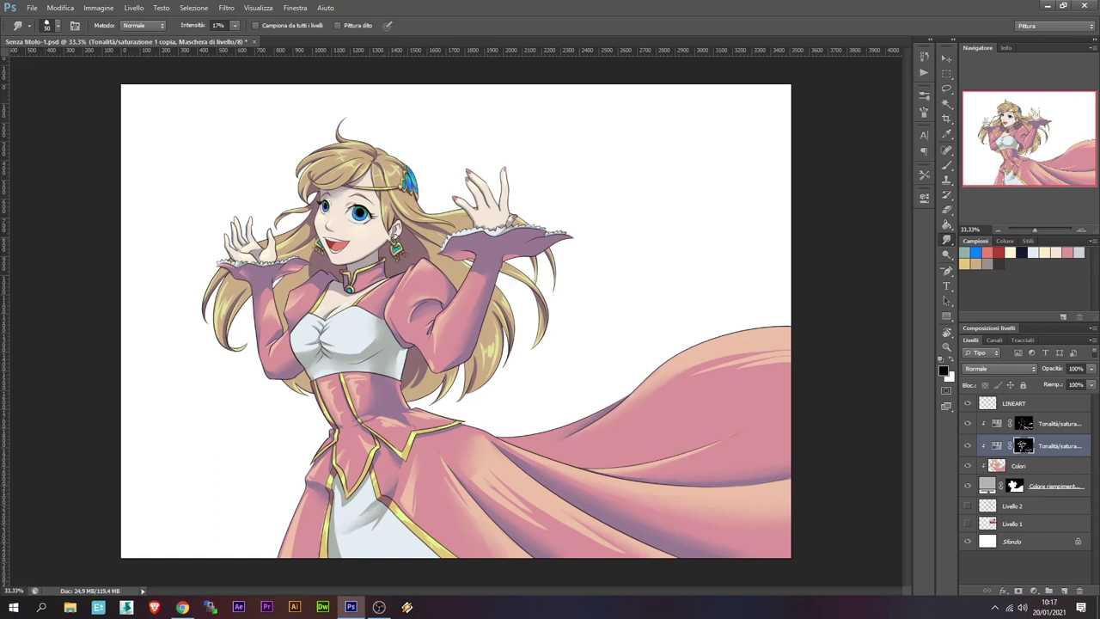
key(ctrl+s)
click(256, 253)
Add a cream Solid Color fill layer in Overlay mode and invert its mask to black
key(b)
key(x)
click(1018, 465)
click(1034, 592)
click(958, 336)
click(999, 368)
click(997, 179)
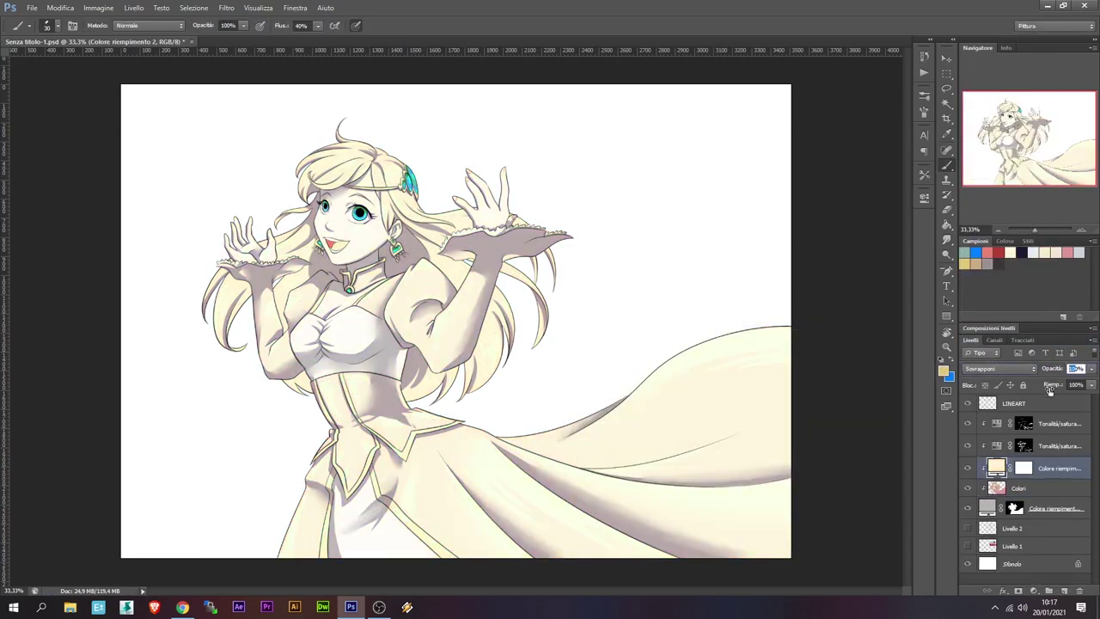
key(ctrl+i)
Switch between the Hue/Saturation copy mask and the cream fill layer's mask
click(1023, 445)
key(r)
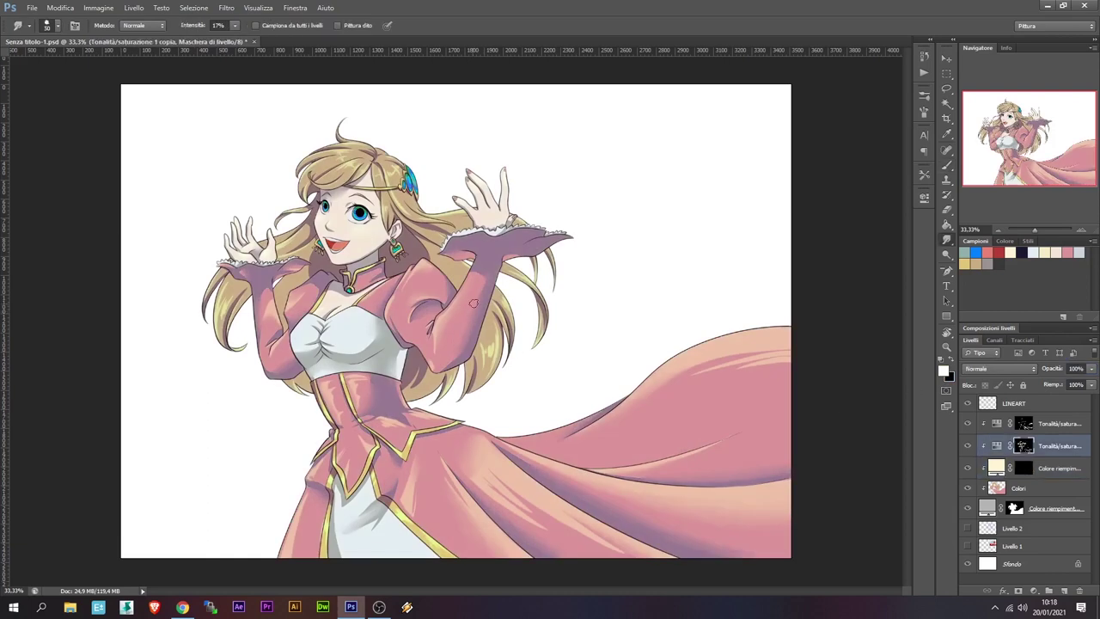
key(b)
click(1023, 467)
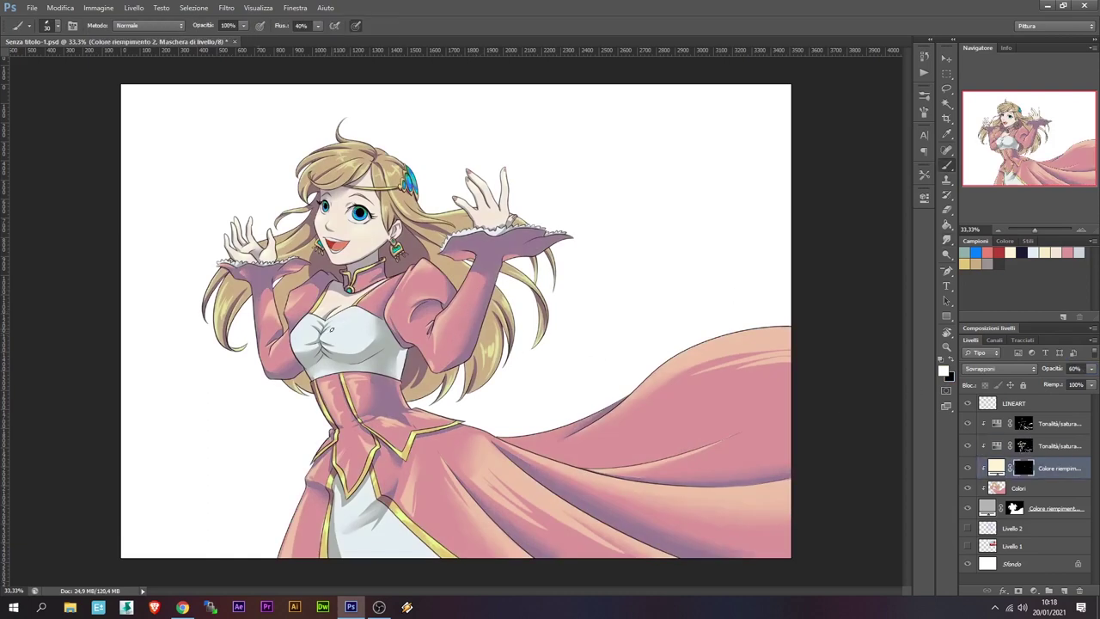
key(x)
key(x)
key(x)
key(x)
key(alt+bracketright)
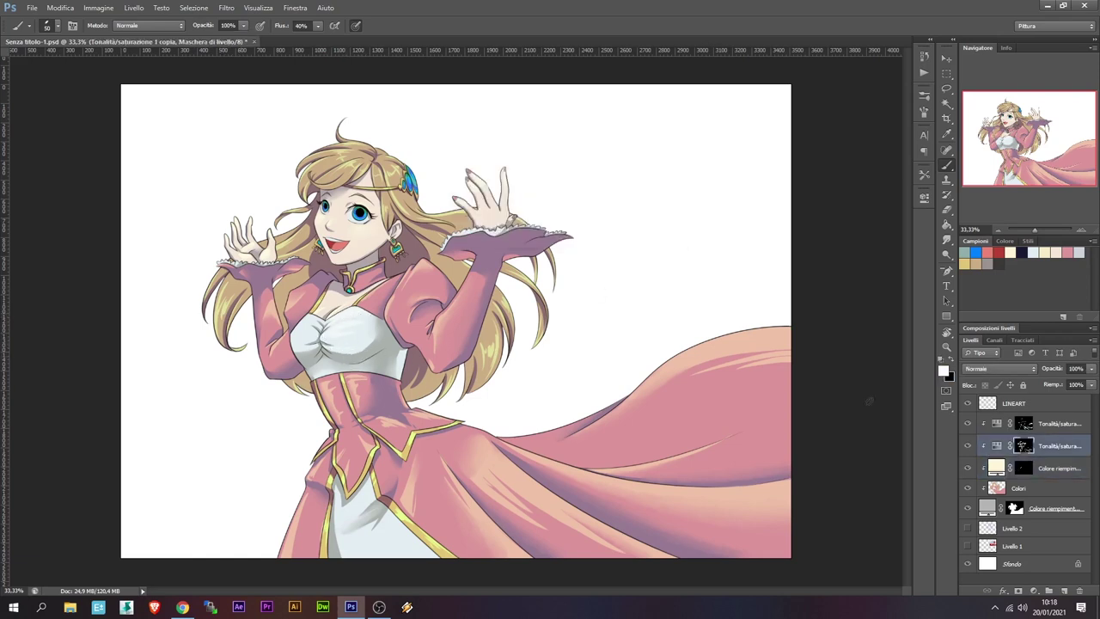
key(alt+bracketleft)
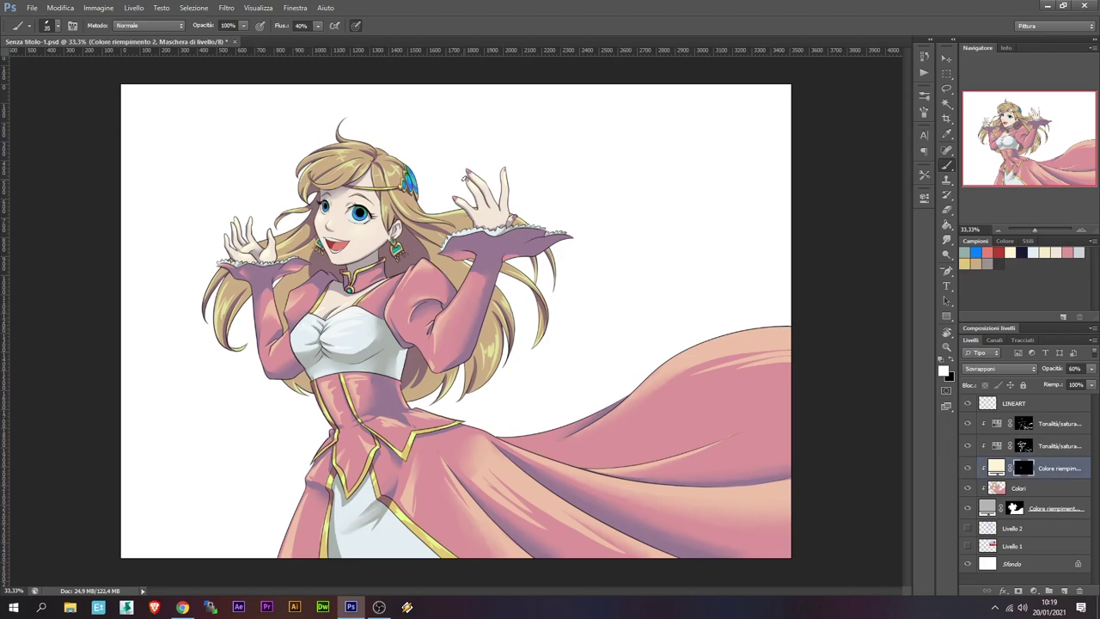
key(alt+bracketright)
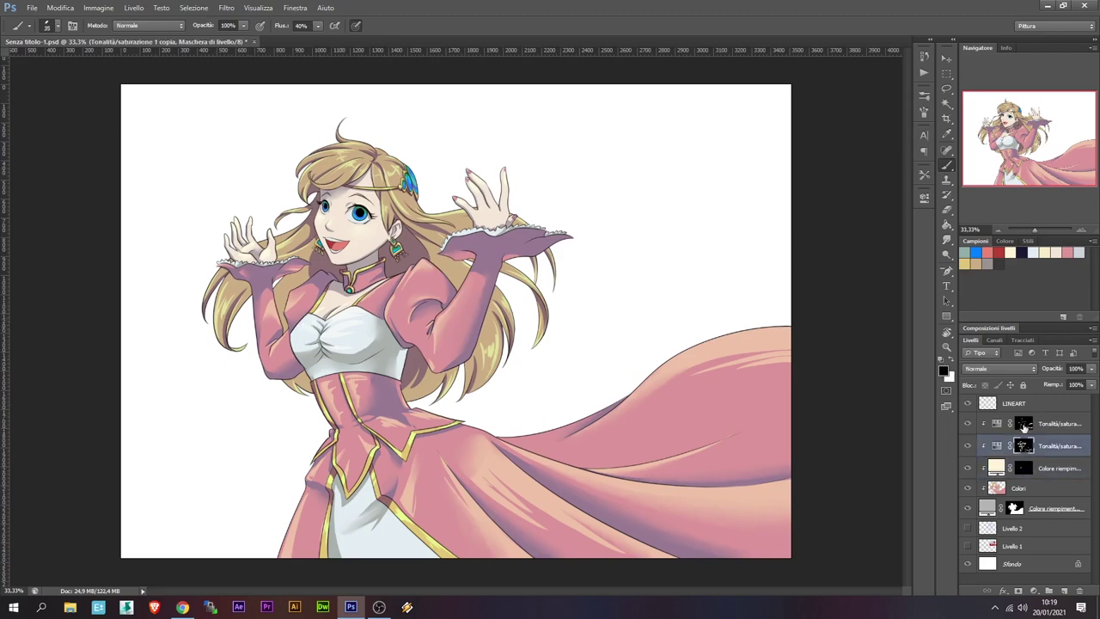
key(alt+bracketleft)
Zoom to 66.7% on the figure and move the cream fill layer just under LINEART
key(ctrl+plus)
key(ctrl+plus)
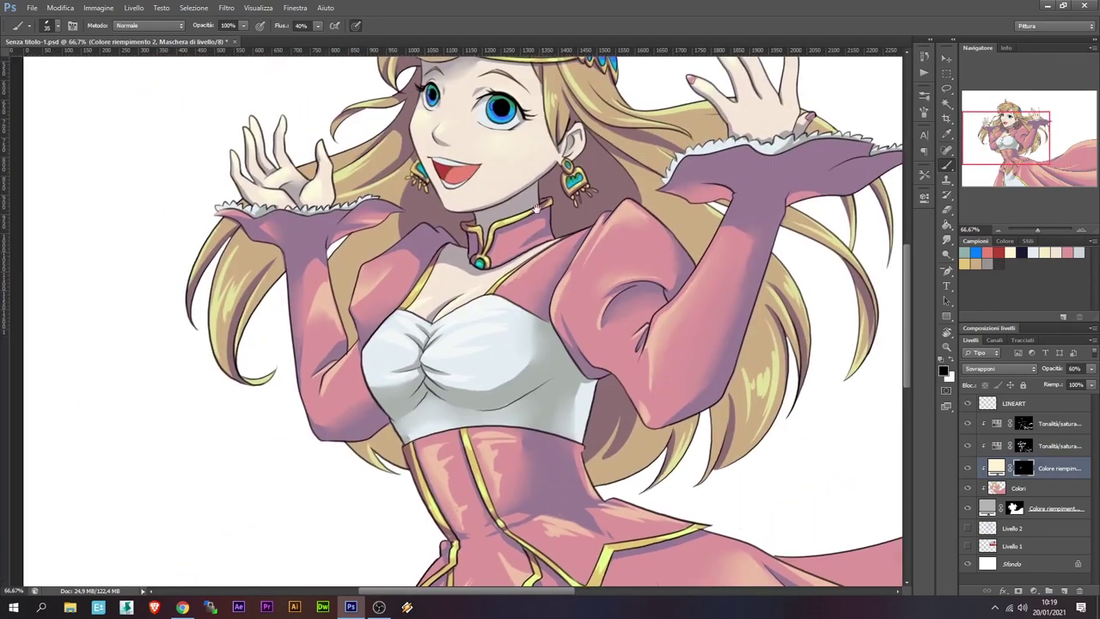
drag(544, 194, 503, 291)
key(x)
key(ctrl+bracketright)
key(ctrl+bracketright)
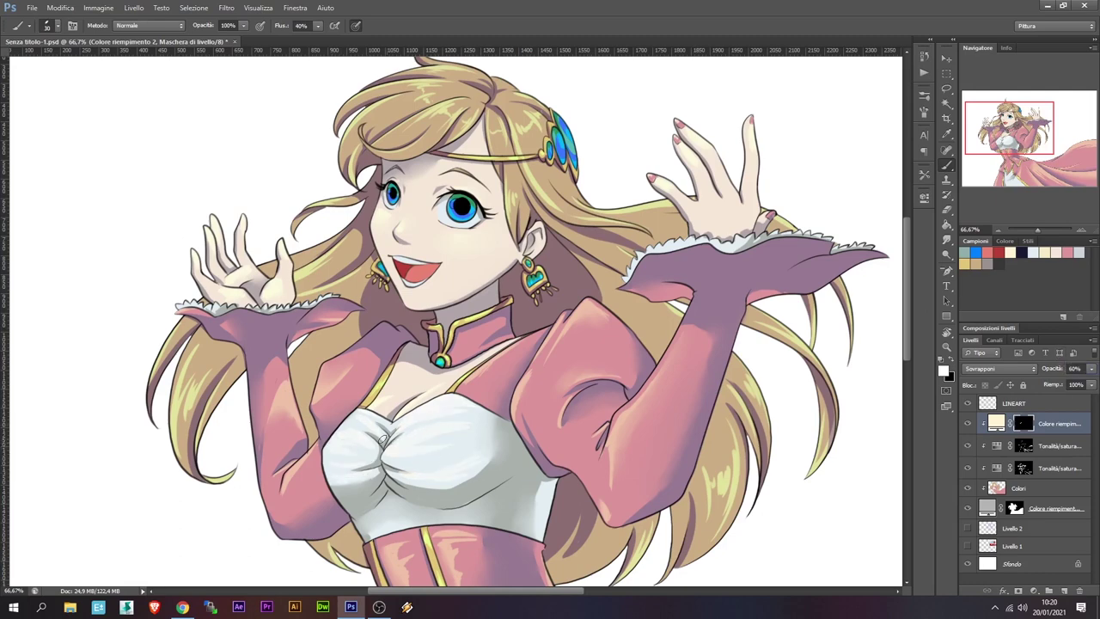
key(alt+bracketleft)
key(alt+bracketleft)
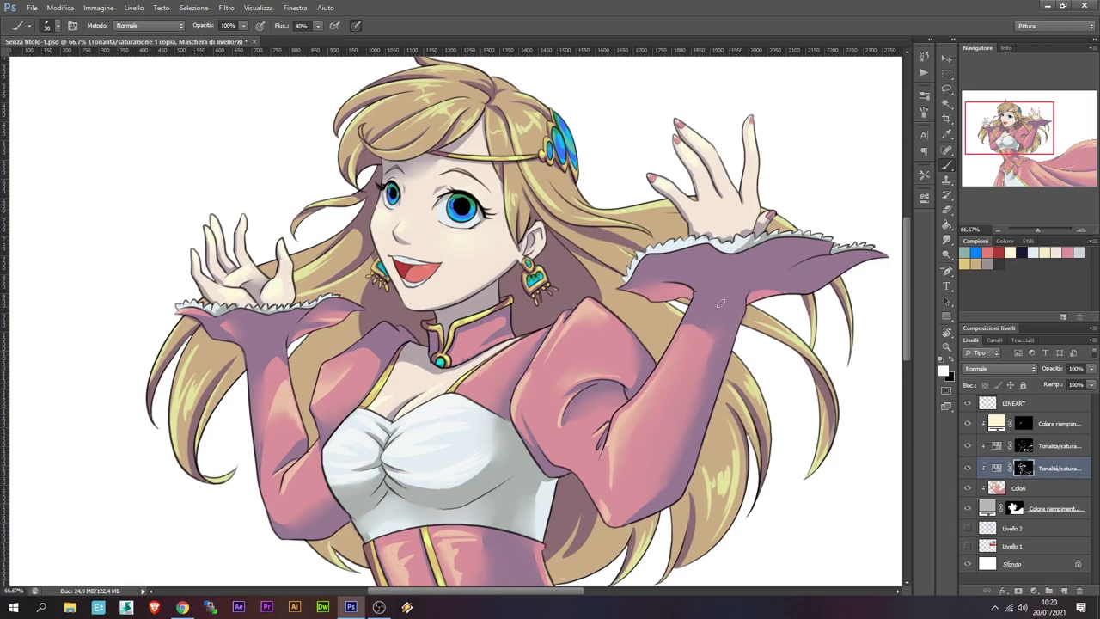
click(985, 422)
right_click(1025, 469)
Load the hue/saturation mask as a selection and add a red Solid Color fill in Linear Burn
click(989, 528)
key(ctrl+minus)
key(ctrl+minus)
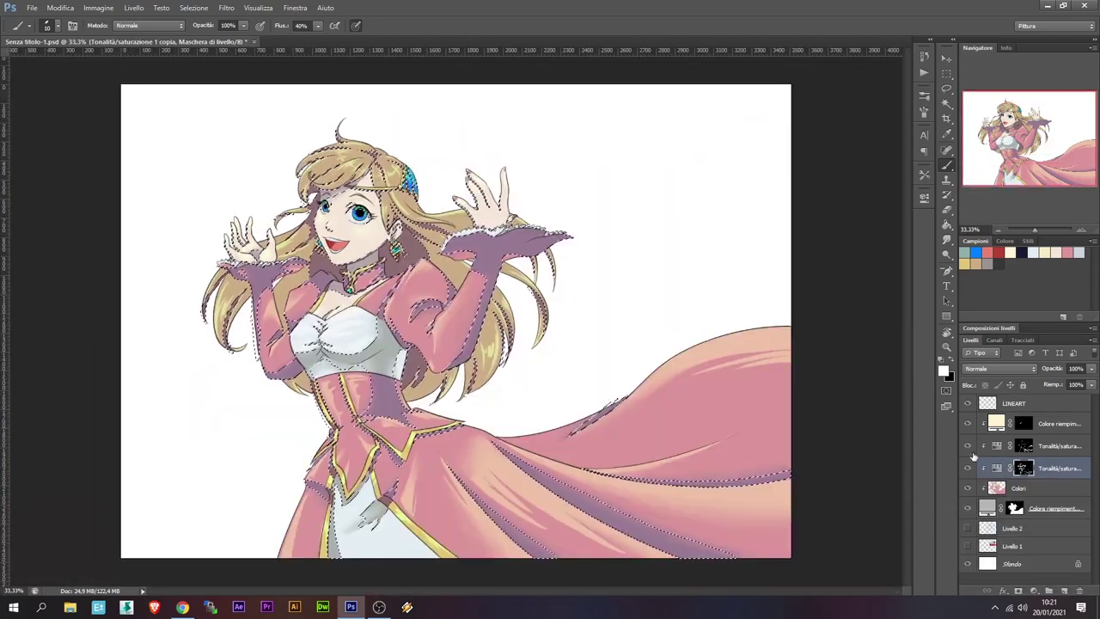
click(1034, 592)
click(1021, 251)
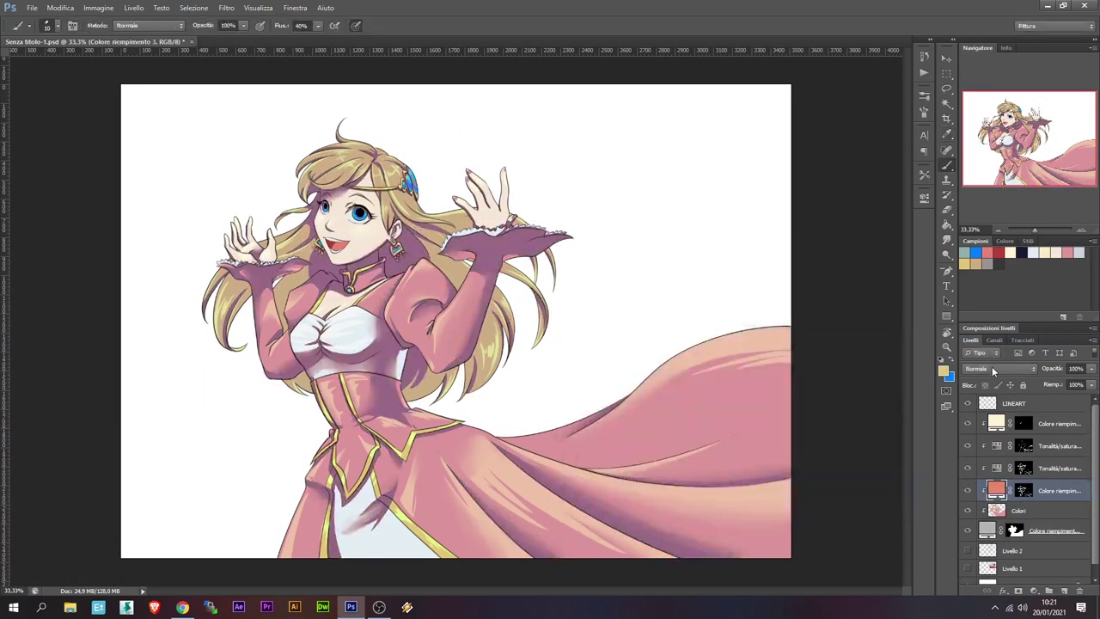
click(997, 368)
click(997, 139)
text(30)
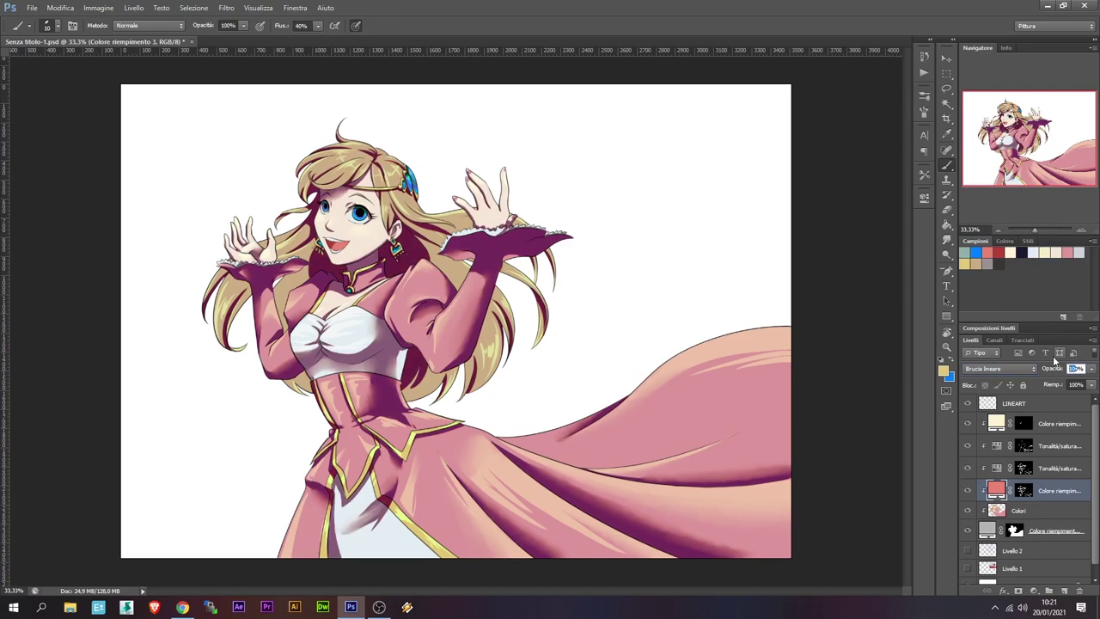
Boost the fill mask's contrast with Levels and apply a 12-pixel Gaussian Blur to it
click(301, 48)
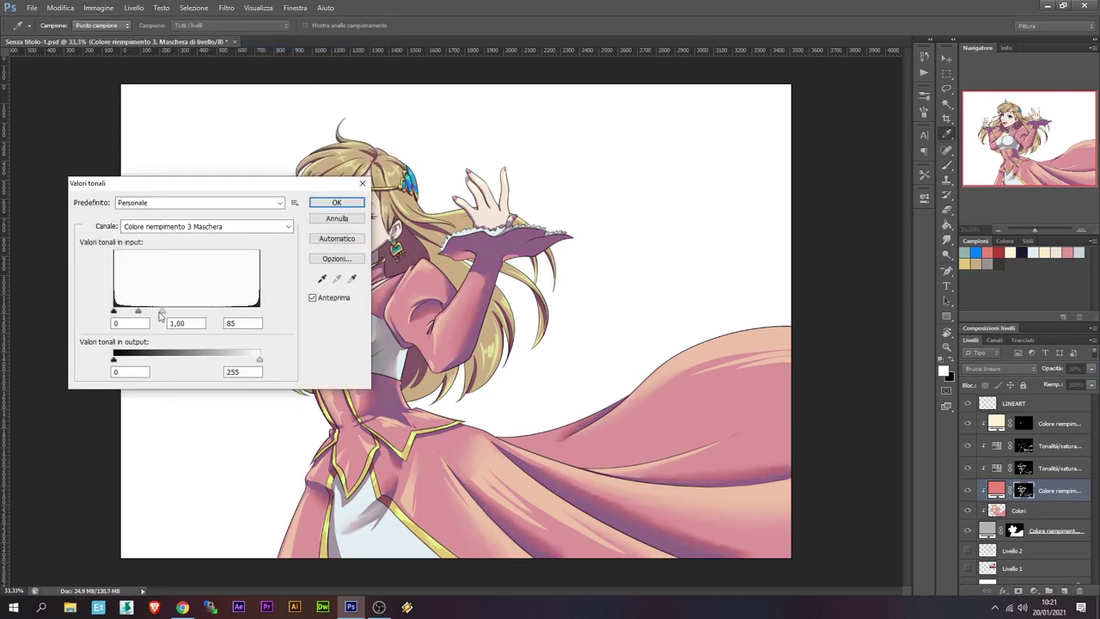
click(332, 201)
click(226, 7)
click(404, 214)
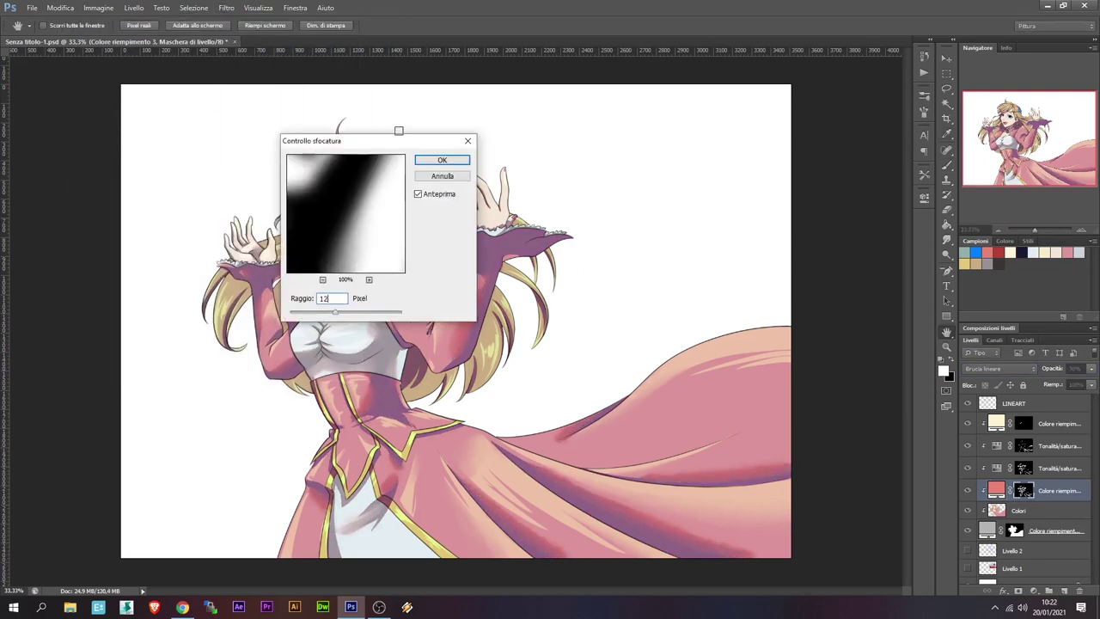
drag(378, 141, 674, 110)
key(Return)
Lasso the dress's upper edge and paint it on the mask to darken that edge
key(b)
key(l)
drag(582, 471, 520, 448)
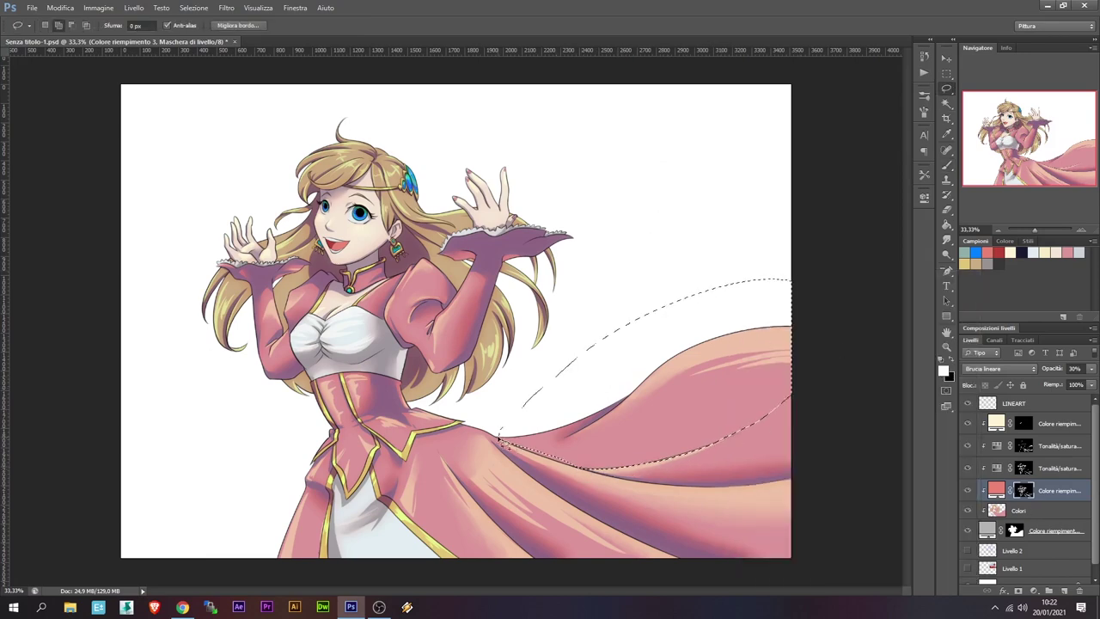
key(b)
right_click(557, 284)
key(Return)
mouse_move(710, 416)
mouse_down()
mouse_move(614, 442)
mouse_move(663, 398)
mouse_move(651, 422)
mouse_move(559, 475)
mouse_up()
key(ctrl+d)
key(bracketleft)
key(bracketleft)
key(bracketleft)
Refine the fill mask with a size-90 brush, undoing a stray dab on the cheek
key(alt+bracketright)
key(r)
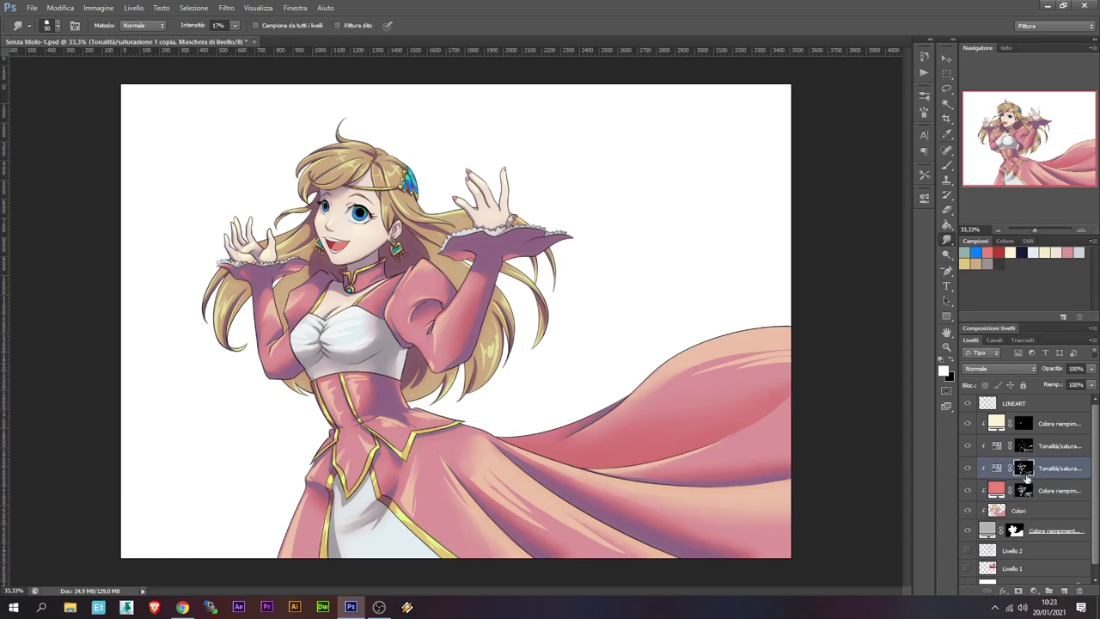
key(alt+bracketleft)
key(b)
key(x)
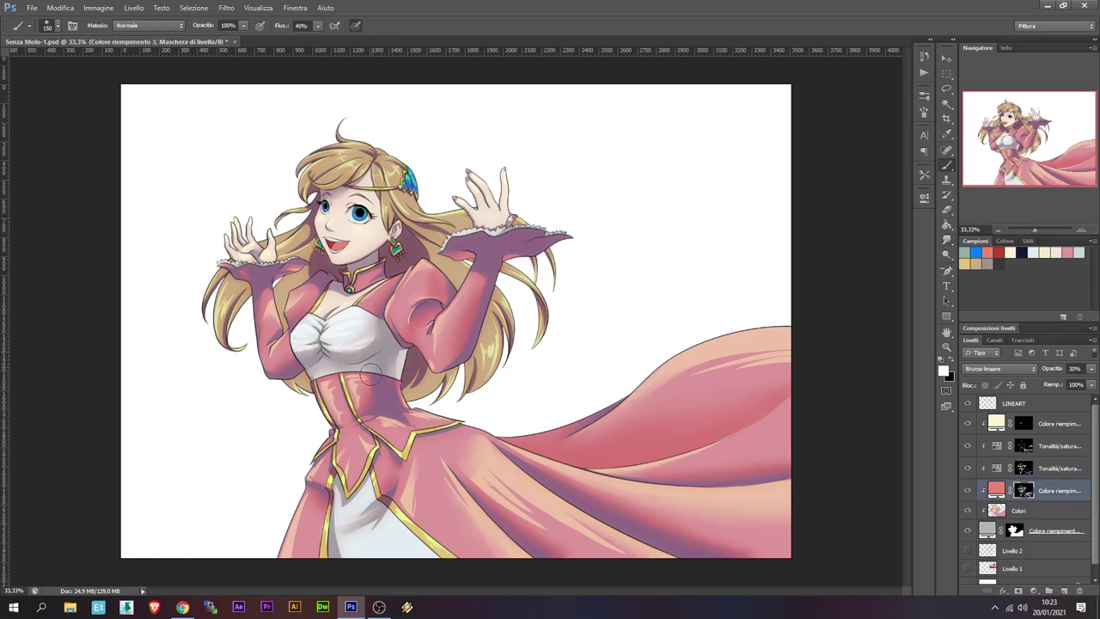
key(x)
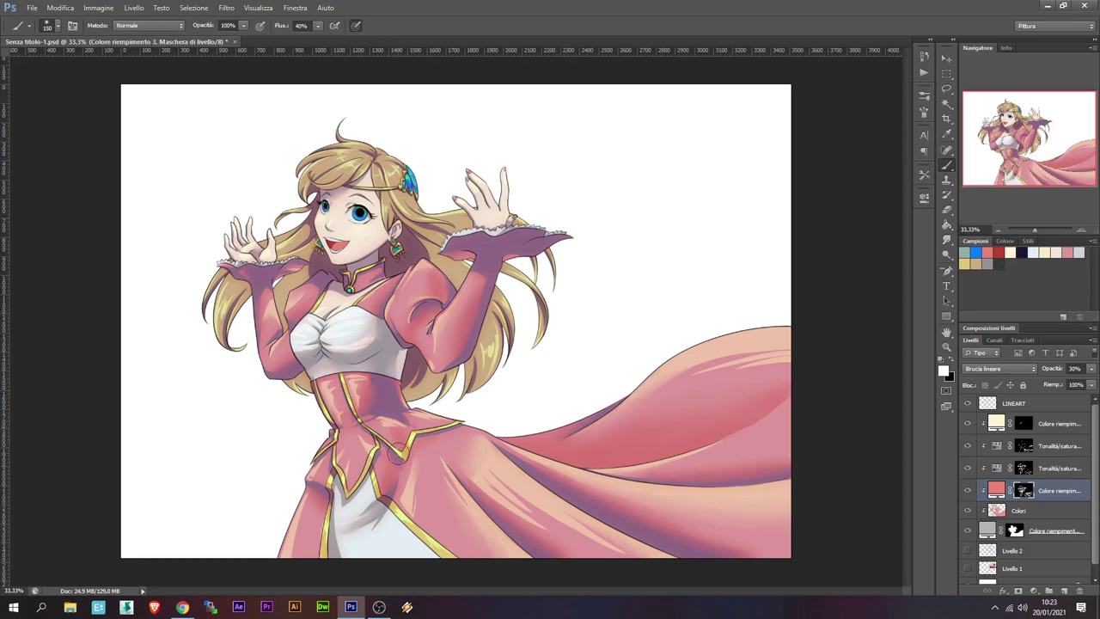
key(bracketleft)
key(bracketleft)
key(bracketleft)
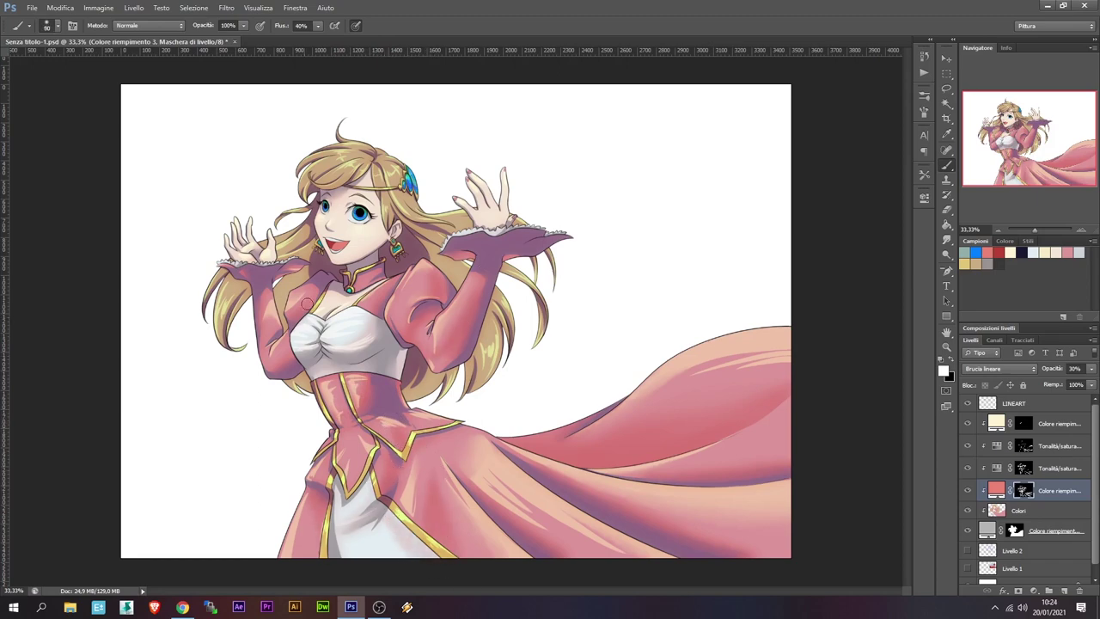
key(ctrl+z)
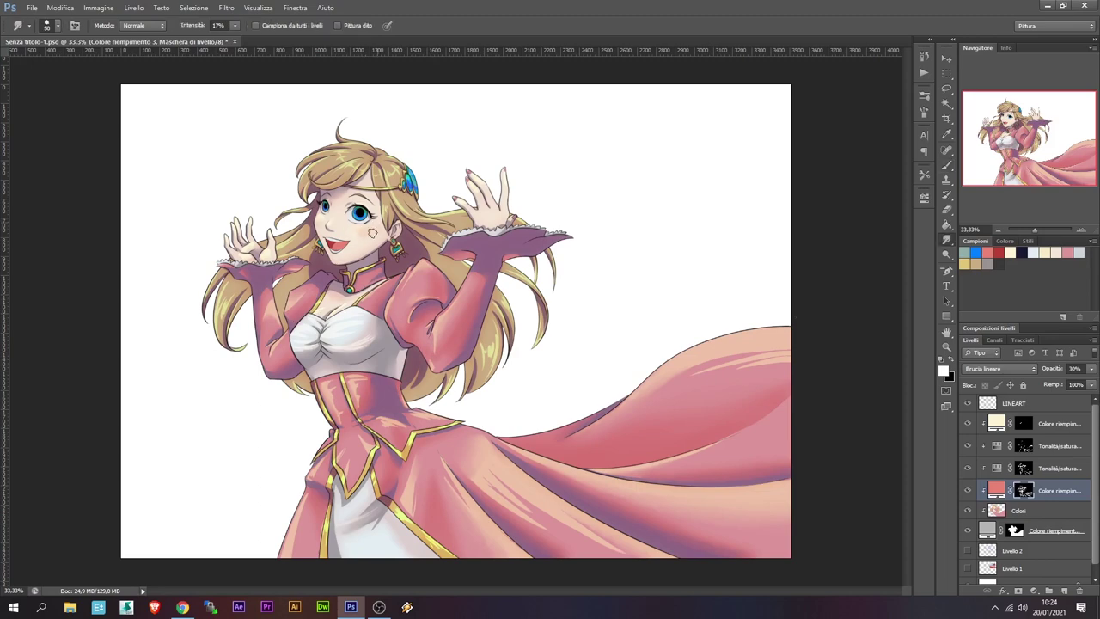
Select the character's coloured area on the Colori layer with the Magic Wand
key(r)
key(w)
click(1018, 509)
ctrl+click(996, 510)
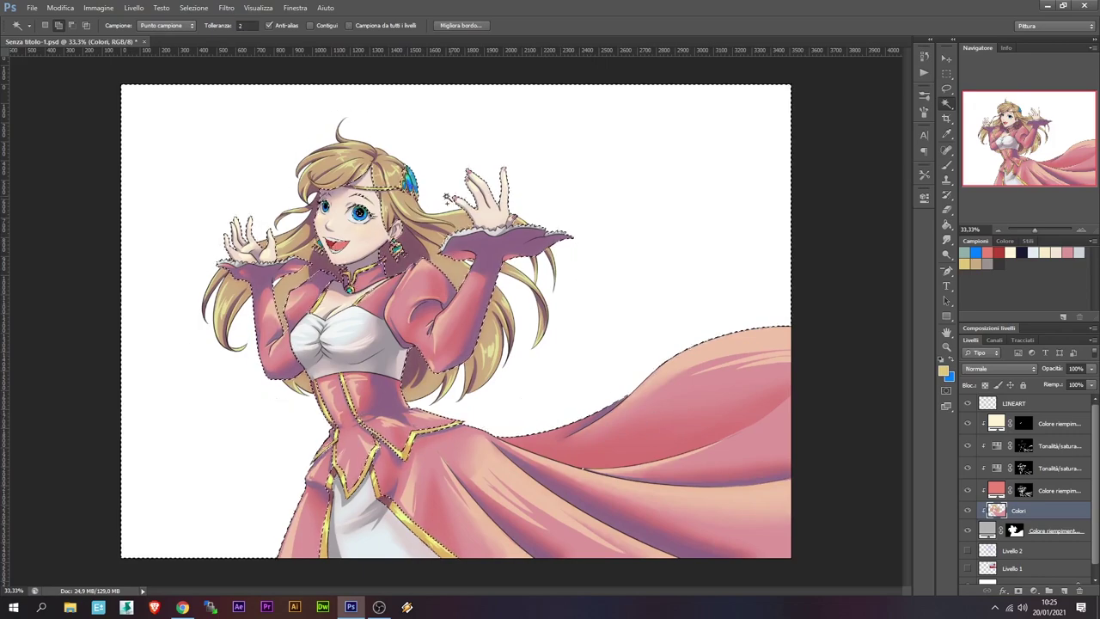
Brush faint burn shading on the chest, then return to the red fill layer
key(b)
drag(311, 328, 301, 279)
click(1026, 471)
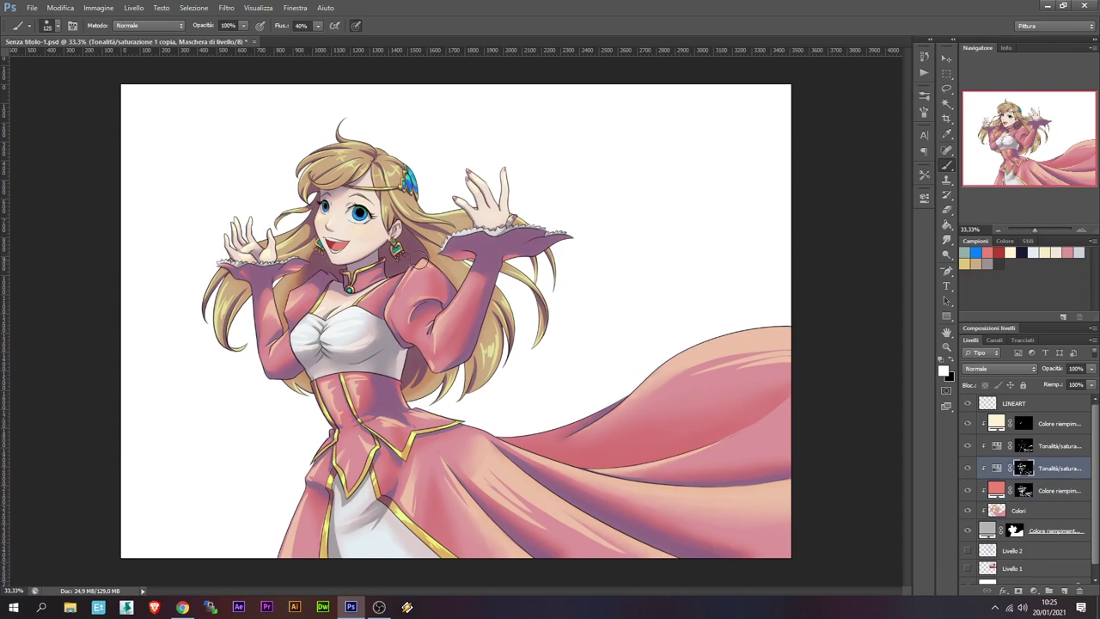
key(alt+bracketleft)
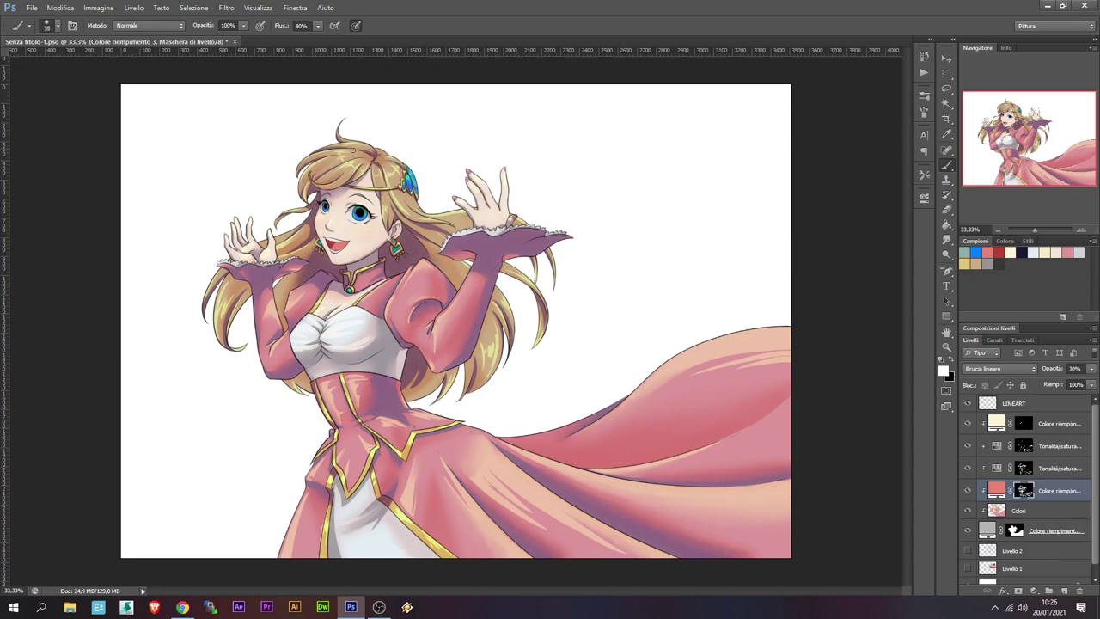
Test a higher Hue/Saturation lightness, revert it, and select the red fill layer
double_click(996, 468)
drag(851, 315, 871, 315)
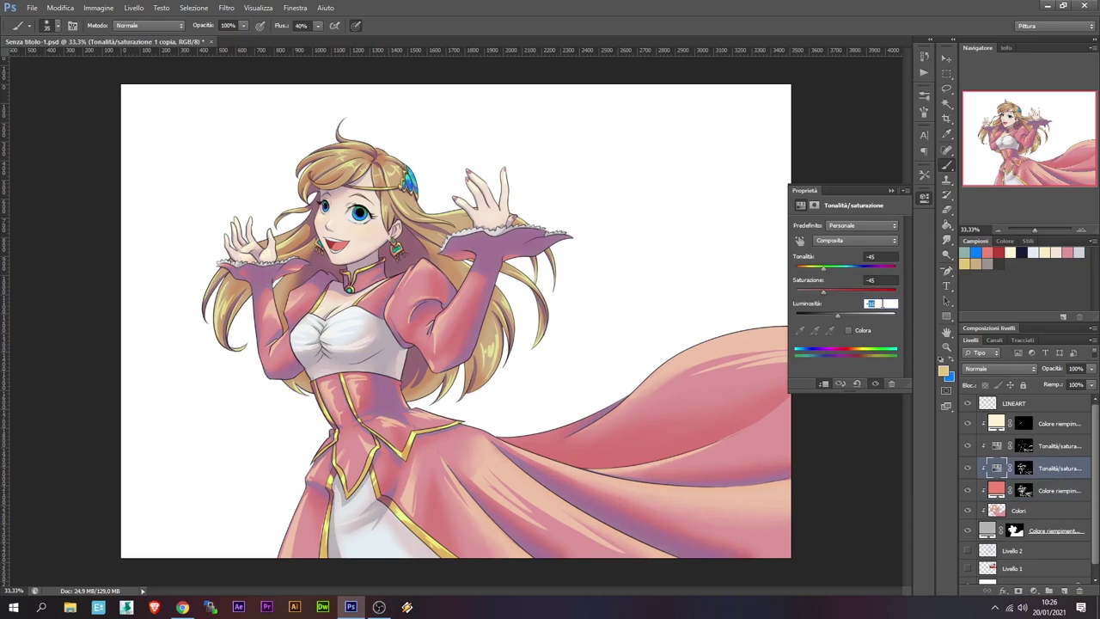
click(1024, 490)
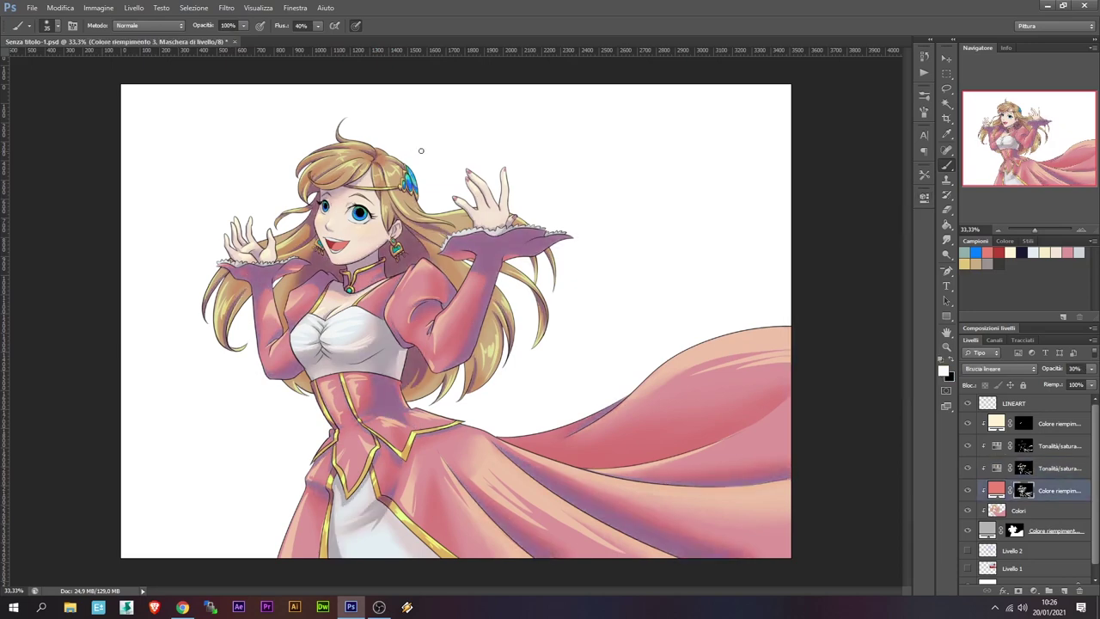
click(997, 490)
Try Saturation and another blend mode on the red fill layer
click(997, 368)
click(971, 340)
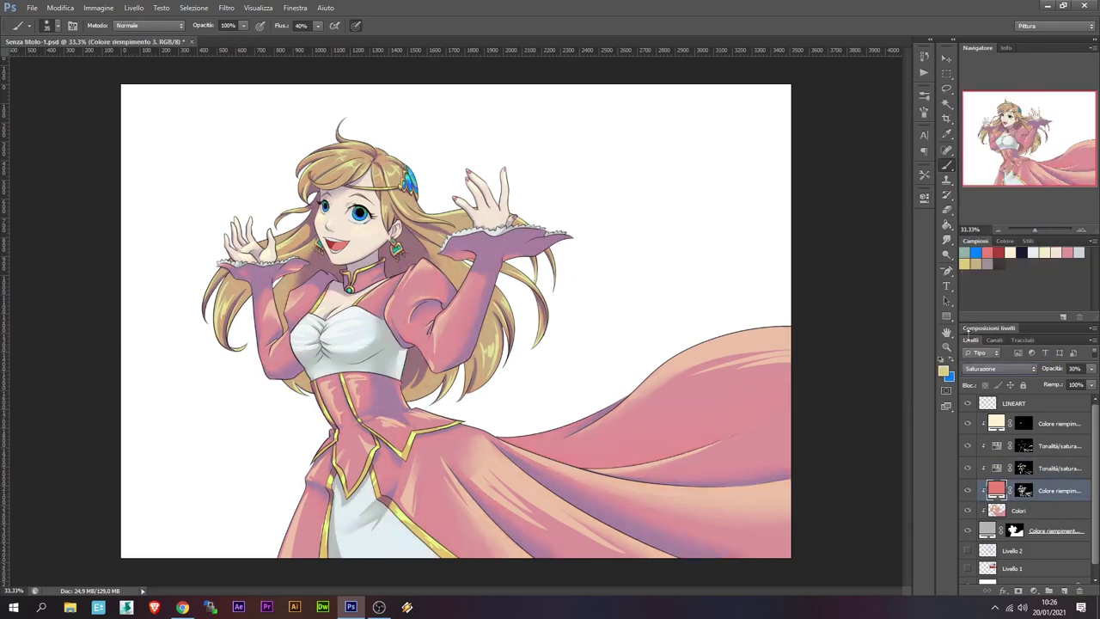
click(997, 368)
click(1006, 184)
Load the Hue/Saturation copy mask as a selection, then deselect it
click(1022, 468)
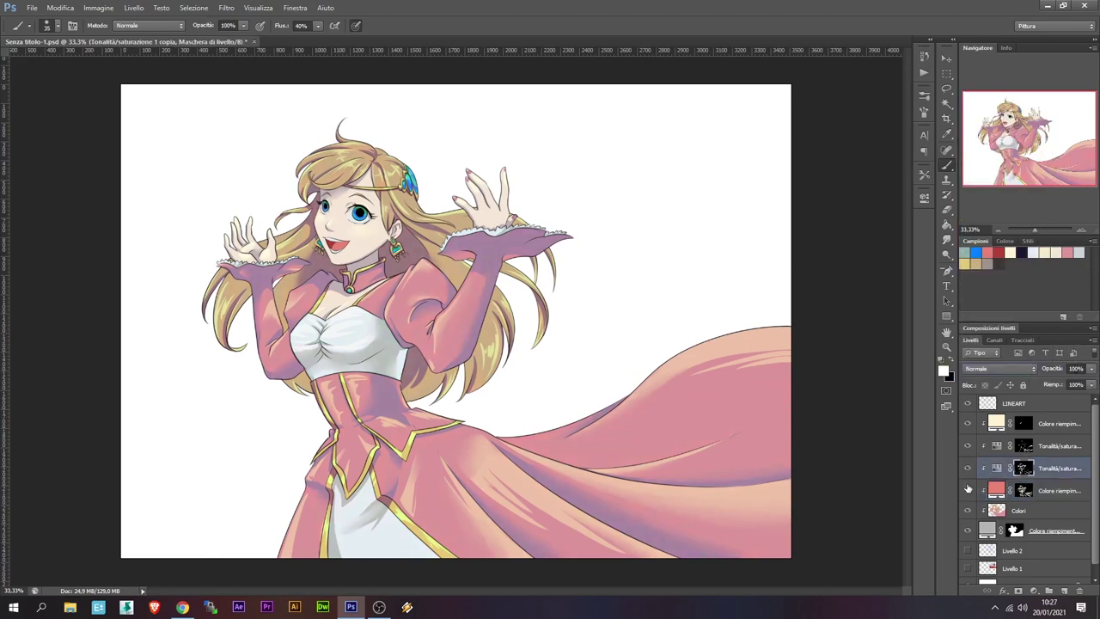
right_click(1022, 469)
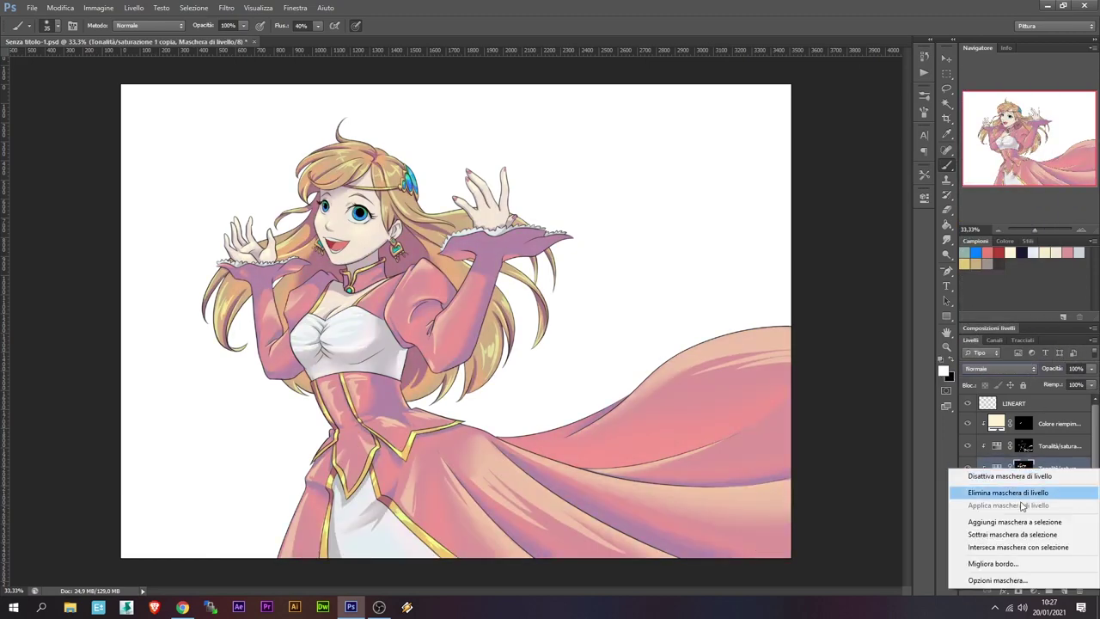
ctrl+click(1022, 490)
click(1023, 468)
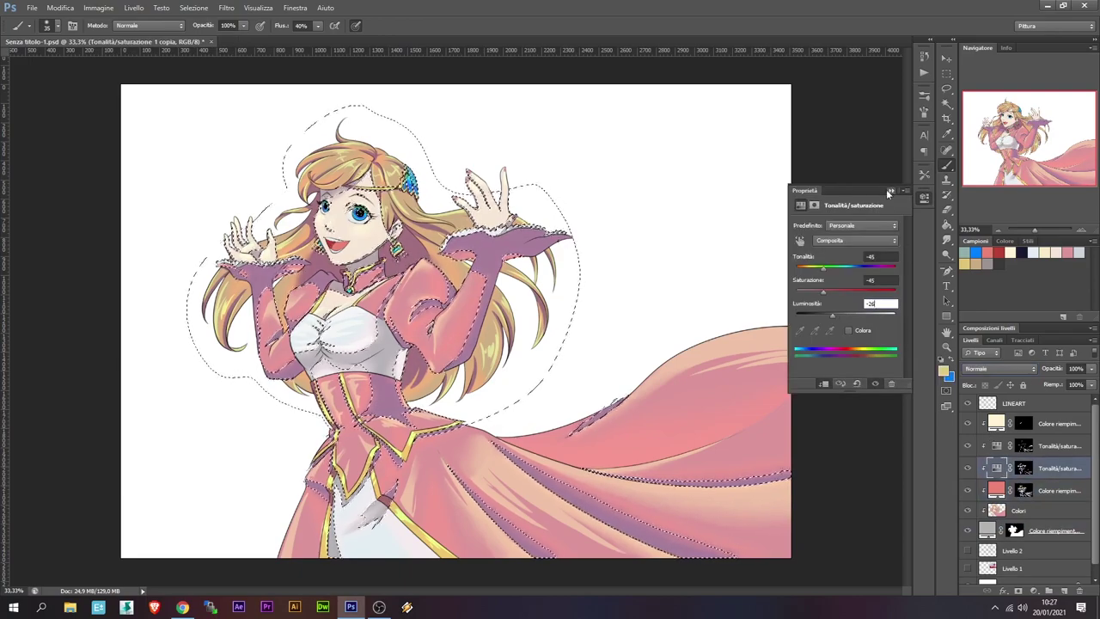
click(1023, 490)
key(ctrl+d)
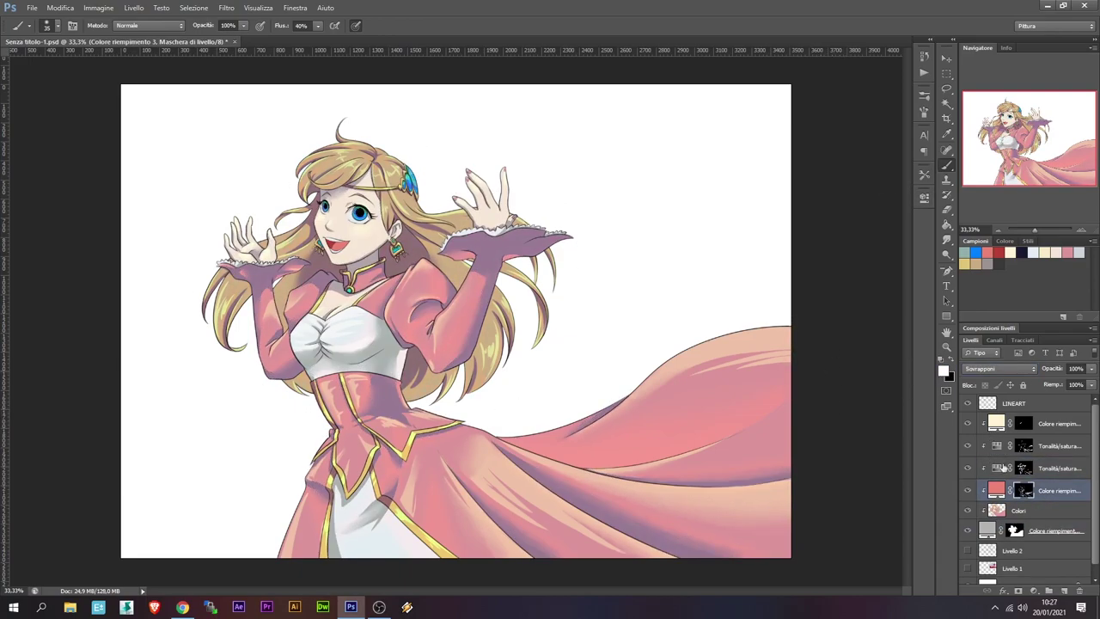
Try Overlay, then set the red fill layer to Color Burn at 40% opacity
ctrl+click(1025, 471)
key(alt+shift+o)
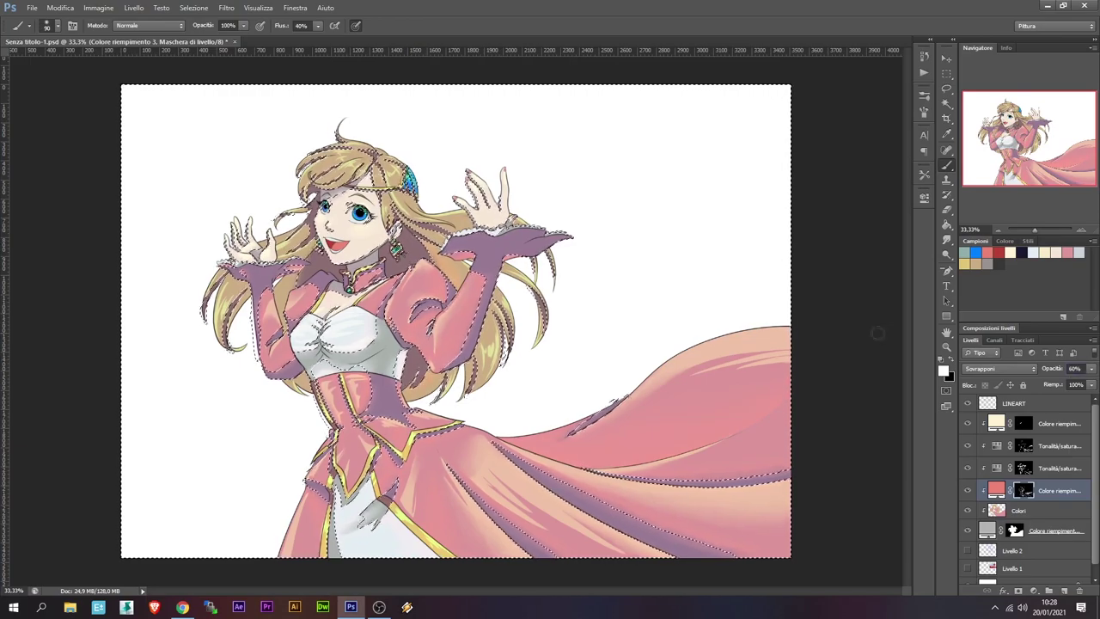
key(alt+shift+b)
key(6)
key(4)
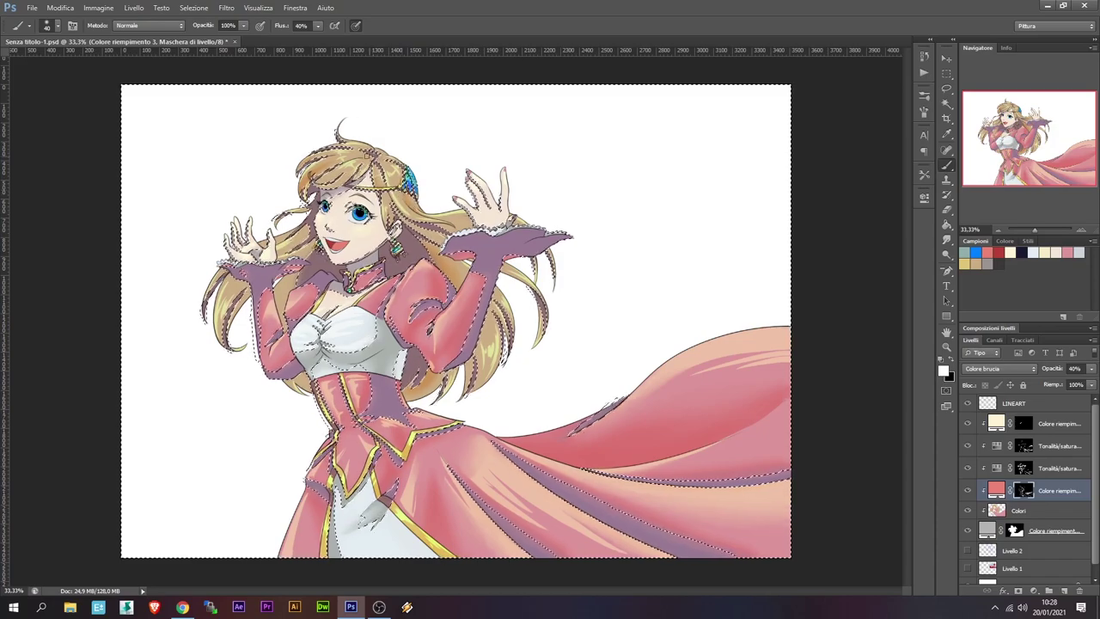
Zoom in and brush warm burn shading onto the hair in the fill mask
key(e)
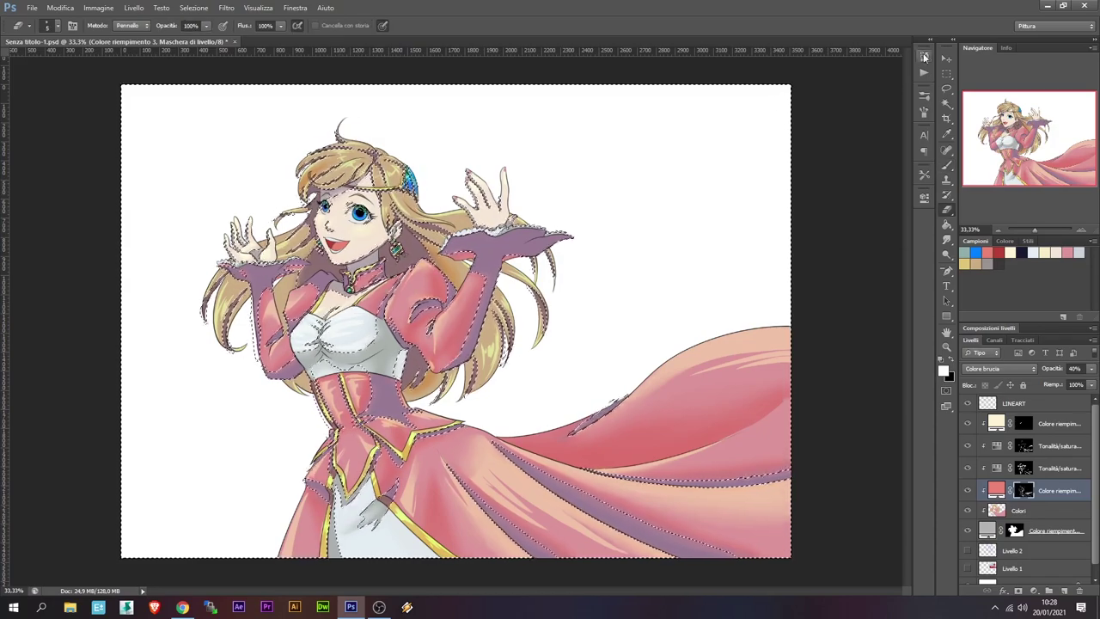
key(b)
right_click(601, 274)
key(Escape)
scroll(417, 181, up, 2)
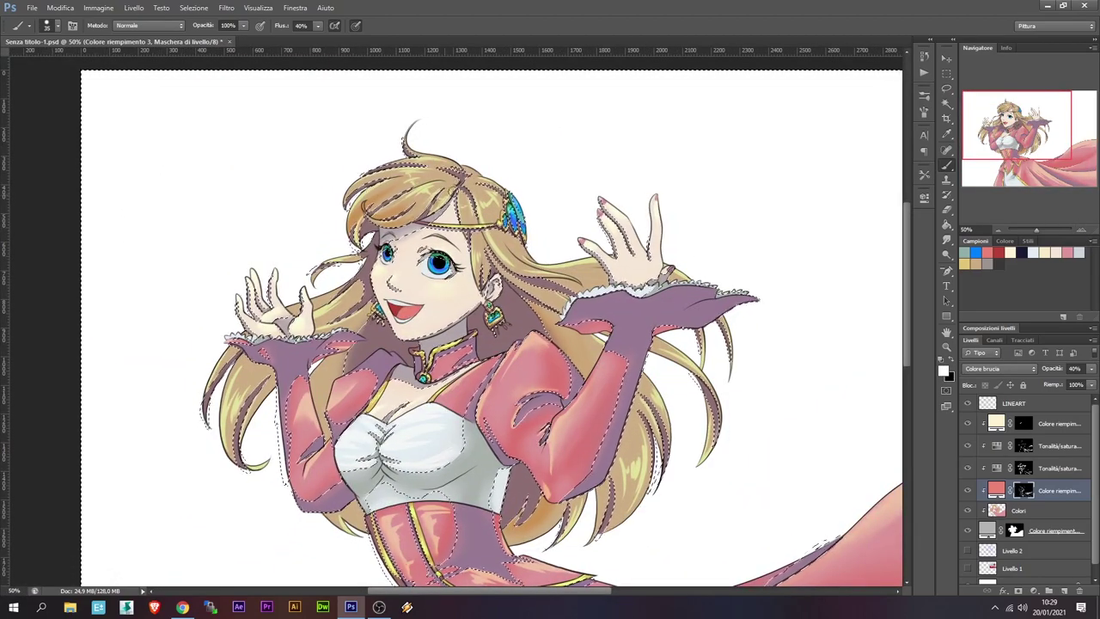
drag(479, 193, 449, 217)
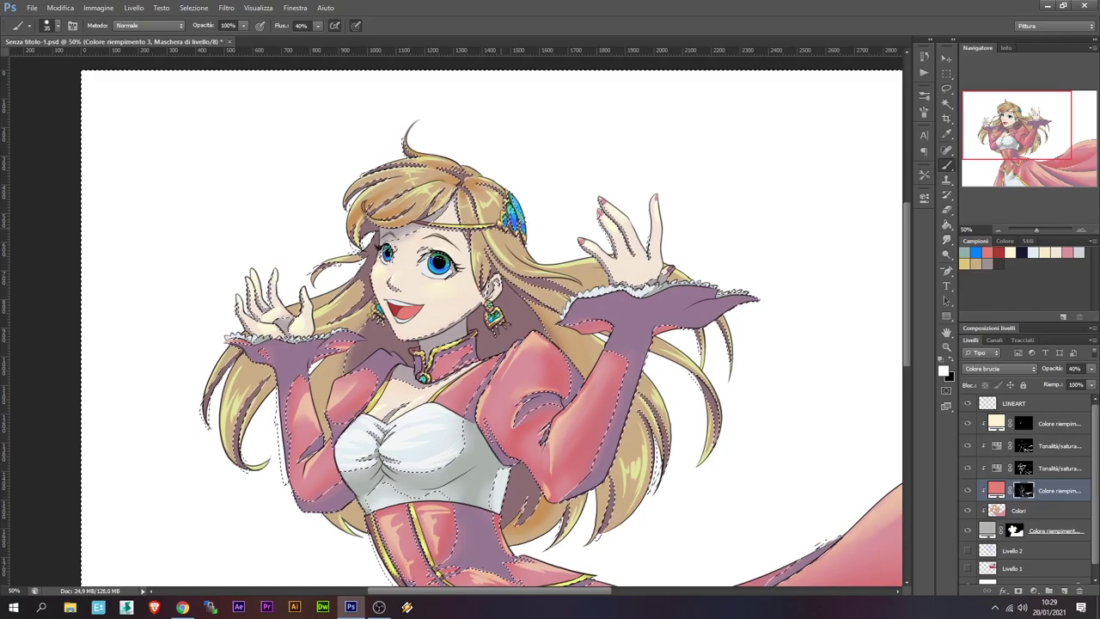
Swap to black on the mask and reselect the red fill layer
right_click(541, 267)
key(Escape)
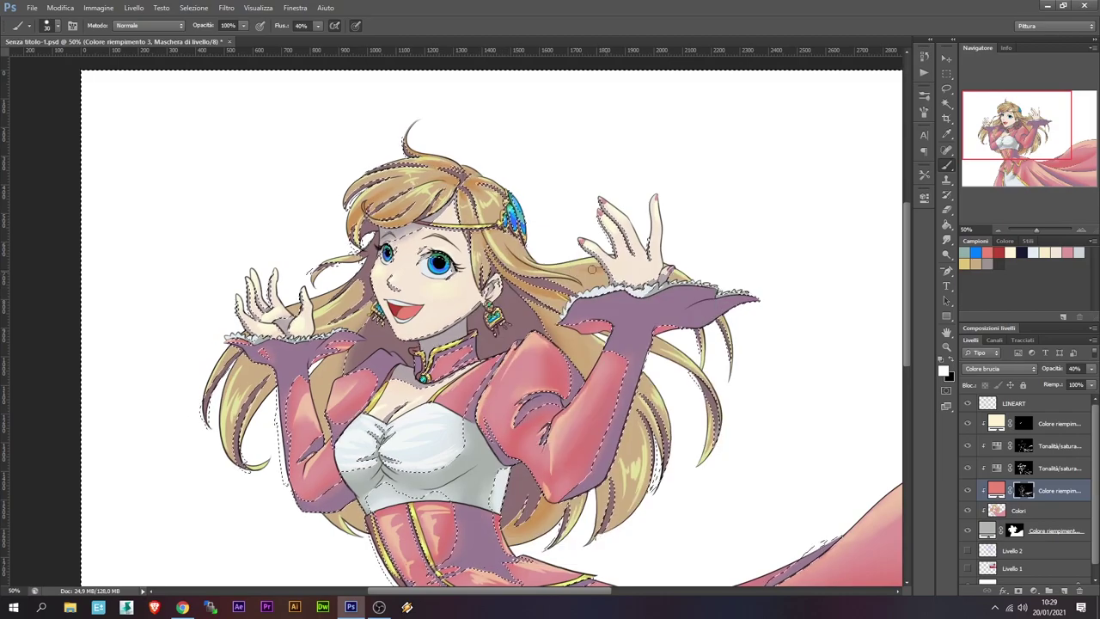
key(x)
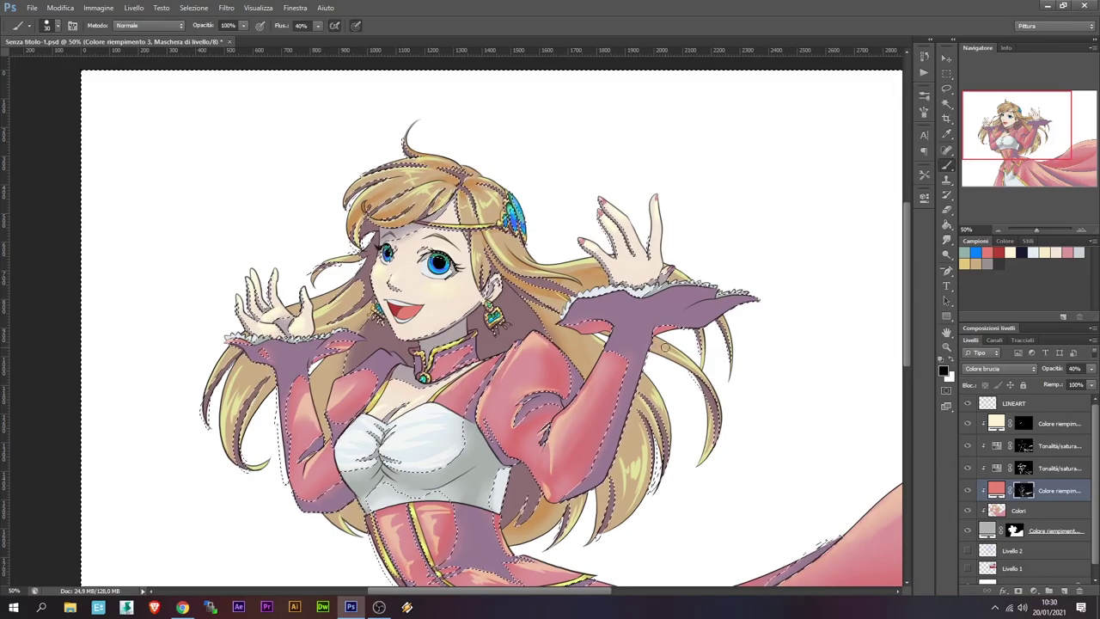
click(1018, 510)
click(1058, 490)
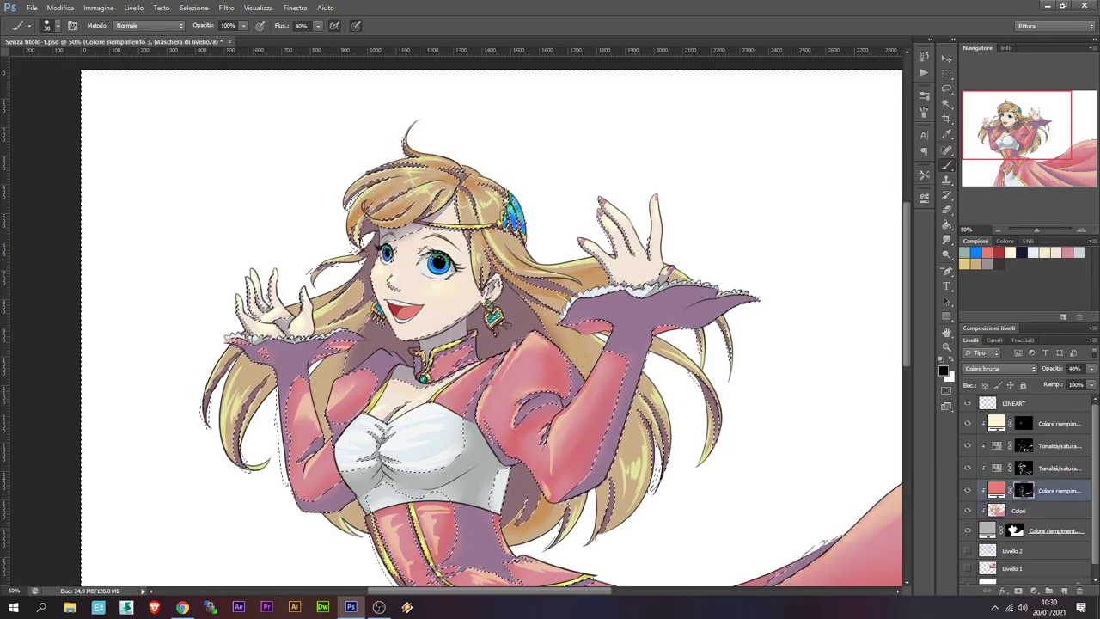
Add the fill layer's mask to the selection and switch to painting white
key(x)
key(x)
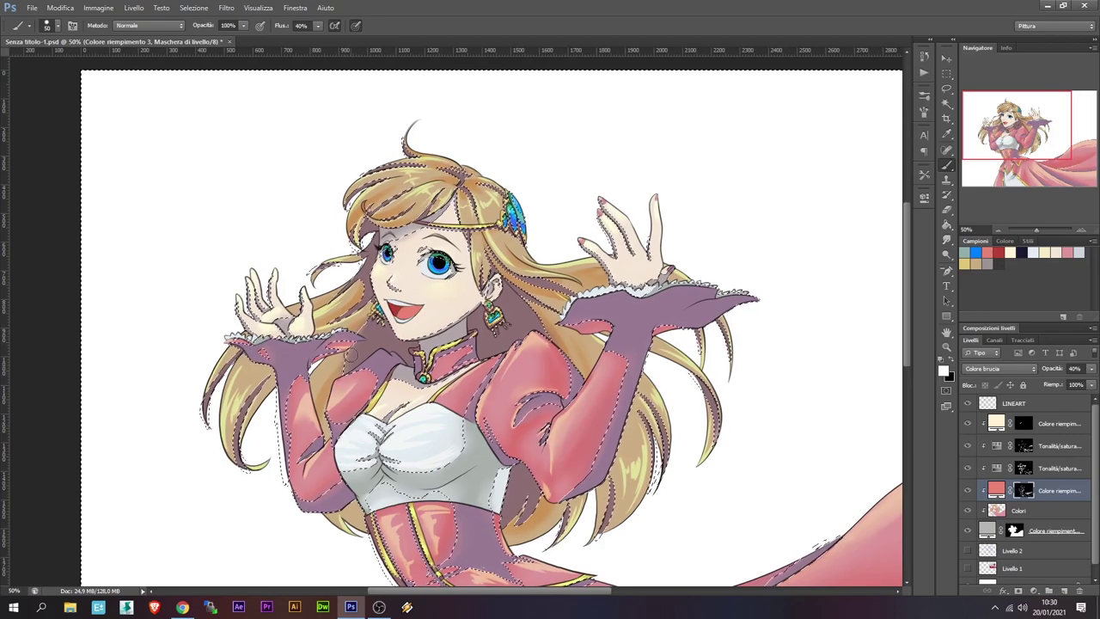
key(x)
right_click(1022, 490)
click(997, 535)
key(x)
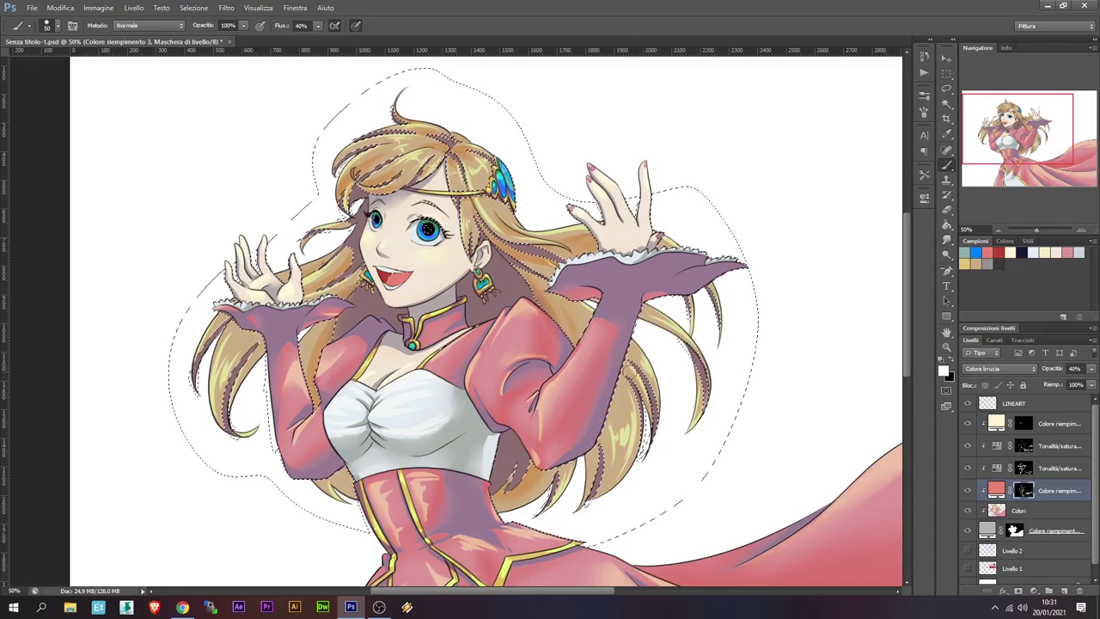
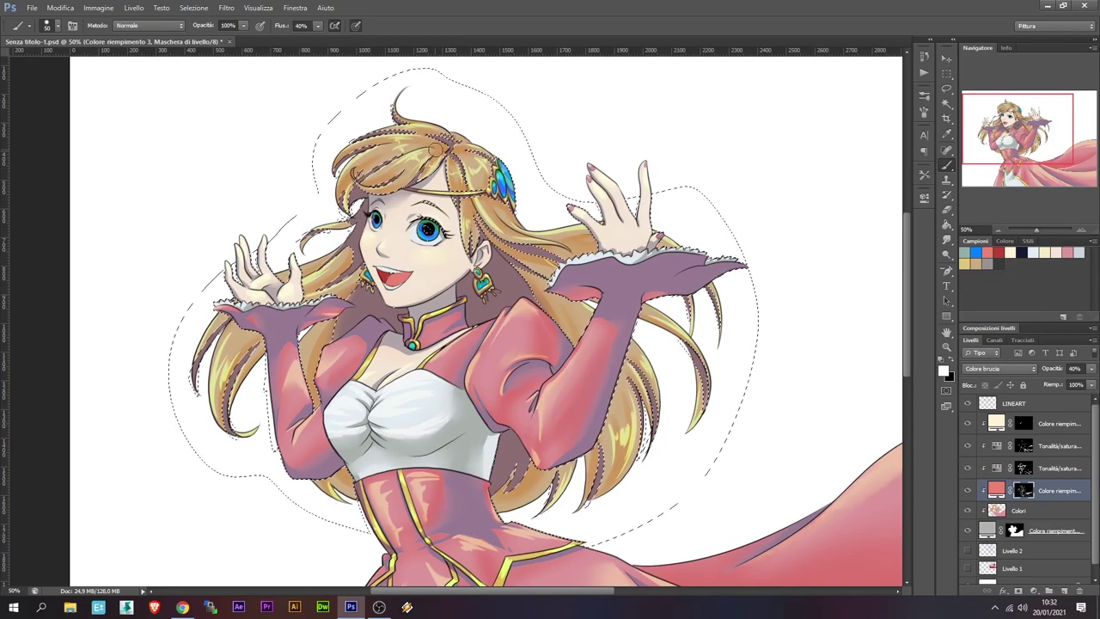
Clear the selection around the figure and step down the layer stack to Colori
key(x)
key(x)
key(x)
key(x)
key(x)
key(ctrl+d)
key(r)
key(alt+bracketright)
key(alt+bracketright)
key(alt+bracketright)
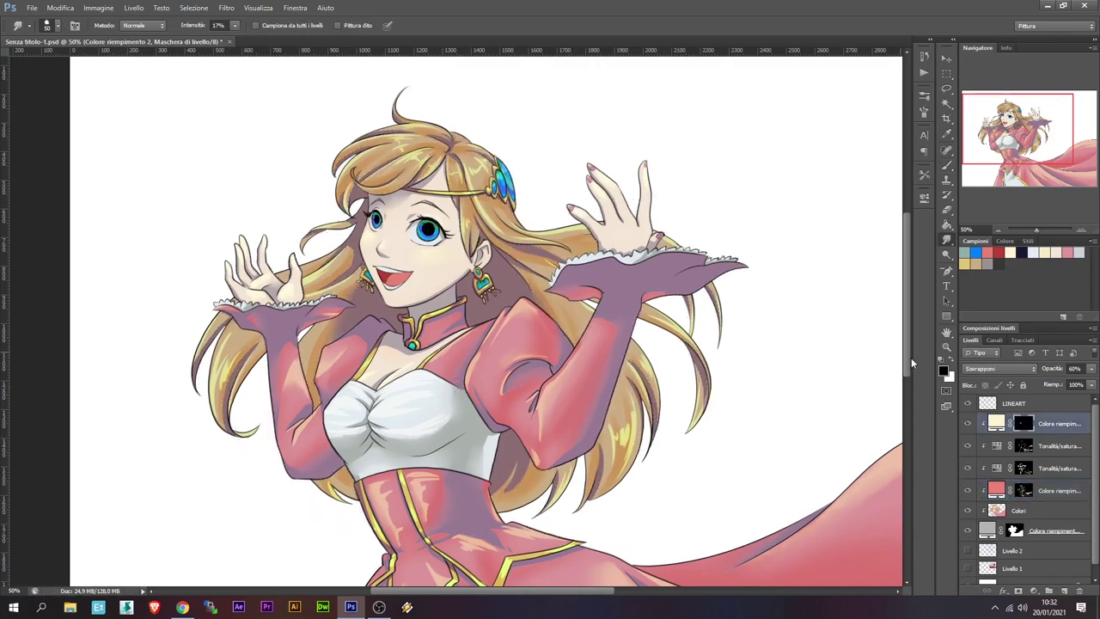
key(alt+bracketleft)
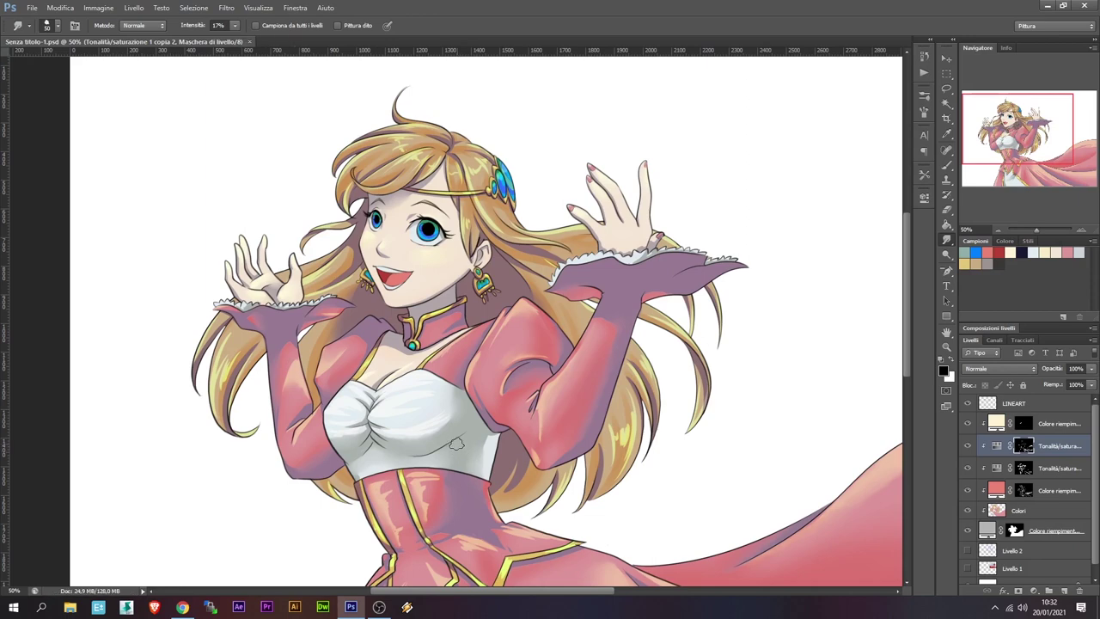
key(alt+bracketleft)
key(alt+bracketleft)
key(alt+bracketleft)
Reset colours to black and white and add the empty Livello 3 layer above Colori
key(w)
key(alt+bracketright)
key(alt+bracketright)
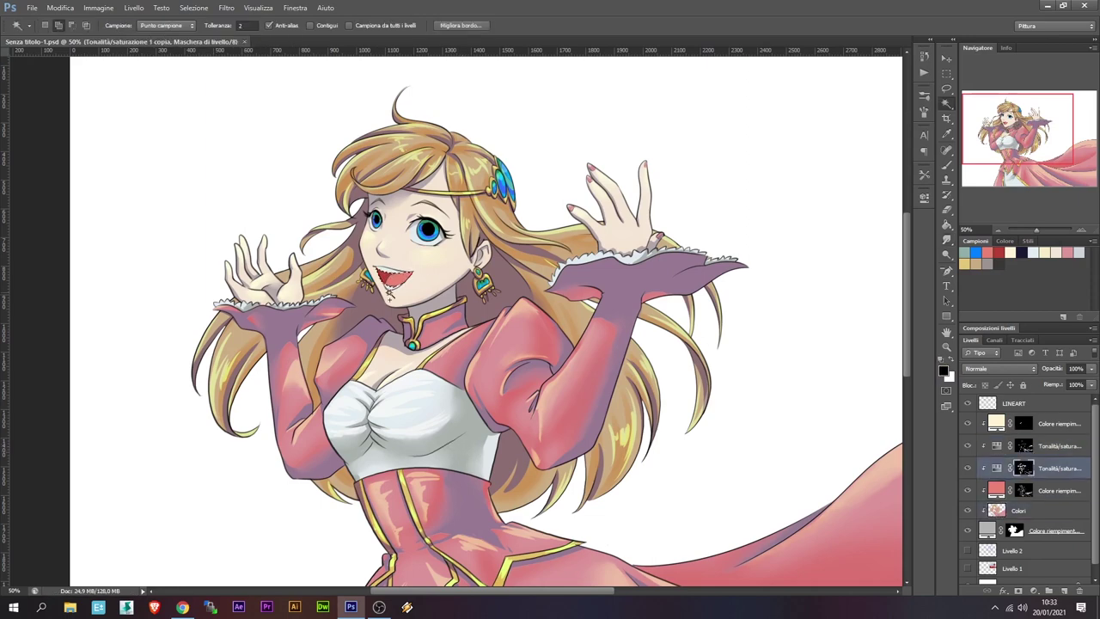
key(b)
key(d)
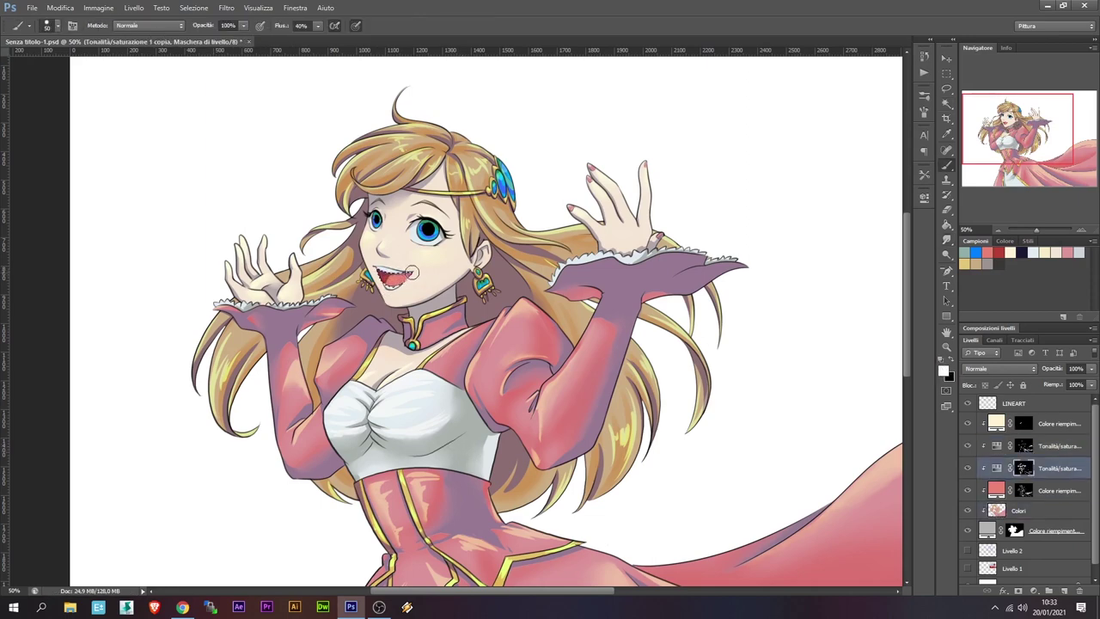
key(alt+bracketleft)
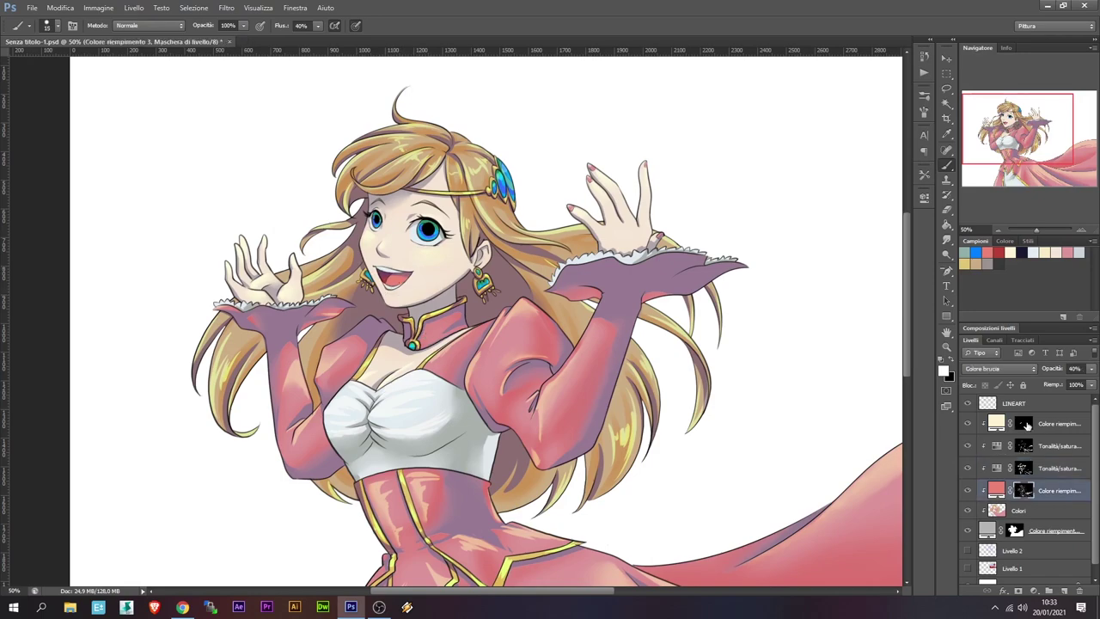
click(1026, 423)
click(1019, 511)
click(1064, 592)
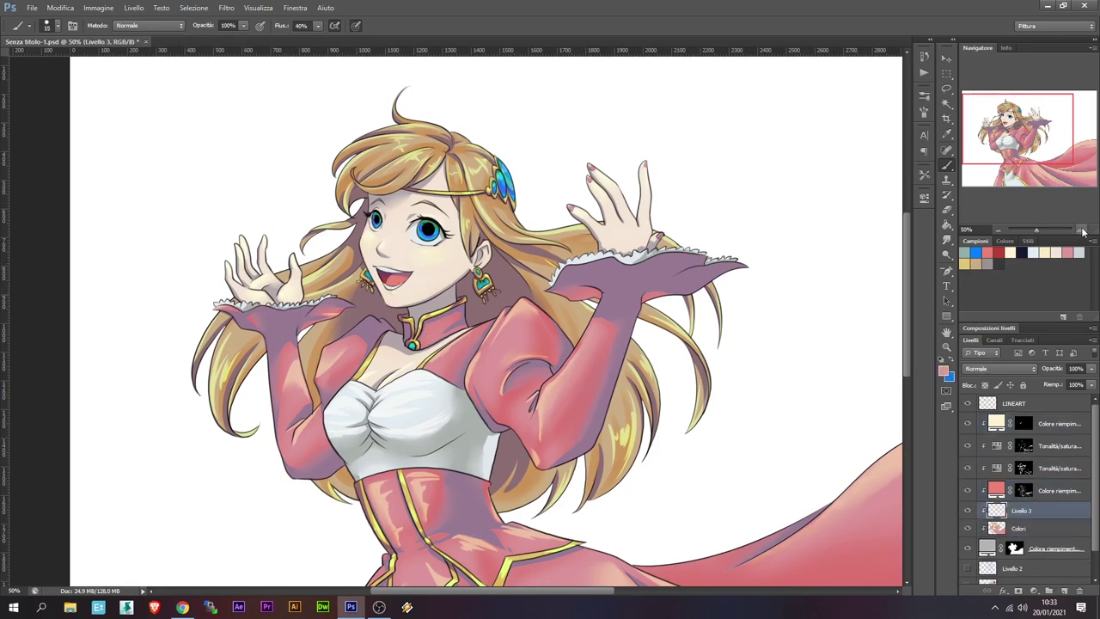
Paint pink on the girl's upper and lower lips on Livello 3, tidying with the eraser
scroll(387, 259, up, 3)
drag(410, 265, 349, 261)
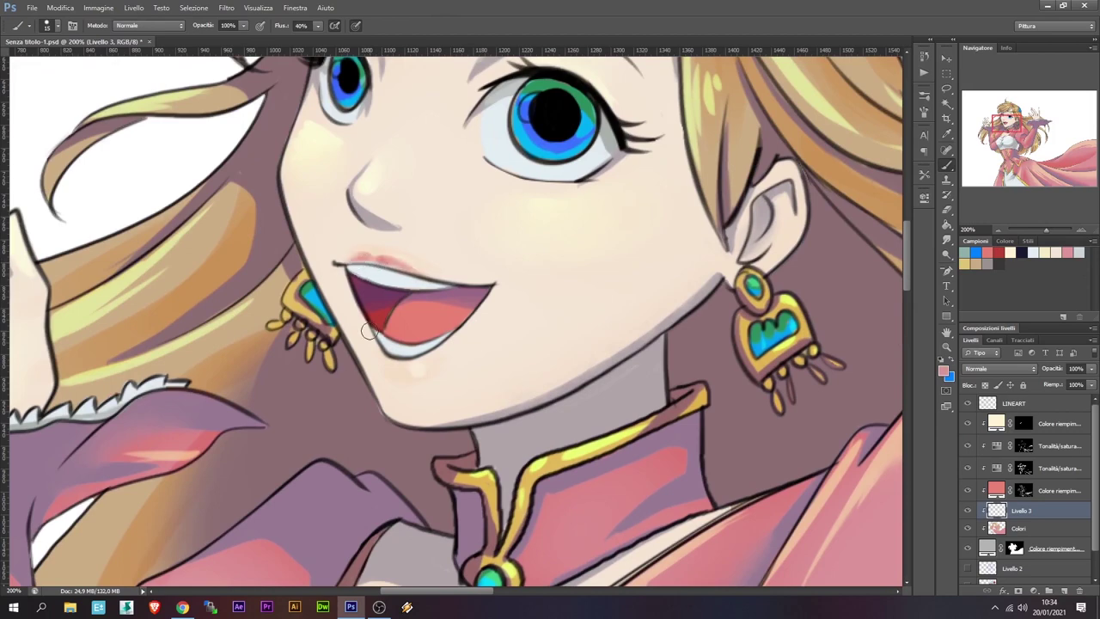
mouse_move(368, 331)
mouse_down()
mouse_move(471, 305)
mouse_move(371, 256)
mouse_up()
key(x)
key(e)
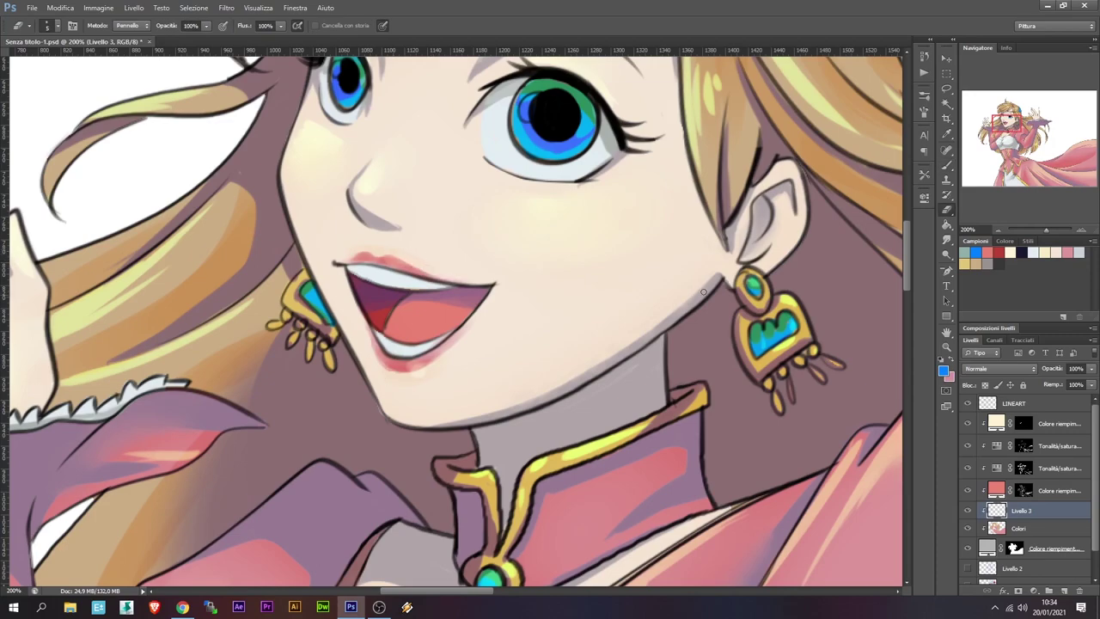
scroll(703, 292, down, 5)
scroll(392, 218, up, 2)
scroll(393, 218, up, 2)
scroll(393, 217, up, 1)
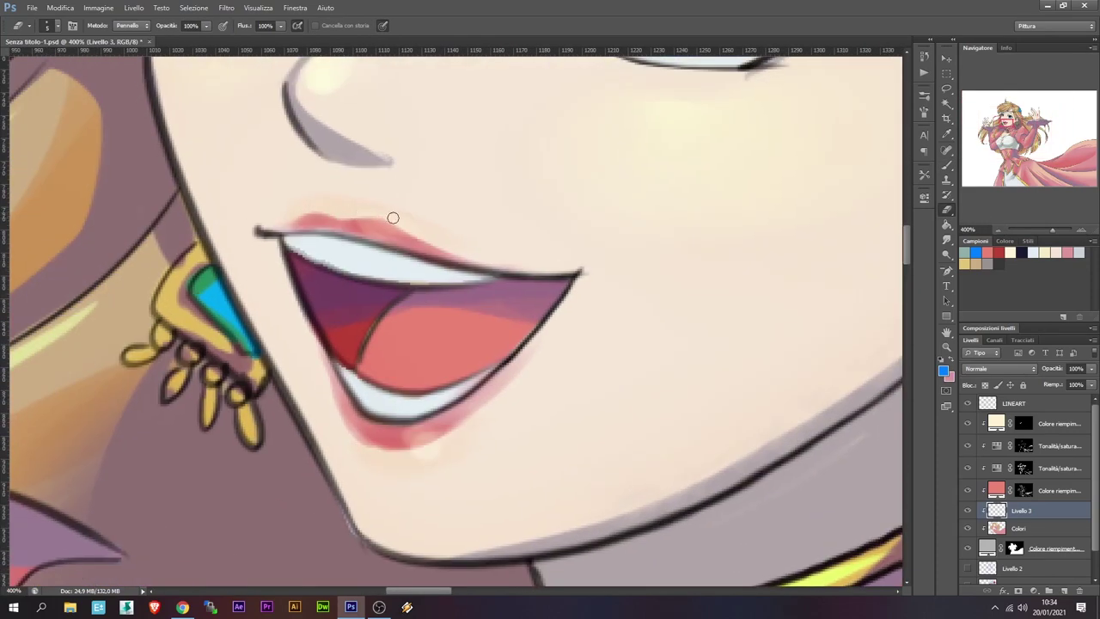
key(b)
key(x)
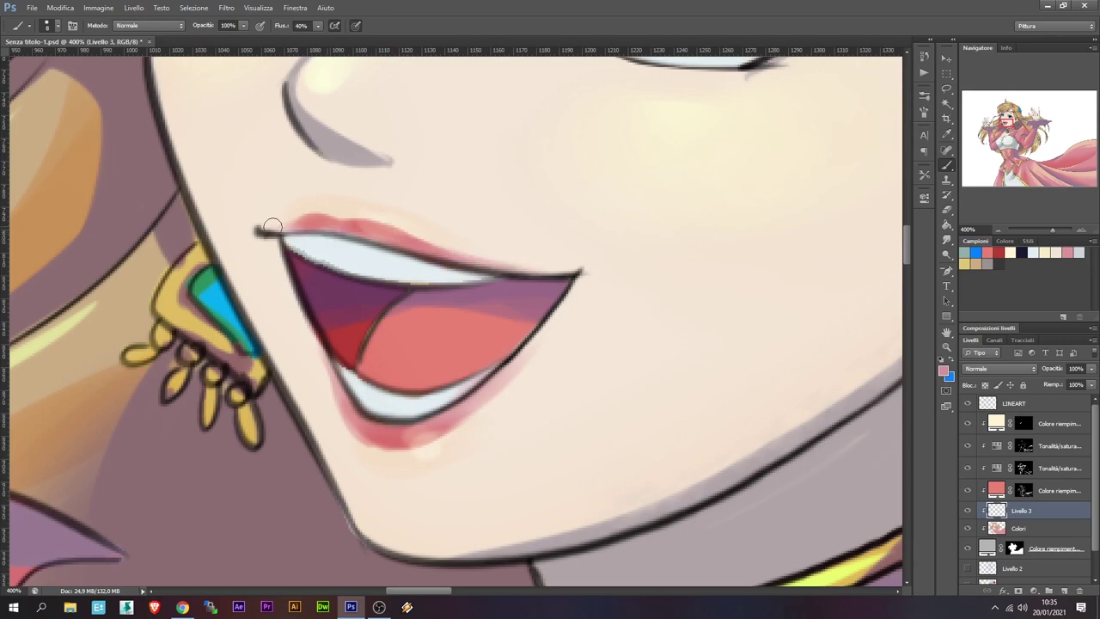
scroll(533, 341, down, 1)
scroll(533, 341, down, 4)
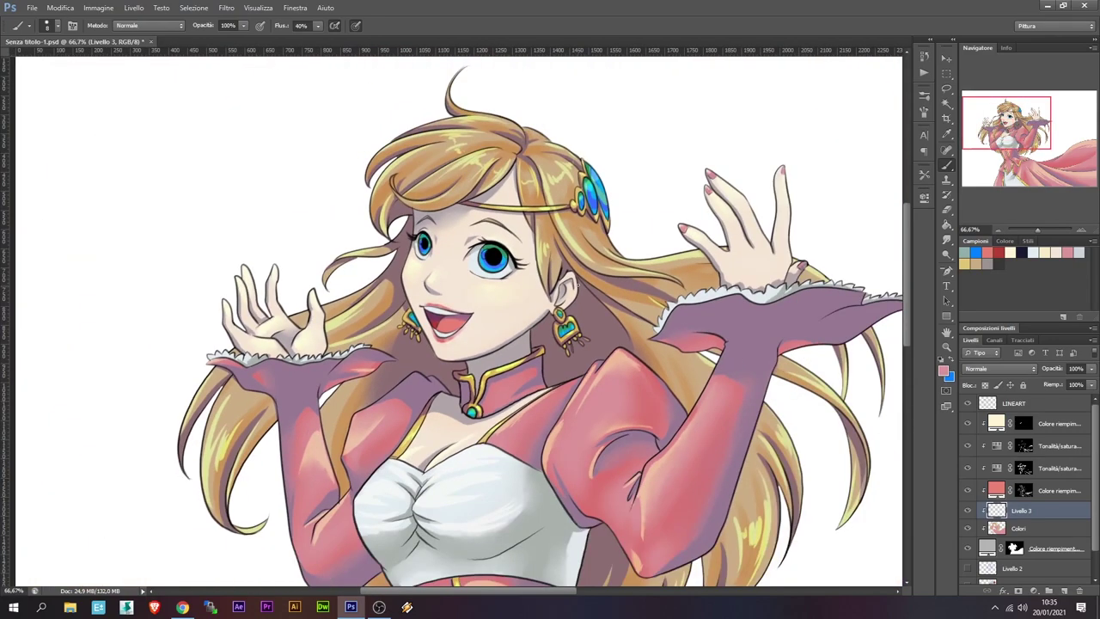
Add the empty Livello 4 layer above the yellow fill layer, beneath LINEART
click(997, 230)
click(997, 230)
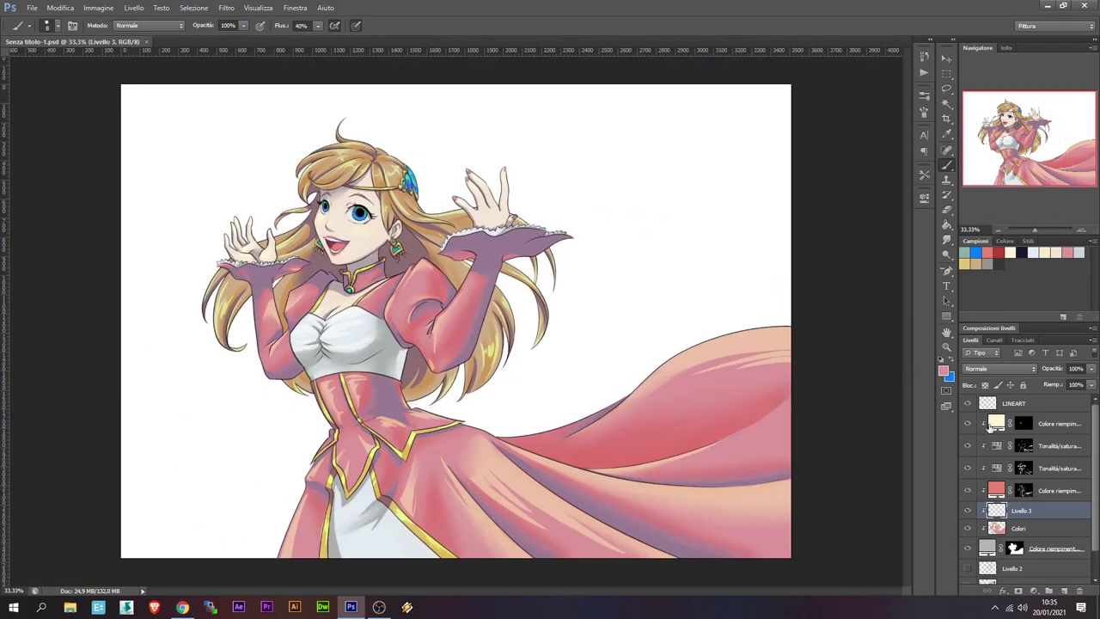
click(1059, 489)
click(1059, 423)
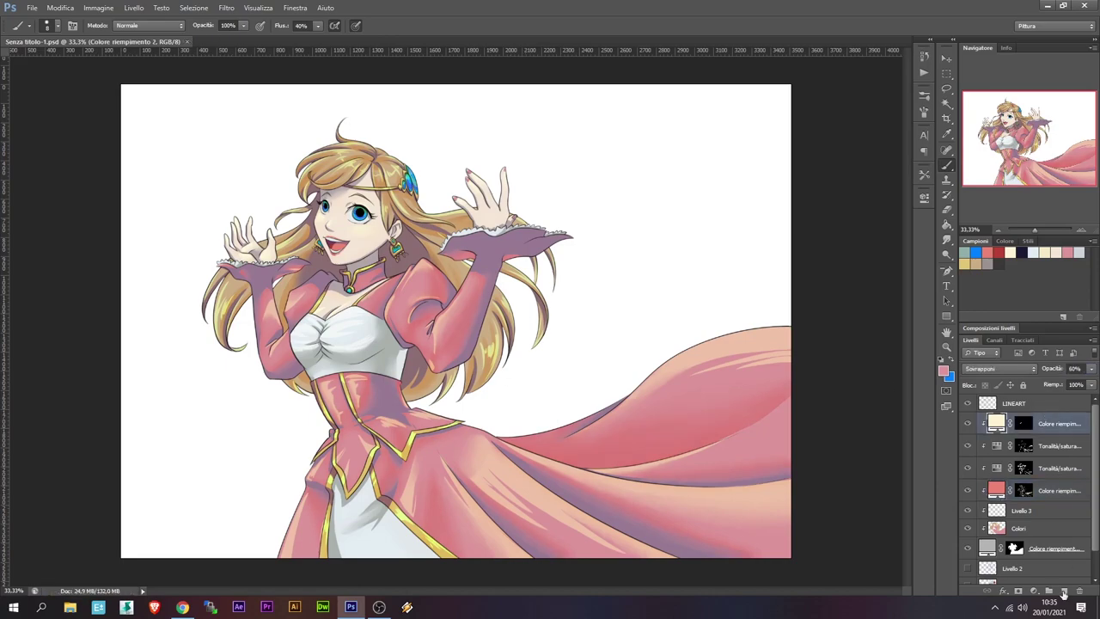
key(ctrl+shift+alt+n)
key(ctrl+1)
key(ctrl+plus)
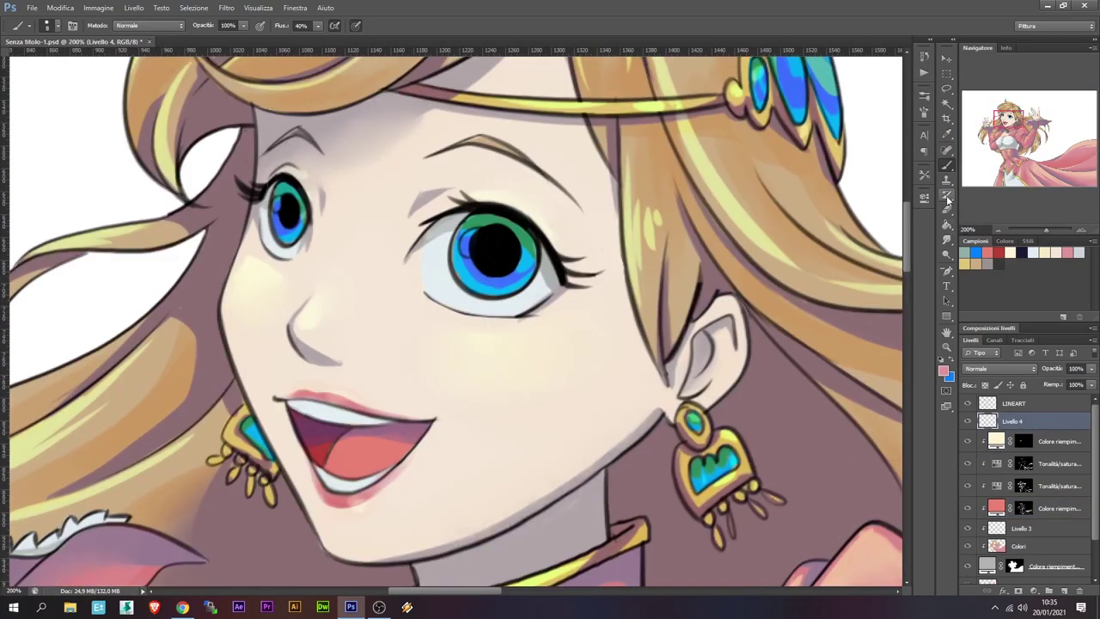
Brighten the lower iris with sampled blue using a size-10 Colore scherma brush at 34%
click(149, 25)
click(147, 97)
alt+click(496, 280)
key(bracketleft)
key(bracketleft)
key(3)
key(4)
drag(480, 265, 523, 274)
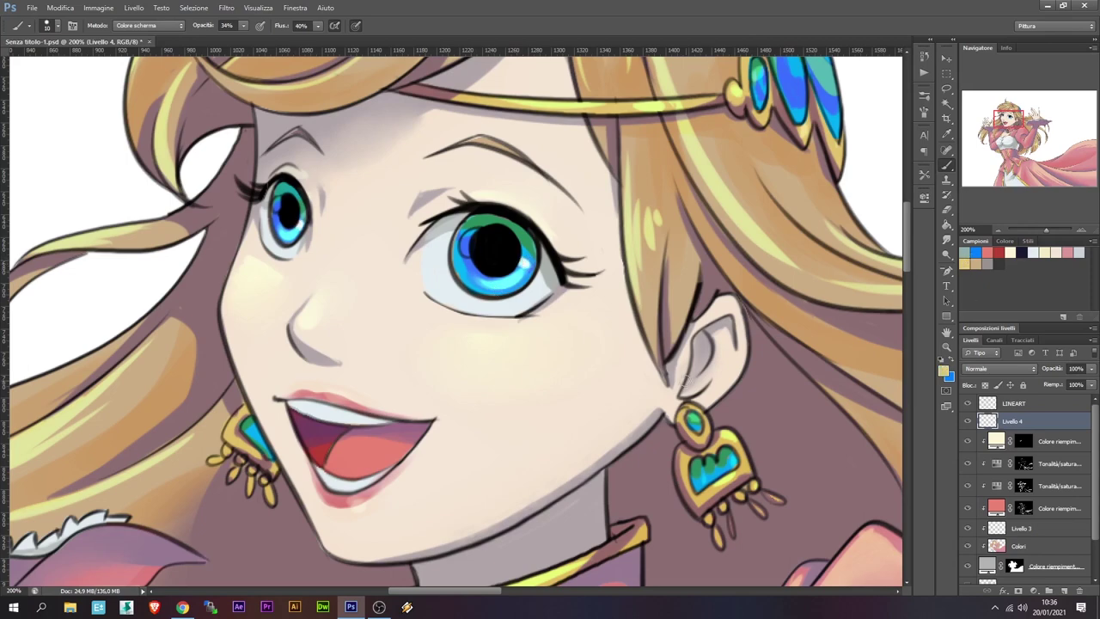
Move Livello 4 above LINEART, paint a pupil highlight, and reset the brush to Normale 100%
drag(1030, 421, 1027, 400)
key(e)
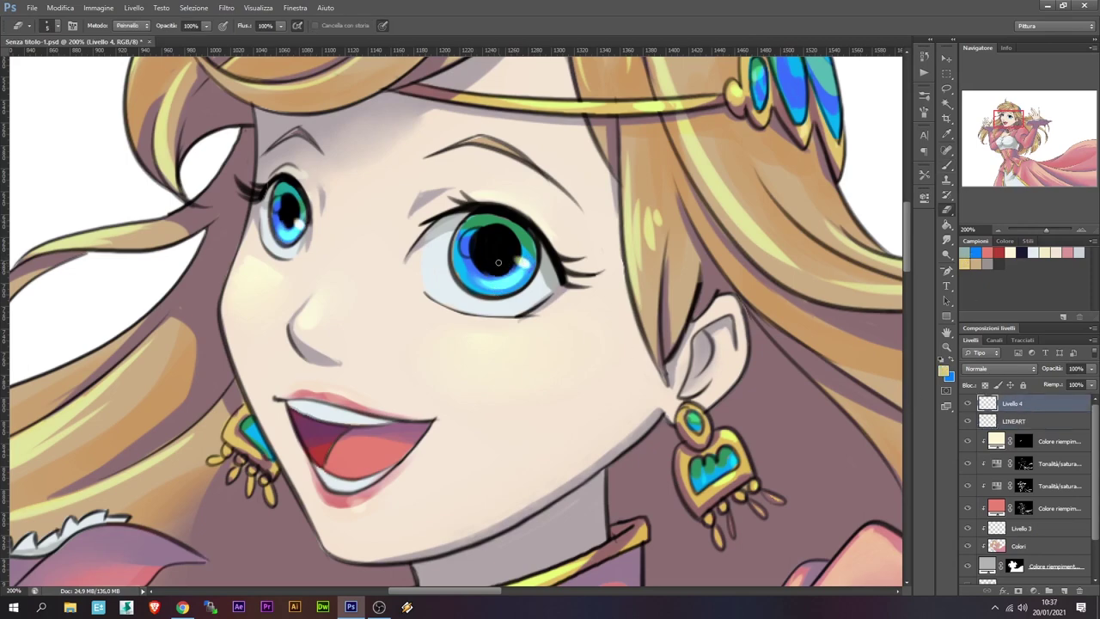
key(b)
drag(469, 240, 479, 247)
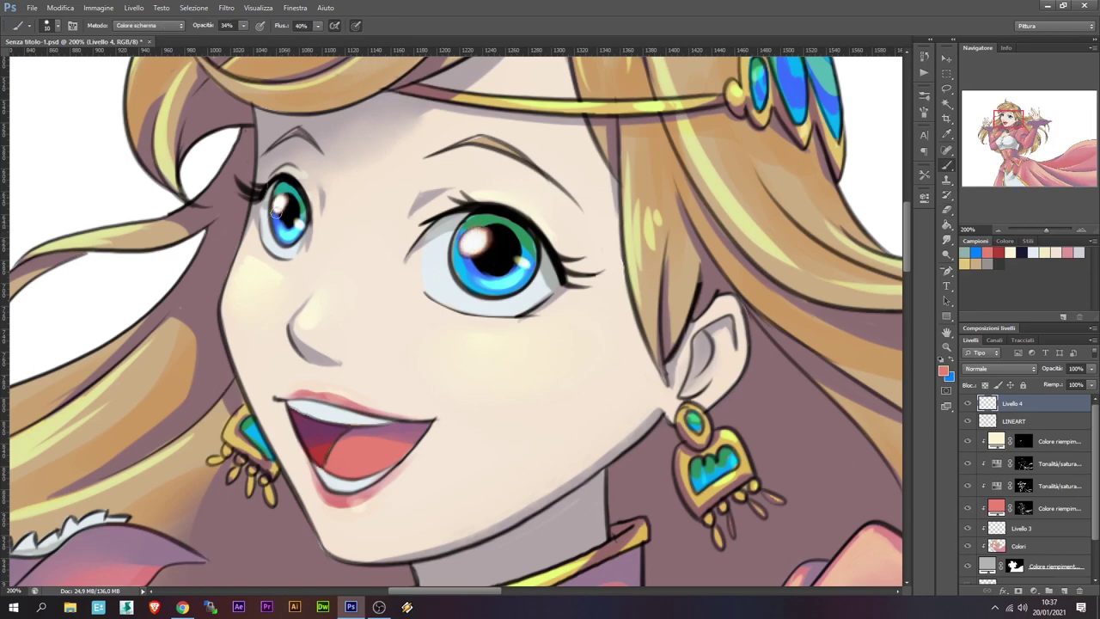
click(1023, 441)
right_click(609, 282)
key(Escape)
key(shift+alt+n)
key(0)
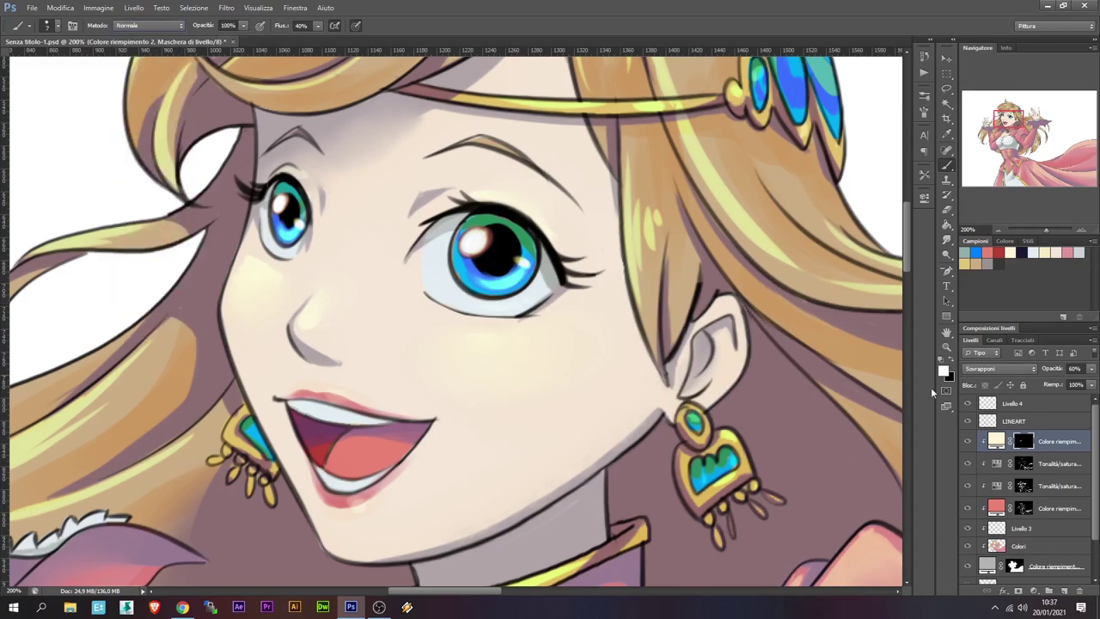
Set the red Colore riempimento fill layer to Brucia lineare blending with the face skin selected
click(996, 508)
key(ctrl+h)
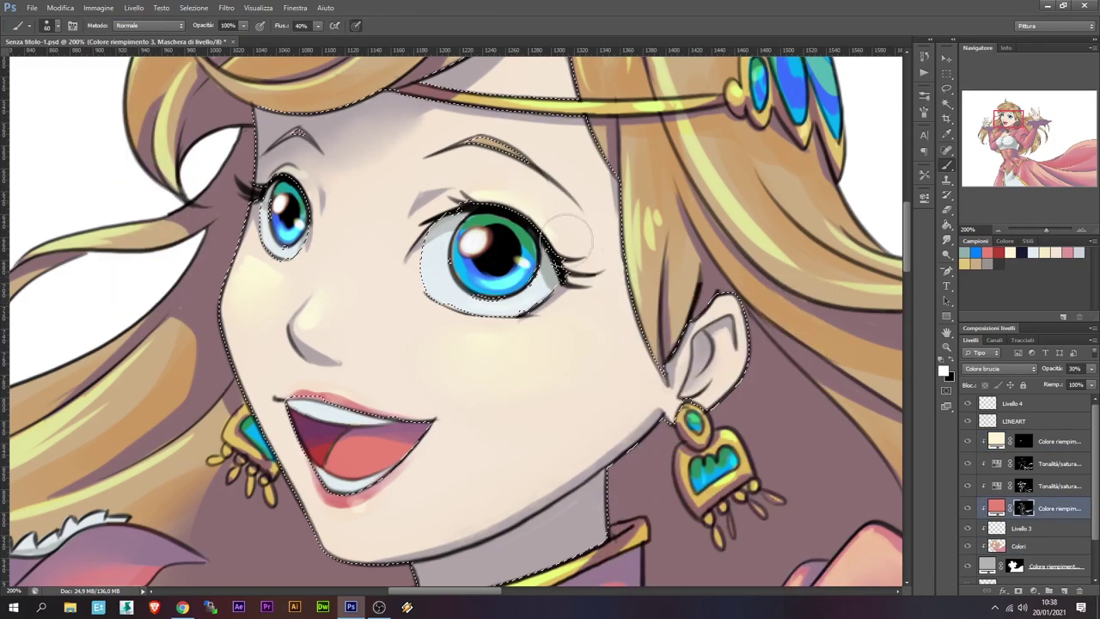
key(ctrl+minus)
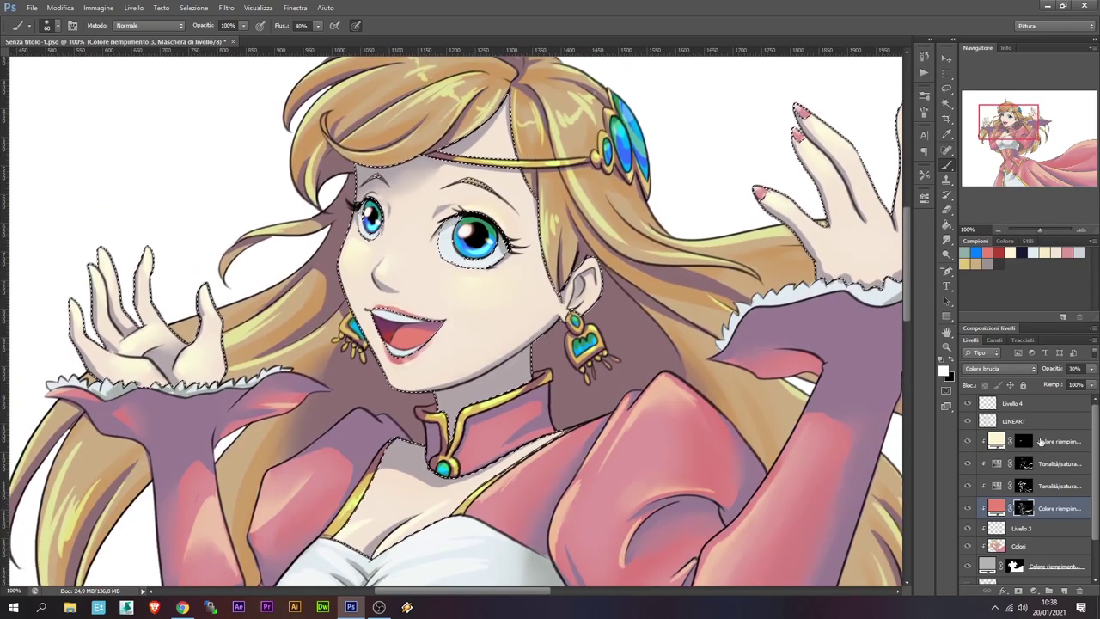
click(997, 368)
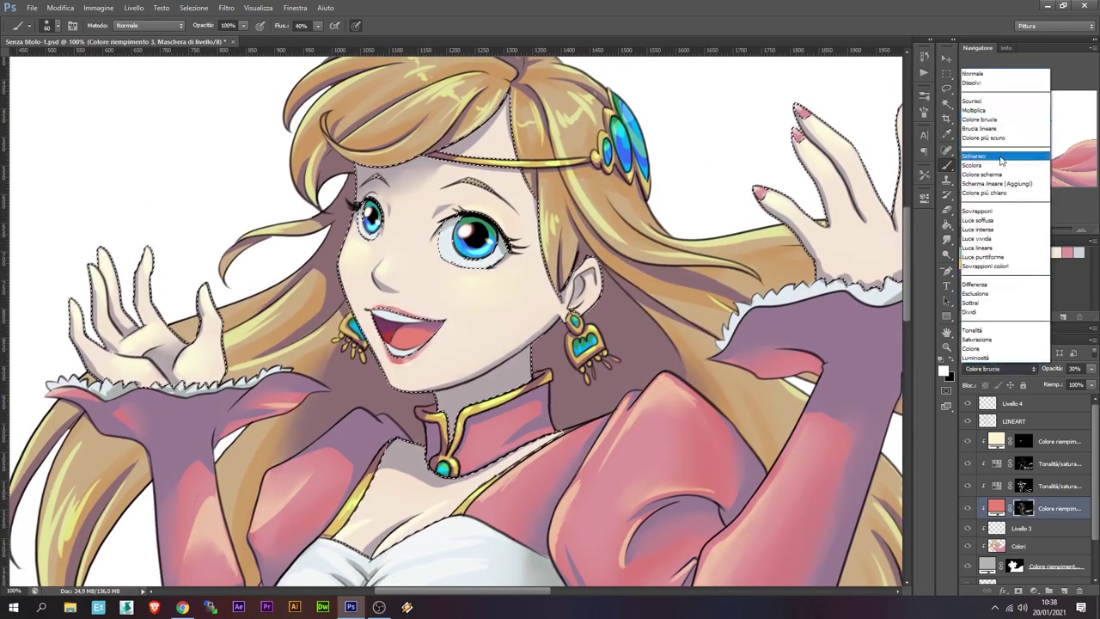
click(997, 128)
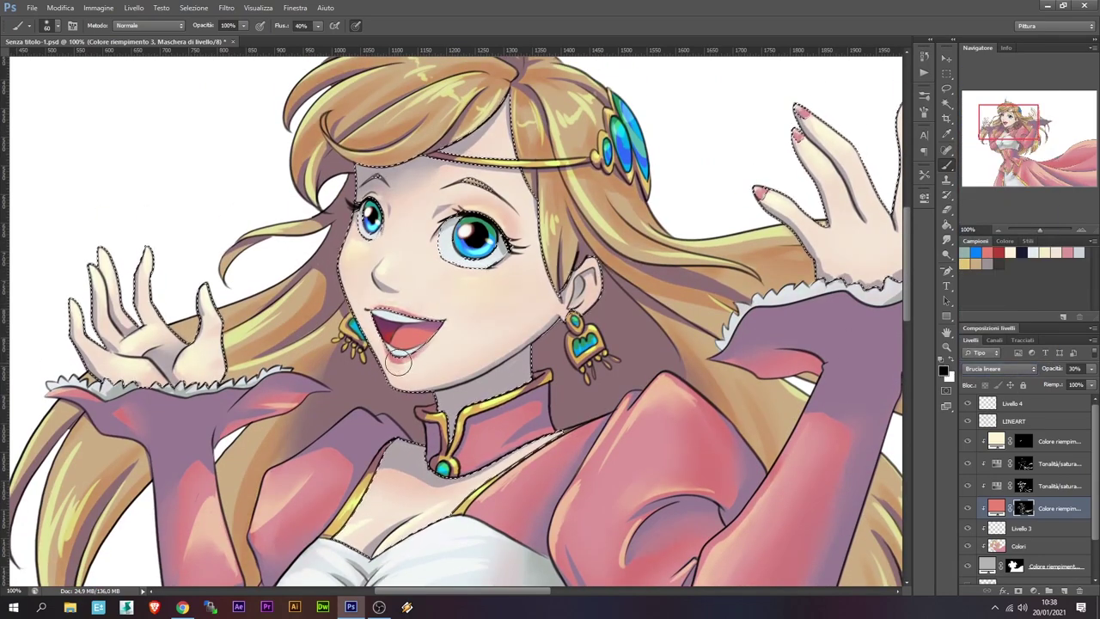
key(x)
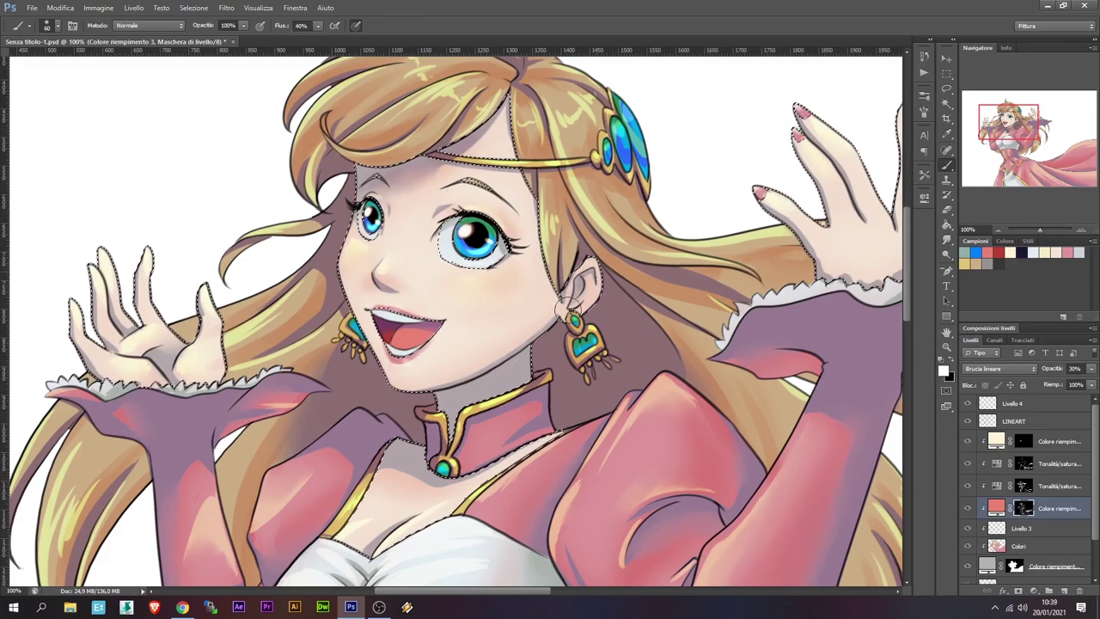
Move the eye highlight up and right on Livello 4 and darken the pupil around it
key(alt+period)
key(l)
key(ctrl+d)
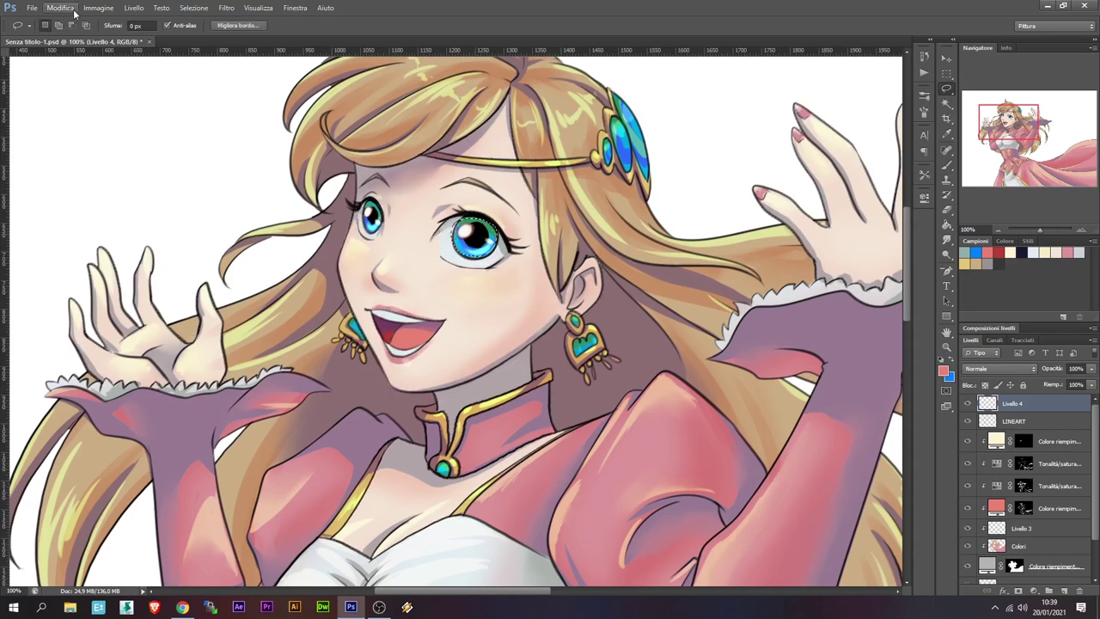
drag(465, 261, 502, 219)
key(l)
click(60, 7)
key(e)
key(alt+bracketleft)
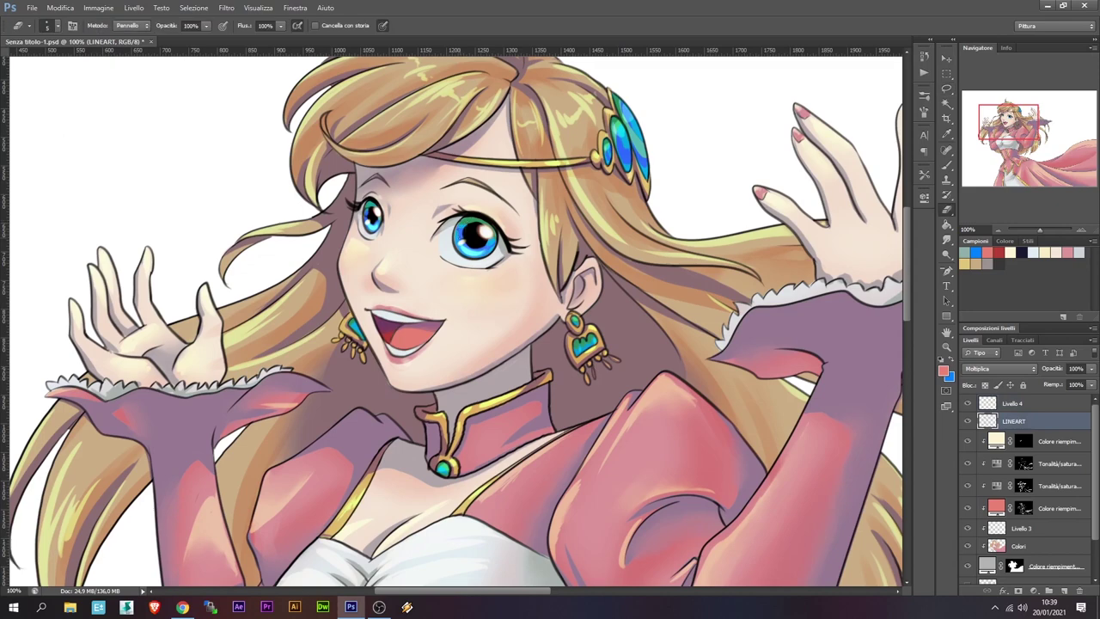
key(b)
drag(478, 234, 475, 238)
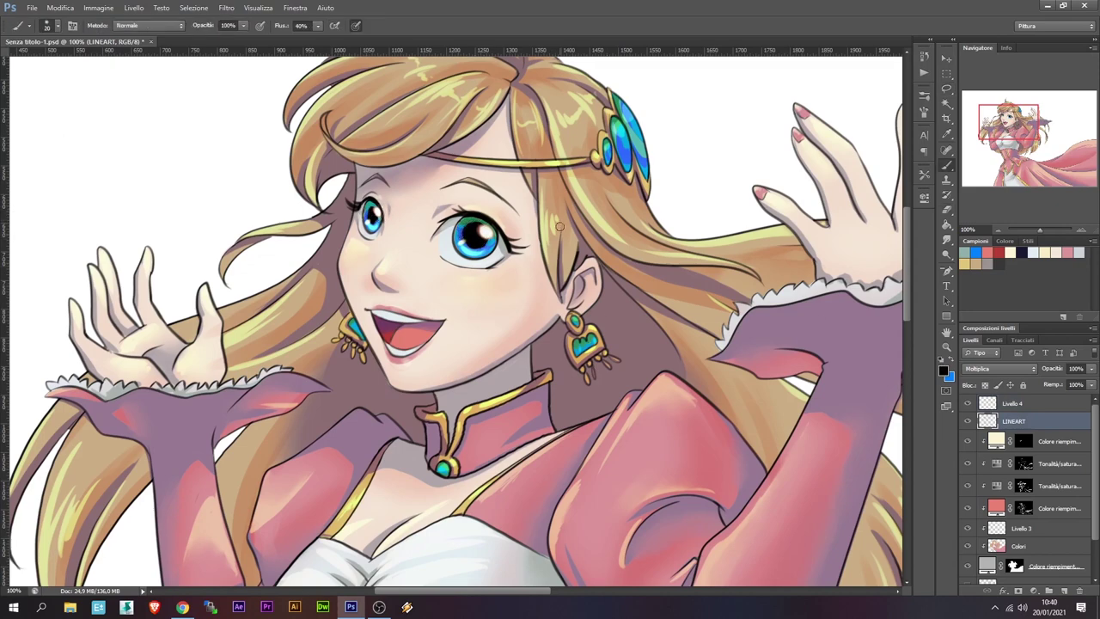
Paint and smudge the face shading on the Tonalità/saturazione copy and Colore riempimento masks
key(alt+bracketleft)
key(alt+bracketleft)
key(alt+bracketleft)
key(x)
key(alt+bracketleft)
key(alt+bracketleft)
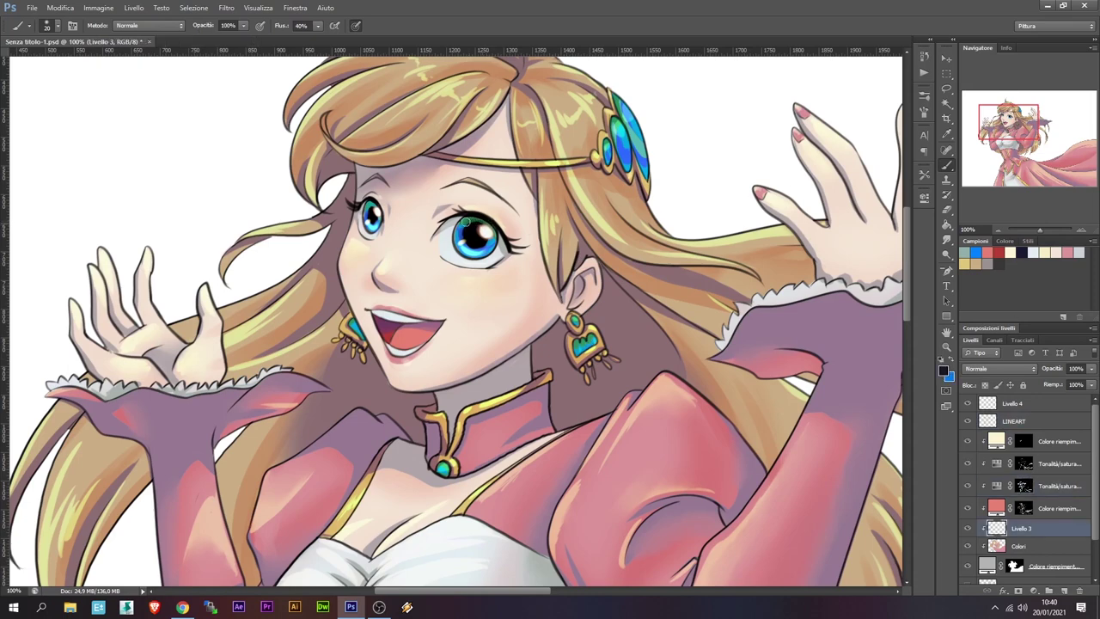
key(alt+bracketright)
key(alt+bracketright)
key(x)
key(r)
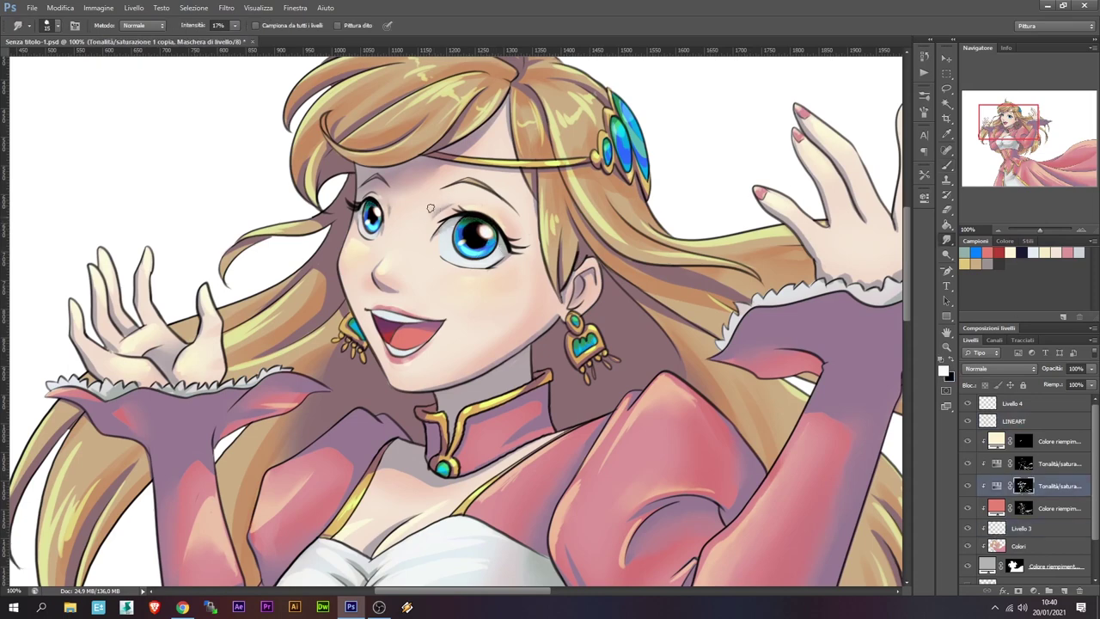
key(alt+bracketleft)
key(b)
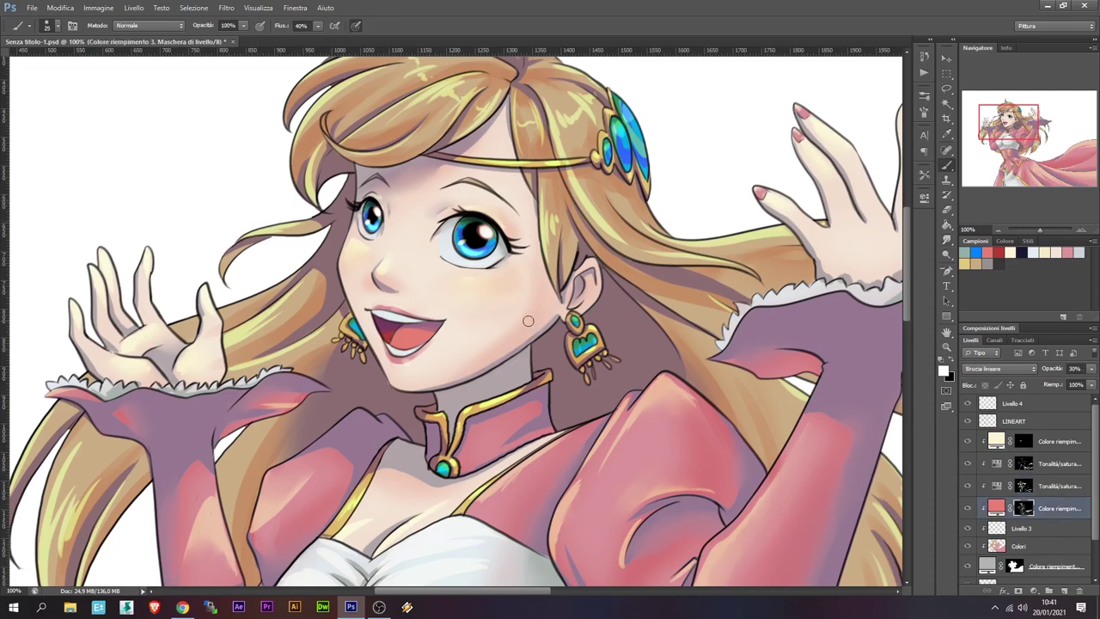
key(r)
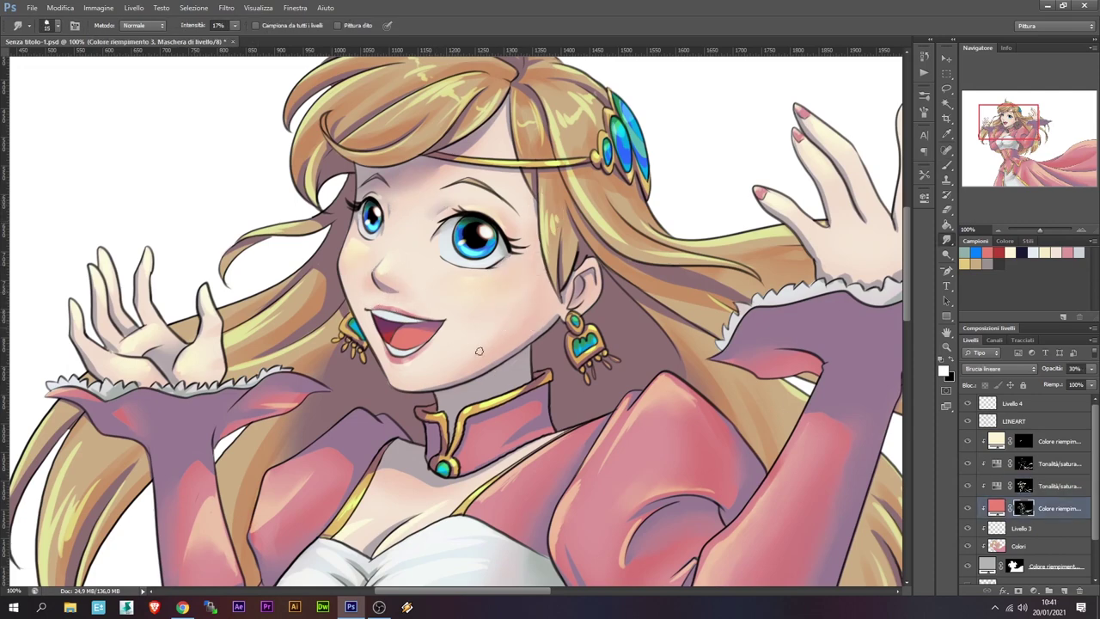
key(b)
drag(361, 548, 406, 504)
drag(208, 211, 74, 280)
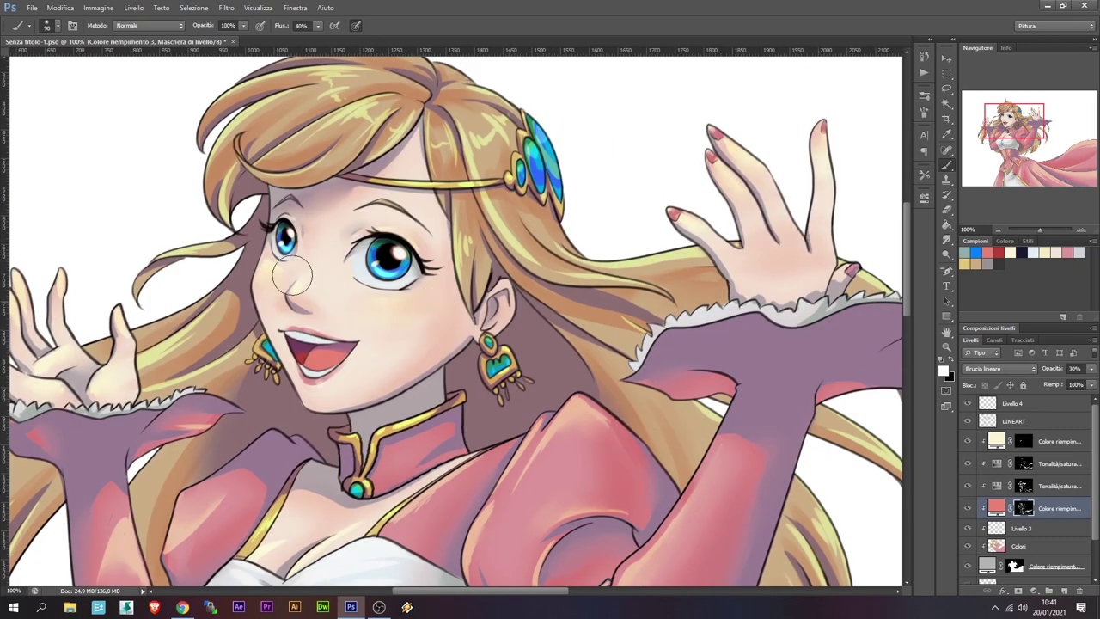
Refine the shading with a smaller brush on the Colore riempimento and Tonalità/saturazione 1 copia masks
key(alt+bracketleft)
key(alt+bracketleft)
key(bracketleft)
key(bracketleft)
key(bracketleft)
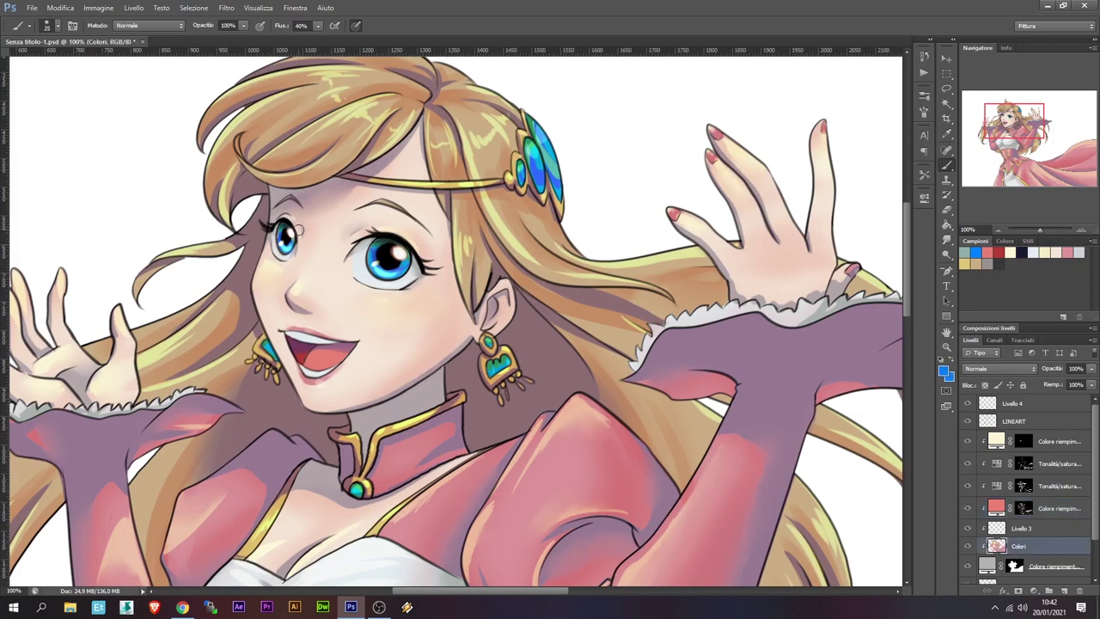
key(alt+bracketright)
key(alt+bracketright)
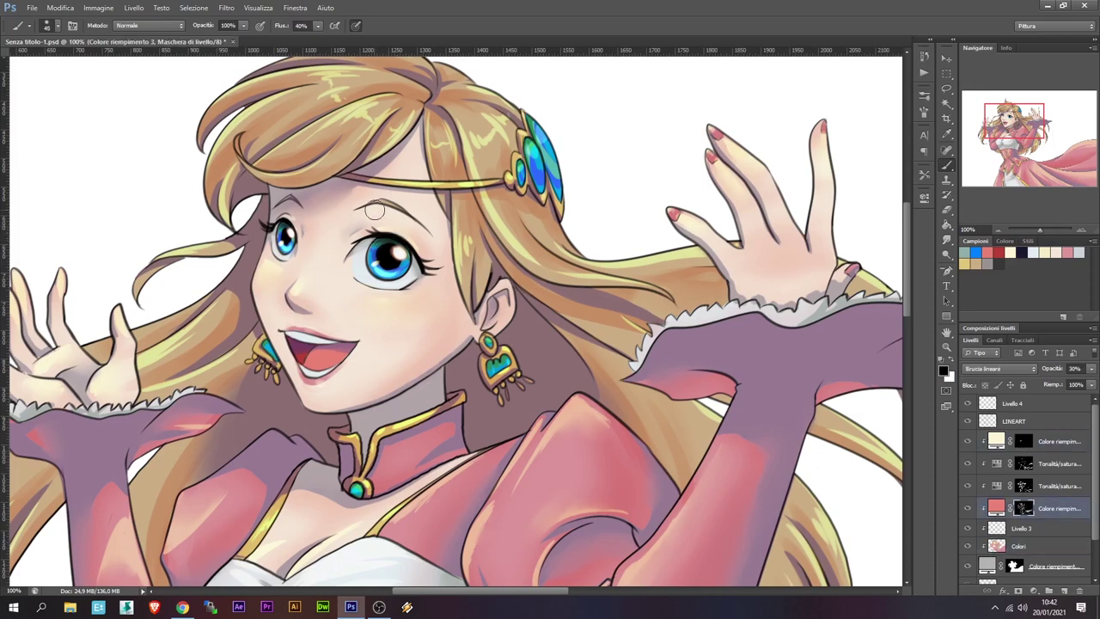
key(alt+bracketright)
key(alt+bracketleft)
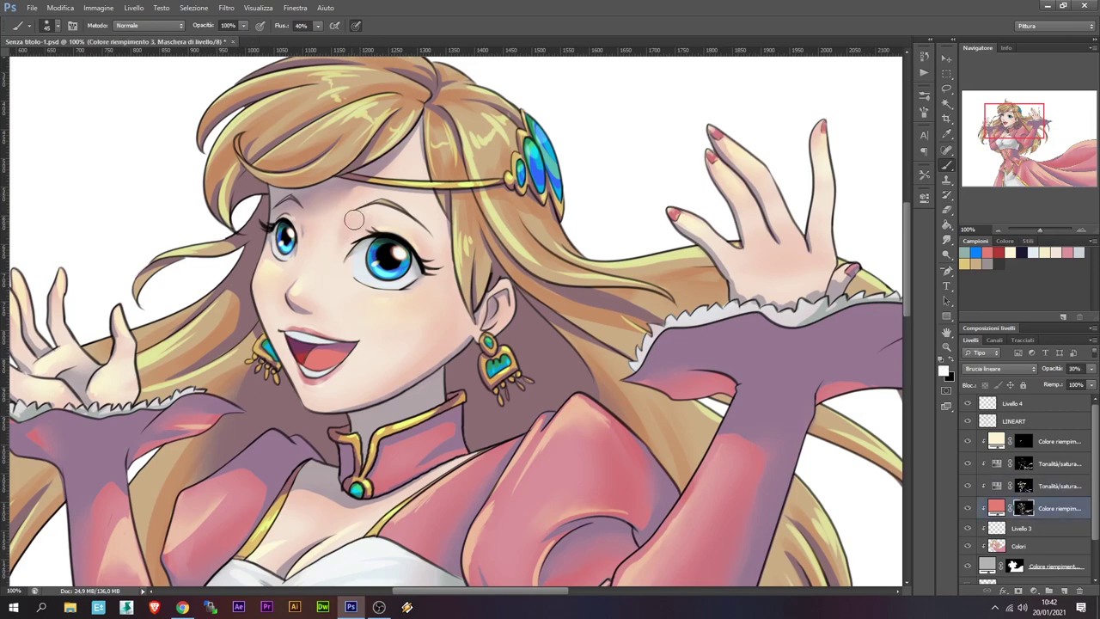
key(x)
key(r)
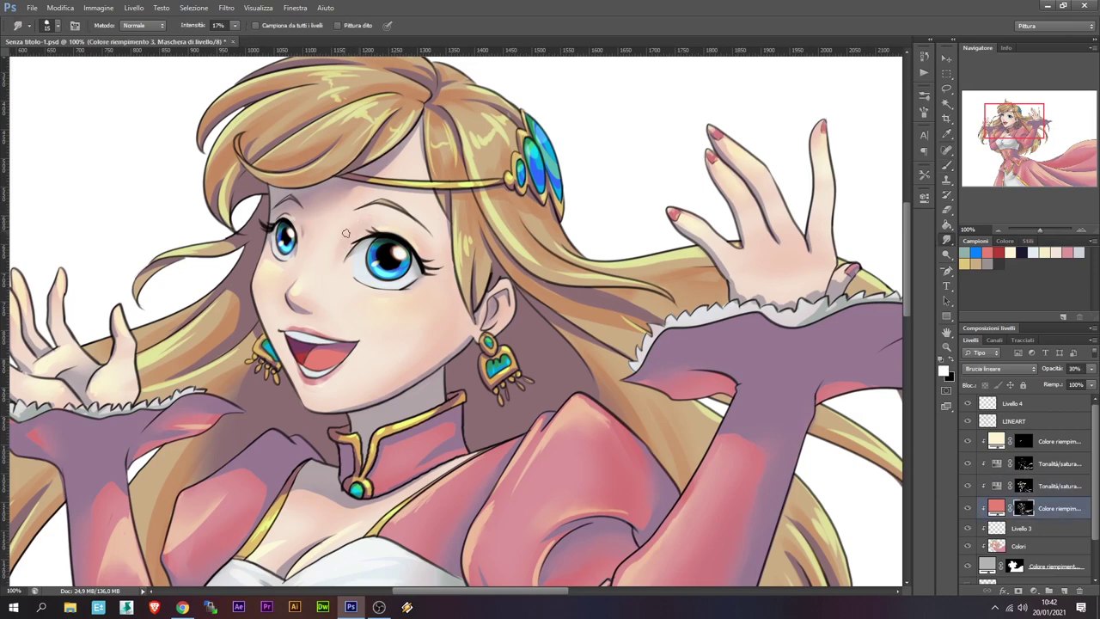
key(alt+bracketright)
key(b)
right_click(423, 283)
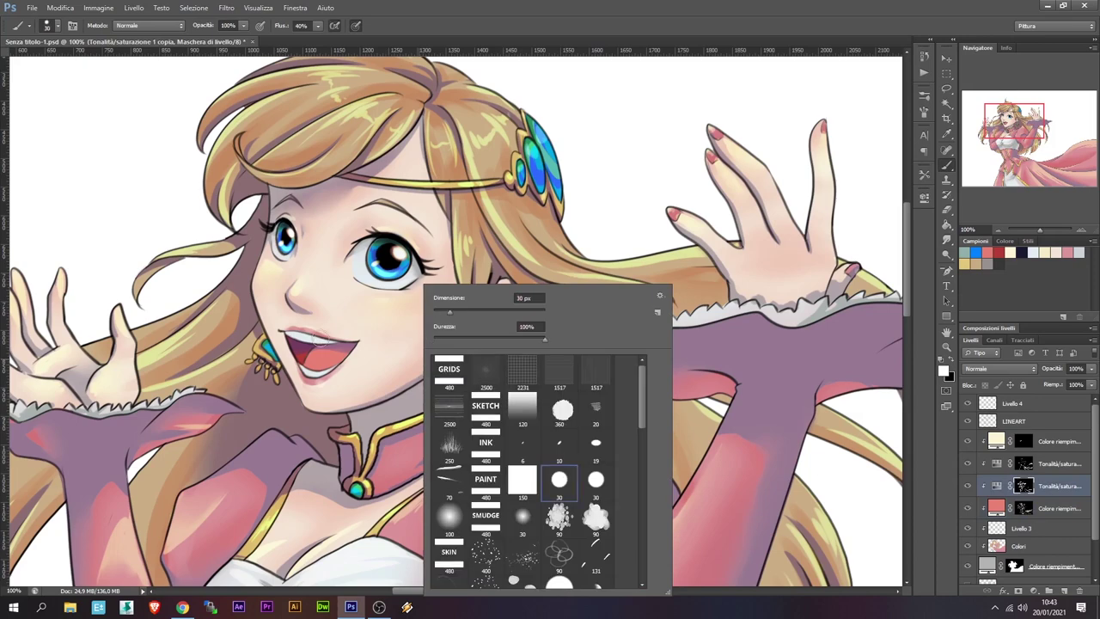
Blend the face shading further with white paint and the smudge tool
key(Escape)
key(x)
key(x)
key(x)
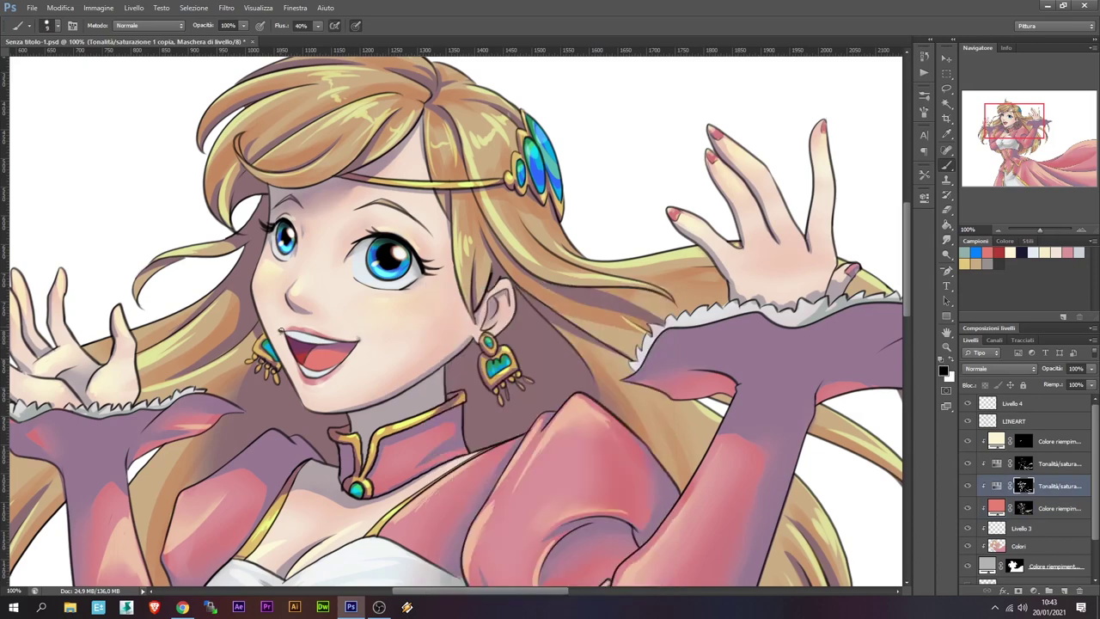
key(x)
scroll(474, 334, up, 3)
scroll(464, 325, down, 3)
key(x)
key(x)
key(r)
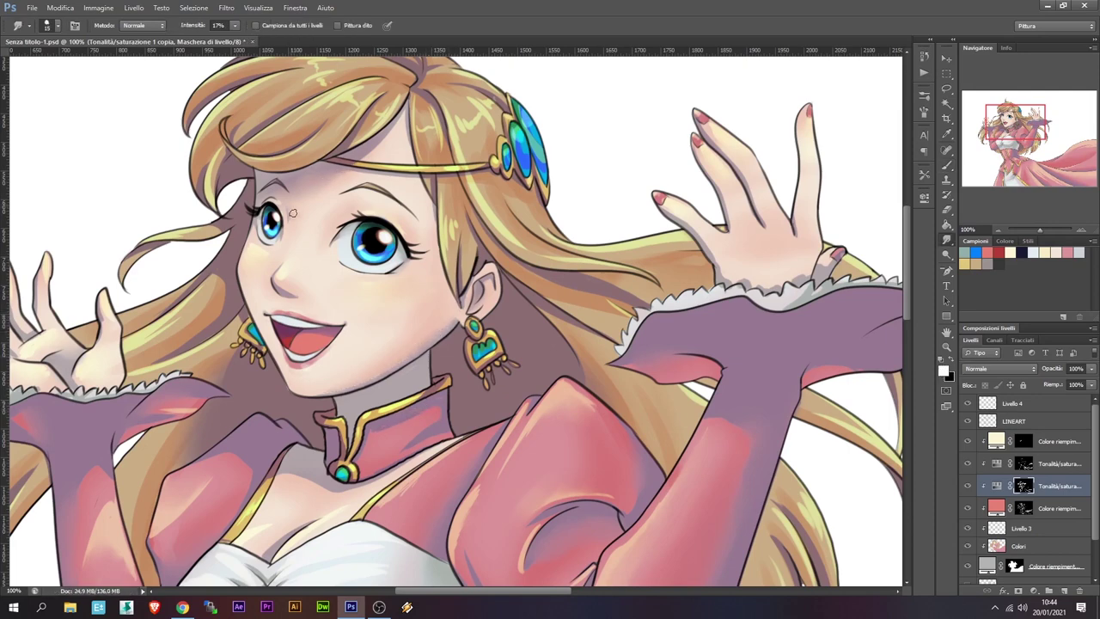
Work on the Colore riempimento 2 overlay mask and review the whole character's shading
key(alt+bracketright)
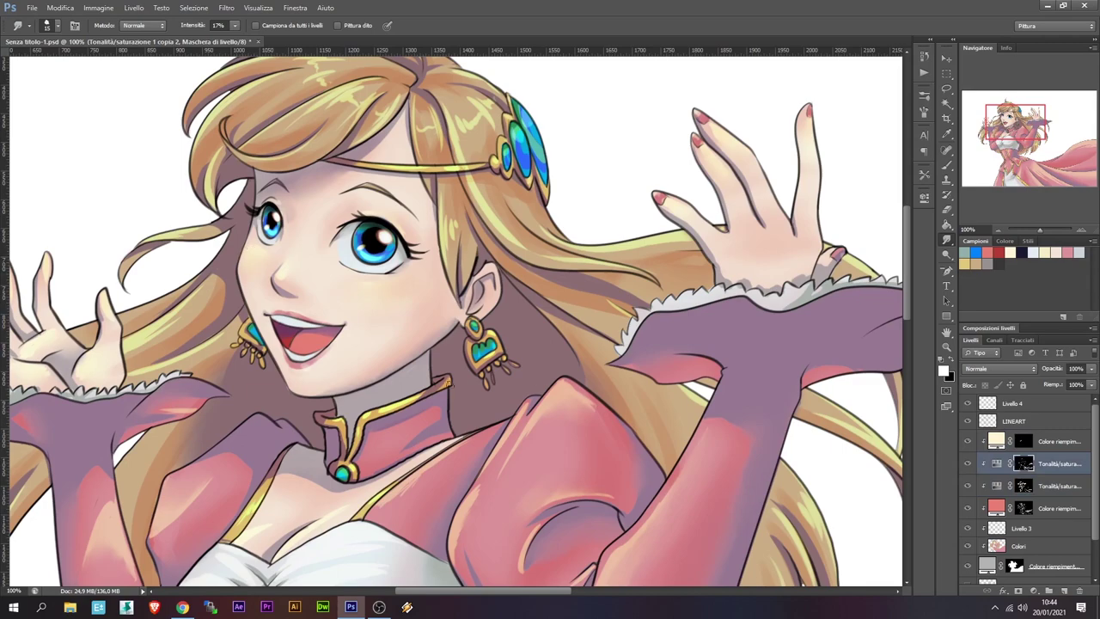
key(alt+bracketright)
key(b)
key(x)
key(x)
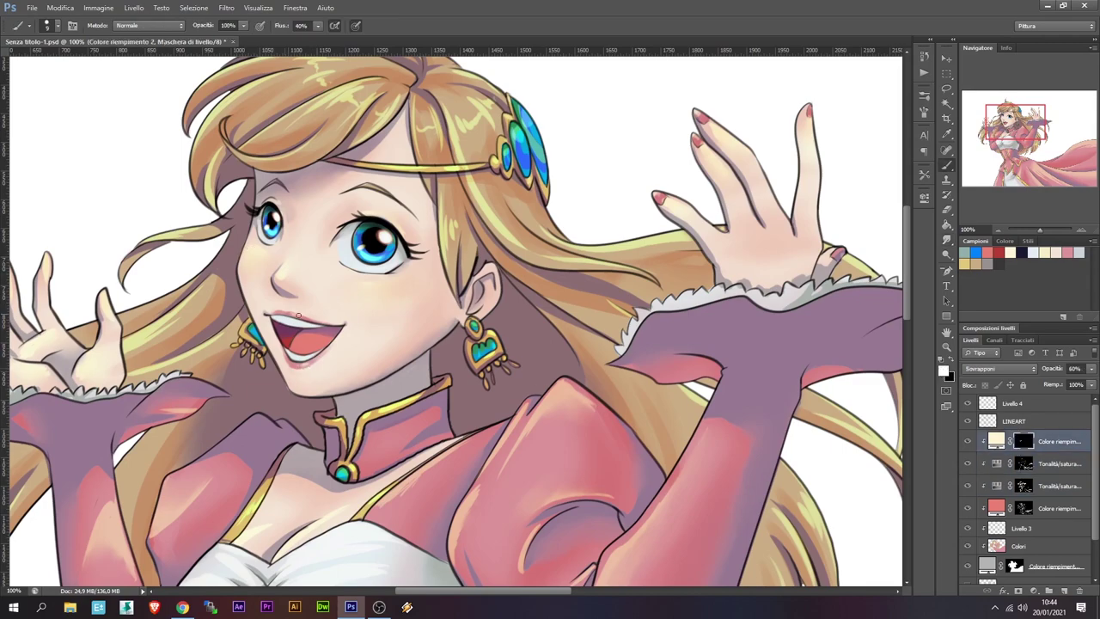
key(ctrl+minus)
drag(1014, 129, 1014, 148)
key(ctrl+minus)
key(ctrl+plus)
Shrink and tilt the left-eye highlight on Livello 4 with Free Transform
key(alt+bracketright)
key(alt+bracketright)
key(ctrl+t)
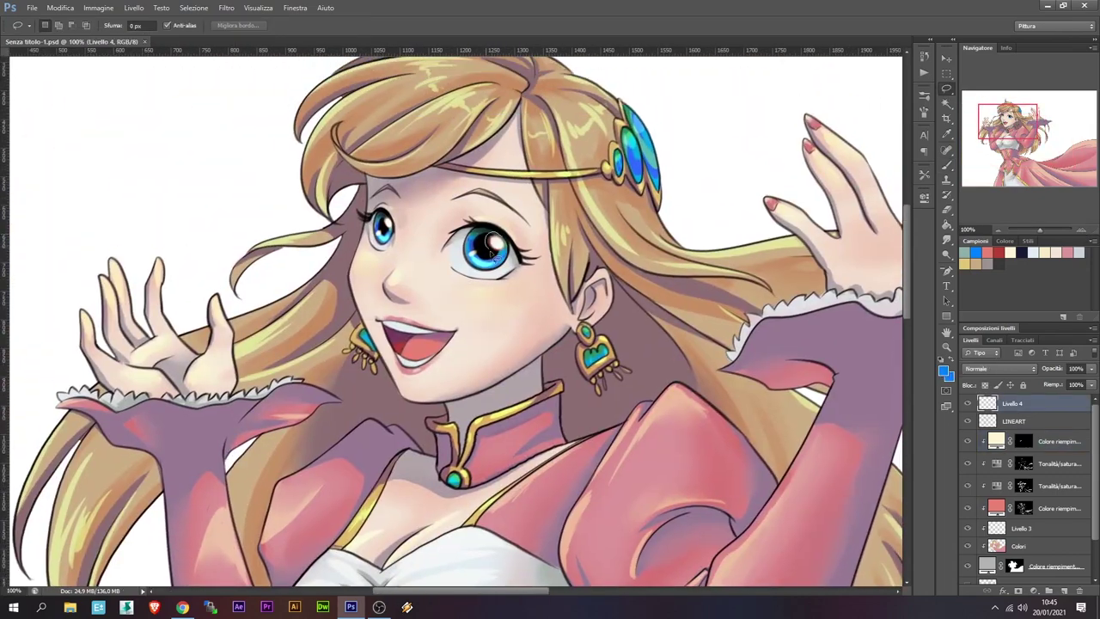
key(Return)
key(l)
key(ctrl+t)
drag(397, 211, 386, 221)
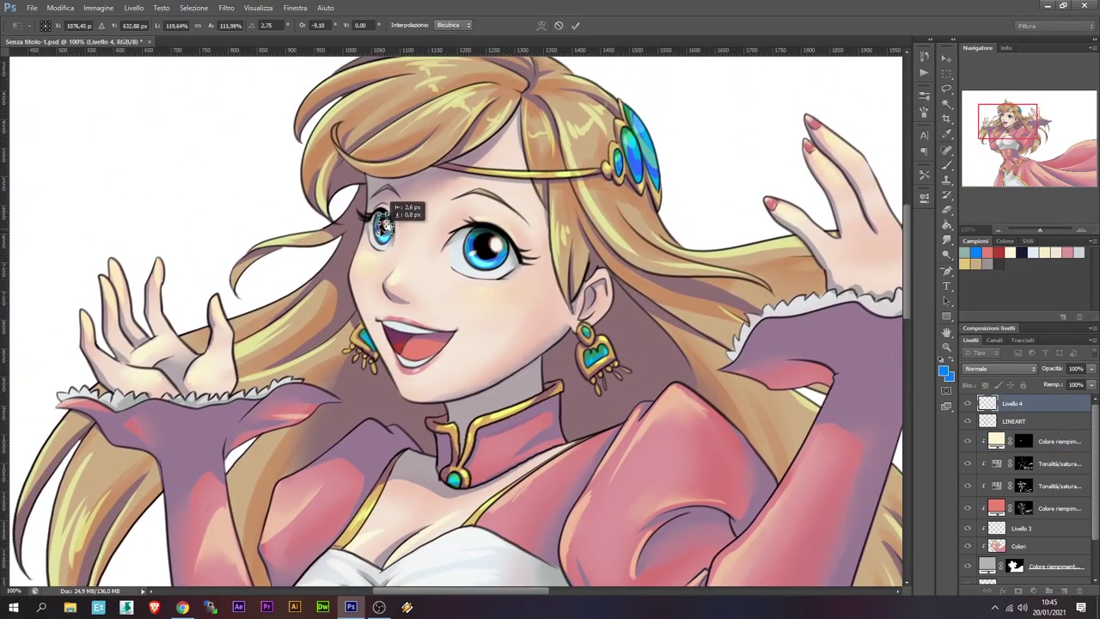
key(Return)
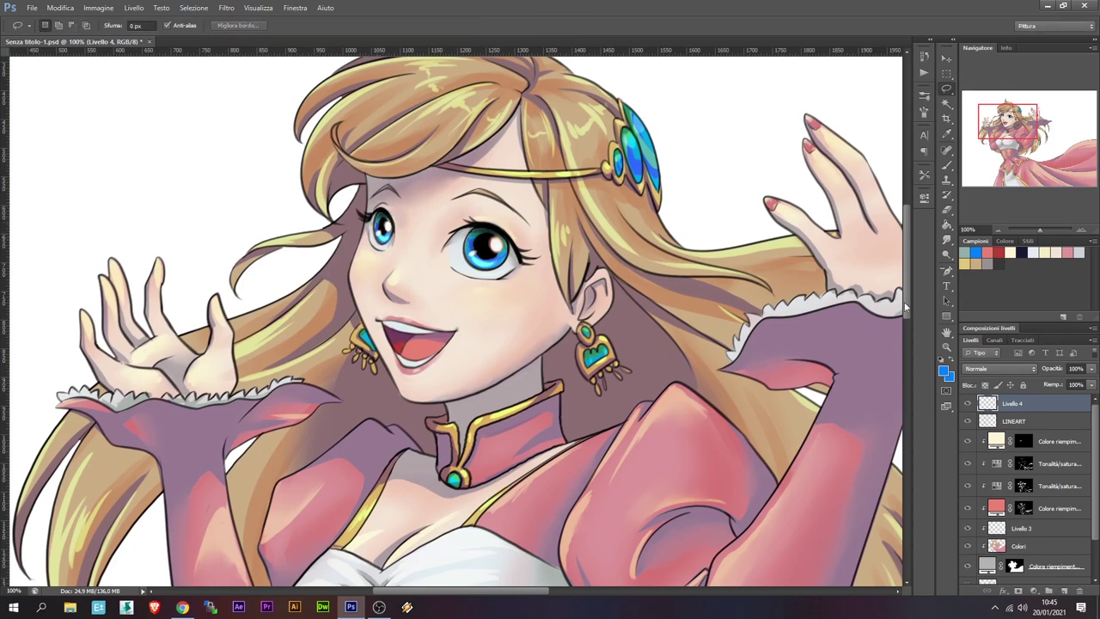
key(alt+bracketleft)
drag(389, 221, 384, 220)
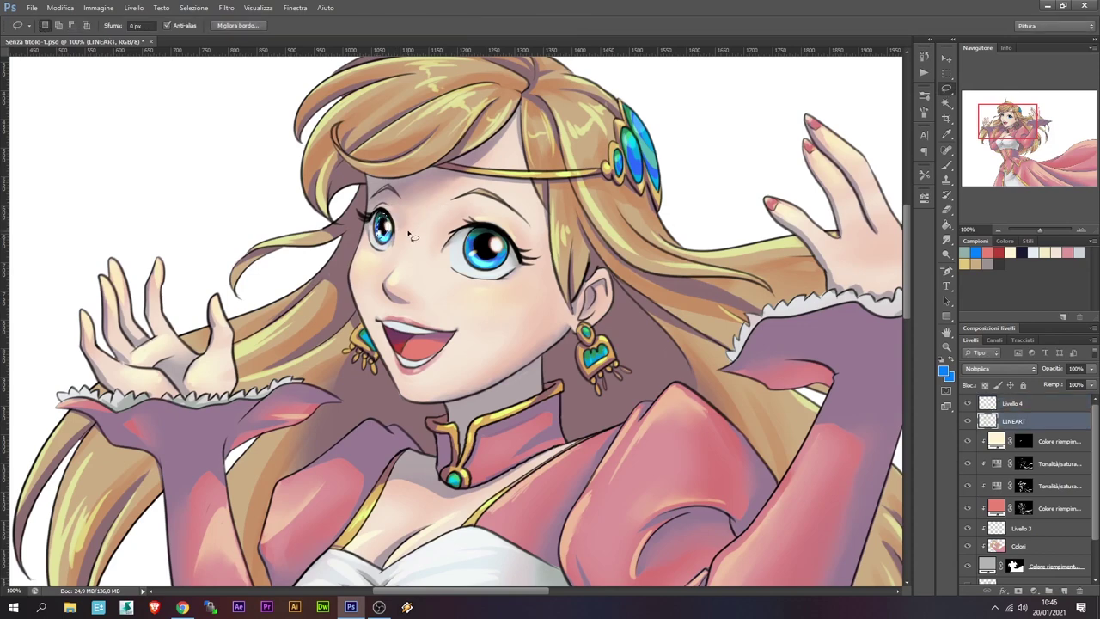
key(v)
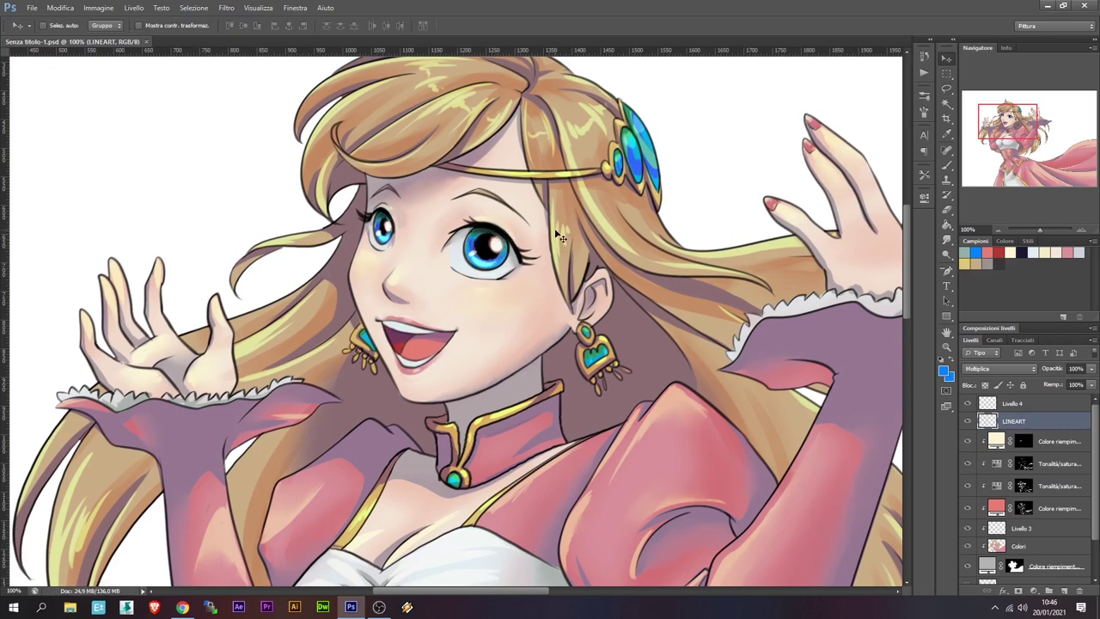
key(alt+bracketright)
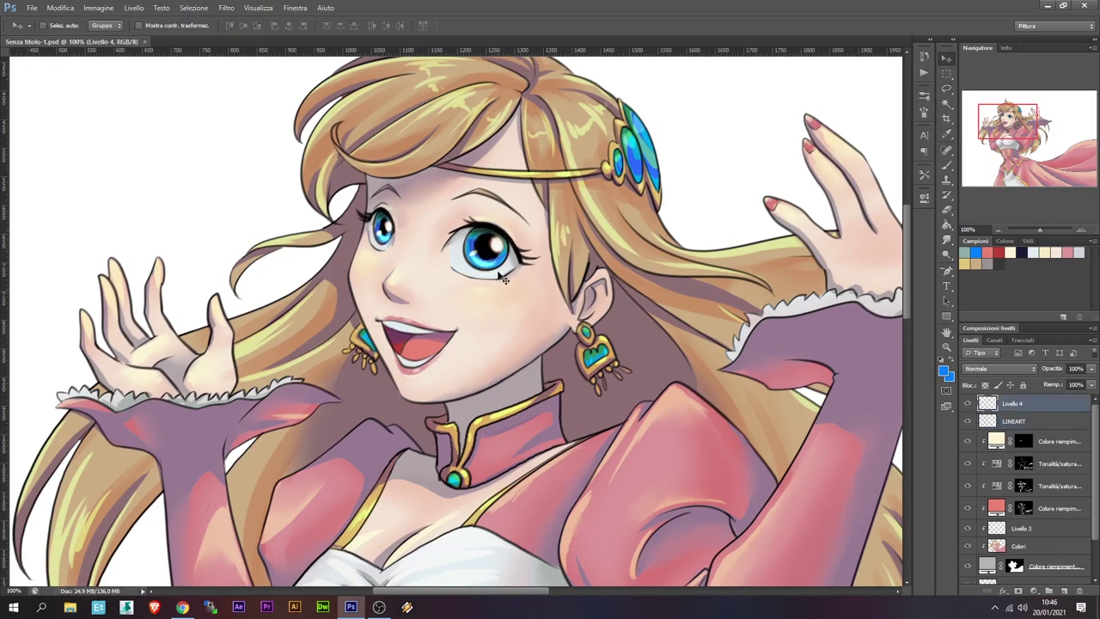
Add a Hue/Saturation layer above the red fill with hue +180, inverted mask, 60% opacity
click(1049, 508)
click(1034, 591)
click(989, 367)
drag(846, 268, 897, 267)
click(891, 191)
key(ctrl+i)
key(6)
key(b)
mouse_move(785, 405)
mouse_down()
mouse_move(629, 320)
mouse_move(399, 229)
mouse_up()
key(ctrl+0)
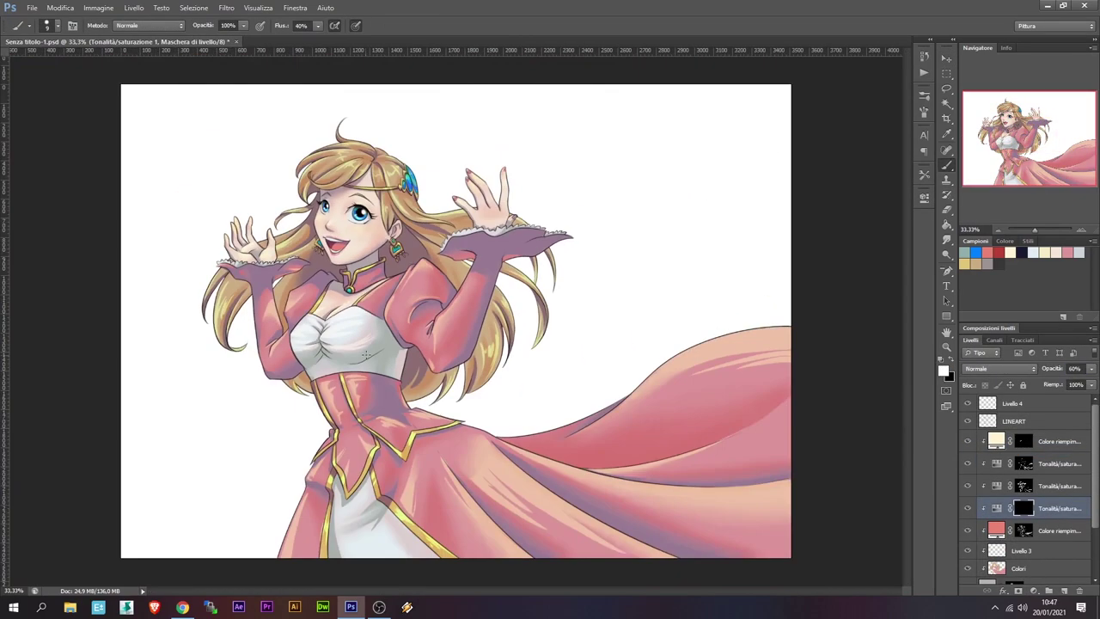
Move the Hue/Saturation layer above the colour fill and set its hue to +180
drag(1004, 452, 1004, 434)
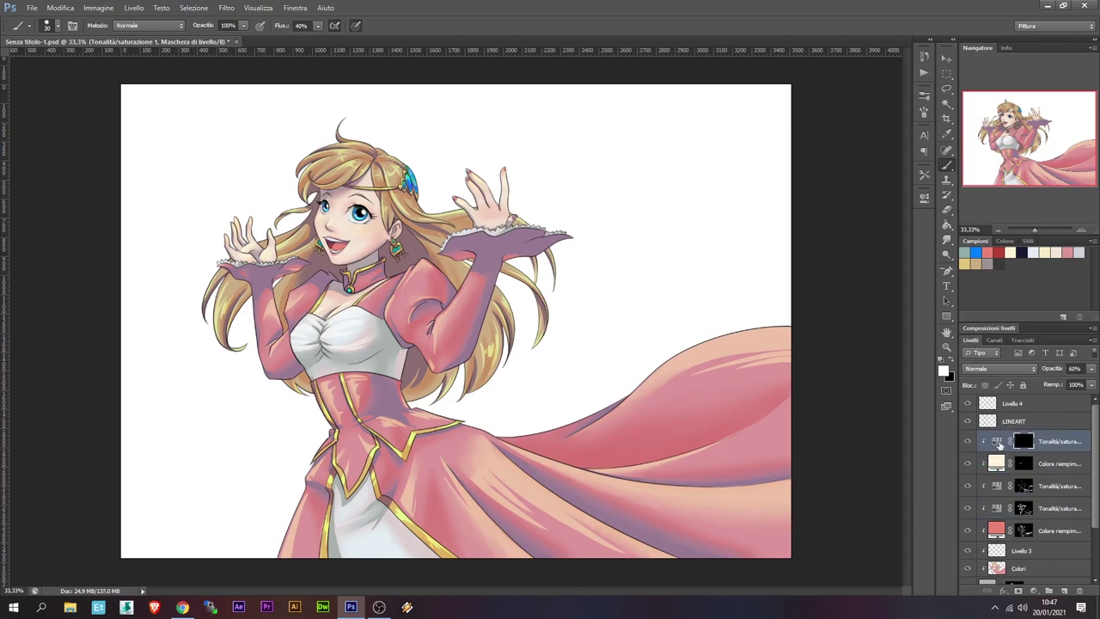
click(997, 441)
click(815, 205)
drag(895, 267, 886, 294)
double_click(892, 257)
text(180)
key(Return)
Try saturation 65 with hue reset to 0, then delete the new Hue/Saturation layer
key(Tab)
text(65)
key(Return)
double_click(862, 256)
text(0)
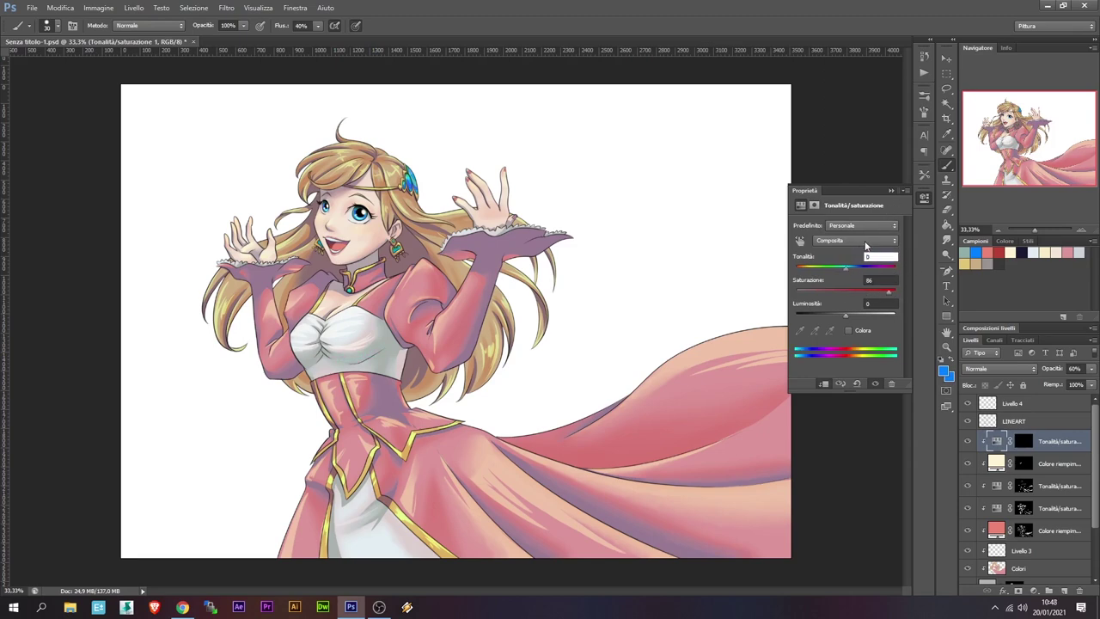
click(1023, 441)
key(ctrl+plus)
key(ctrl+plus)
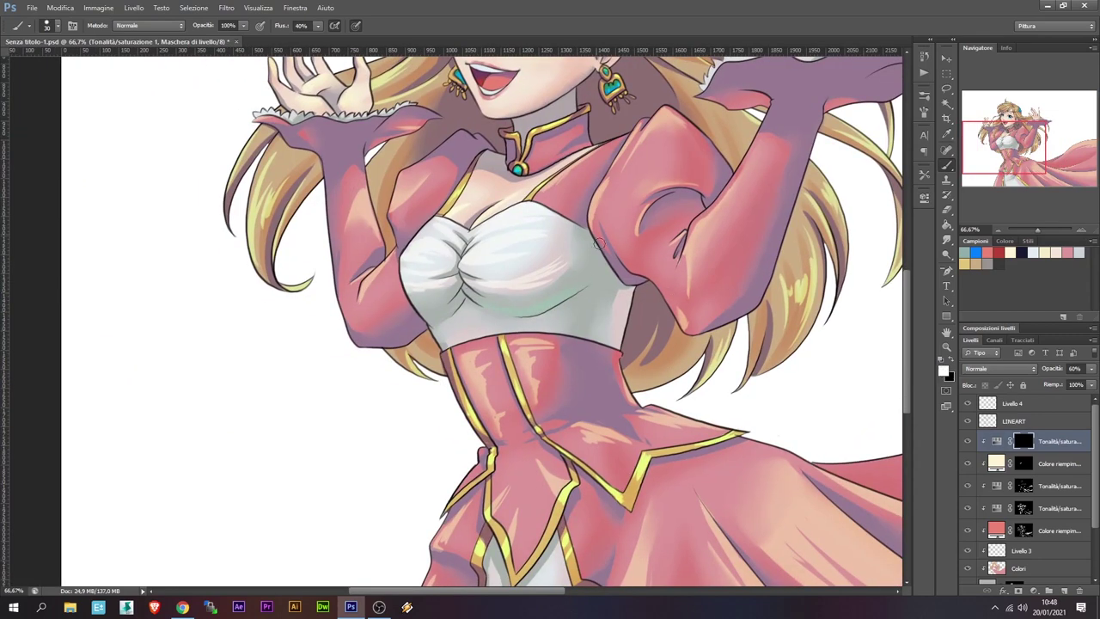
key(Delete)
Cycle between the red fill and hue/saturation layer masks with the smudge tool active
click(1040, 509)
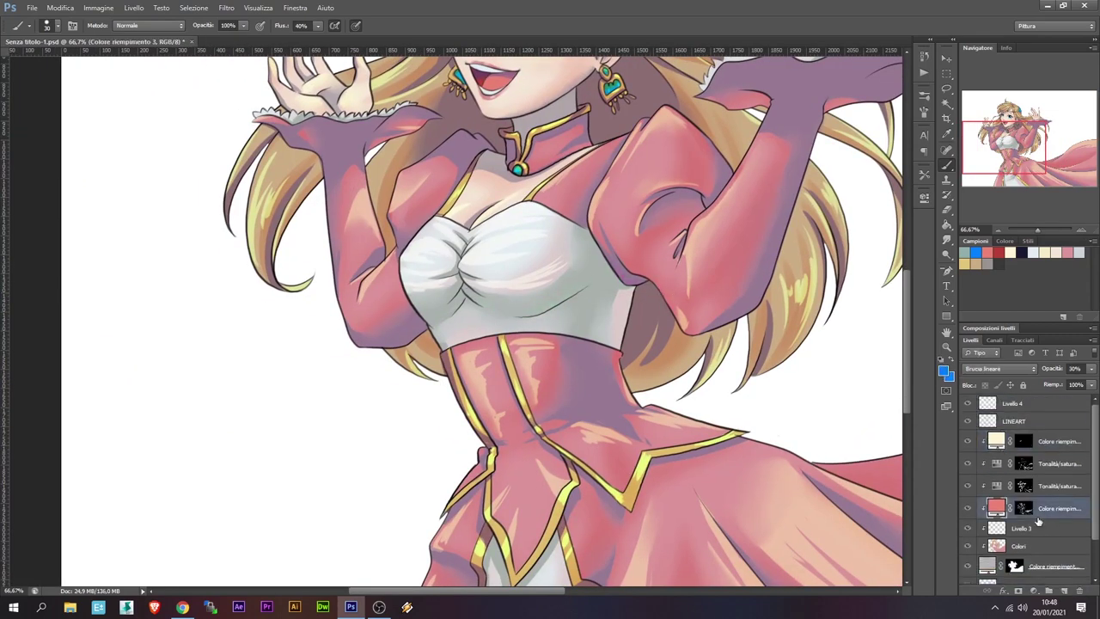
click(1040, 440)
key(r)
click(1031, 462)
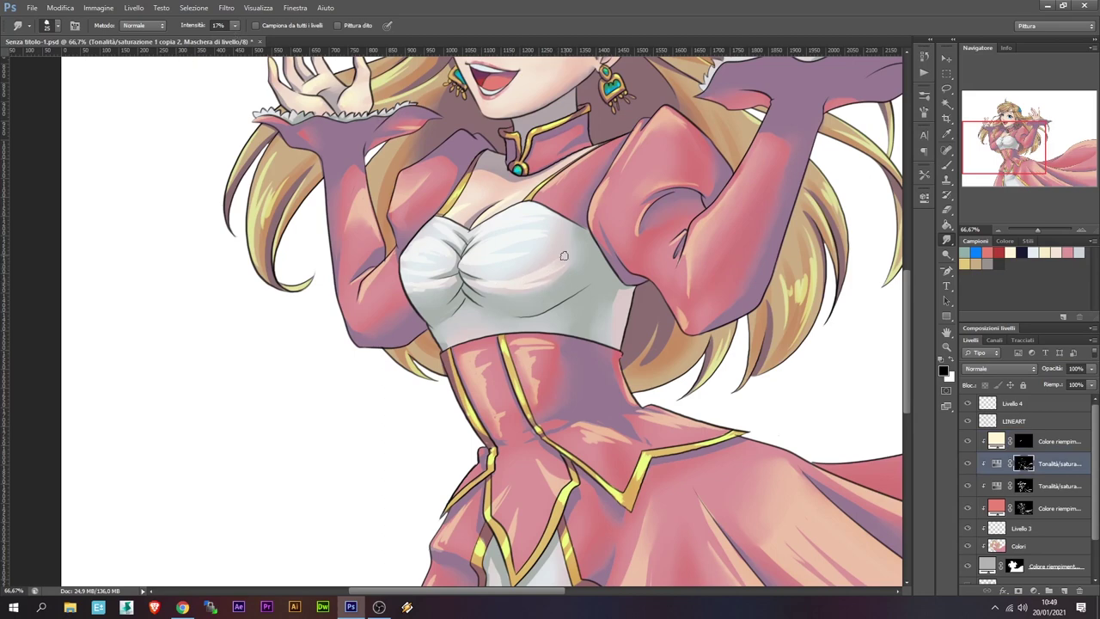
key(alt+bracketright)
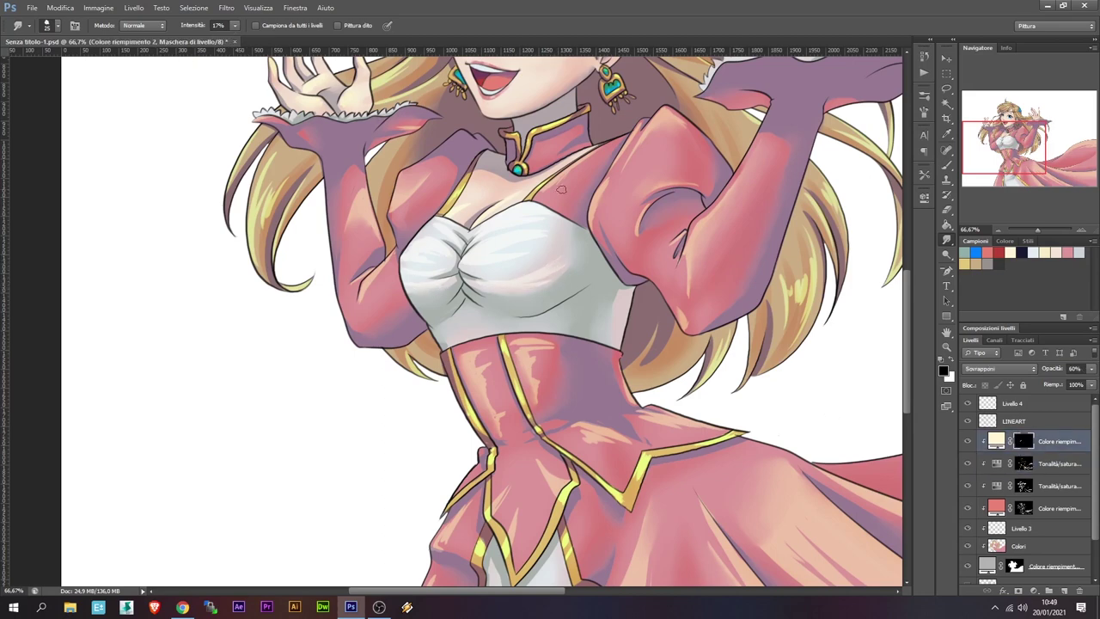
key(alt+bracketleft)
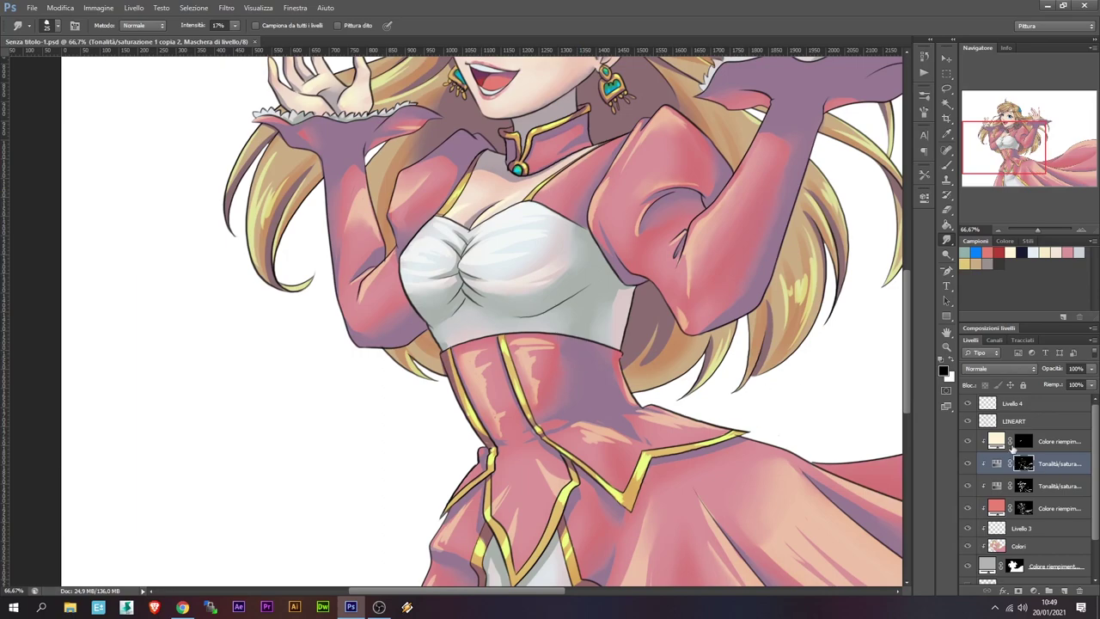
Add a teal #8eafab solid-colour fill in Tonalità blend mode with an inverted, black mask
click(1057, 508)
click(1034, 591)
click(997, 338)
click(843, 356)
click(1000, 368)
click(977, 211)
click(999, 368)
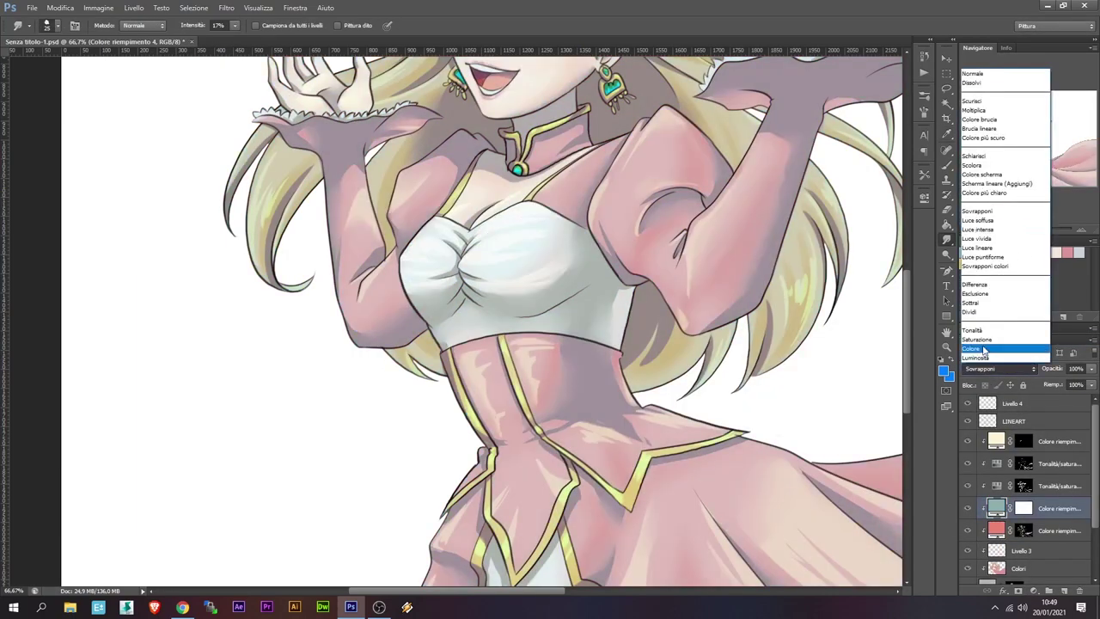
click(973, 330)
key(ctrl+i)
Move the teal fill layer above the cream layer, ready to paint its mask
drag(785, 177, 636, 251)
key(b)
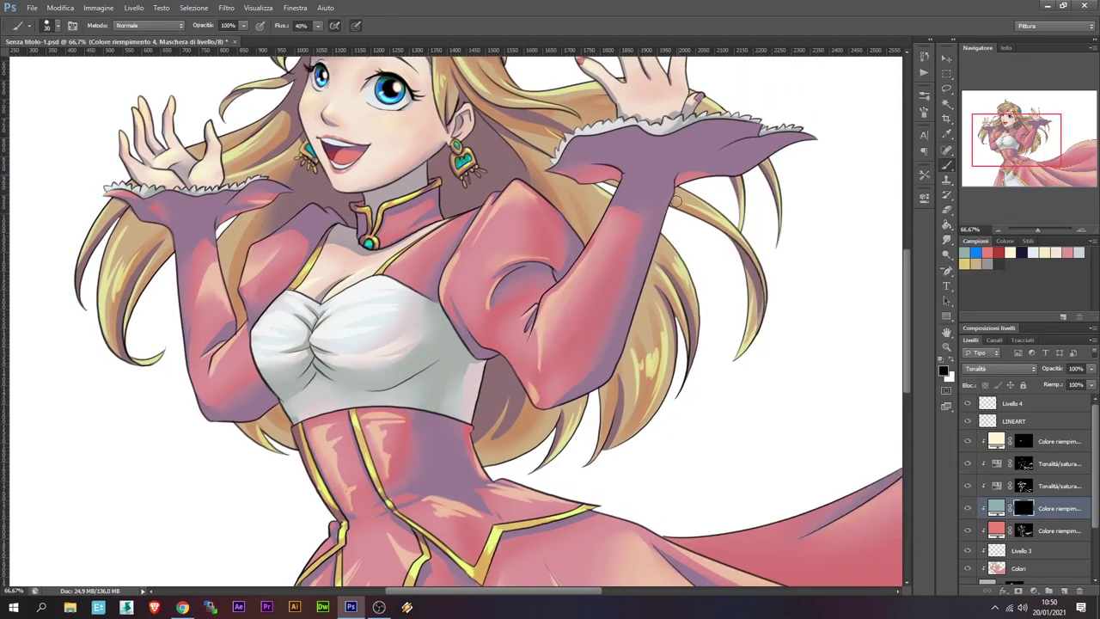
drag(1027, 508, 1027, 434)
key(x)
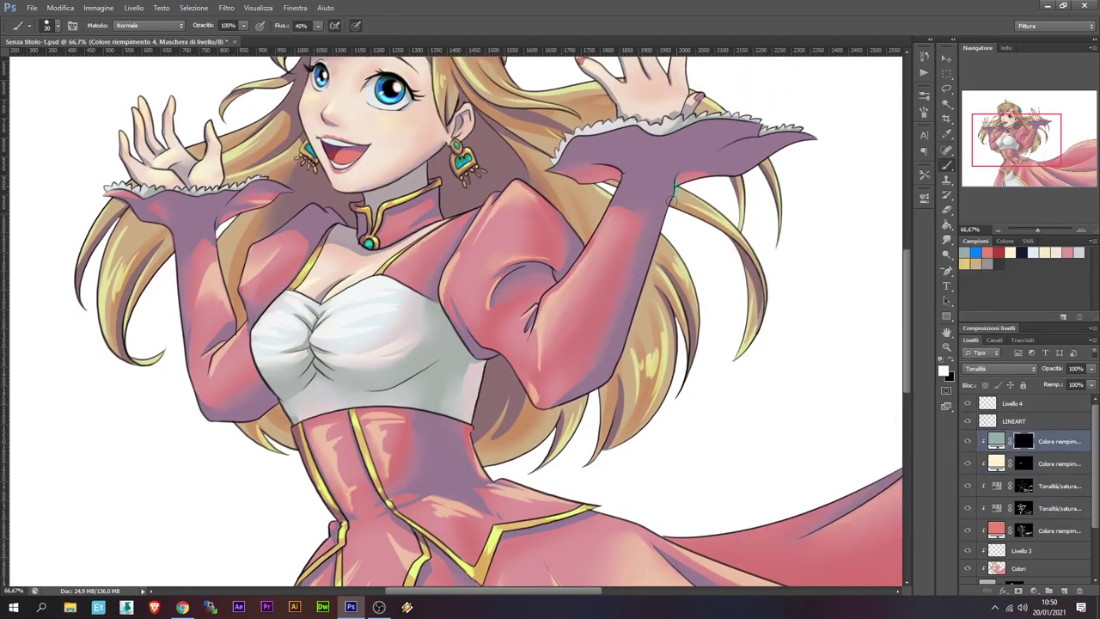
key(x)
key(x)
Lower the teal fill layer's opacity to 60% with its mask targeted for painting
click(1023, 530)
key(r)
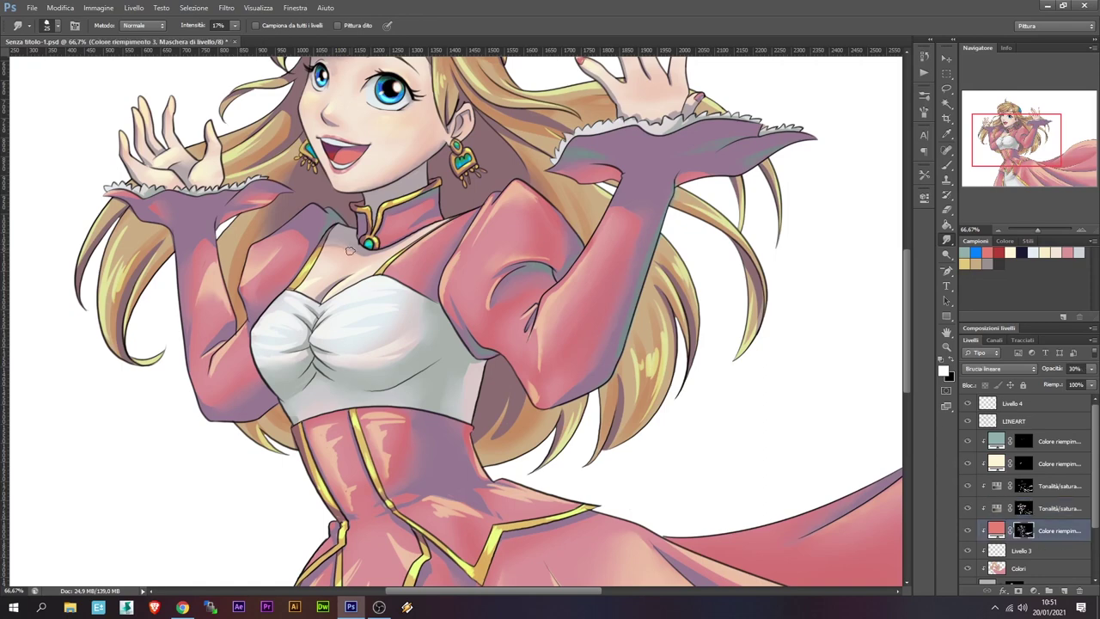
click(1023, 441)
key(b)
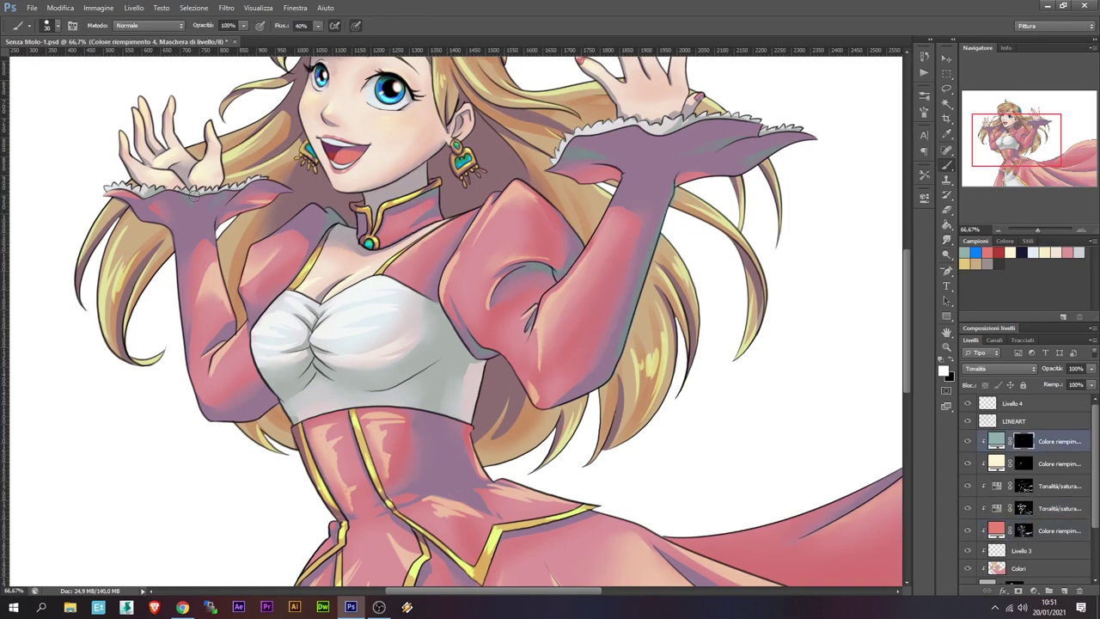
drag(1065, 369, 1029, 370)
scroll(244, 361, down, 3)
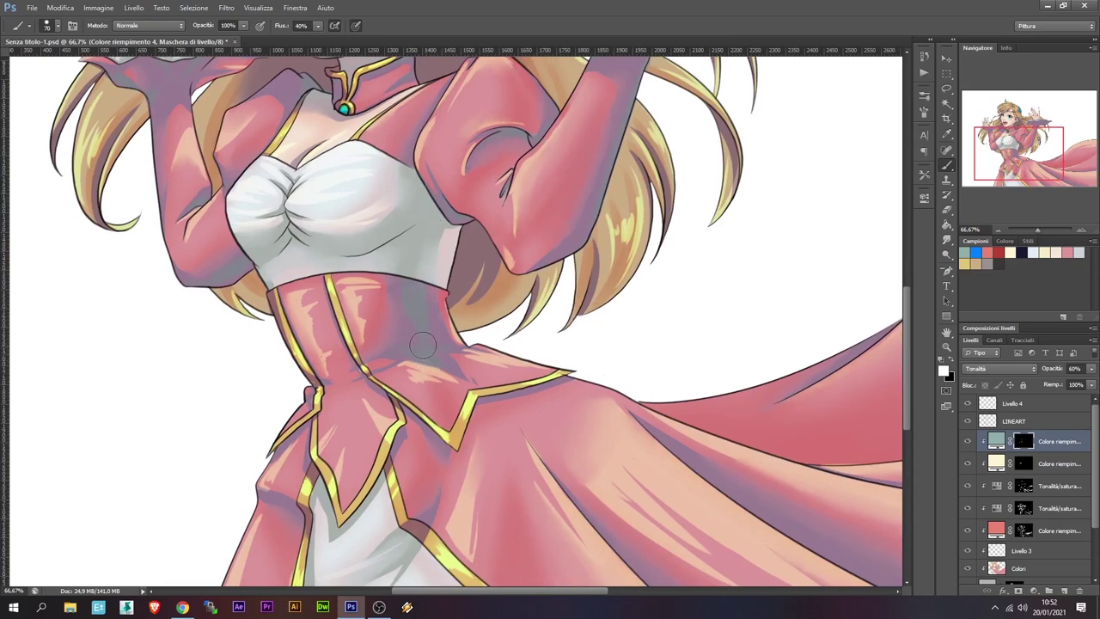
Paint teal-grey shadows into the skirt folds, alternating brush, eraser and smudge
key(r)
key(e)
key(b)
key(x)
scroll(518, 388, down, 3)
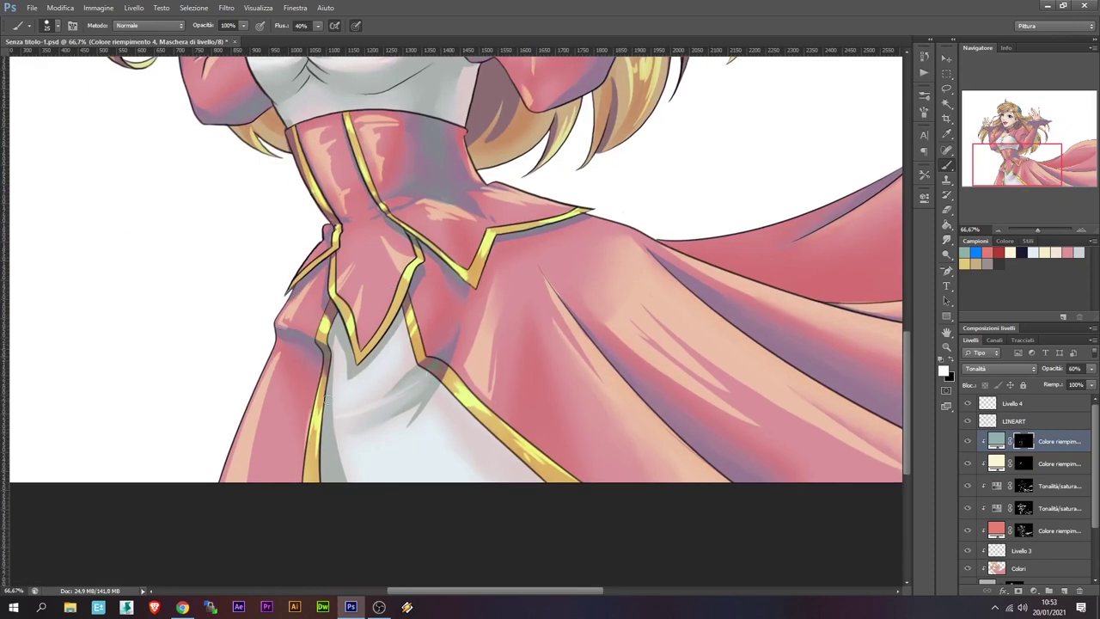
drag(550, 346, 318, 225)
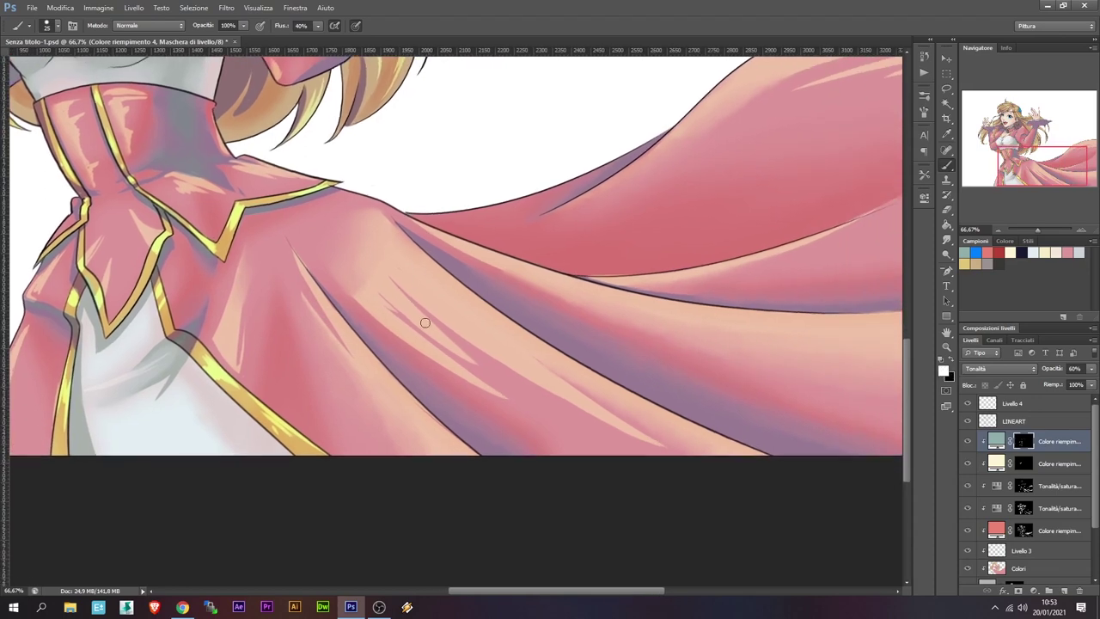
key(alt+bracketleft)
key(alt+bracketleft)
key(alt+bracketleft)
key(r)
key(shift+r)
key(shift+r)
Shade the folds at the skirt's right end through the teal fill mask
click(1024, 441)
key(alt+bracketleft)
key(alt+bracketleft)
key(alt+bracketleft)
key(alt+bracketright)
key(alt+bracketright)
key(alt+bracketright)
key(b)
drag(768, 450, 518, 304)
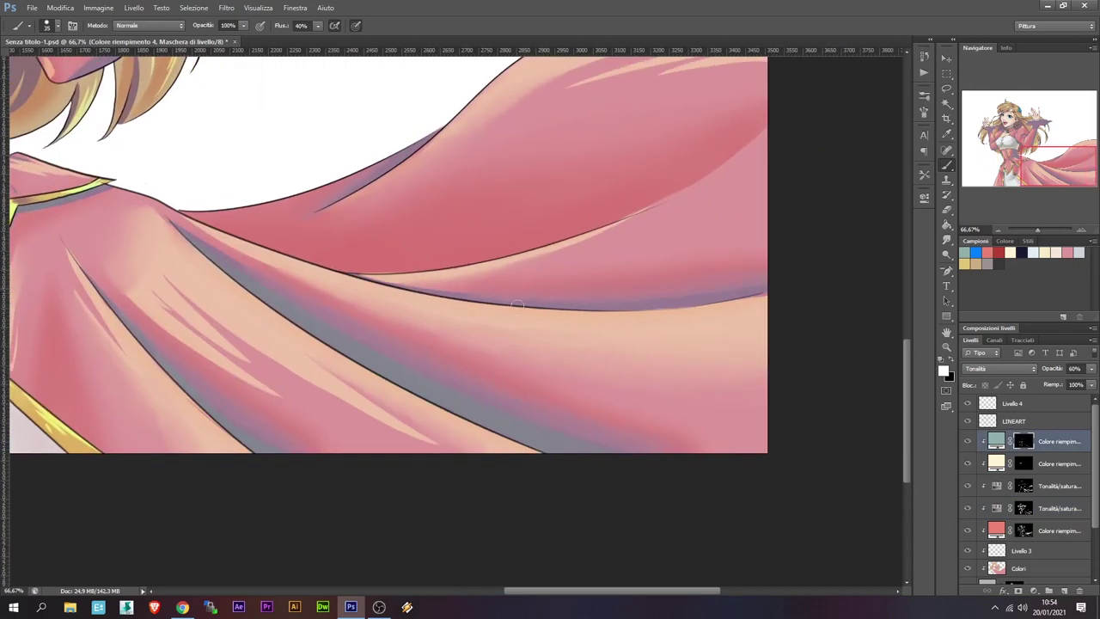
key(alt+bracketleft)
key(alt+bracketleft)
key(alt+bracketleft)
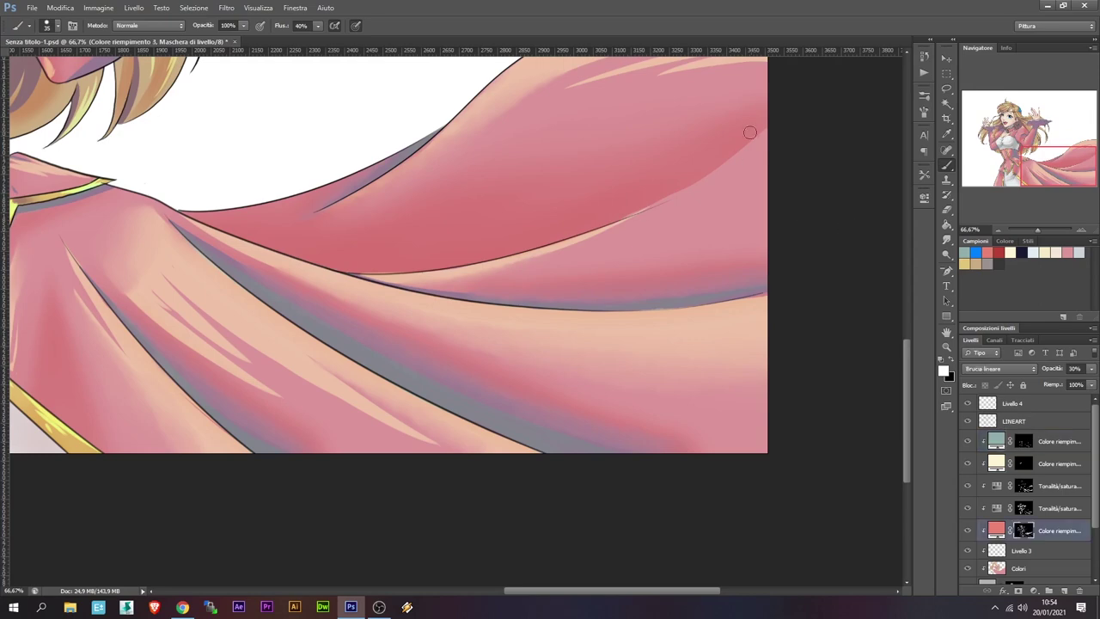
key(r)
click(1023, 488)
key(b)
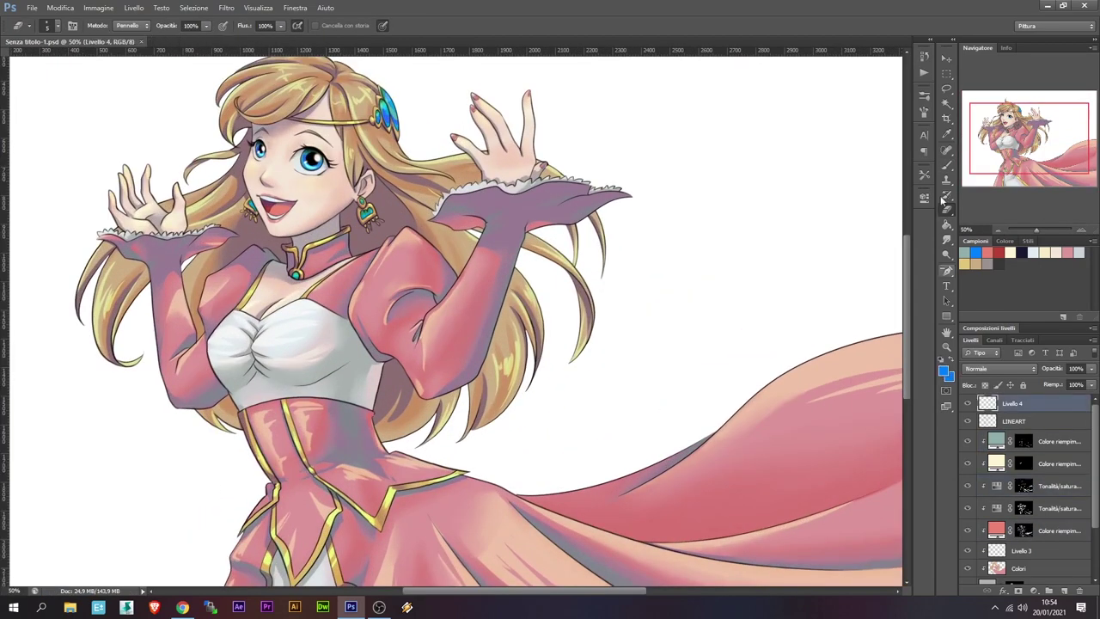
Refine the hue/saturation and red fill masks, painting white and blurring edges
key(v)
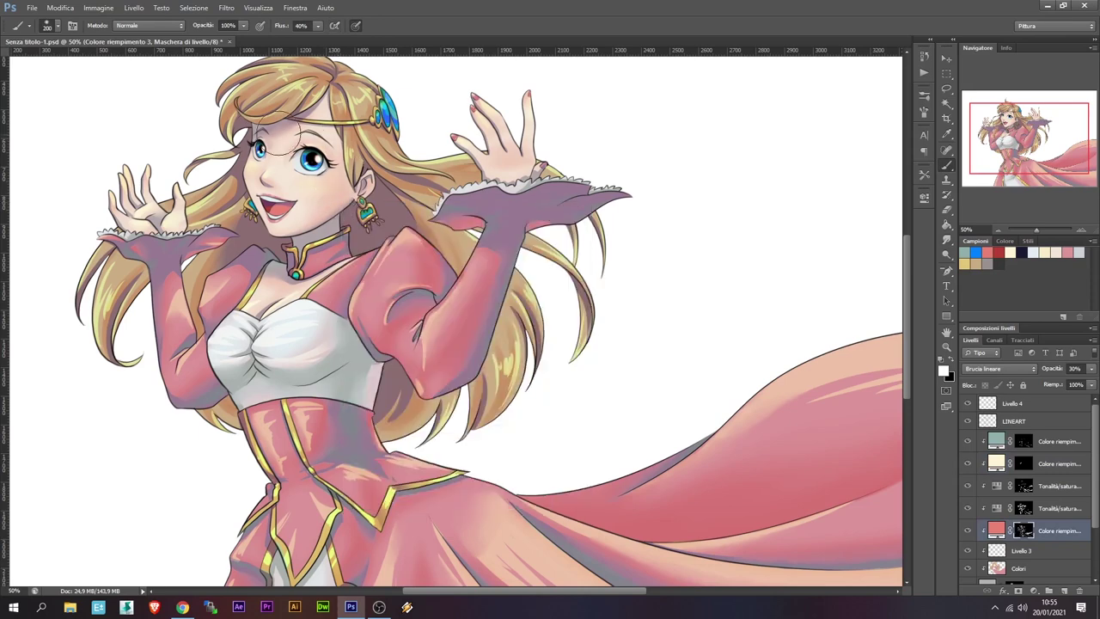
key(x)
key(x)
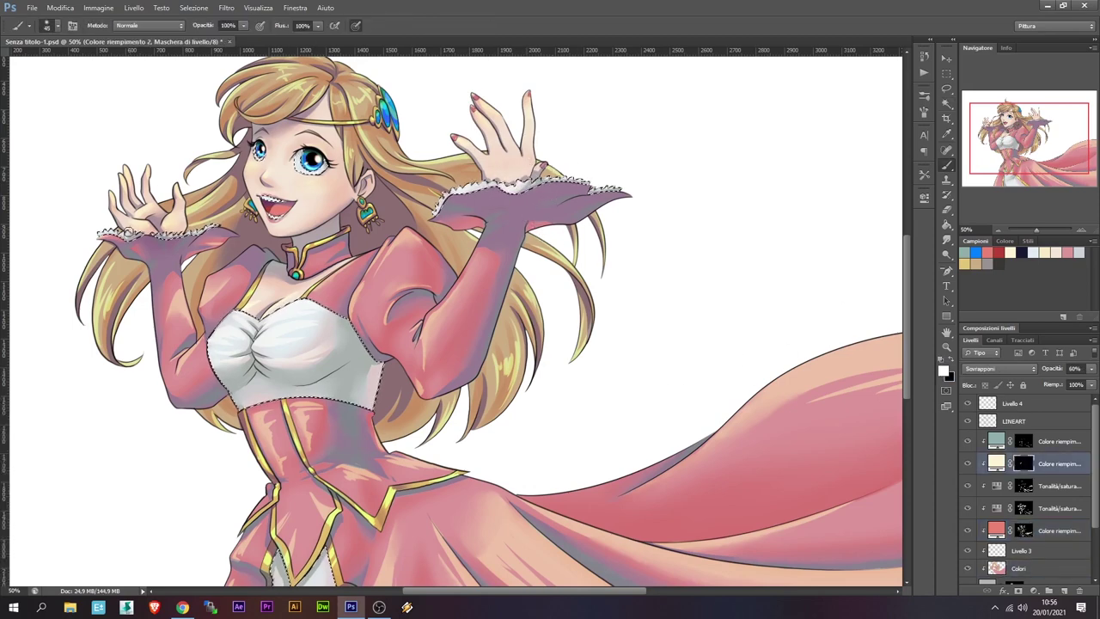
key(x)
click(1024, 486)
click(1024, 509)
key(r)
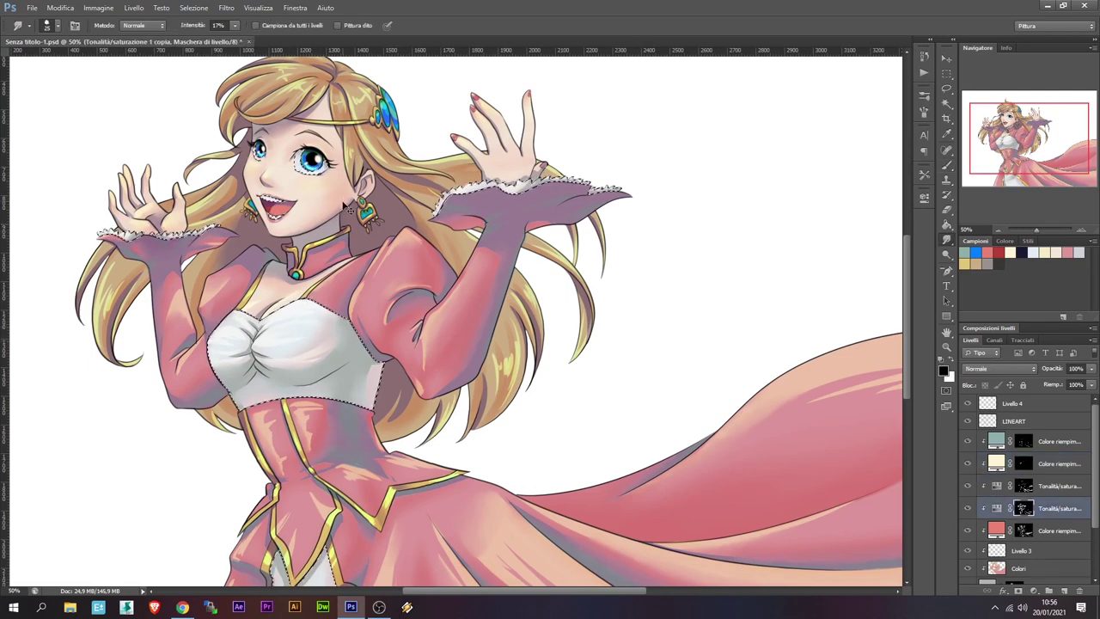
key(alt+bracketleft)
key(b)
key(x)
key(x)
key(x)
key(x)
key(x)
key(x)
key(x)
key(x)
key(x)
Toggle the hue/saturation adjustment to compare, then soften the shading edge on the left hand
key(r)
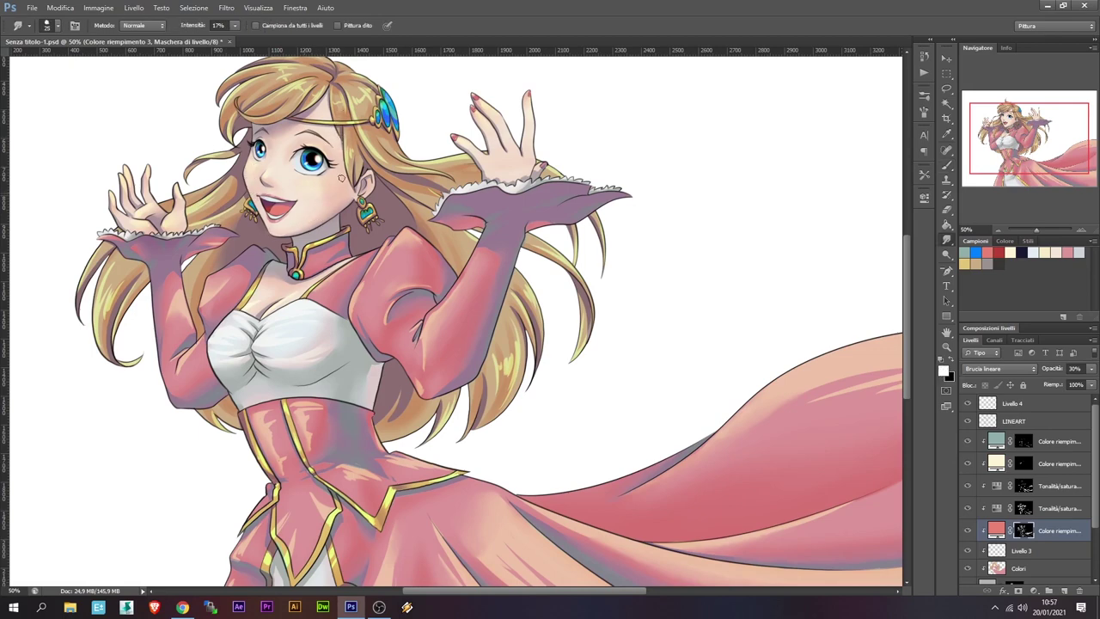
click(967, 485)
click(968, 486)
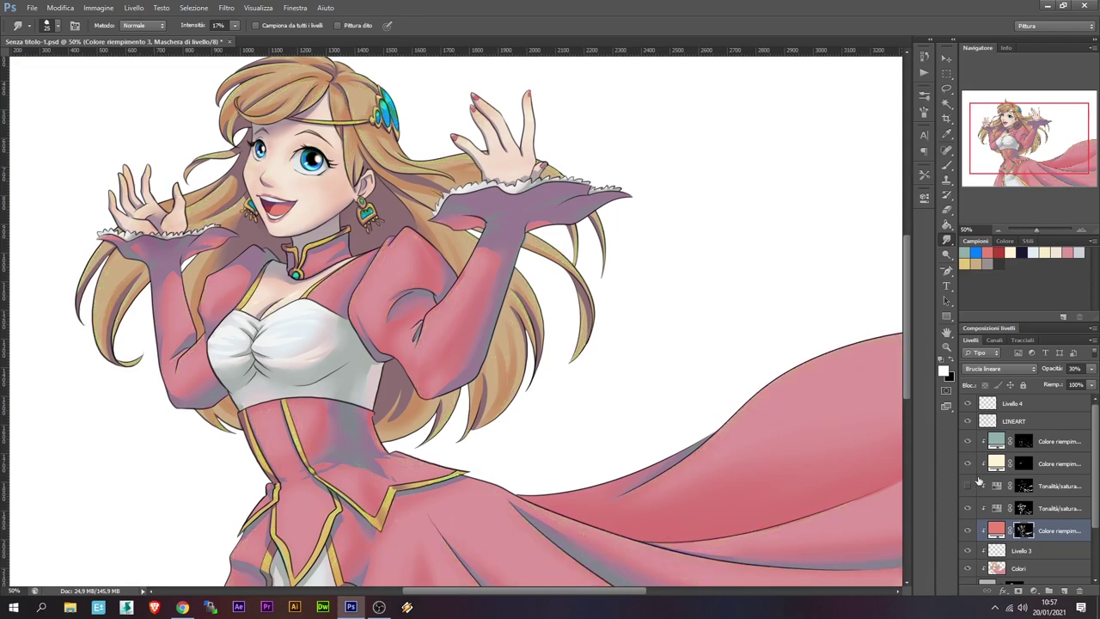
key(b)
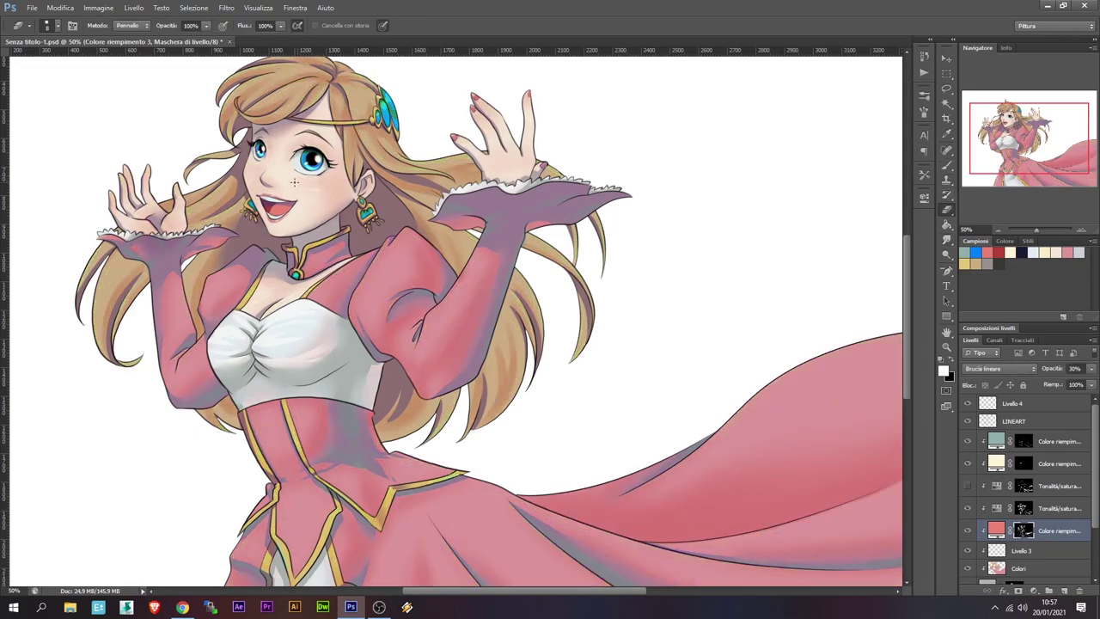
key(r)
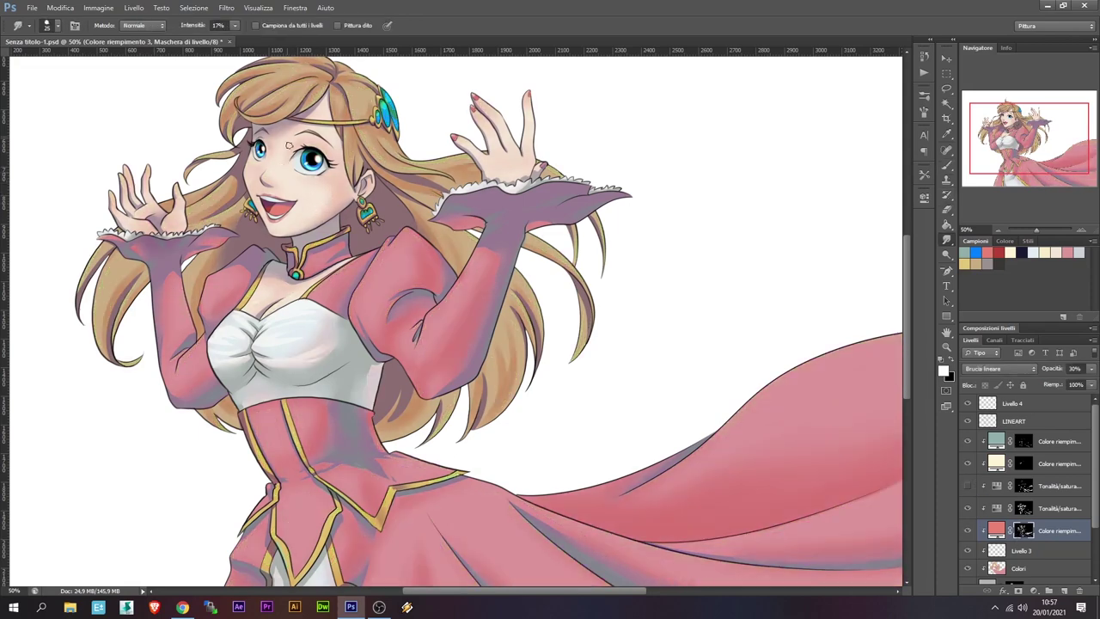
click(968, 486)
key(alt+bracketright)
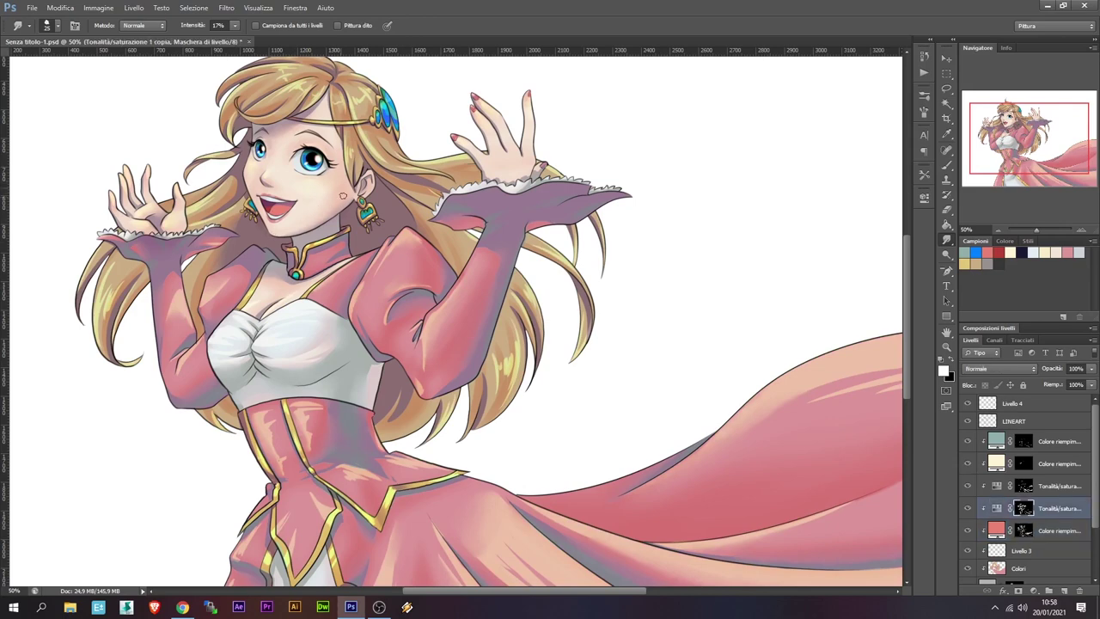
drag(151, 211, 150, 222)
Select the figure with the Magic Wand and target the teal fill mask for painting
click(998, 230)
click(1082, 232)
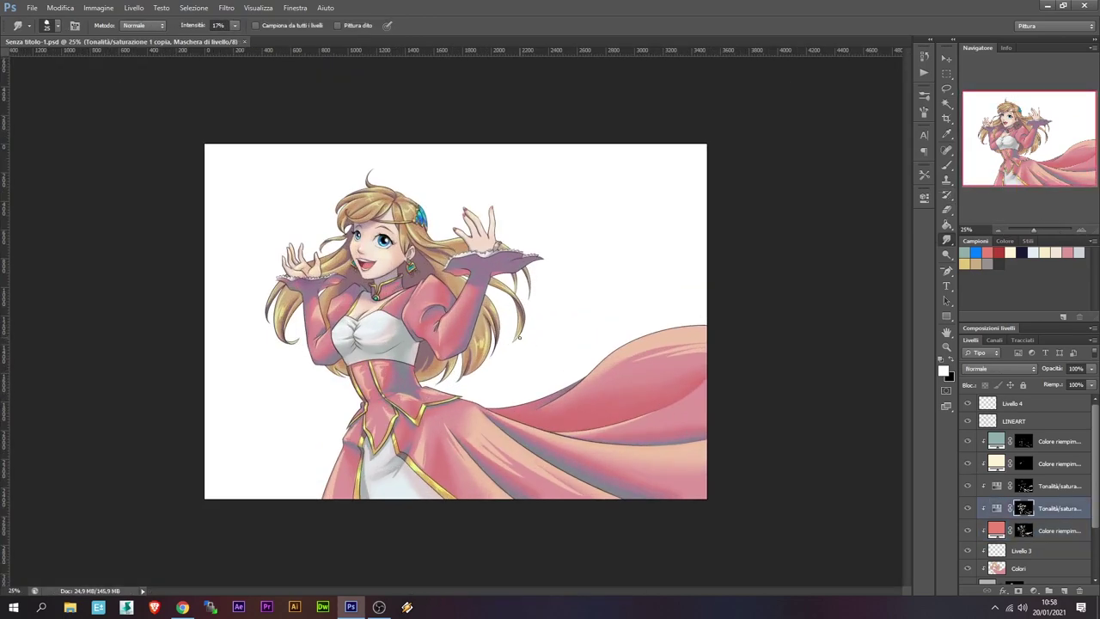
key(ctrl+plus)
key(alt+bracketleft)
key(alt+bracketleft)
key(alt+bracketleft)
key(b)
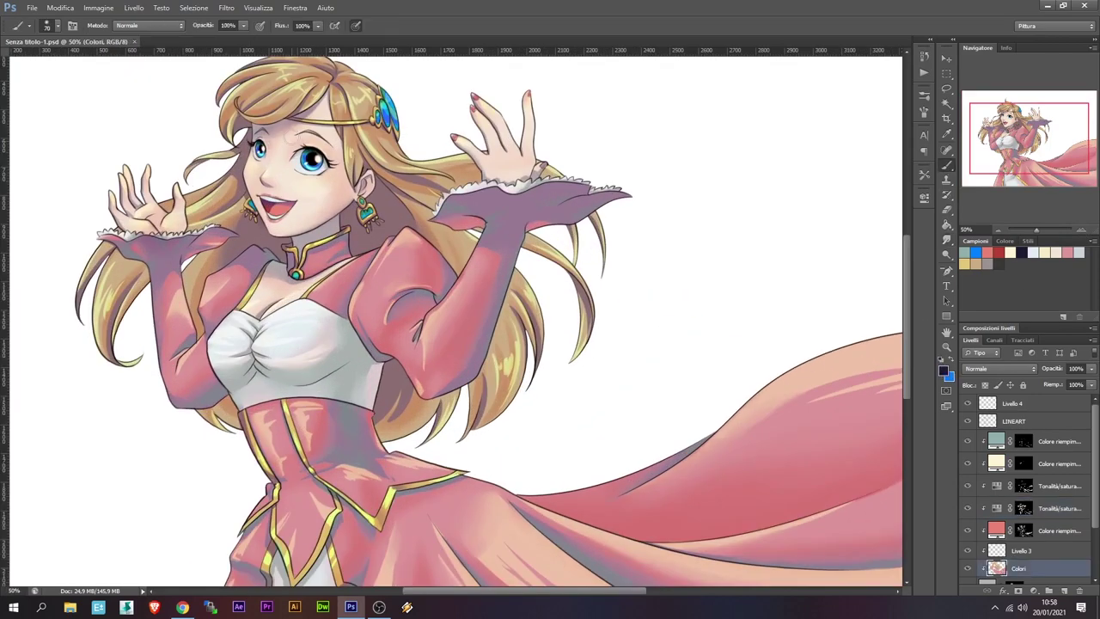
key(ctrl+minus)
ctrl+click(1024, 441)
key(w)
key(ctrl+plus)
key(ctrl+plus)
key(b)
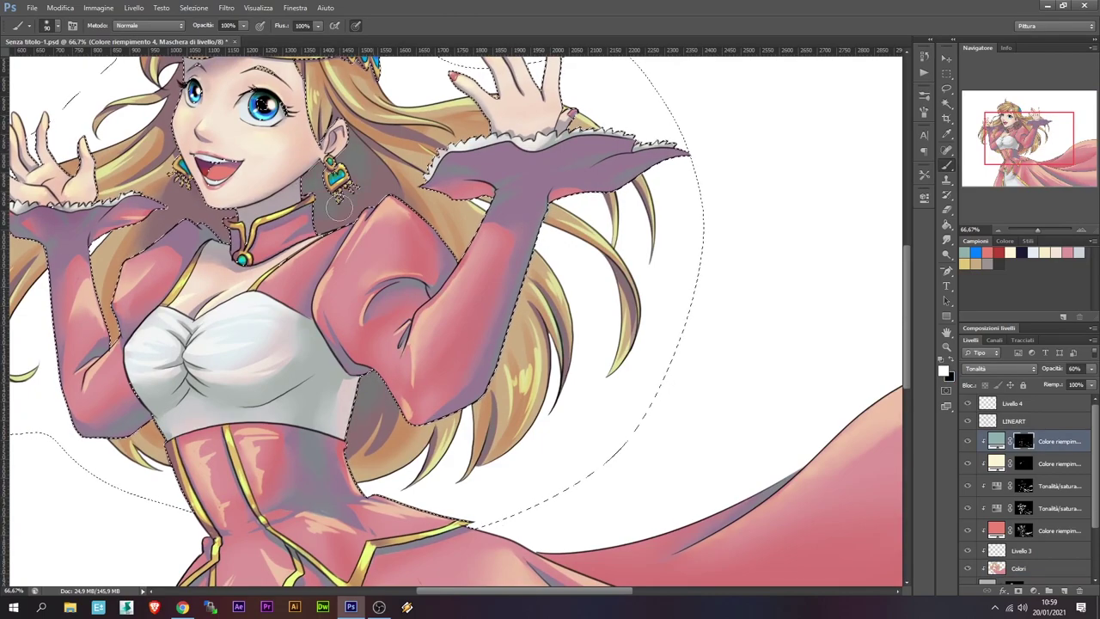
Paint teal shadows on the neck, shoulders and sleeves inside the selection, then deselect
drag(133, 204, 287, 259)
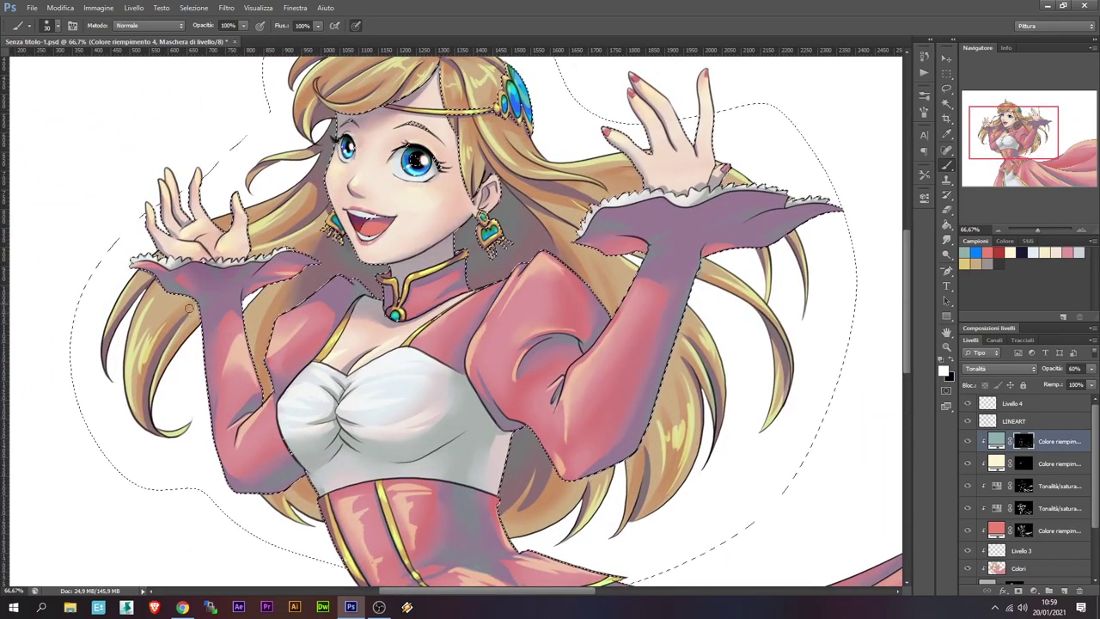
drag(435, 52, 457, 140)
key(x)
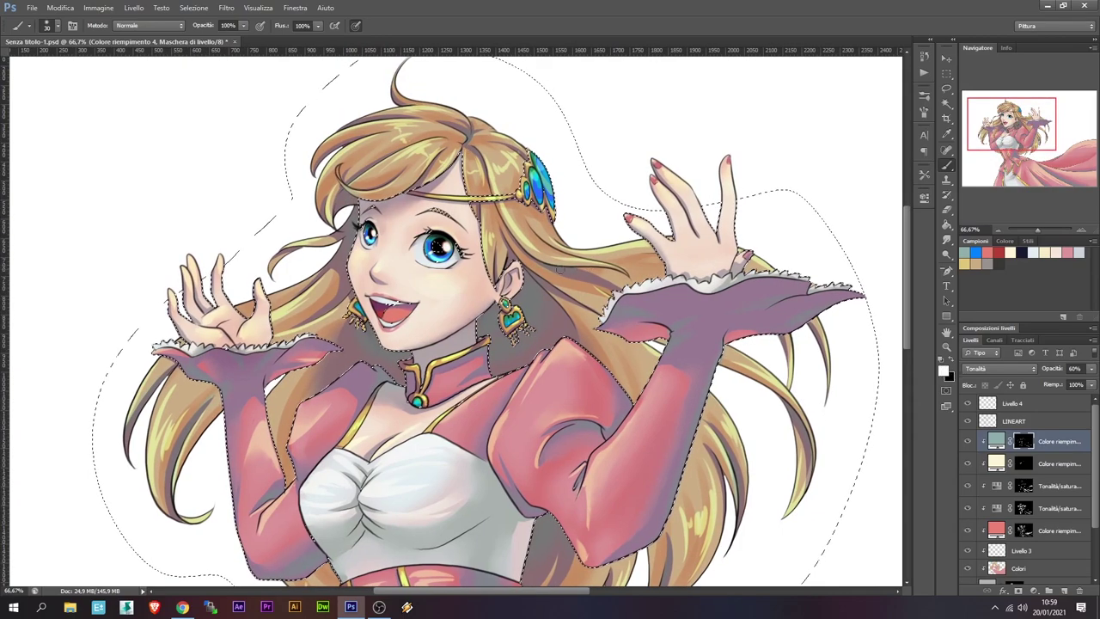
key(x)
key(ctrl+d)
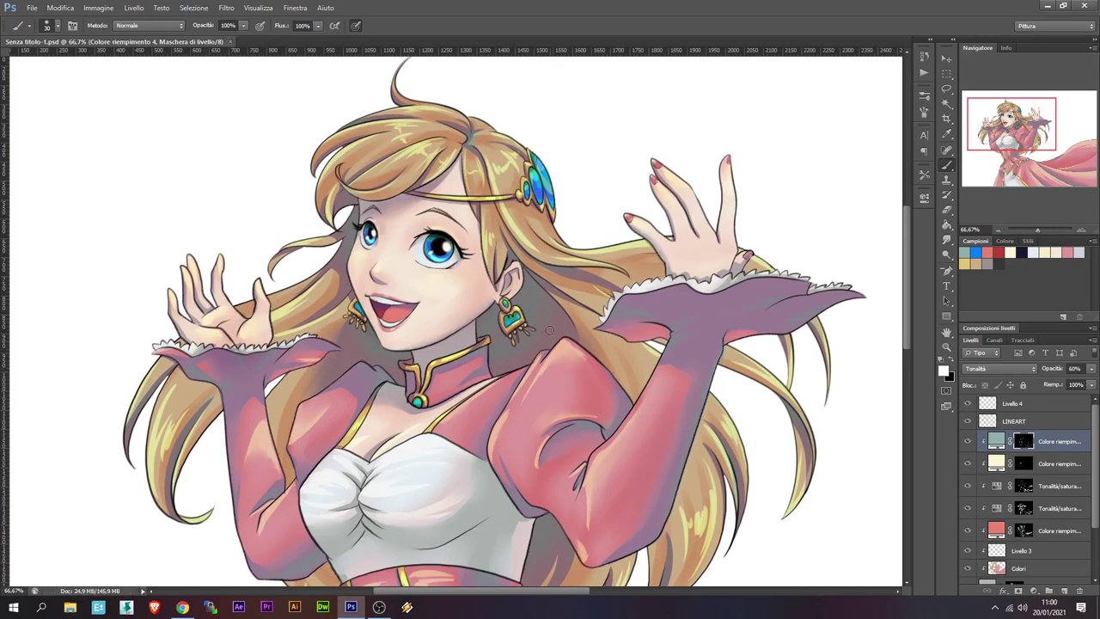
click(1024, 508)
key(r)
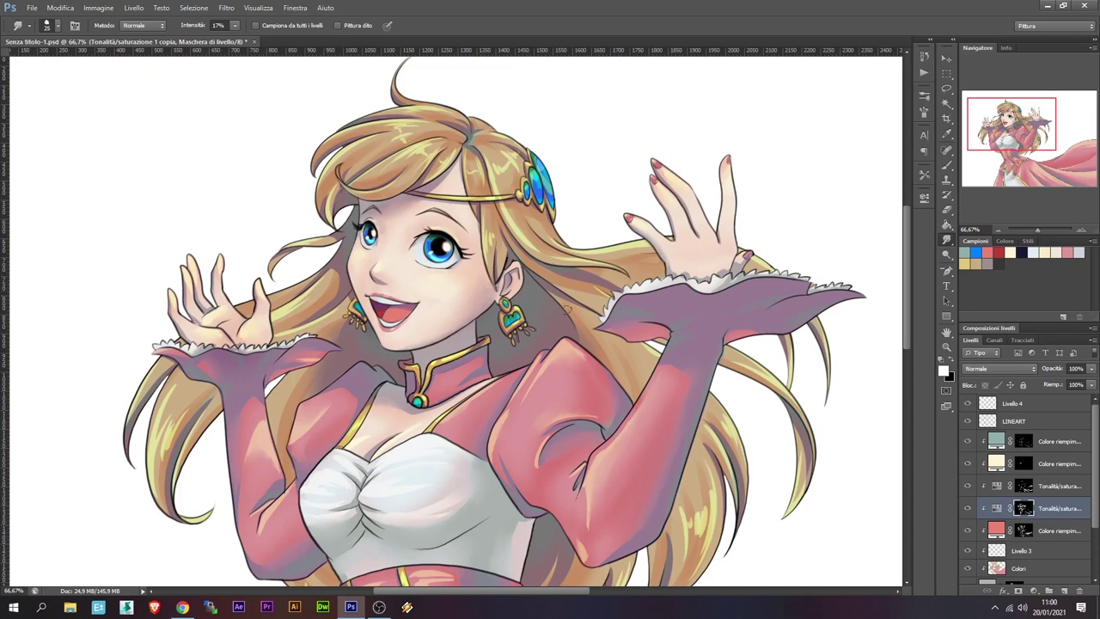
key(ctrl+minus)
Add a dithered light blue sky gradient fill layer at a 120° angle
scroll(1032, 481, down, 2)
click(1040, 537)
click(1033, 591)
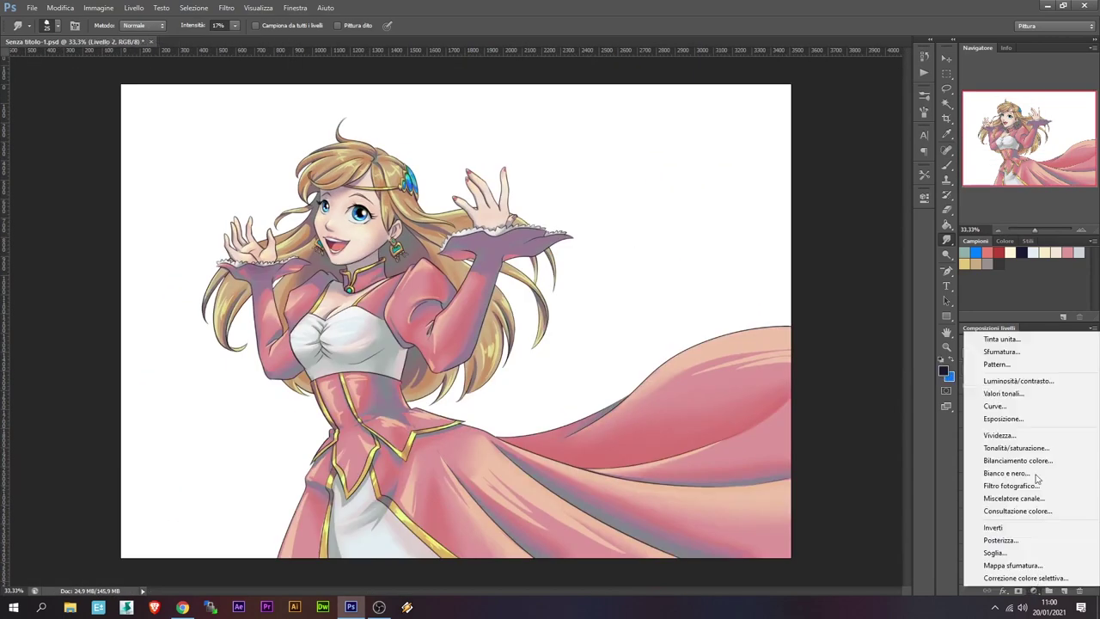
click(1001, 351)
click(868, 149)
click(559, 408)
scroll(516, 408, down, 3)
click(650, 372)
click(881, 225)
drag(847, 189, 845, 191)
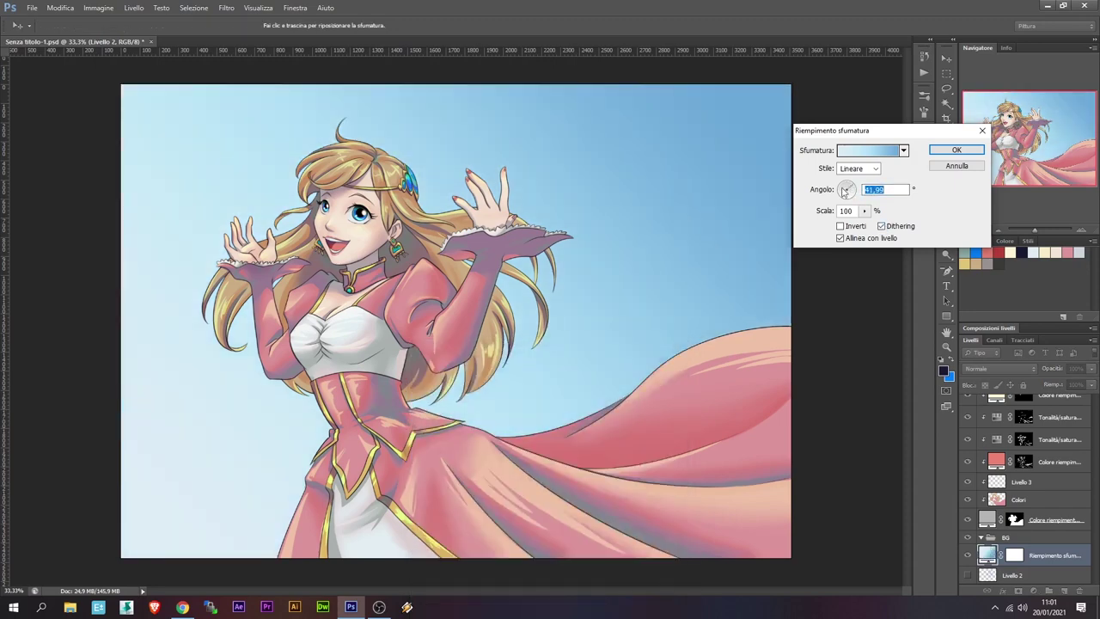
text(120)
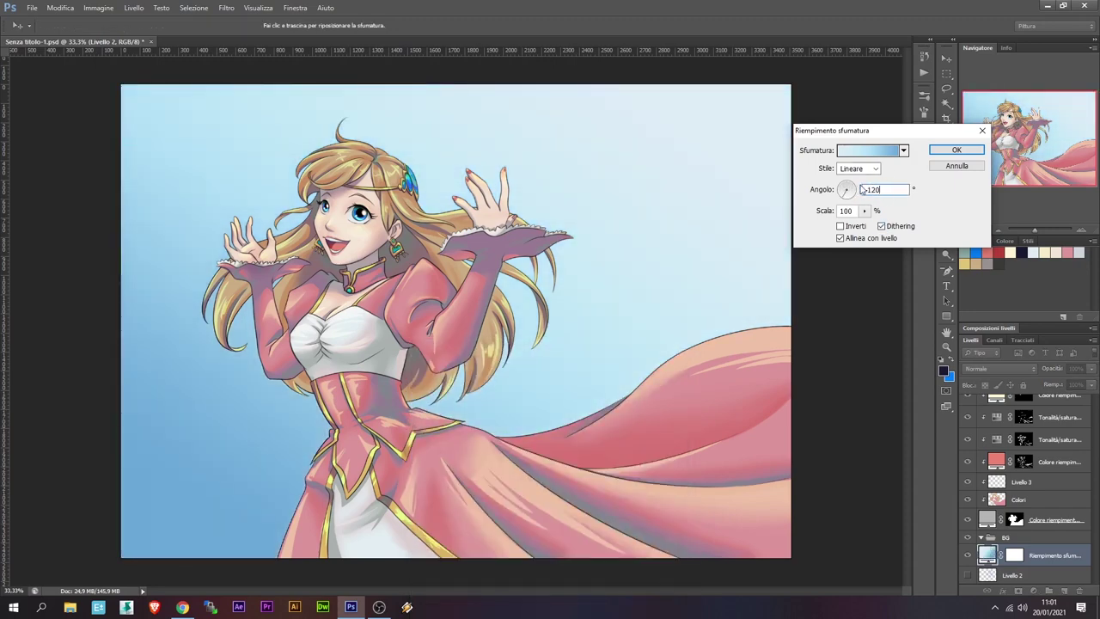
text(60)
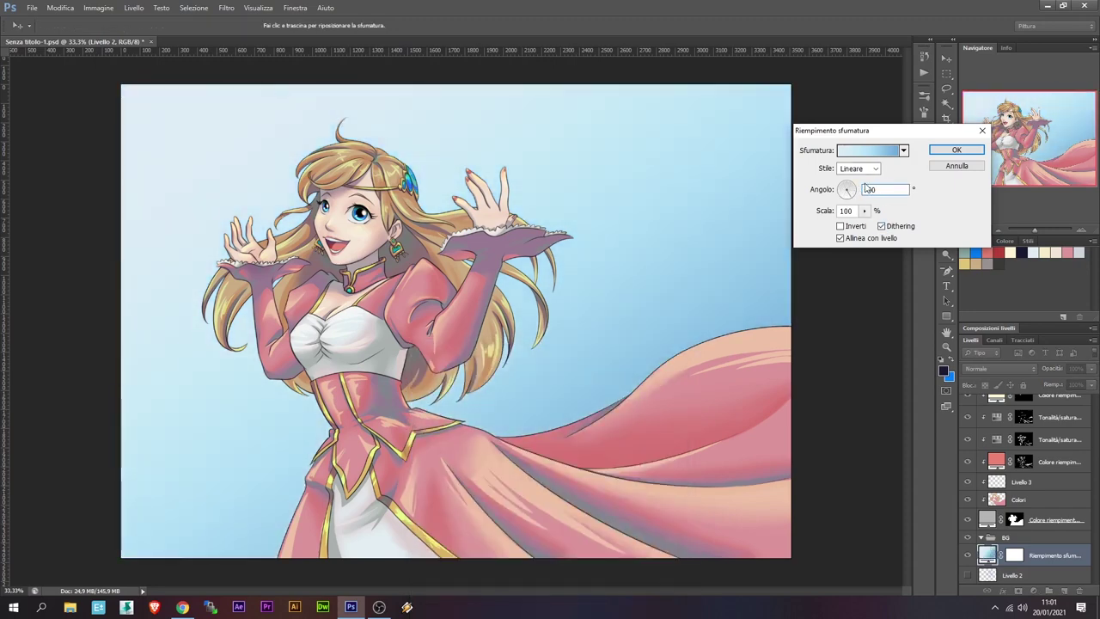
click(956, 150)
Add a second gradient fill from a green preset with its left stop changed to pink
click(1039, 591)
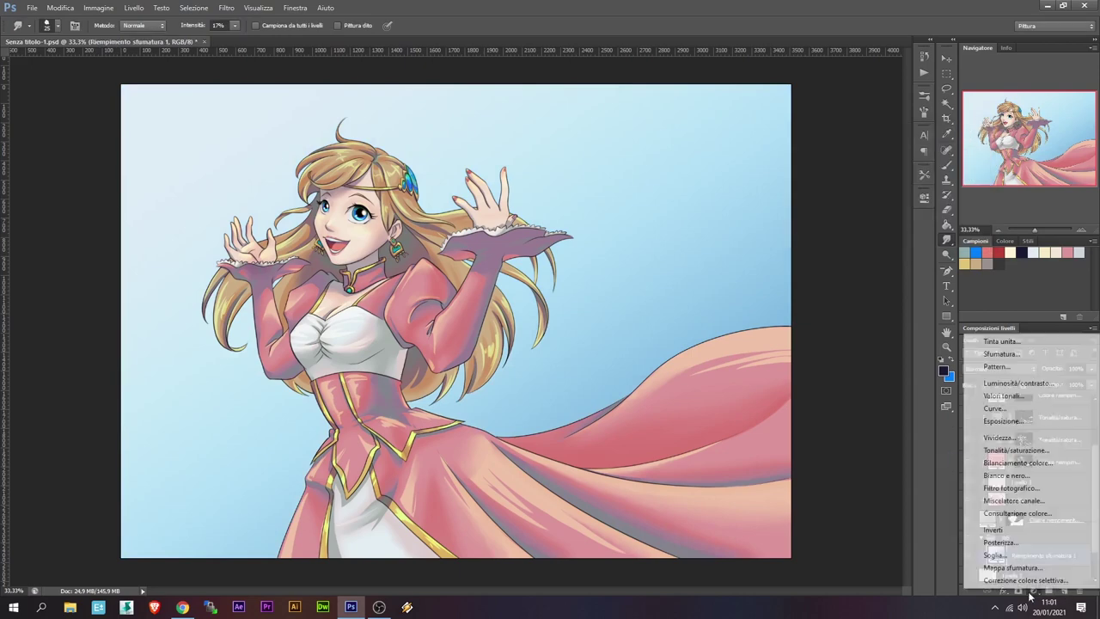
click(997, 354)
click(903, 151)
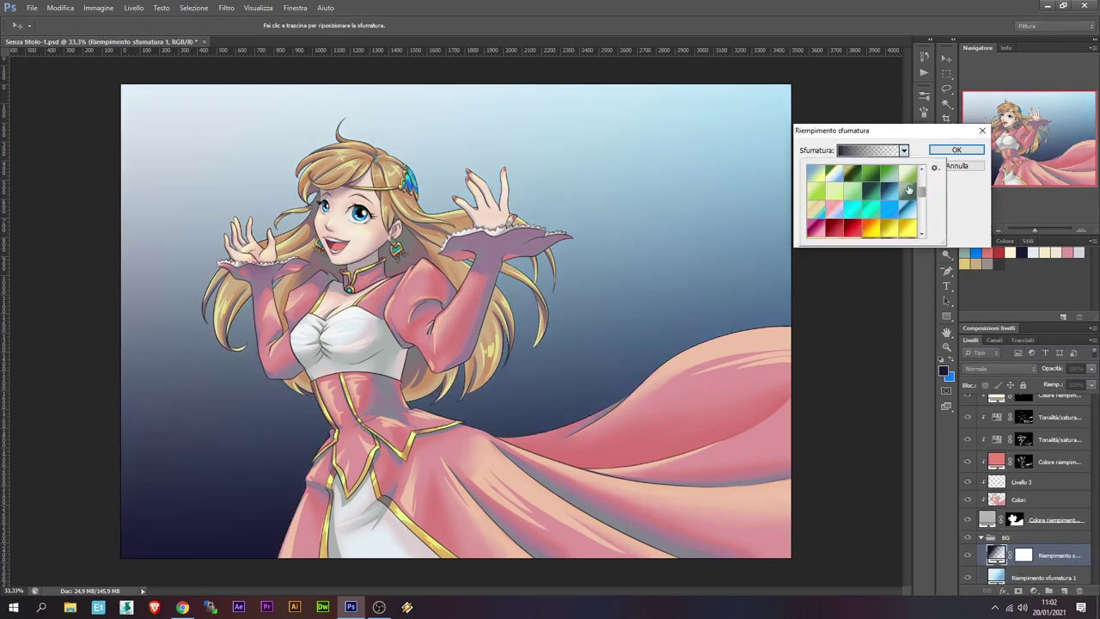
click(815, 177)
click(868, 151)
double_click(425, 543)
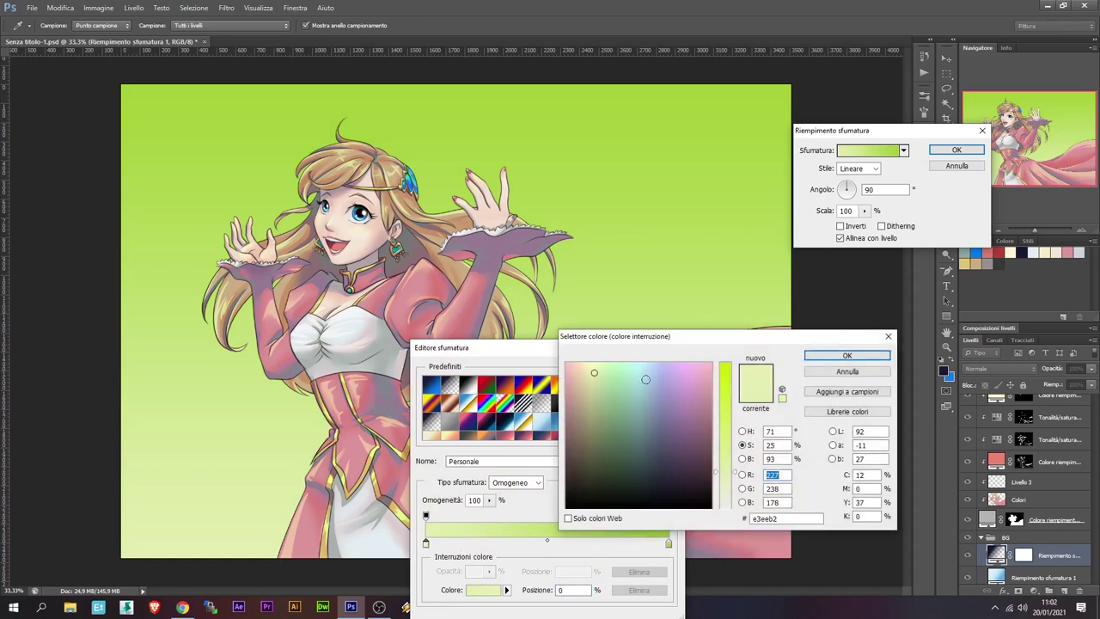
drag(726, 430, 726, 378)
click(845, 351)
click(650, 371)
drag(847, 189, 851, 184)
click(956, 149)
Set the second gradient to Sovrapponi at 60% opacity and invert its mask
key(shift+alt+o)
drag(1052, 368, 1023, 368)
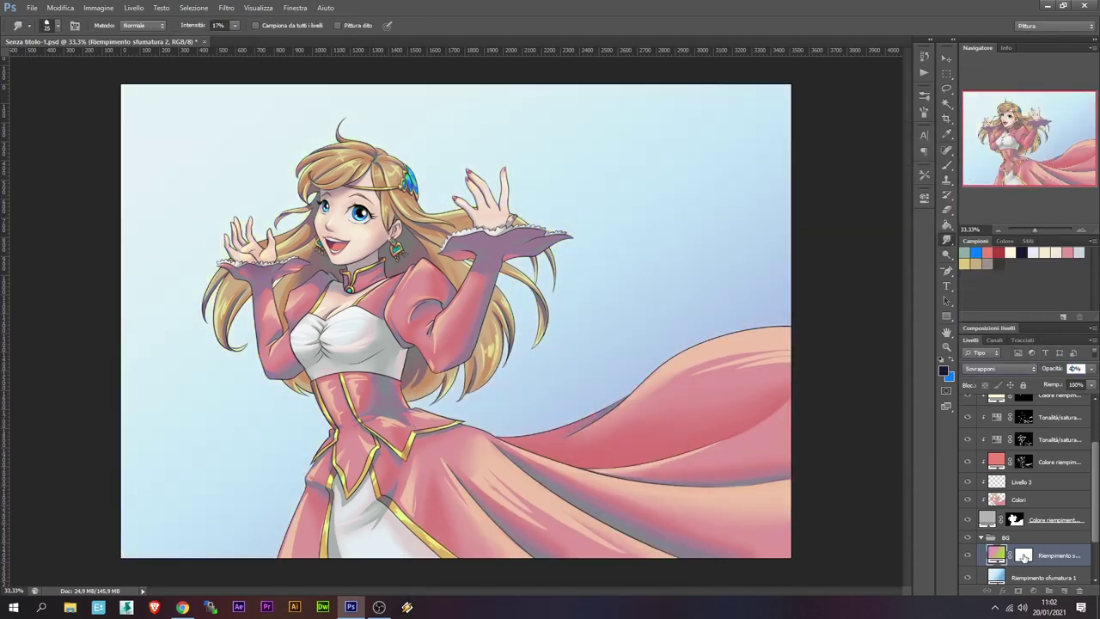
click(1023, 555)
key(ctrl+i)
click(997, 368)
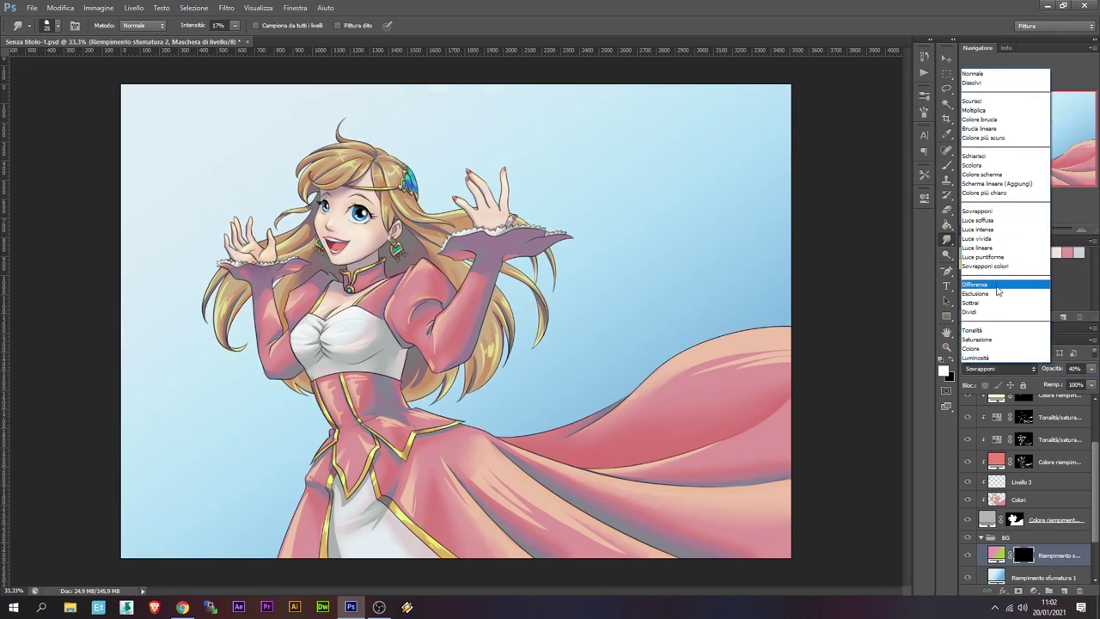
key(Escape)
key(6)
key(b)
Paint soft pink cloud patches into the mask with a 1000 px cloud brush at 29% flow
right_click(675, 243)
scroll(847, 512, down, 5)
double_click(811, 490)
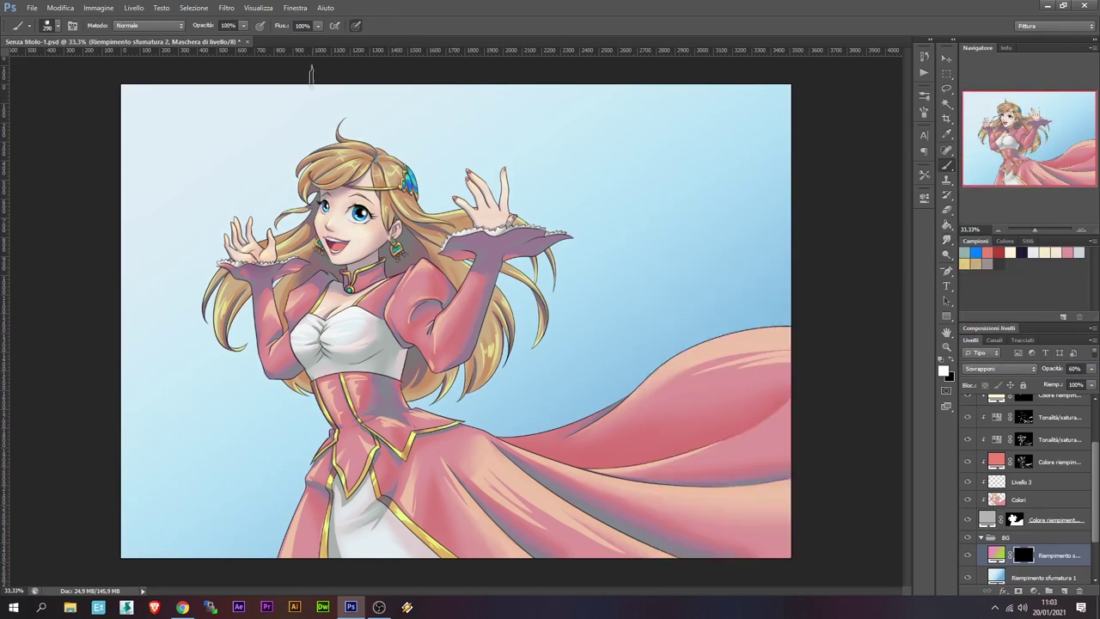
key(shift+2)
key(shift+9)
click(613, 343)
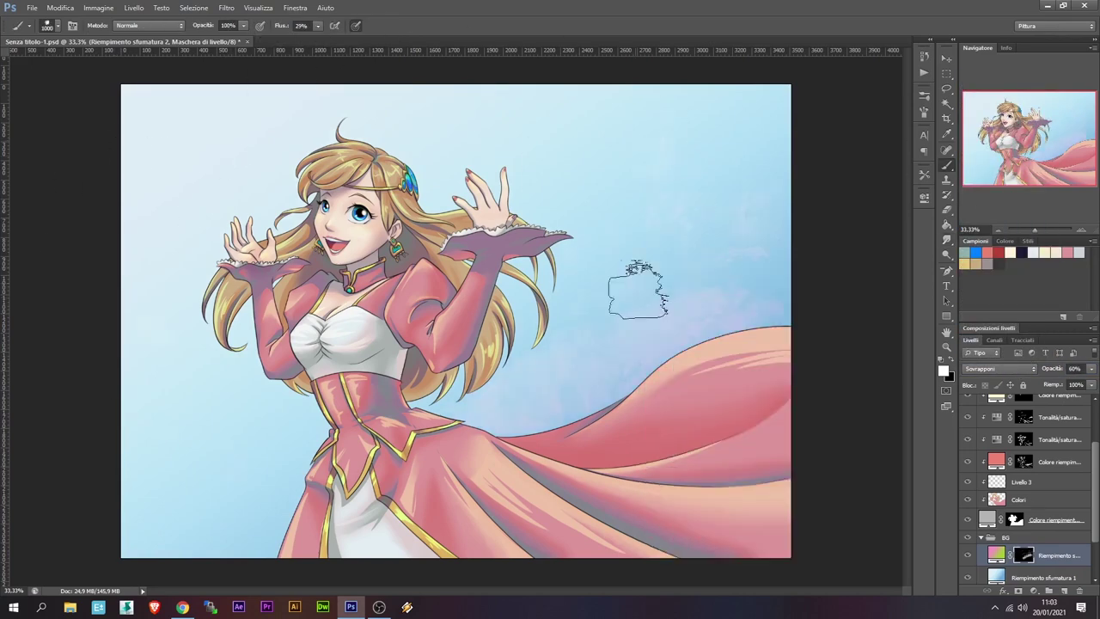
drag(1092, 368, 1096, 383)
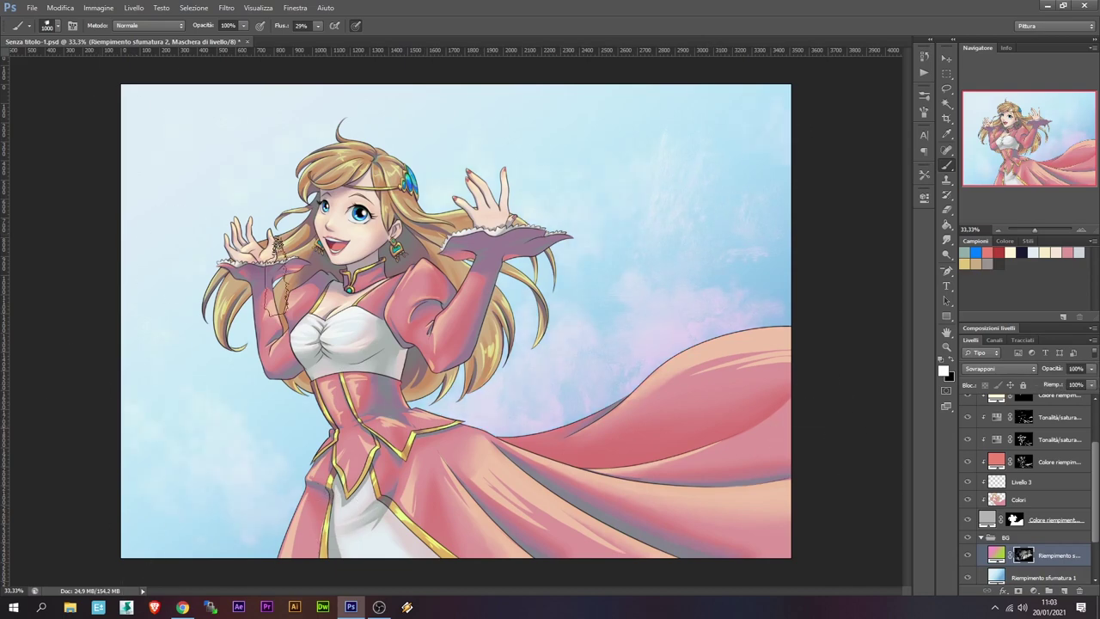
click(1064, 592)
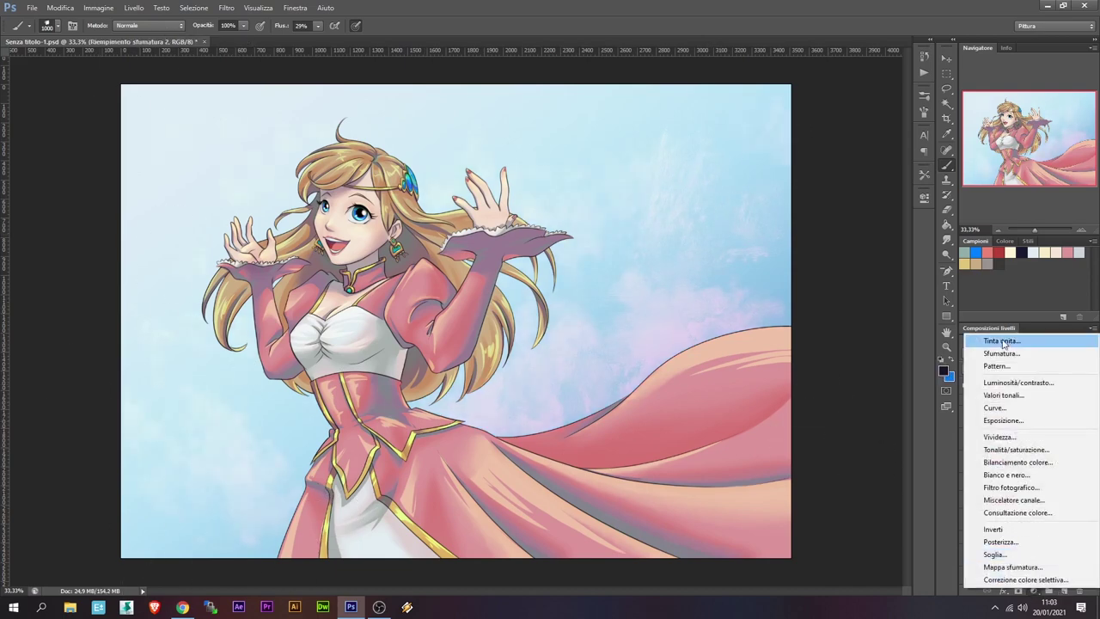
Add a pink Solid Color fill layer, invert its mask and choose a scattered petal brush
click(982, 339)
click(872, 352)
key(ctrl+i)
right_click(591, 210)
scroll(808, 459, up, 1)
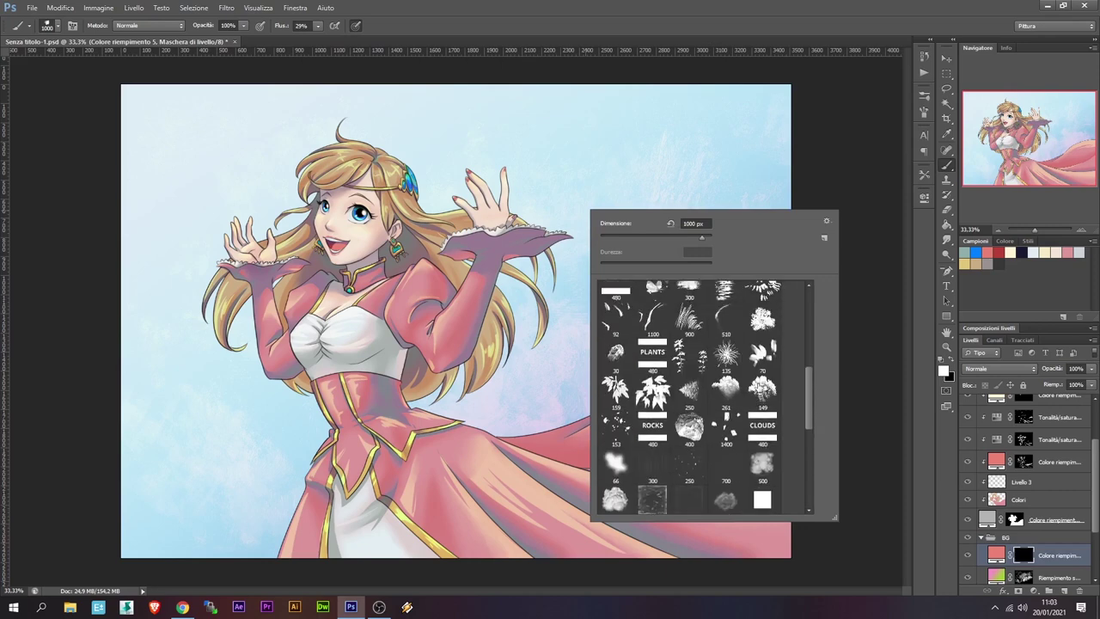
double_click(618, 430)
Paint scattered pink petals across the sky around the girl
drag(619, 249, 336, 120)
key(ctrl+z)
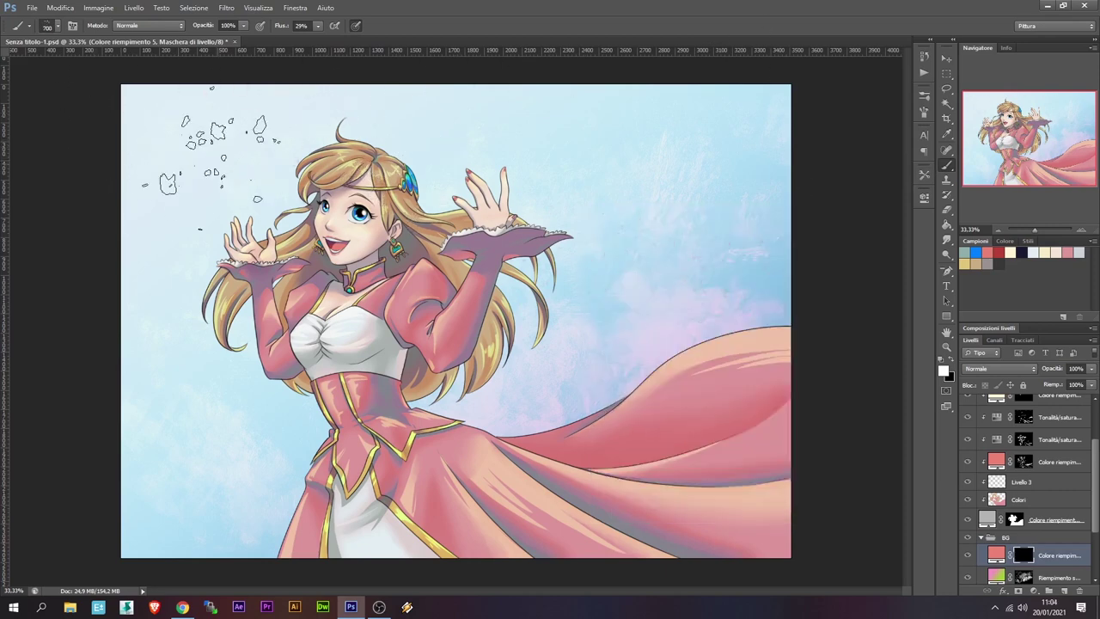
drag(52, 147, 73, 258)
key(ctrl+z)
drag(125, 196, 266, 421)
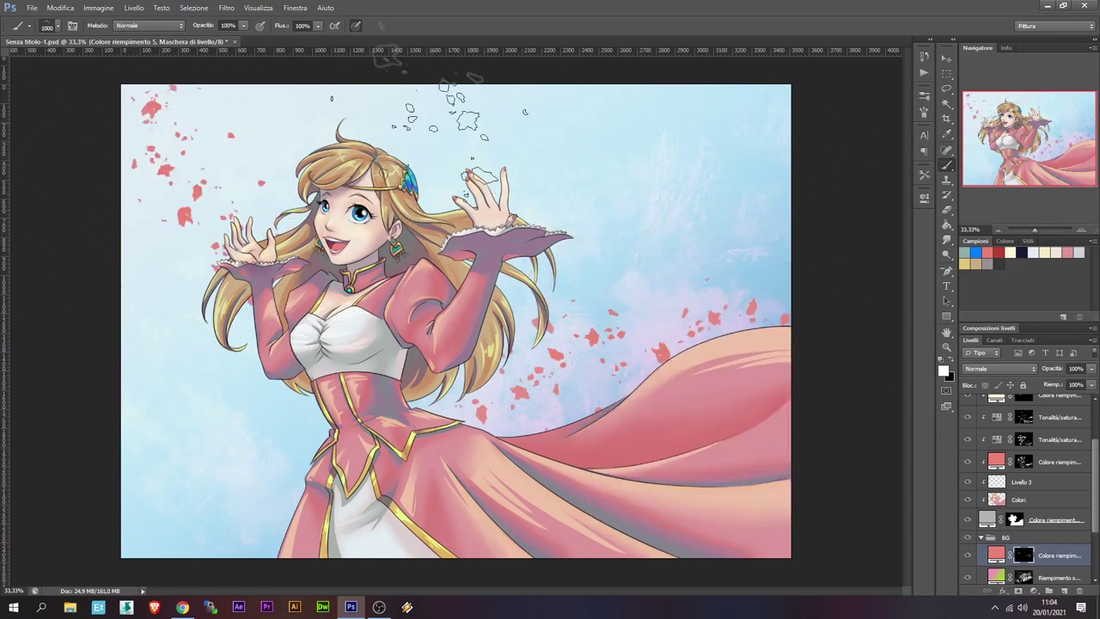
Add another petal layer with a hidden mask and adjust the brush Scattering settings
click(1058, 547)
key(ctrl+j)
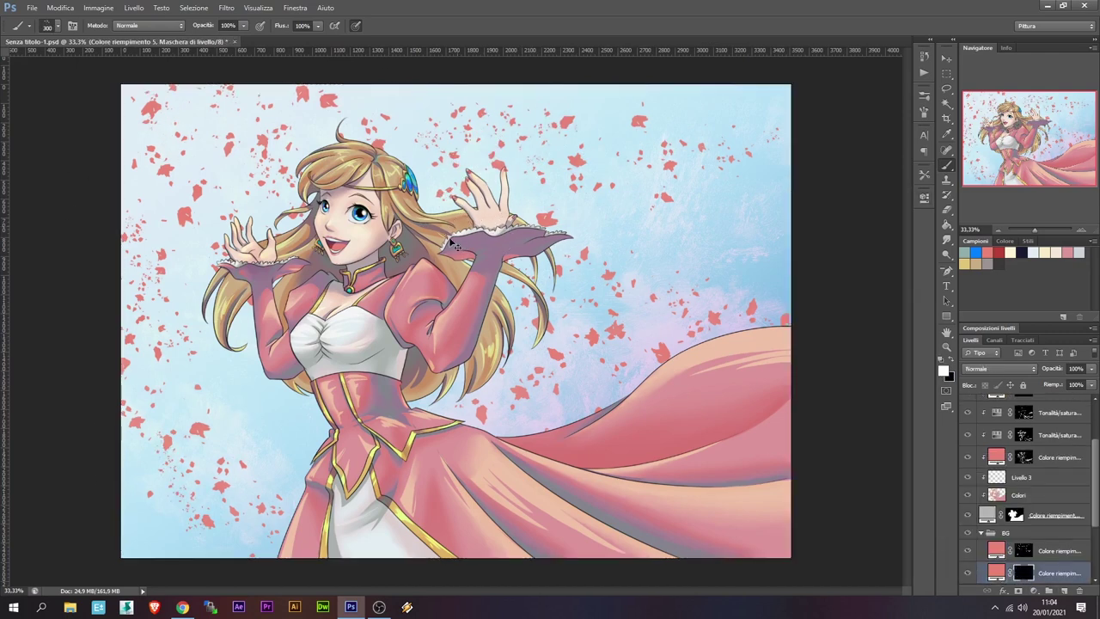
click(924, 112)
click(709, 141)
click(719, 119)
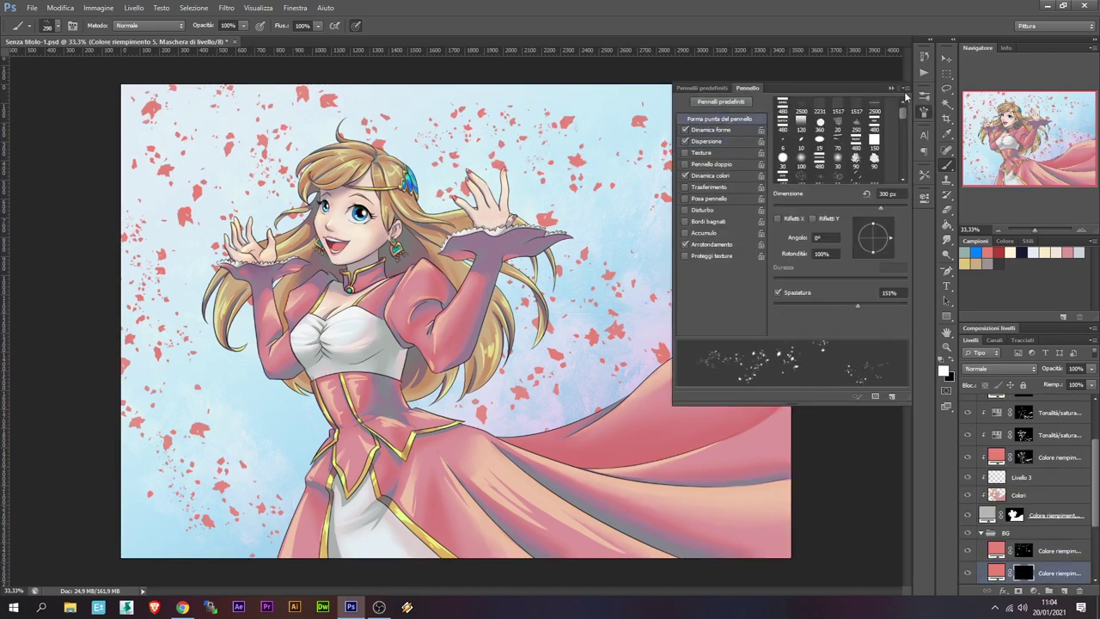
key(F5)
Apply a Gaussian Blur to the petals and duplicate the blurred petal layer
click(226, 8)
click(254, 19)
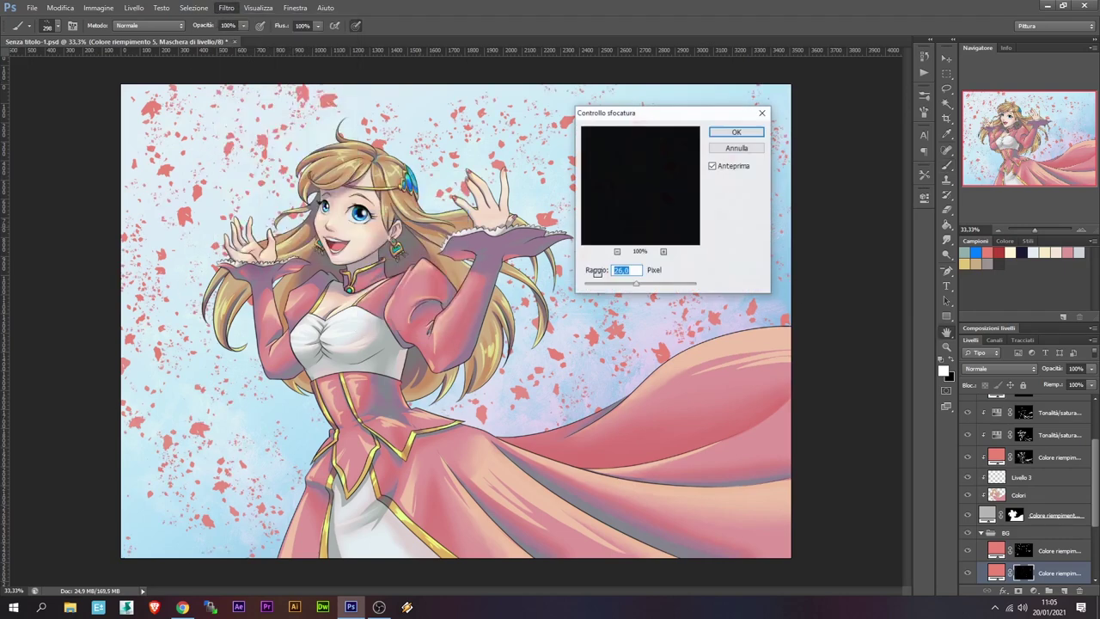
click(729, 131)
key(ctrl+j)
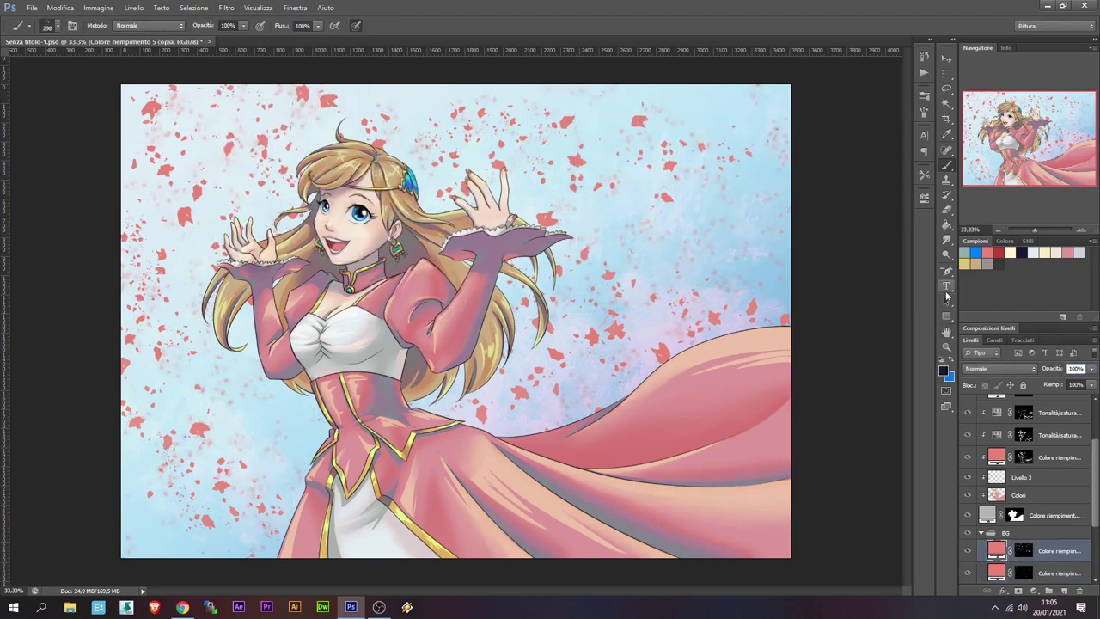
click(999, 368)
Set the petal bevel to a 90° light angle, Colore brucia shadows and 100% Colore schermo highlights
double_click(1065, 550)
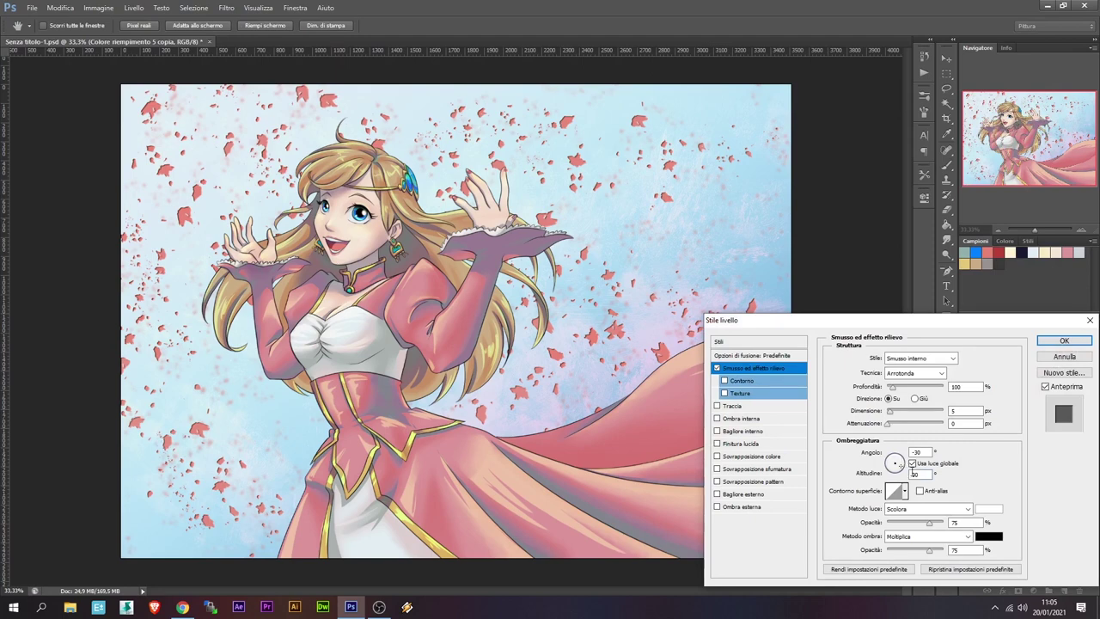
double_click(914, 474)
text(90)
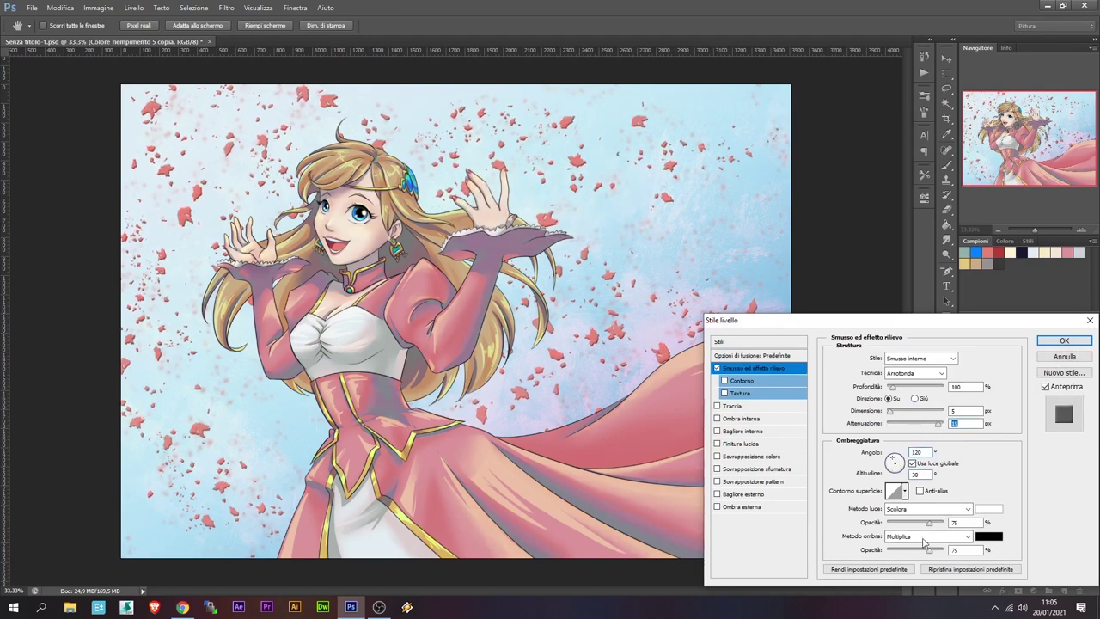
click(928, 536)
click(902, 286)
click(928, 509)
click(915, 315)
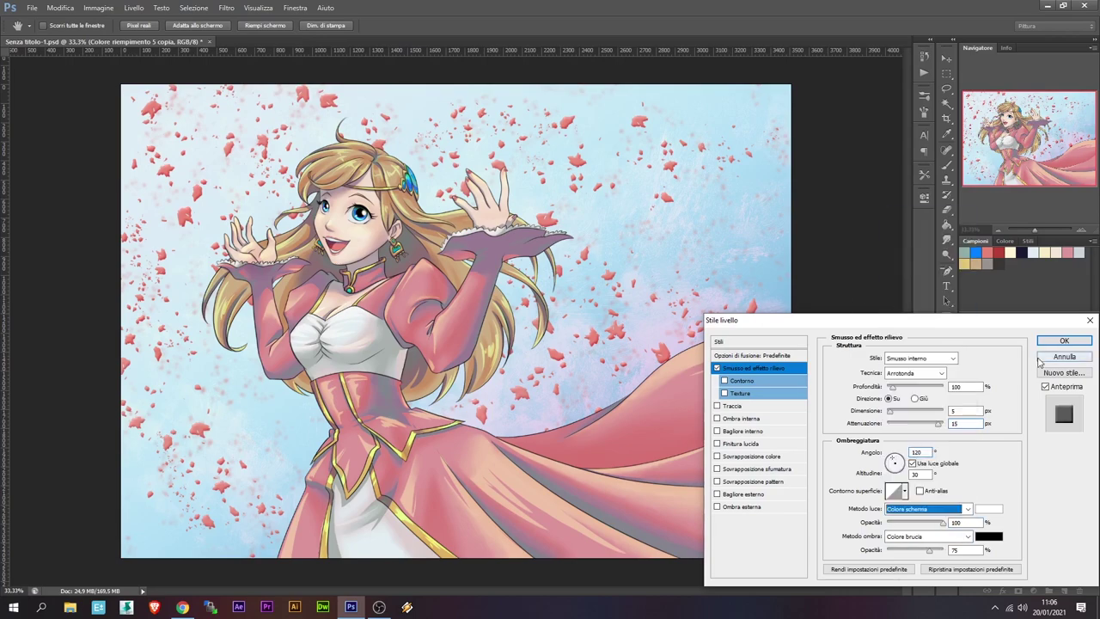
click(1064, 340)
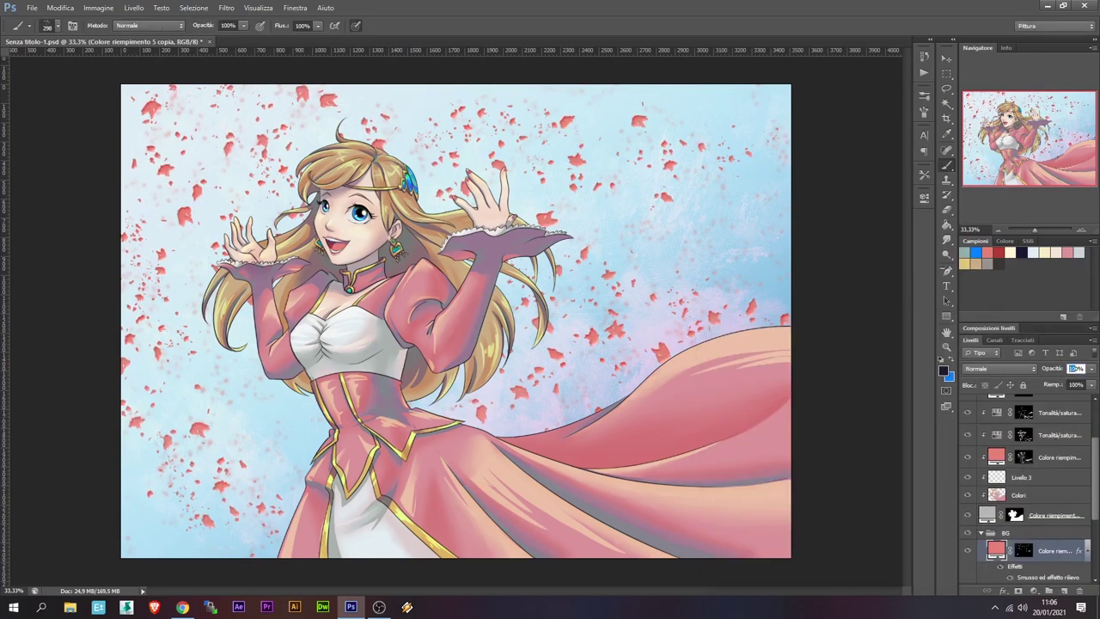
Rasterize the petal fill layer and apply the filter to it
click(226, 7)
click(413, 215)
click(540, 230)
click(226, 7)
click(396, 189)
key(Return)
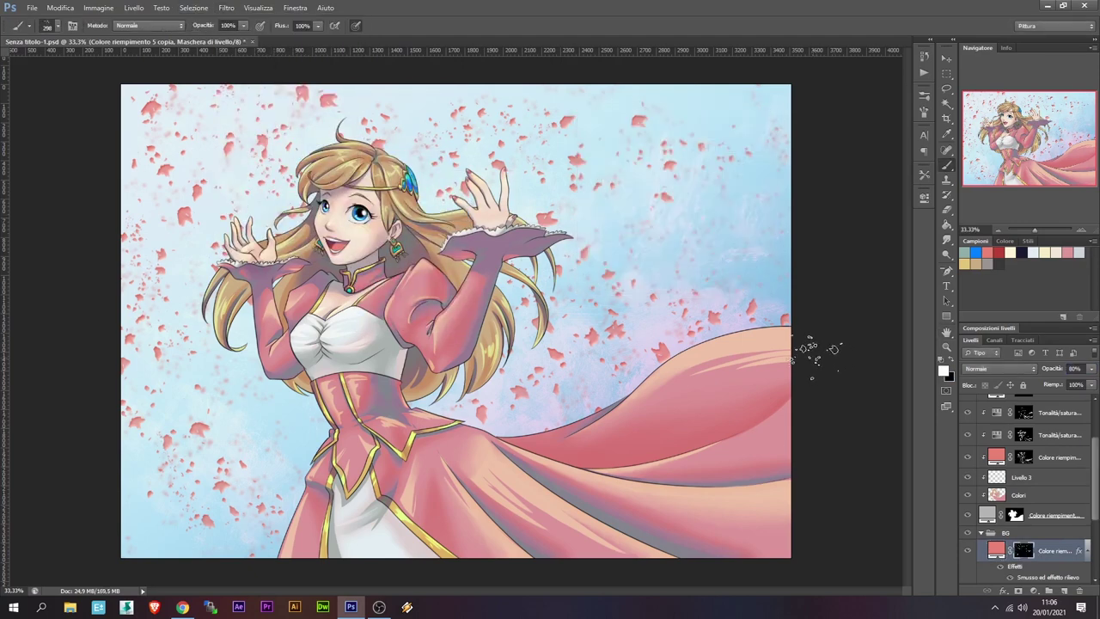
Select the upper colour fill layer and choose a round 100 px brush
click(1060, 456)
right_click(581, 284)
double_click(613, 530)
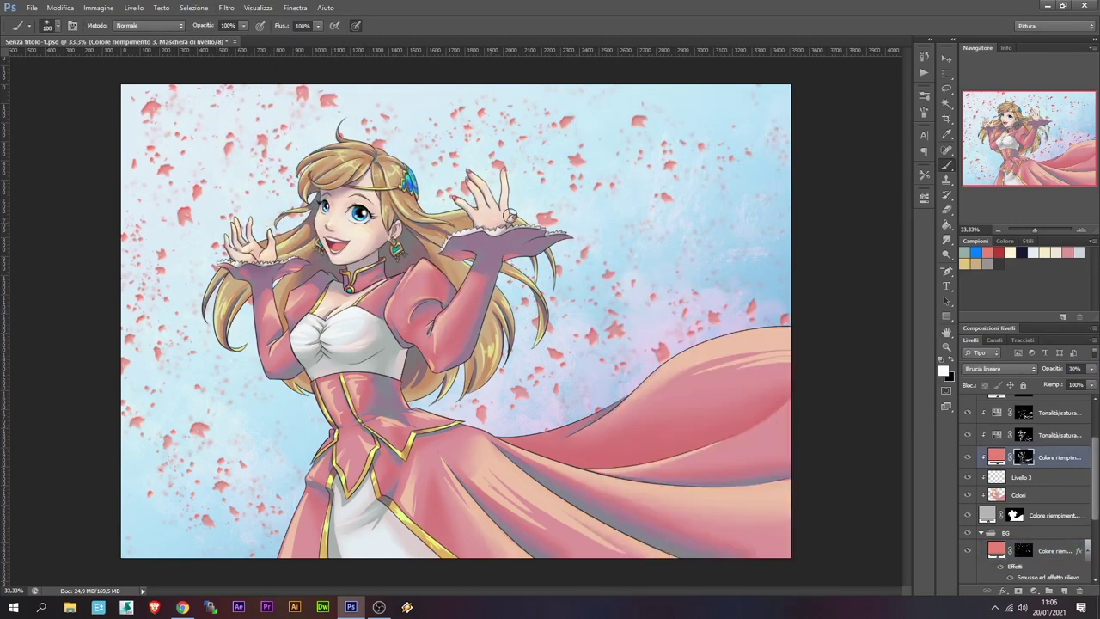
scroll(1031, 482, up, 1)
Add a Gradient Overlay in Tonalità blending to the petal layer's style
double_click(1074, 456)
click(756, 468)
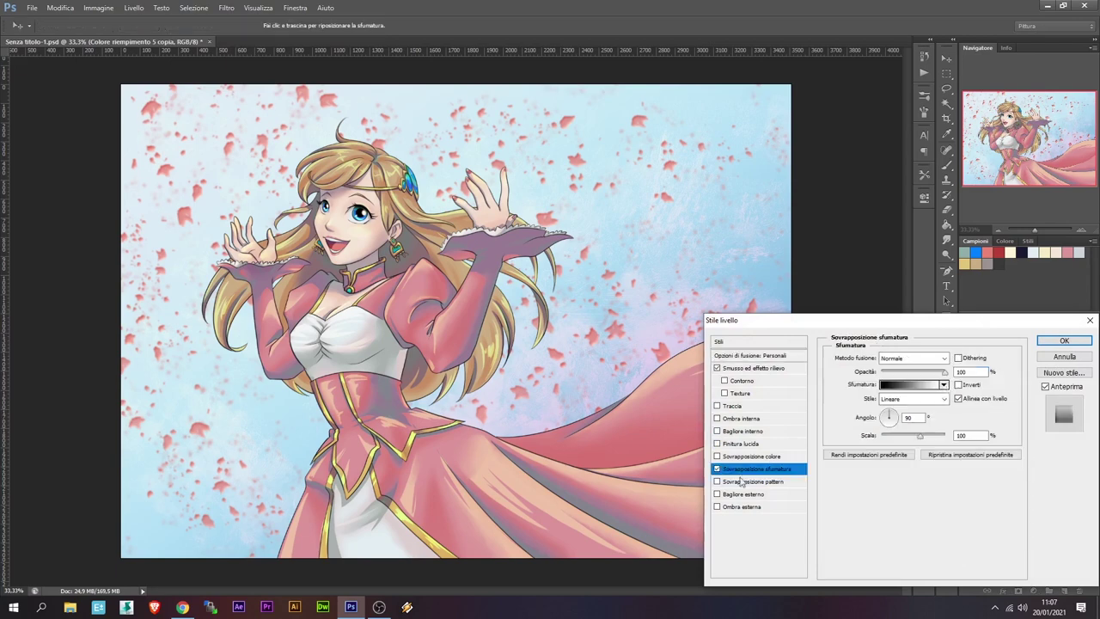
click(944, 384)
click(846, 372)
click(914, 358)
click(924, 333)
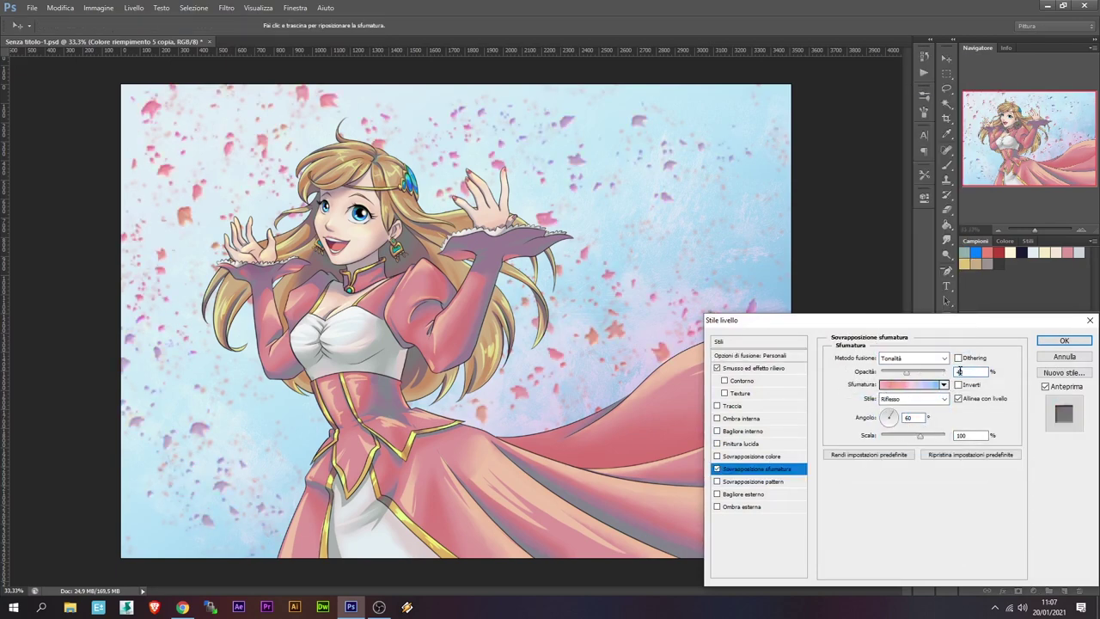
click(760, 369)
click(756, 468)
click(1064, 340)
Set the petal fill colour to salmon pink e98274 and reconfirm the layer style
double_click(997, 432)
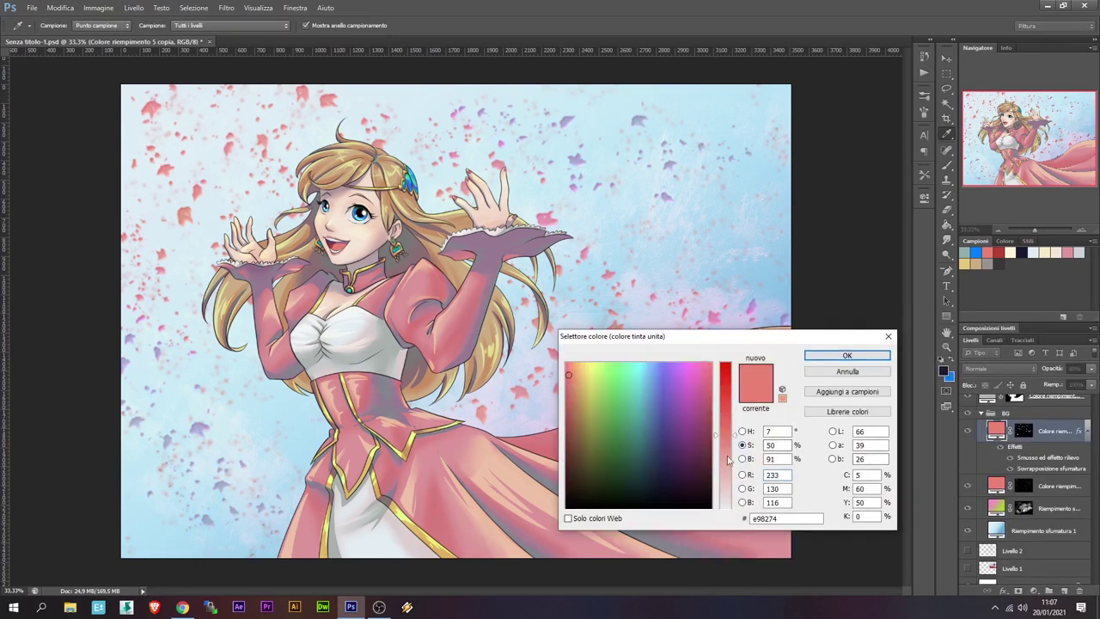
click(909, 356)
double_click(1047, 457)
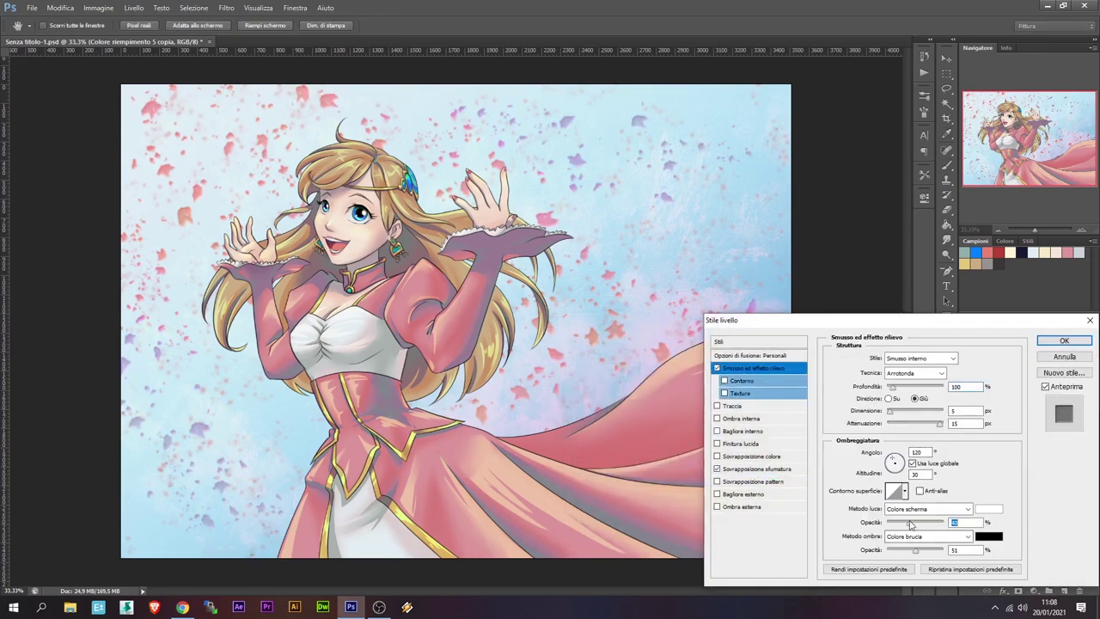
click(1064, 340)
scroll(1022, 447, up, 5)
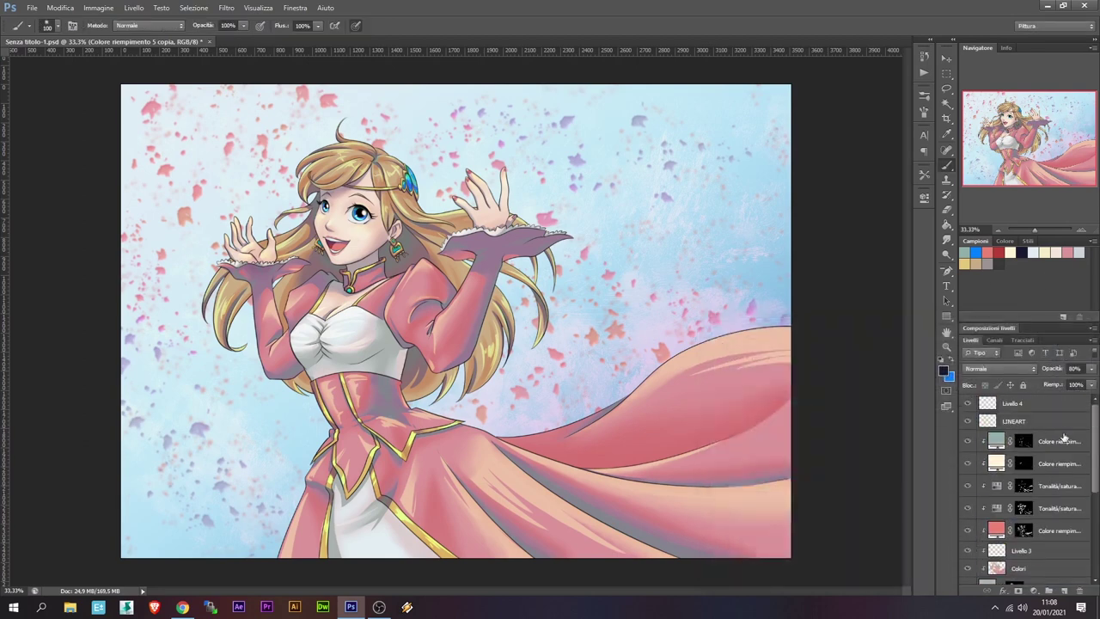
Set LINEART copia to Normale at full opacity with transparent pixels locked
click(1023, 421)
click(1000, 368)
click(997, 78)
double_click(1074, 368)
text(60)
click(985, 384)
key(ctrl+z)
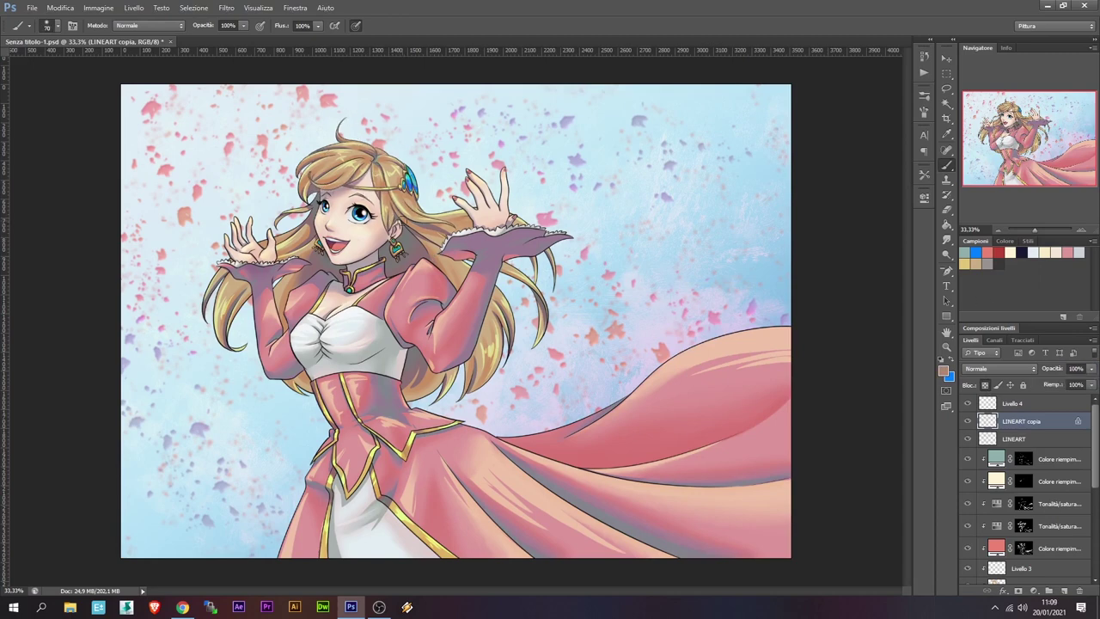
Paint lighter tones over the hair, sleeve frill, skirt and raised-hand lines, brush up to 150
drag(200, 297, 248, 297)
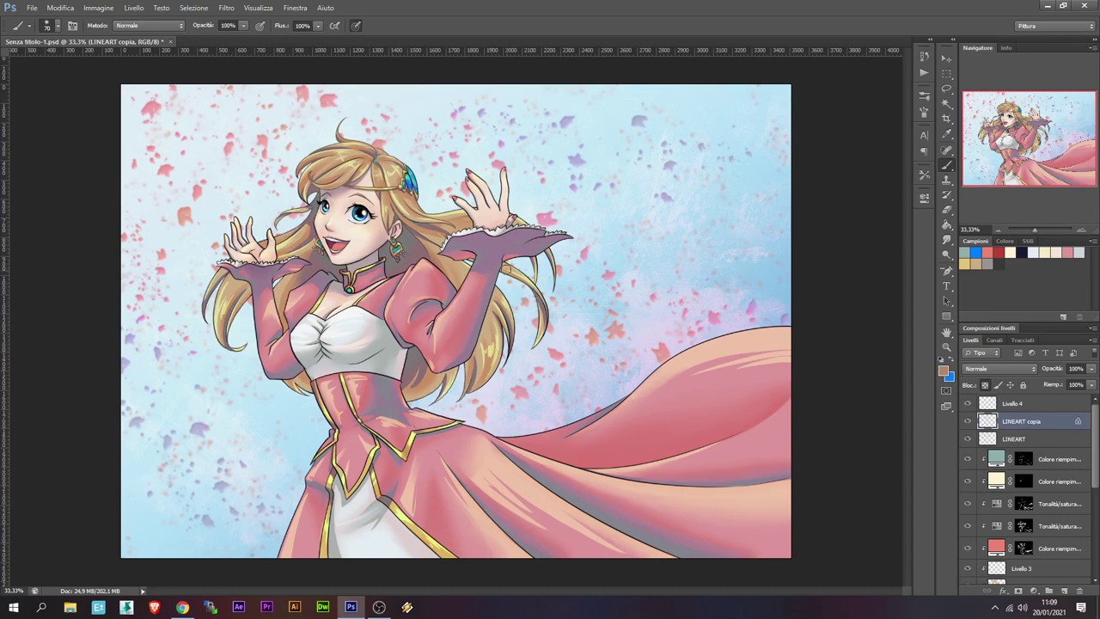
drag(506, 379, 503, 300)
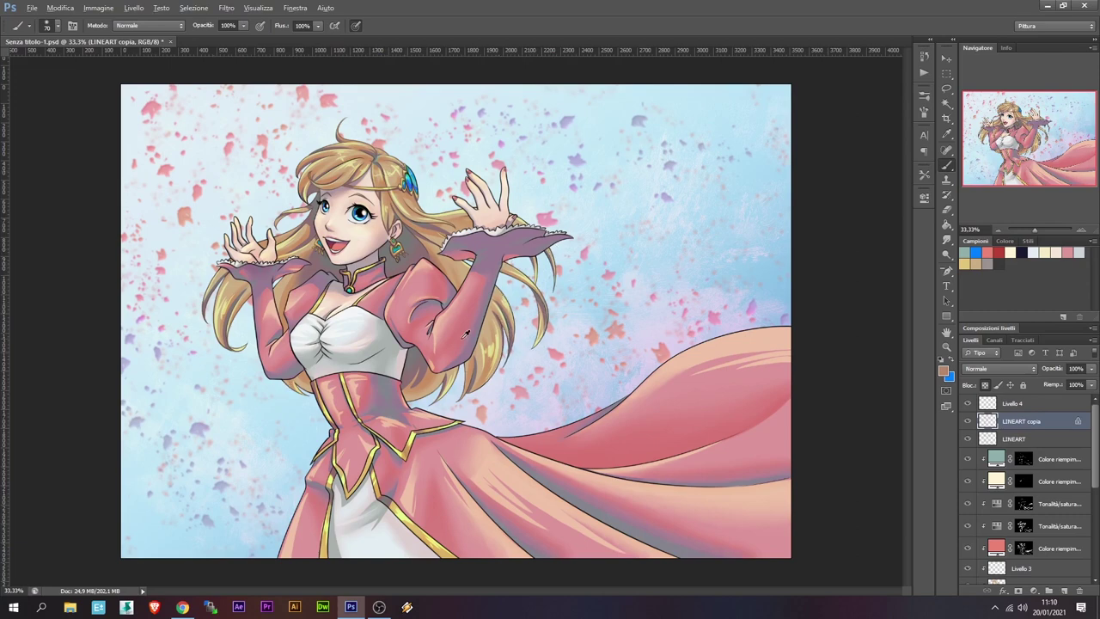
drag(524, 230, 460, 232)
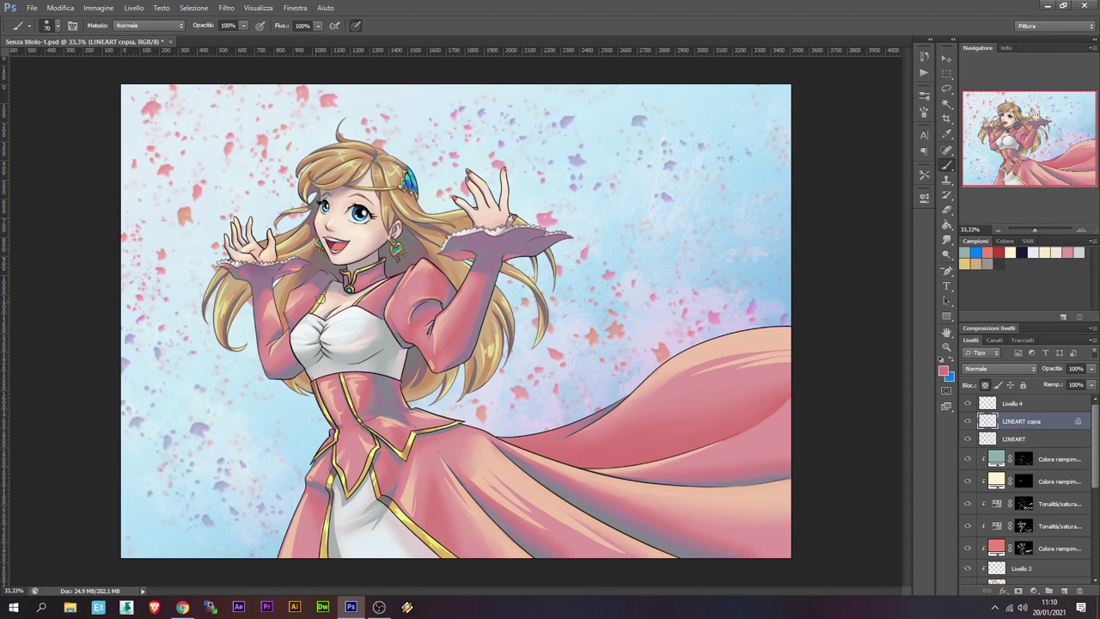
key(bracketright)
key(bracketright)
key(bracketright)
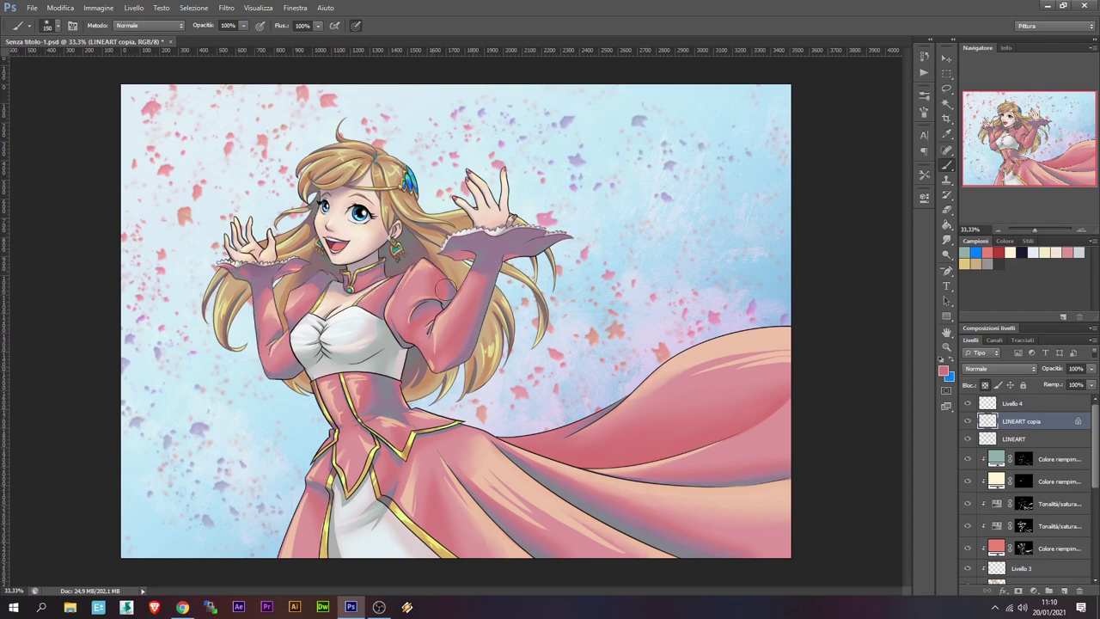
mouse_move(559, 430)
mouse_down()
mouse_move(446, 423)
mouse_move(670, 548)
mouse_up()
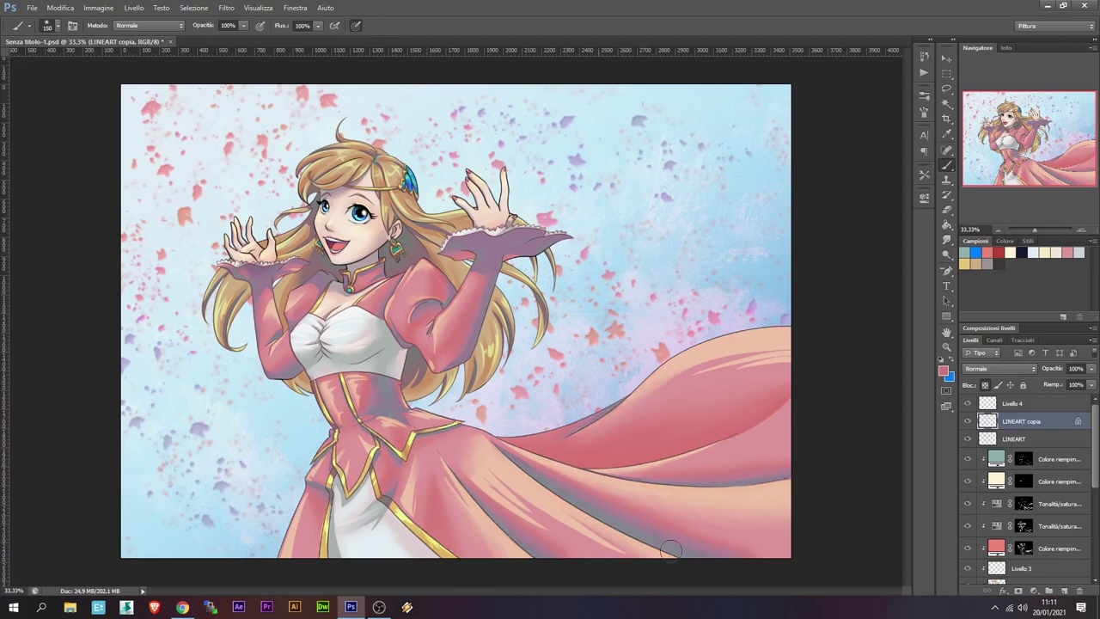
alt+click(344, 229)
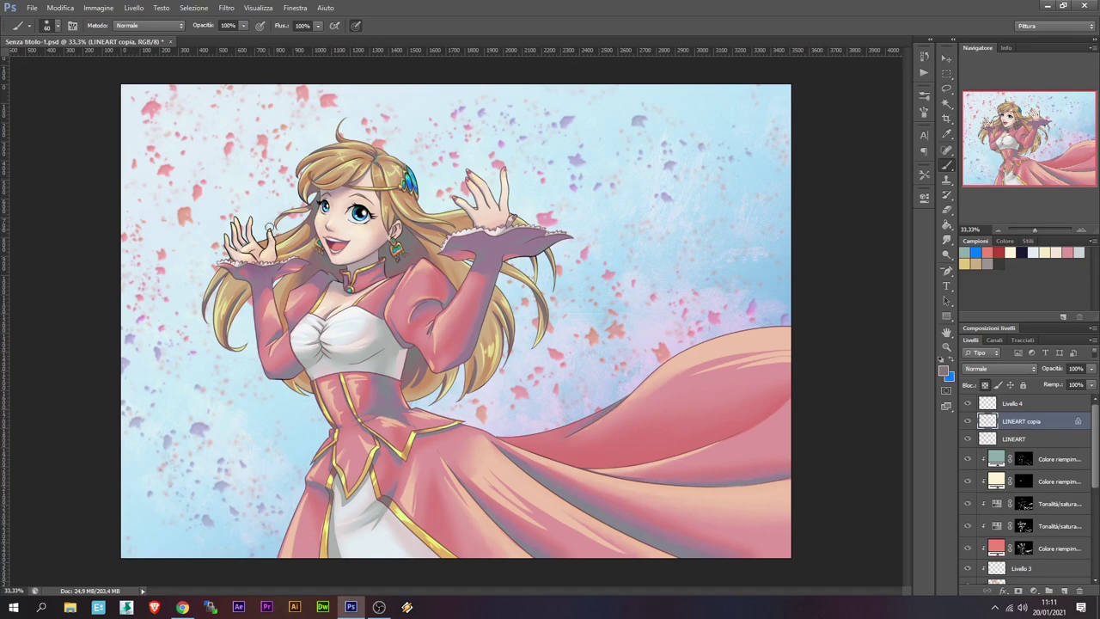
drag(249, 231, 231, 256)
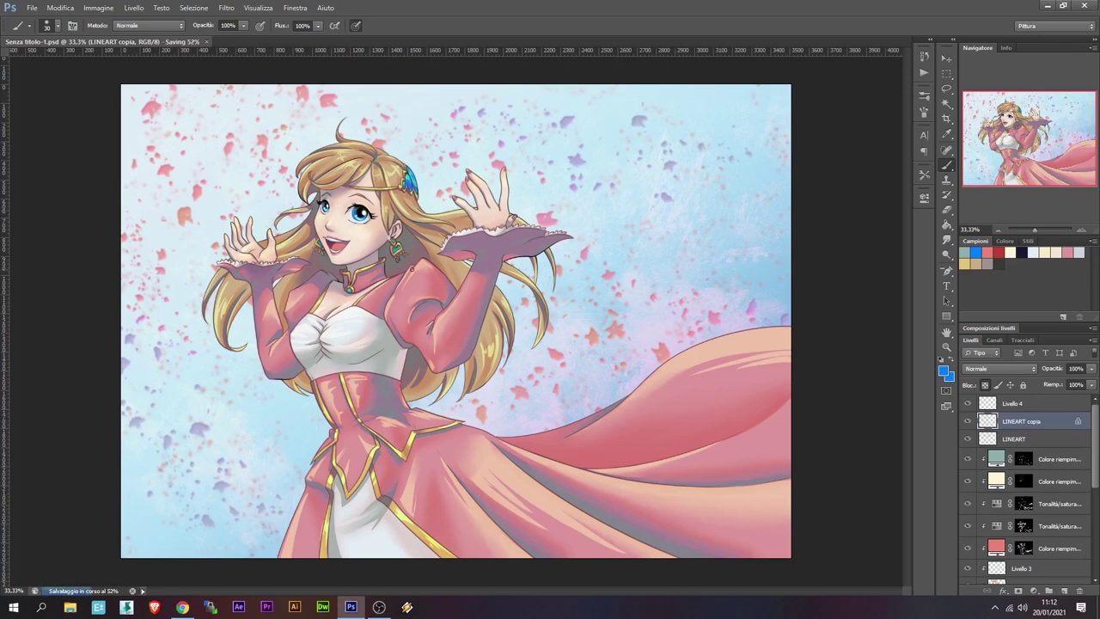
Try blend modes on the original LINEART, hide it and reselect LINEART copia
click(968, 439)
click(998, 368)
click(997, 121)
click(968, 438)
click(1018, 438)
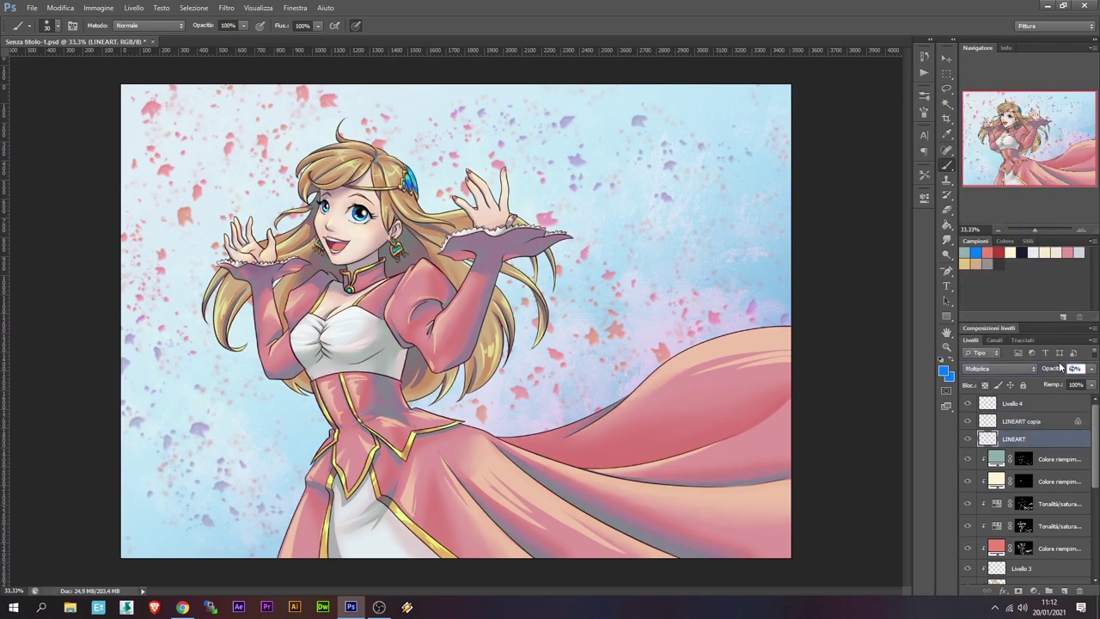
click(967, 439)
click(1023, 421)
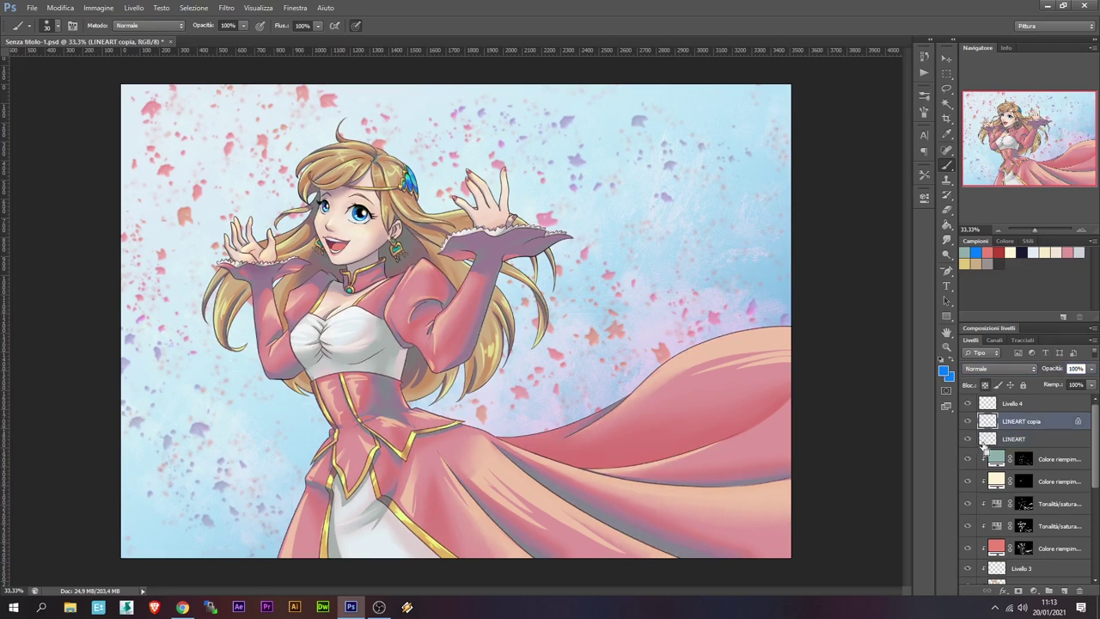
Merge the duplicated line art into one layer and set Levels to black 52, midtones 1.50
key(ctrl+j)
key(ctrl+j)
shift+click(1022, 457)
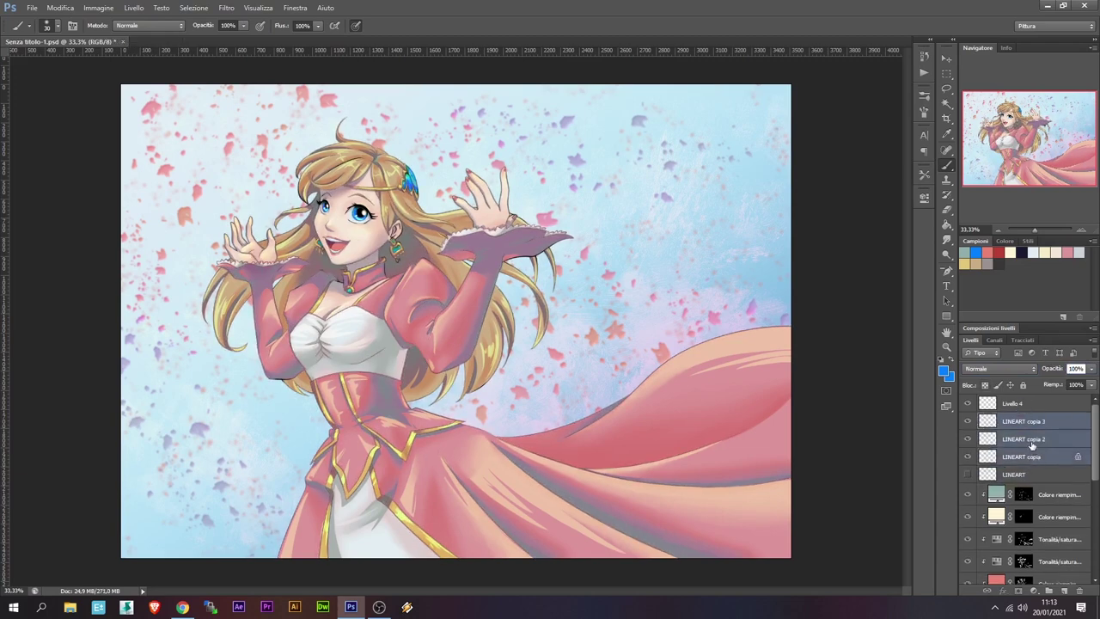
key(ctrl+e)
click(98, 8)
click(274, 47)
drag(154, 301, 161, 330)
drag(63, 459, 93, 458)
mouse_move(209, 459)
mouse_down()
mouse_move(191, 460)
mouse_move(209, 458)
mouse_up()
drag(151, 458, 75, 462)
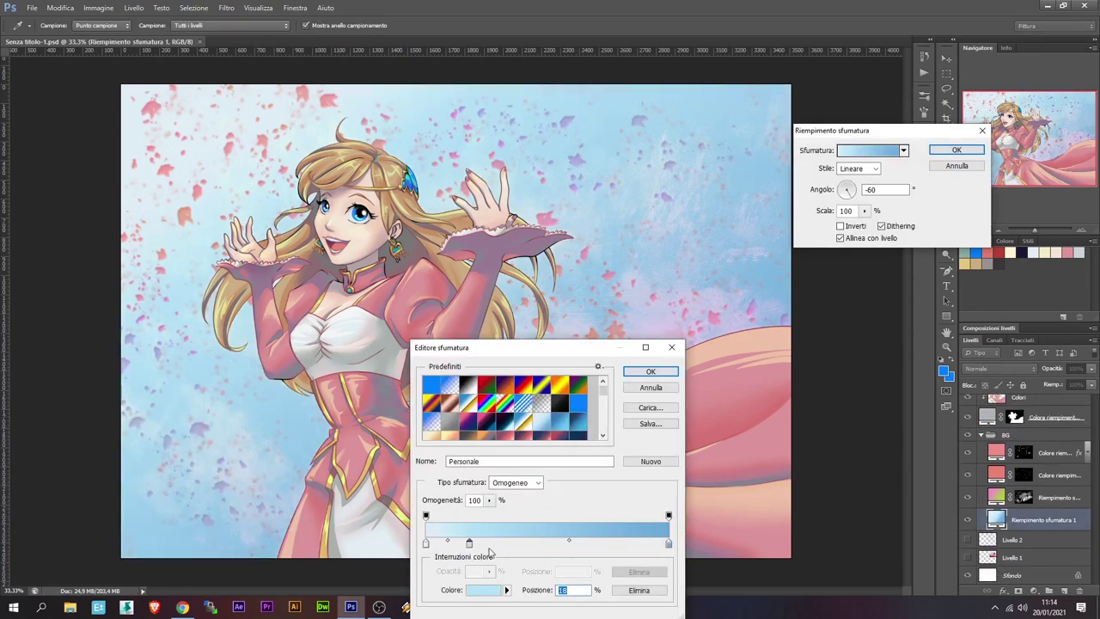
Rework the sky gradient with the light stop near 35% and a darker blue stop at 70%
click(600, 544)
mouse_move(469, 544)
mouse_down()
mouse_move(510, 543)
mouse_move(499, 543)
mouse_up()
mouse_move(598, 543)
mouse_down()
mouse_move(574, 543)
mouse_move(595, 543)
mouse_up()
click(651, 371)
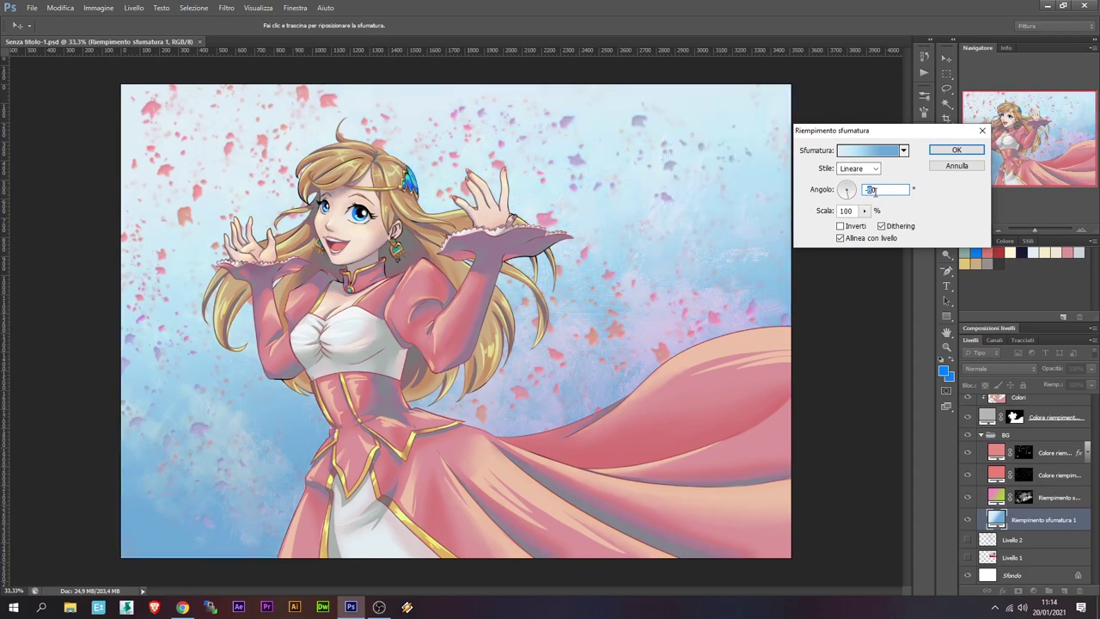
key(Return)
Duplicate the pink petal fill layer
click(1047, 464)
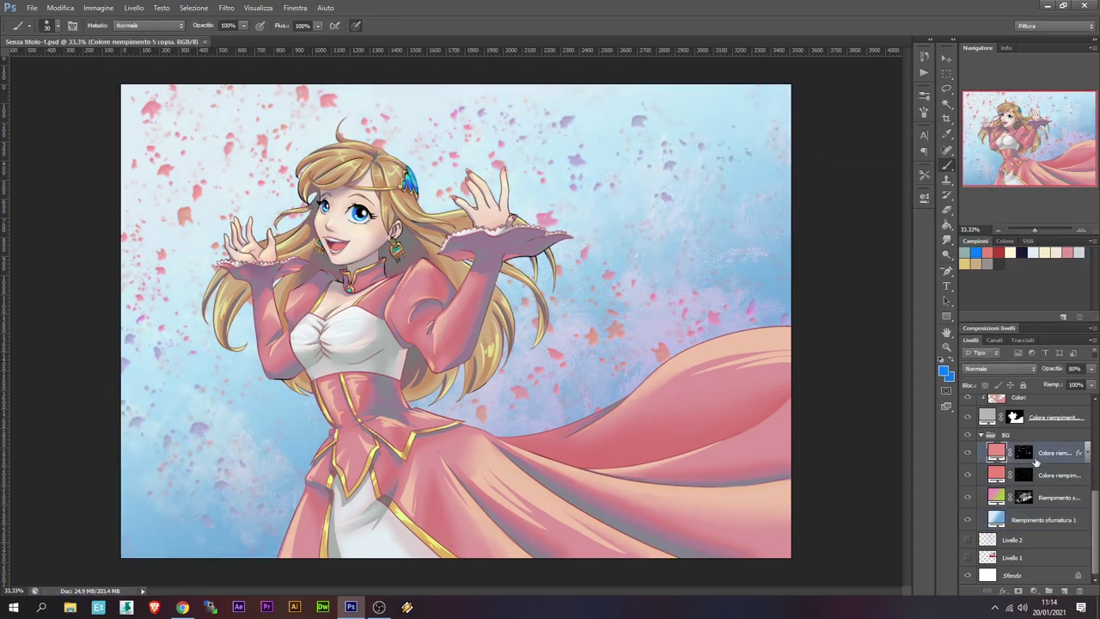
key(ctrl+j)
click(98, 7)
Flip the duplicated petal layer horizontally
click(293, 161)
click(98, 8)
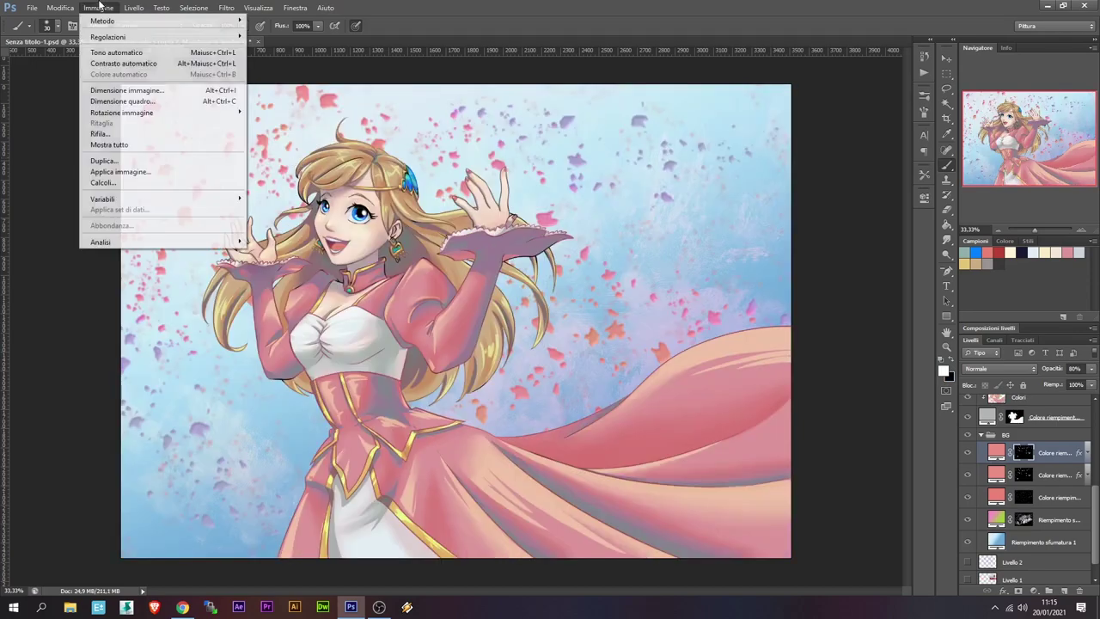
click(60, 8)
click(275, 352)
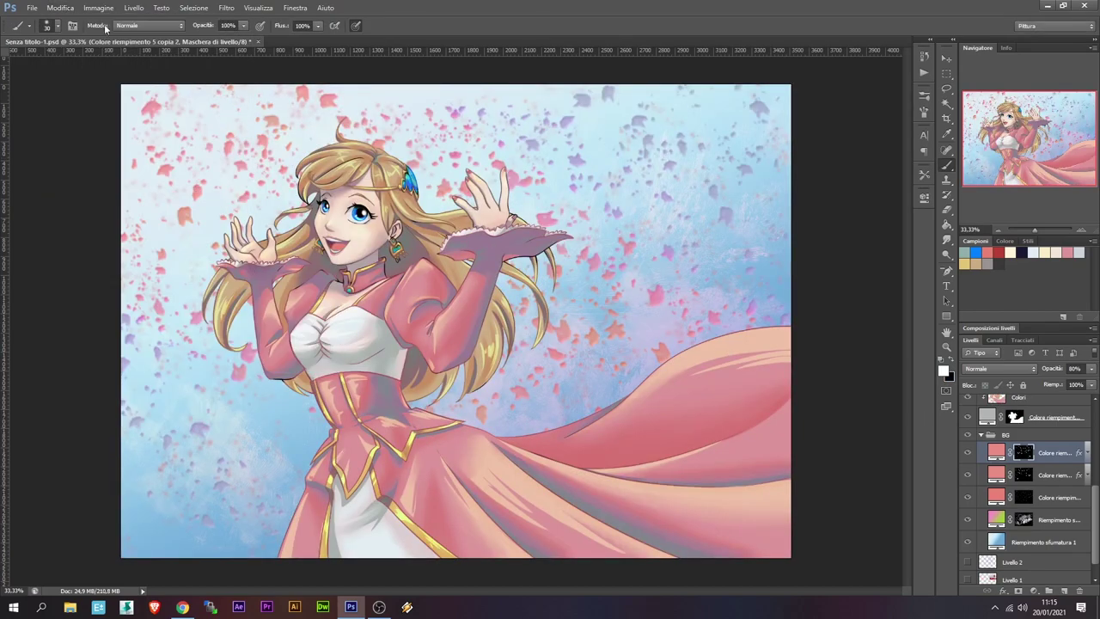
click(60, 8)
click(264, 324)
Recolour the petal copy pale yellow #f9f49e and adjust its opacity
click(996, 452)
double_click(1058, 452)
click(1060, 341)
drag(1042, 370, 1052, 370)
double_click(996, 452)
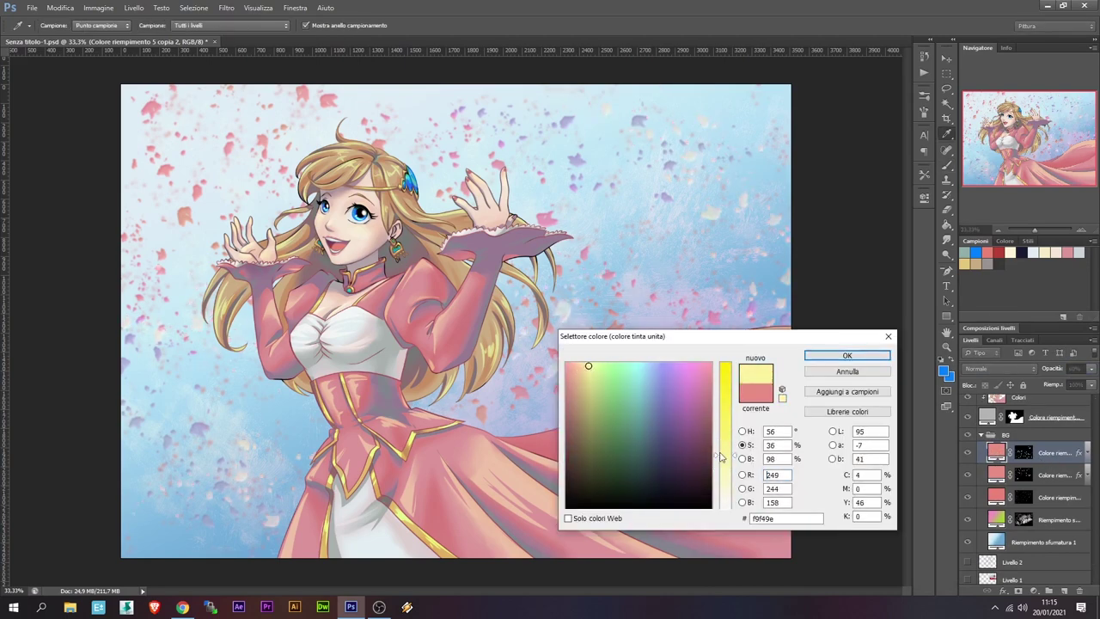
click(847, 355)
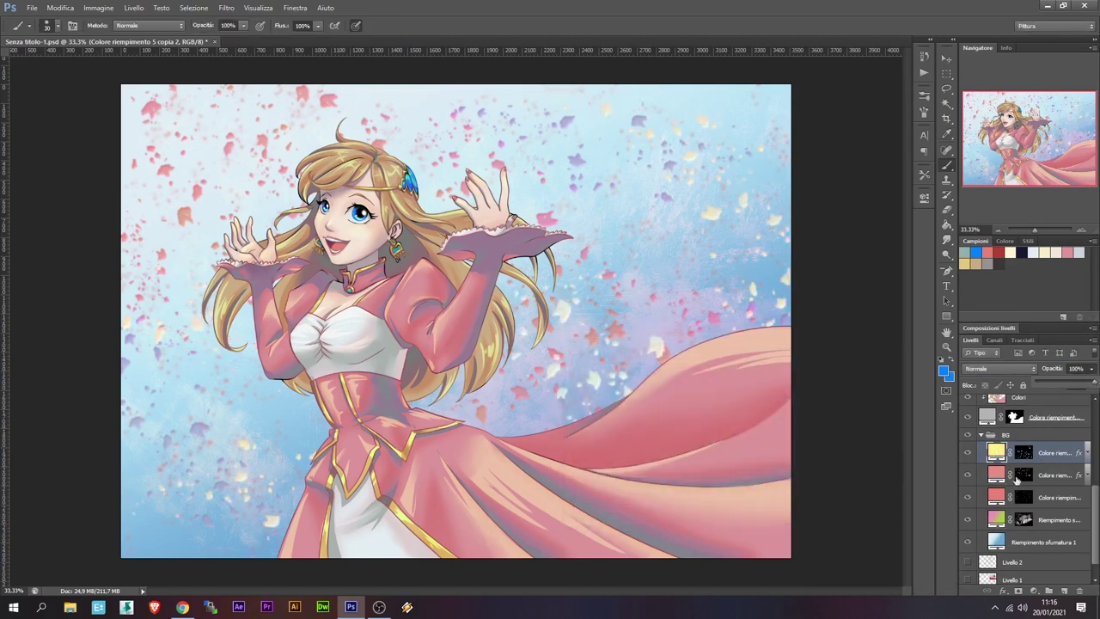
Shift the yellow petals to new positions by moving the layer mask
key(v)
drag(555, 258, 615, 301)
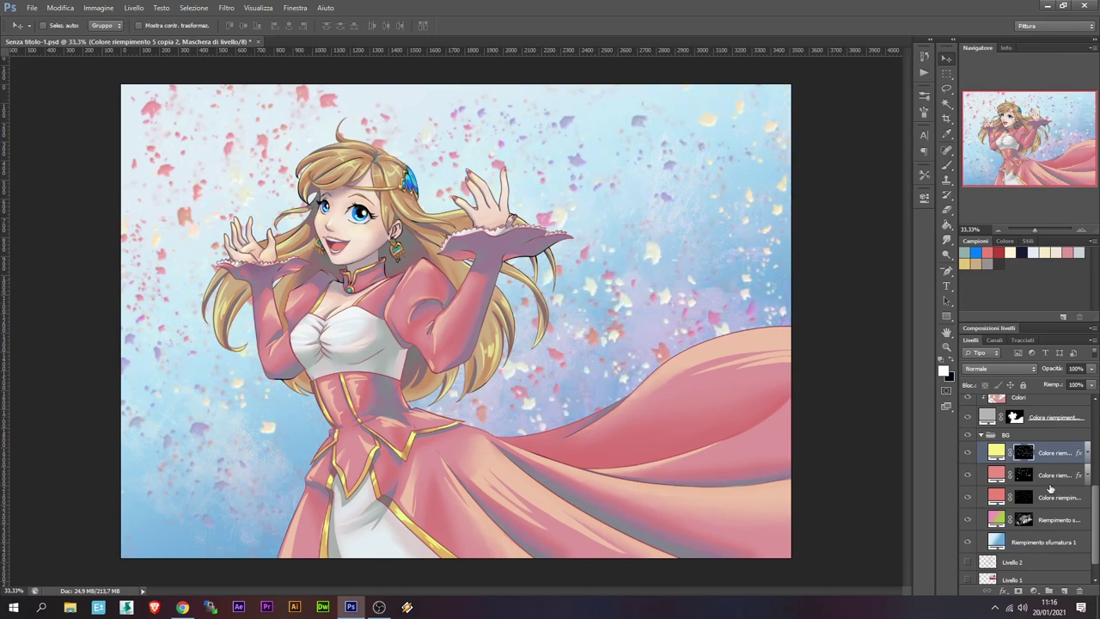
click(997, 452)
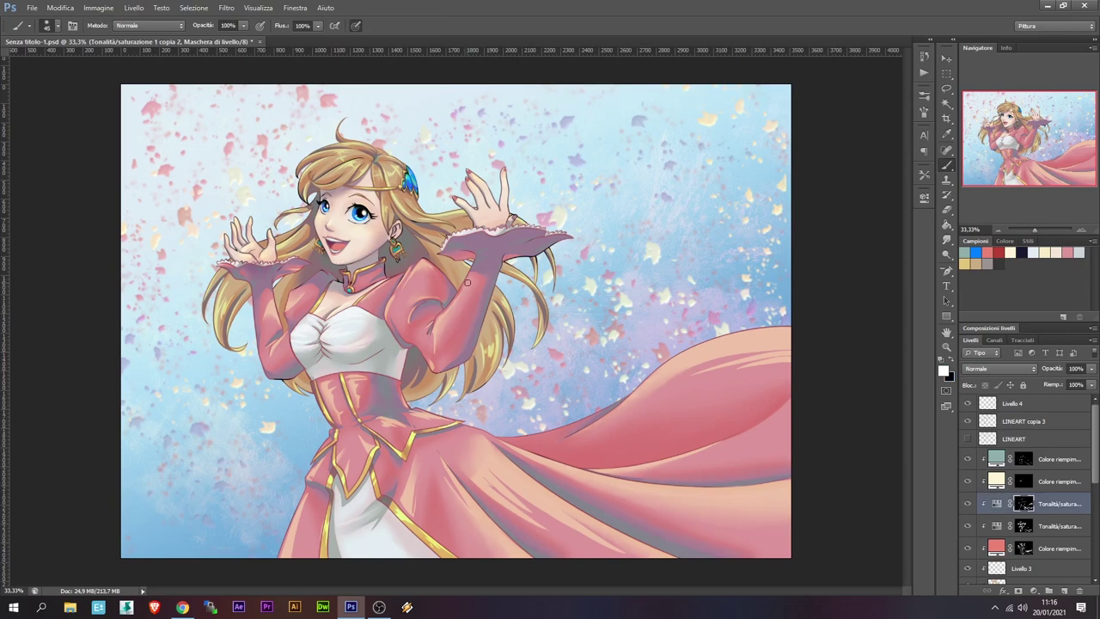
key(r)
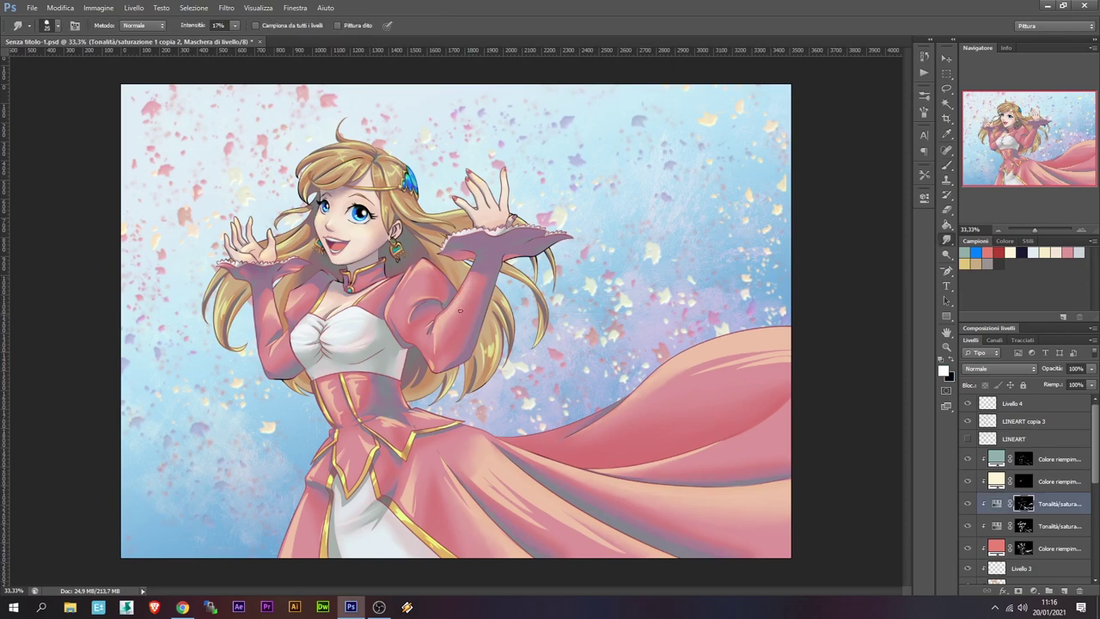